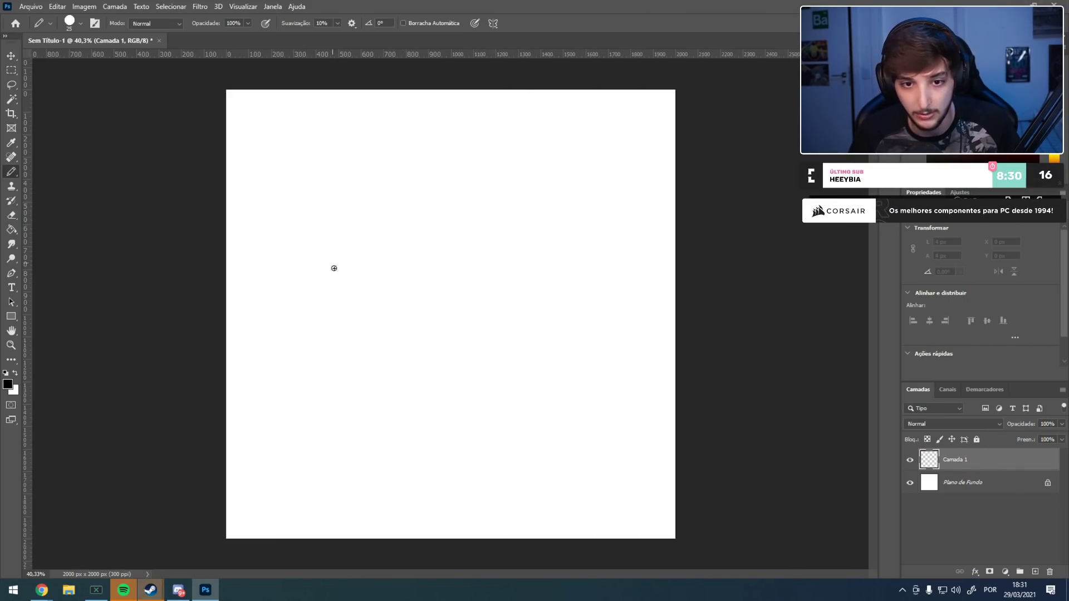
scroll(343, 297, "up", 1)
scroll(342, 292, "down", 1)
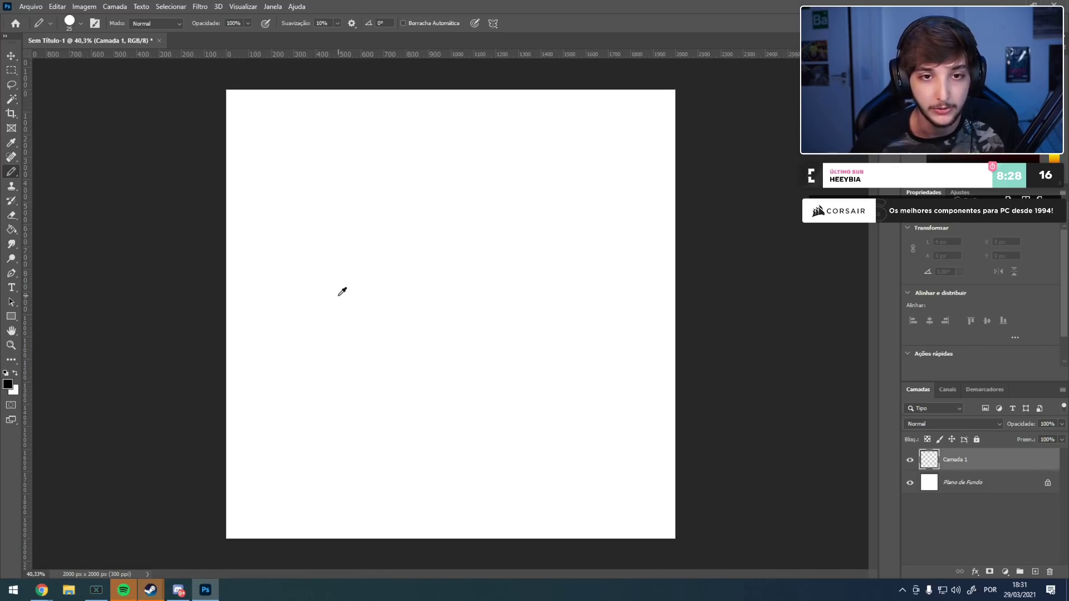
scroll(338, 296, "up", 1)
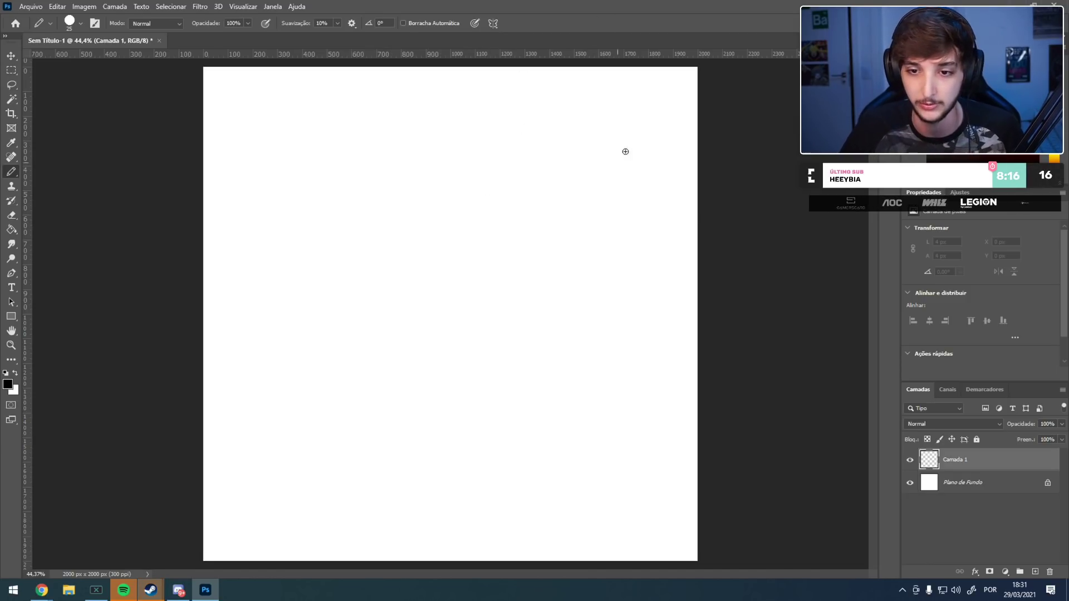
scroll(515, 301, "up", 2)
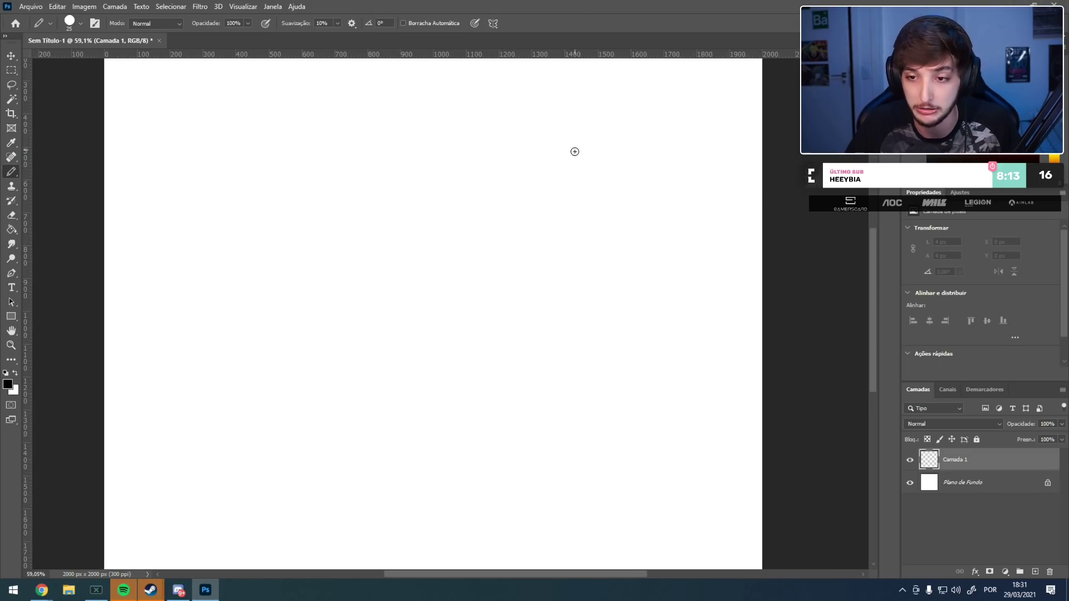
key("ctrl+z")
mouse_move(641, 227)
left_mouse_down()
mouse_move(563, 236)
mouse_move(613, 212)
left_mouse_up()
key("ctrl+z")
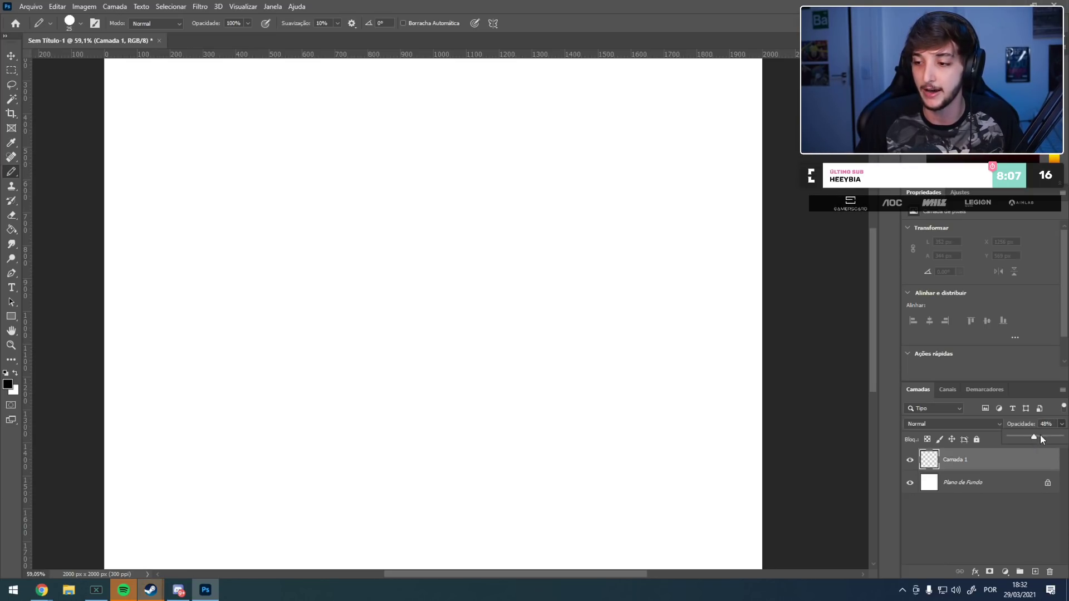
- Set the opacity of the Camada 1 layer to 50%
left_click_drag(1035, 436, 1036, 437)
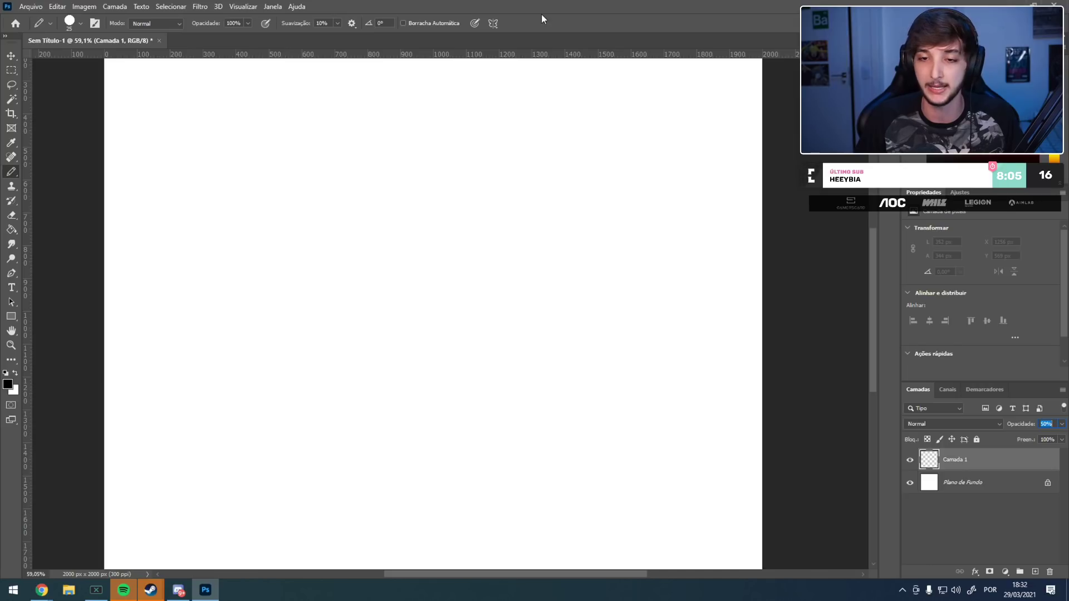
mouse_move(495, 192)
left_mouse_down()
mouse_move(492, 284)
mouse_move(479, 239)
mouse_move(473, 276)
left_mouse_up()
key("ctrl+z")
key("ctrl+z")
left_click_drag(479, 178, 469, 199)
mouse_move(447, 232)
left_mouse_down()
mouse_move(553, 205)
mouse_move(520, 156)
left_mouse_up()
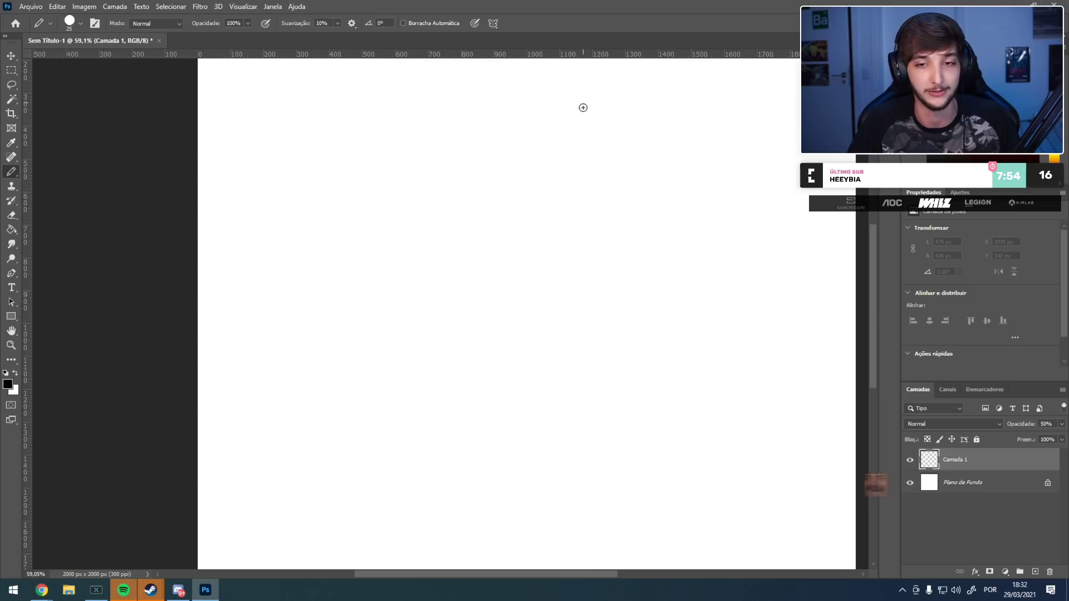
key("ctrl+z")
mouse_move(467, 232)
left_mouse_down()
mouse_move(546, 160)
mouse_move(451, 246)
mouse_move(477, 198)
mouse_move(456, 191)
left_mouse_up()
key("ctrl+z")
key("ctrl+z")
key("ctrl+z")
key("ctrl+z")
left_click_drag(459, 227, 546, 239)
key("ctrl+z")
left_click_drag(458, 202, 562, 243)
key("ctrl+z")
- Sketch a head circle about 365 px wide with a vertical centre line extending well below it
mouse_move(471, 216)
left_mouse_down()
mouse_move(545, 311)
mouse_move(563, 295)
left_mouse_up()
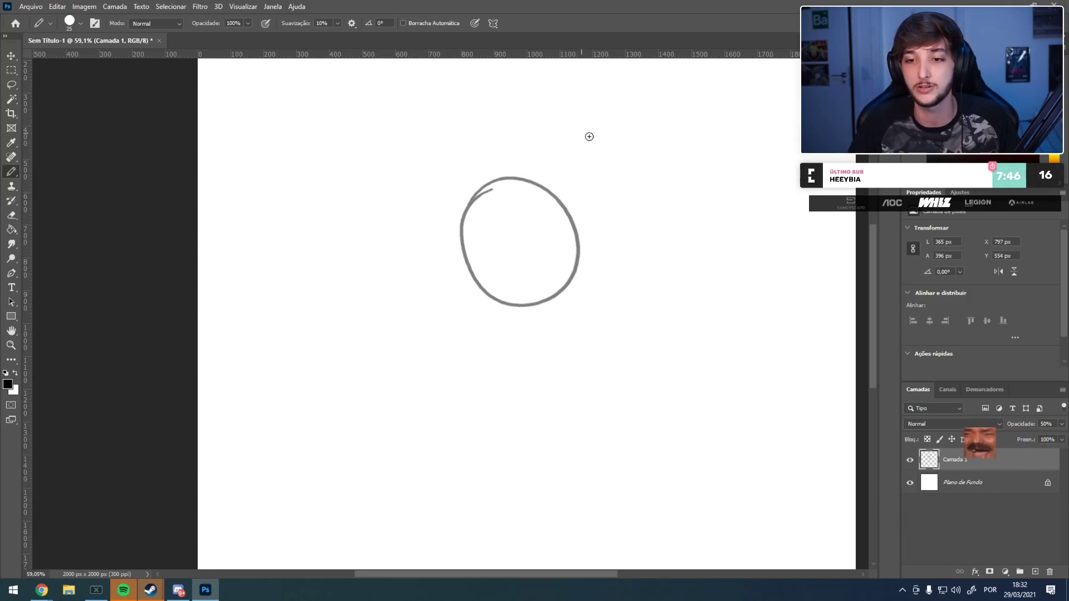
left_click_drag(479, 281, 468, 250)
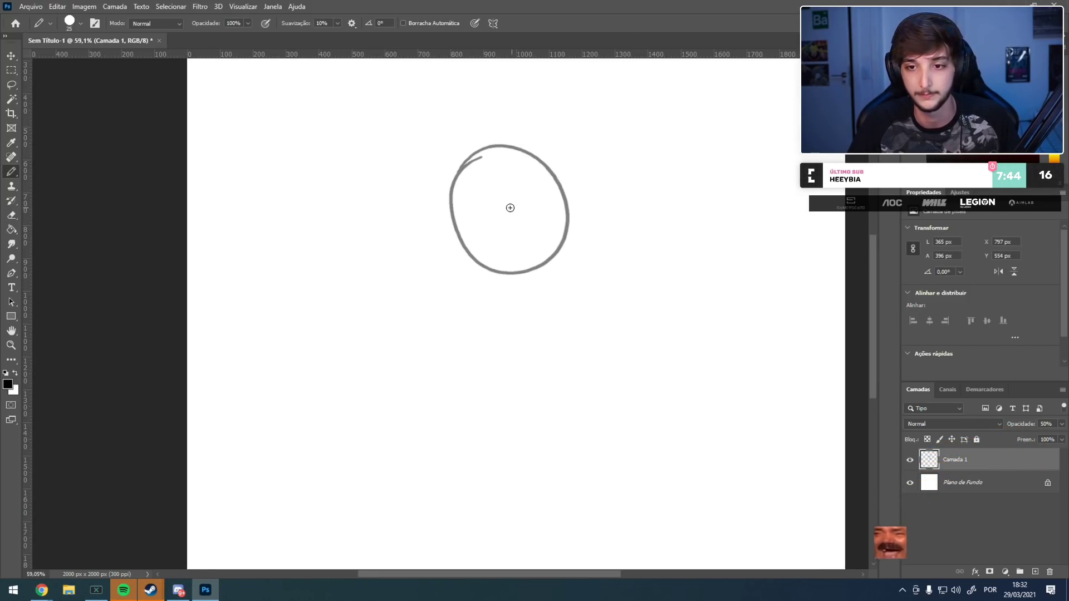
key("ctrl+z")
left_click_drag(454, 187, 567, 254)
key("ctrl+z")
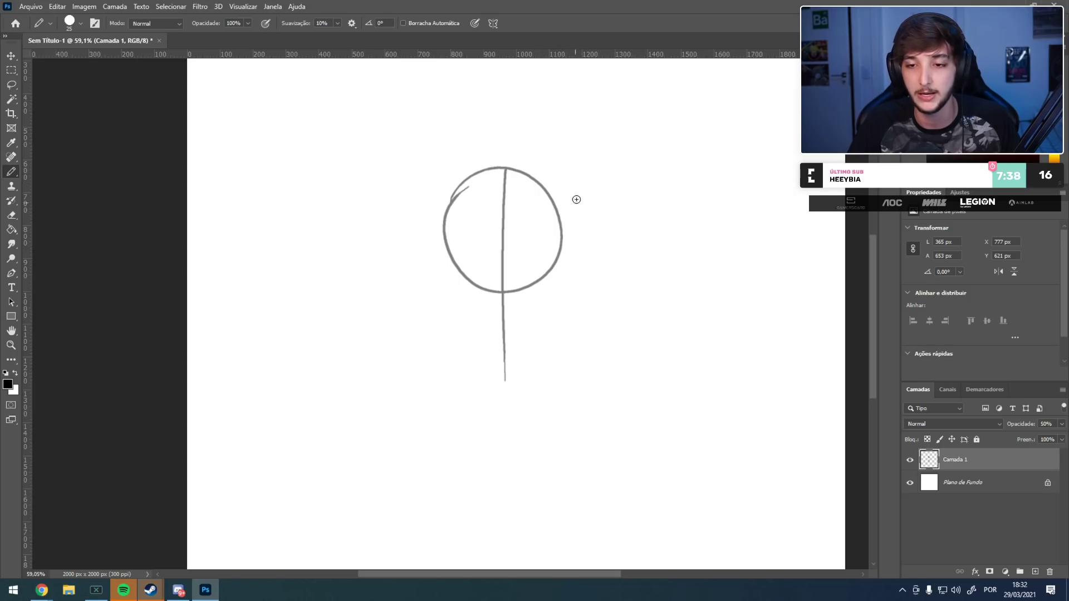
- Sketch the jawline from both sides of the circle down to a narrow chin on the centre line, about 380 px wide overall
scroll(499, 325, "up", 4)
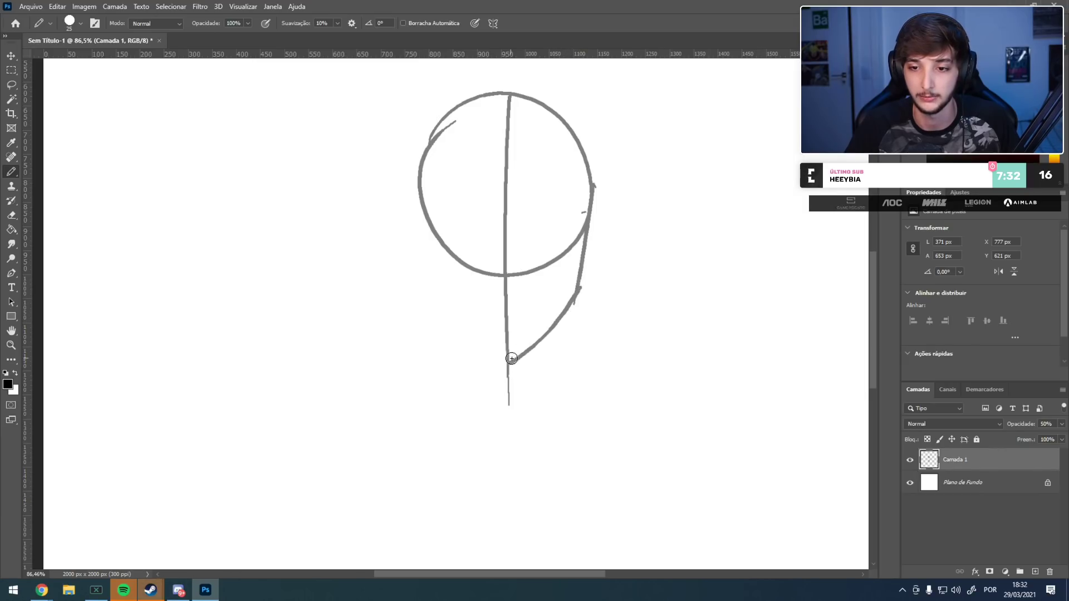
key("ctrl+z")
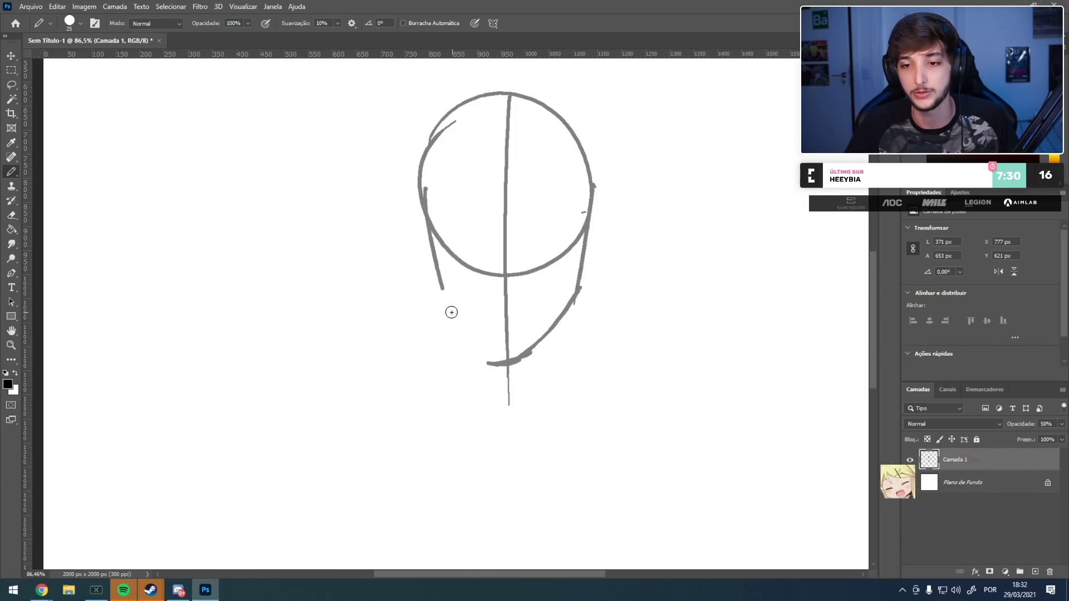
left_click_drag(490, 356, 517, 359)
key("ctrl+z")
left_click_drag(419, 187, 443, 292)
key("ctrl+z")
left_click(426, 186)
mouse_move(415, 189)
left_mouse_down()
mouse_move(440, 301)
mouse_move(474, 346)
left_mouse_up()
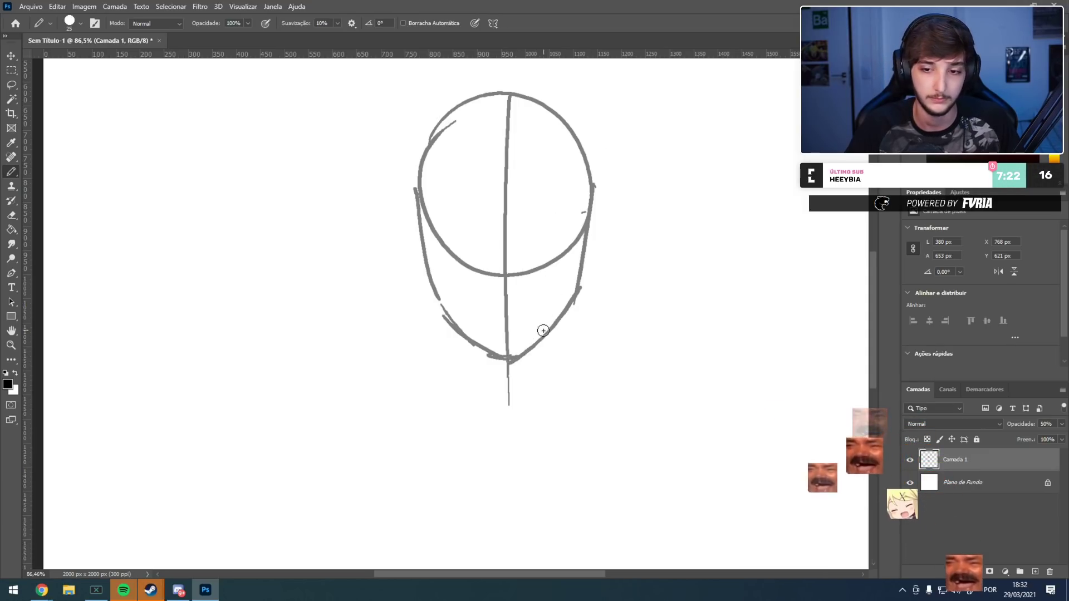
- Sketch both eyes with upper lids, irises and lower lids inside the lower part of the head circle
left_click_drag(524, 337, 507, 400)
left_click_drag(418, 301, 473, 303)
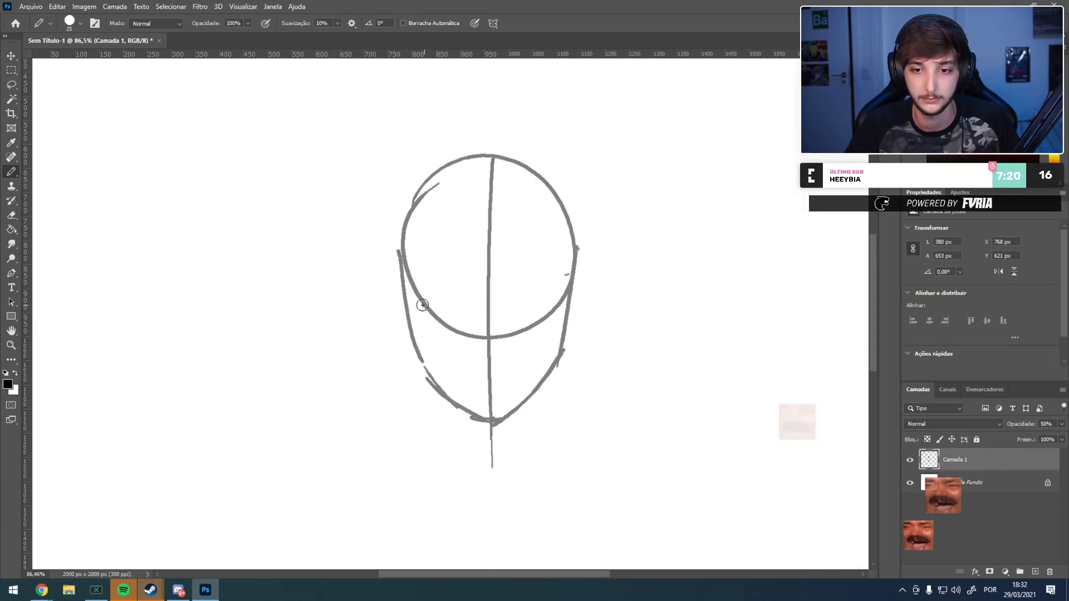
key("ctrl+z")
key("ctrl+shift+z")
key("ctrl+z")
left_click_drag(427, 302, 470, 306)
key("ctrl+z")
key("ctrl+z")
key("ctrl+z")
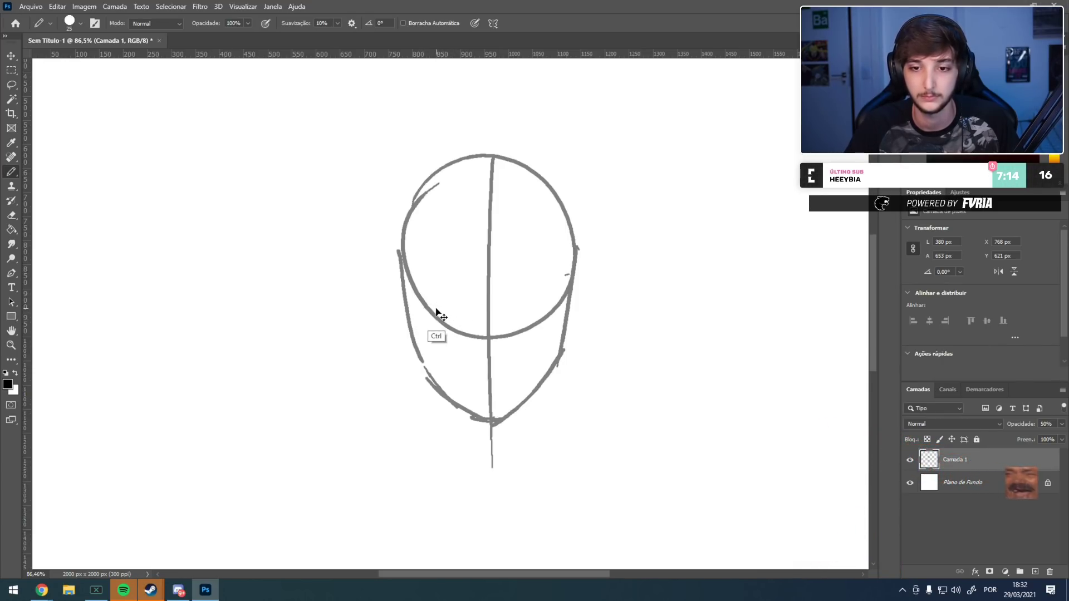
key("ctrl+z")
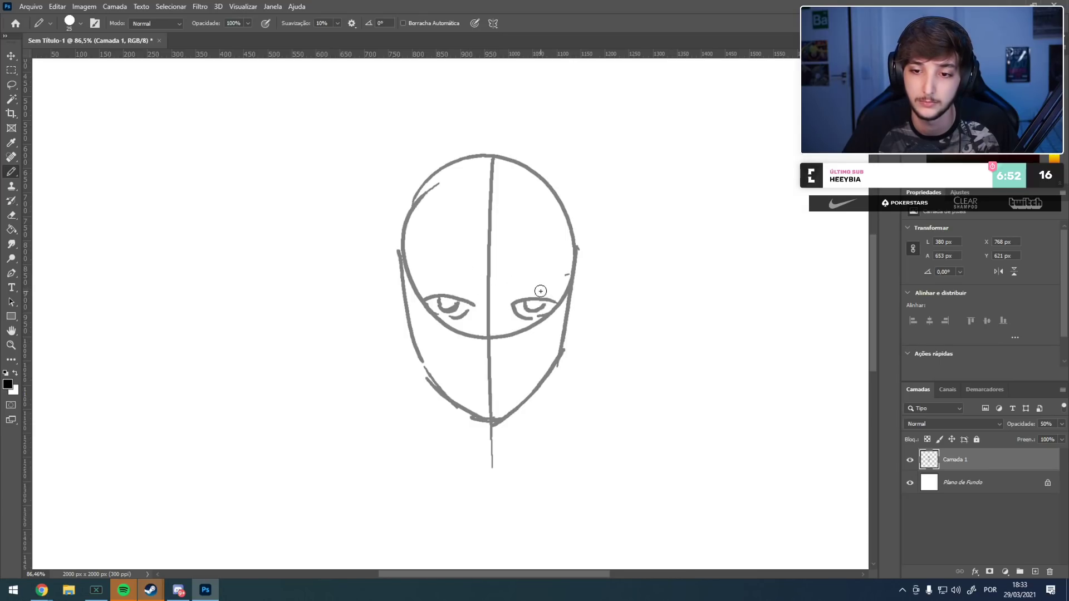
- Sketch a nearly straight eyebrow just above each eye
key("ctrl+z")
left_click_drag(469, 284, 418, 289)
key("ctrl+z")
key("ctrl+z")
key("ctrl+z")
- Sketch the nose as a long line beside the centre line with a short base, and a straight mouth line below it
left_click_drag(498, 303, 498, 308)
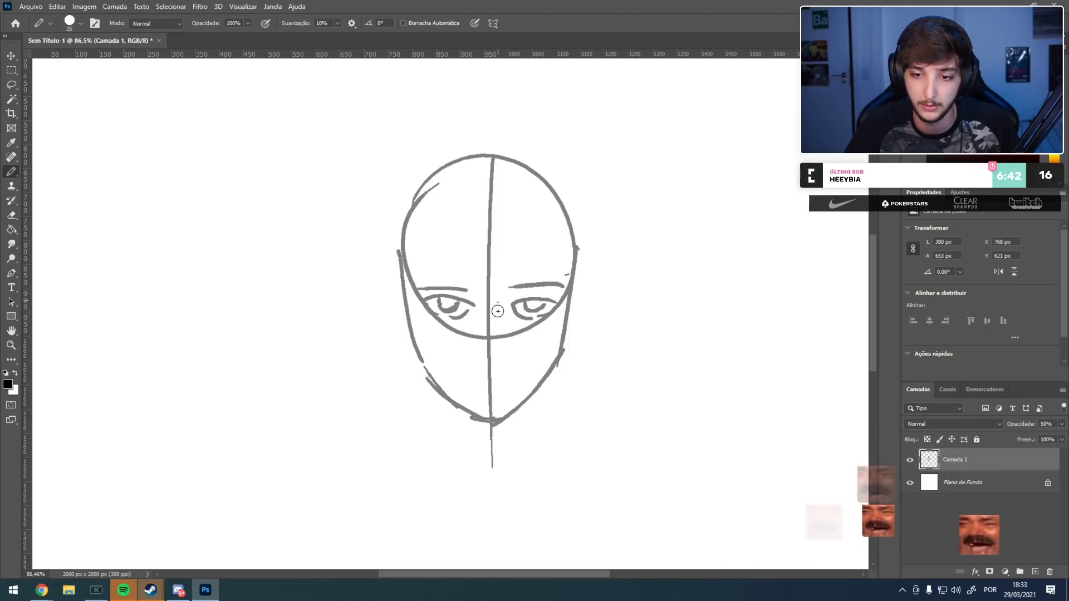
mouse_move(503, 298)
left_mouse_down()
mouse_move(504, 348)
mouse_move(481, 360)
left_mouse_up()
key("ctrl+z")
key("ctrl+z")
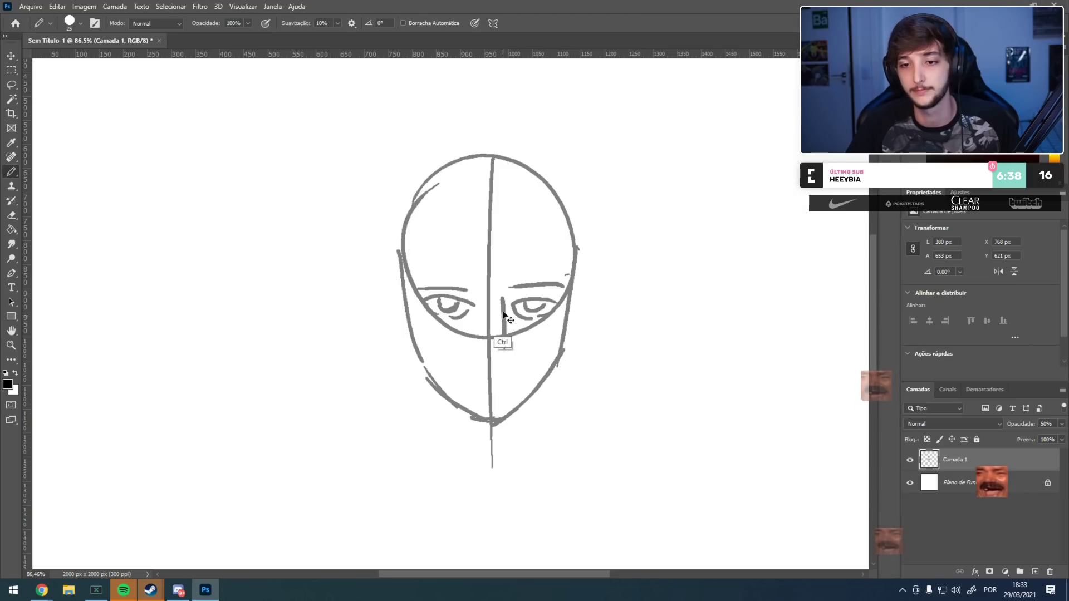
left_click_drag(500, 300, 504, 350)
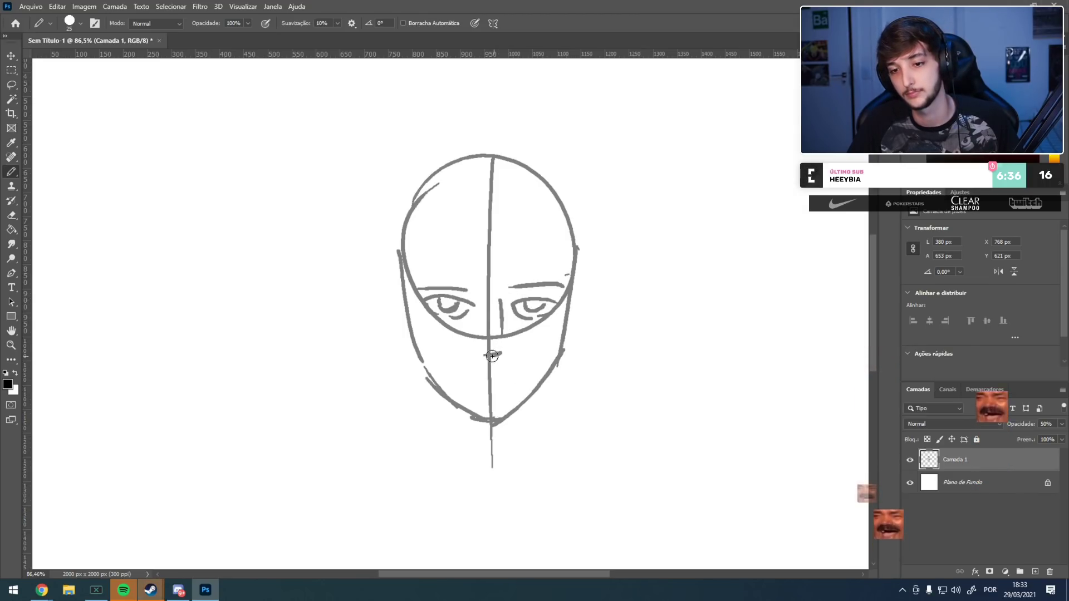
key("ctrl+z")
key("ctrl+z")
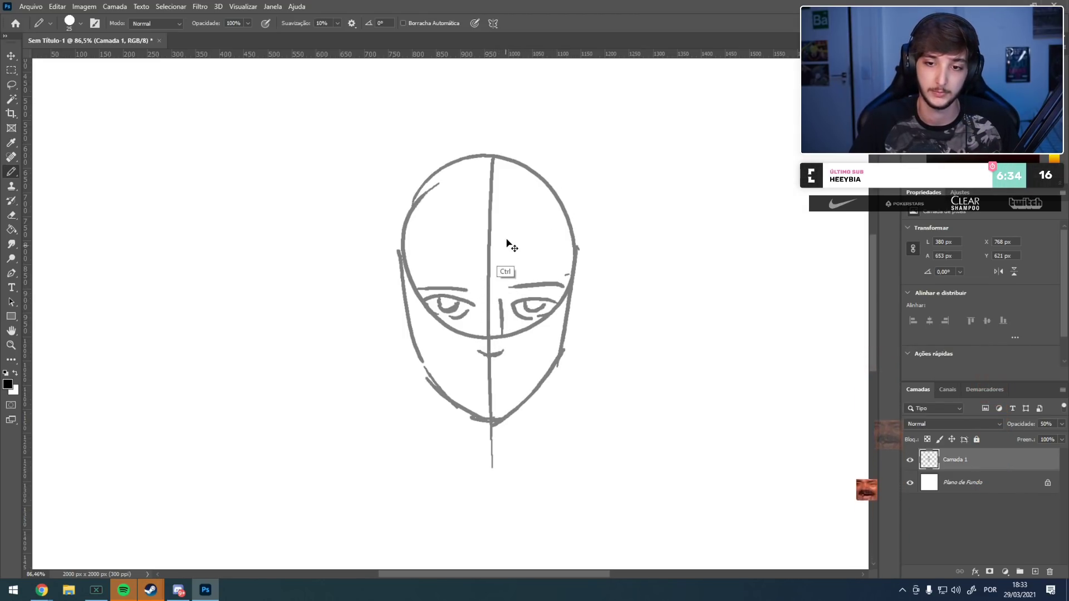
left_click_drag(501, 285, 501, 345)
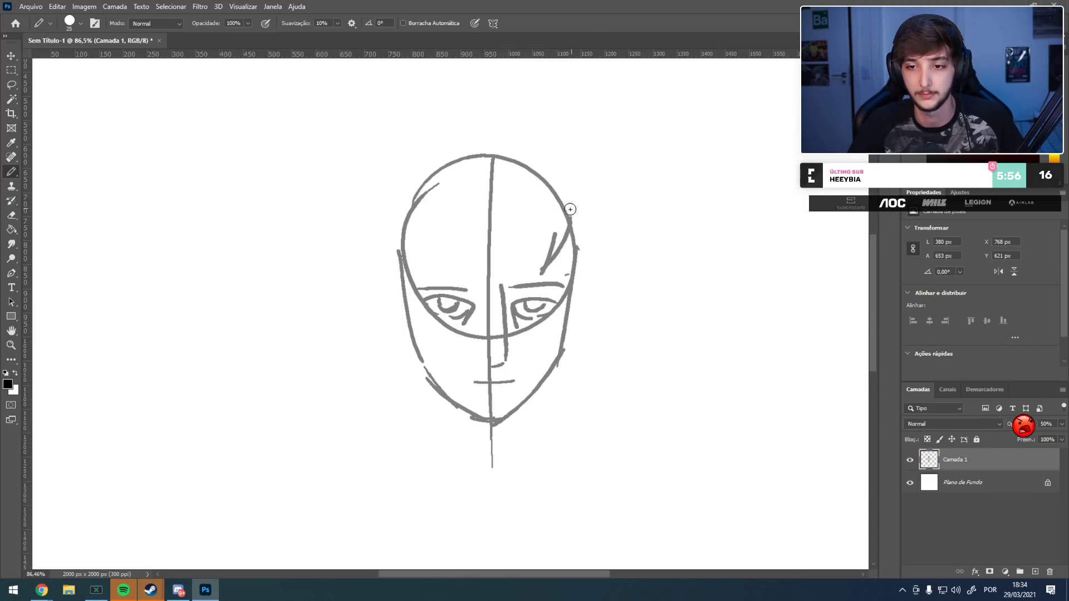
left_click_drag(432, 202, 444, 269)
key("ctrl+z")
left_click_drag(430, 206, 436, 272)
mouse_move(439, 229)
left_mouse_down()
mouse_move(441, 277)
mouse_move(445, 255)
mouse_move(501, 280)
left_mouse_up()
mouse_move(471, 266)
left_mouse_down()
mouse_move(495, 255)
mouse_move(594, 267)
left_mouse_up()
key("ctrl+z")
key("ctrl+z")
key("ctrl+z")
key("ctrl+z")
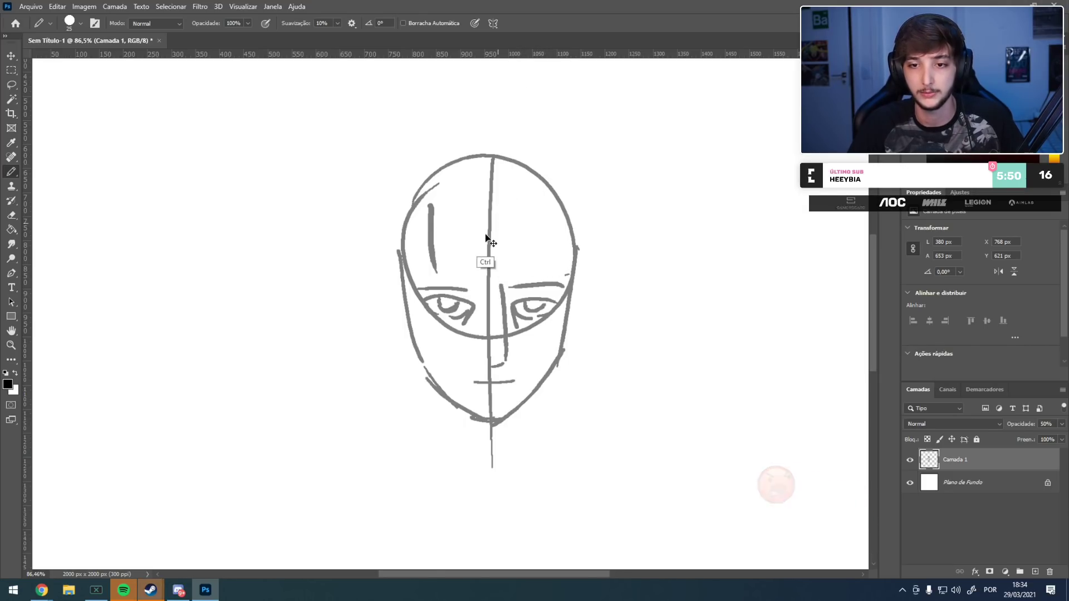
key("ctrl+z")
key("ctrl+z")
- Sketch a jagged fringe sweeping across the forehead above the eyebrows and a rounded ear on each side of the head
left_click_drag(551, 205, 518, 267)
left_click_drag(554, 195, 513, 269)
mouse_move(529, 227)
left_mouse_down()
mouse_move(489, 273)
mouse_move(462, 277)
left_mouse_up()
mouse_move(491, 252)
left_mouse_down()
mouse_move(450, 274)
mouse_move(376, 276)
left_mouse_up()
left_click_drag(376, 277, 413, 258)
key("ctrl+z")
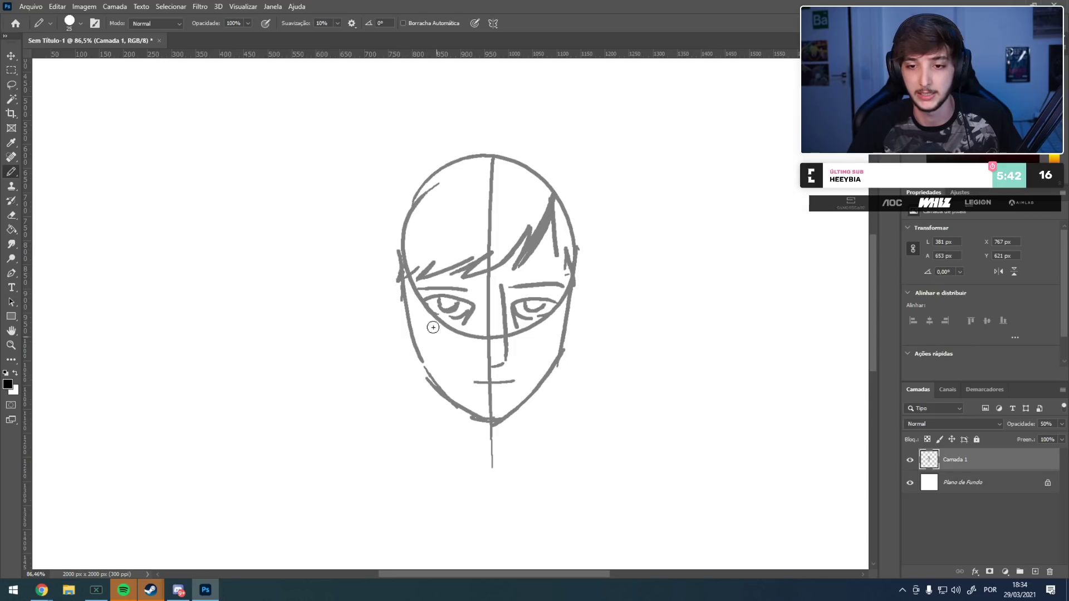
left_click_drag(574, 292, 562, 364)
key("ctrl+z")
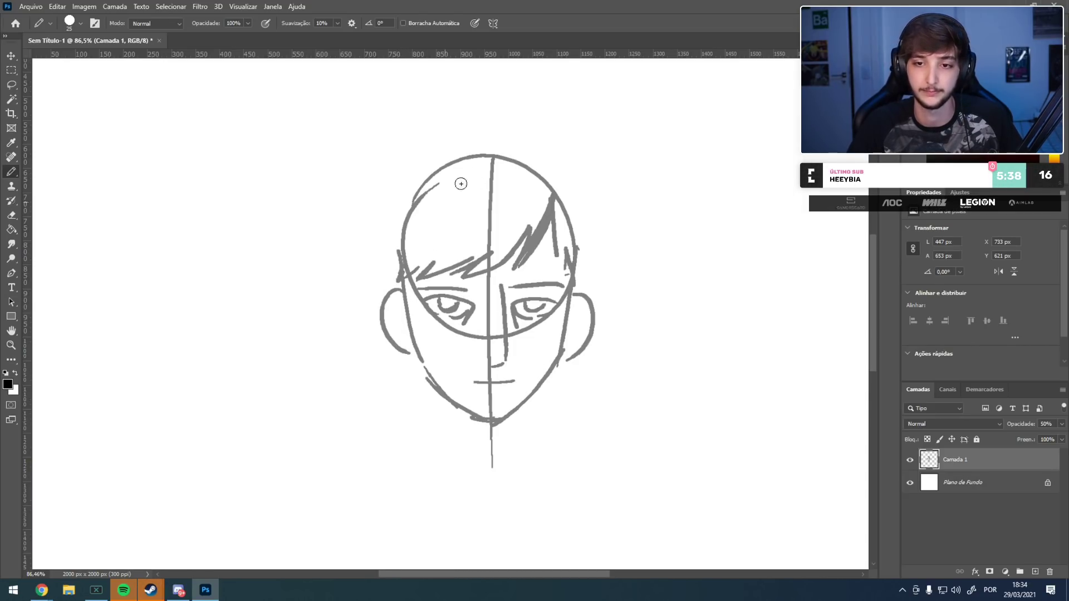
- Sketch the spiky outer hair outline over the top of the head and down both sides to the ears, about 515 px wide
mouse_move(567, 167)
left_mouse_down()
mouse_move(508, 136)
mouse_move(519, 142)
left_mouse_up()
mouse_move(501, 133)
left_mouse_down()
mouse_move(386, 149)
mouse_move(415, 161)
mouse_move(380, 200)
mouse_move(369, 228)
left_mouse_up()
left_click_drag(392, 222, 367, 254)
key("ctrl+z")
key("ctrl+z")
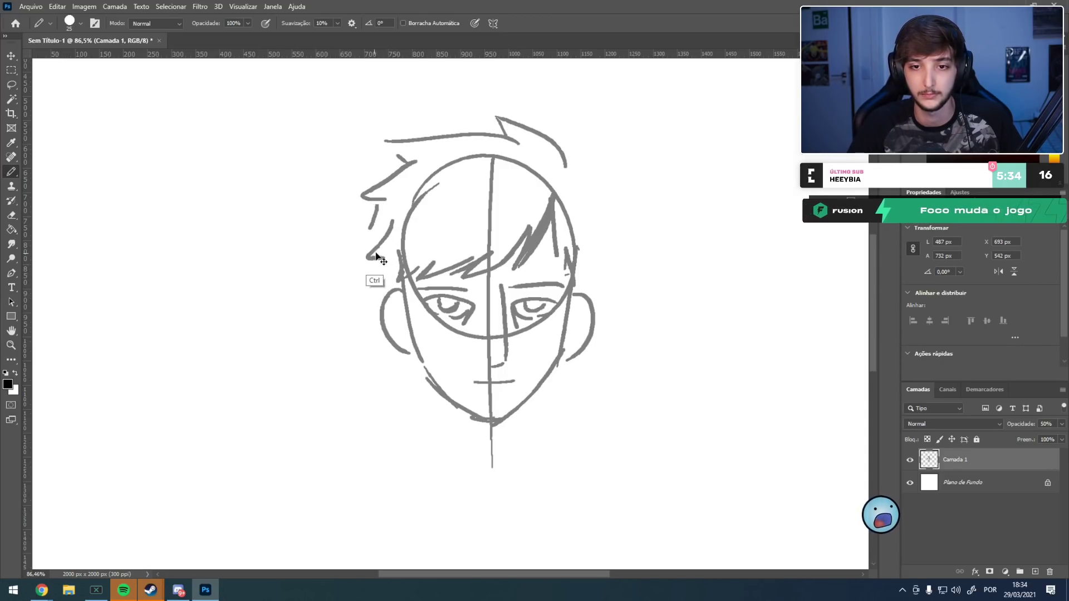
mouse_move(388, 204)
left_mouse_down()
mouse_move(369, 234)
mouse_move(382, 293)
left_mouse_up()
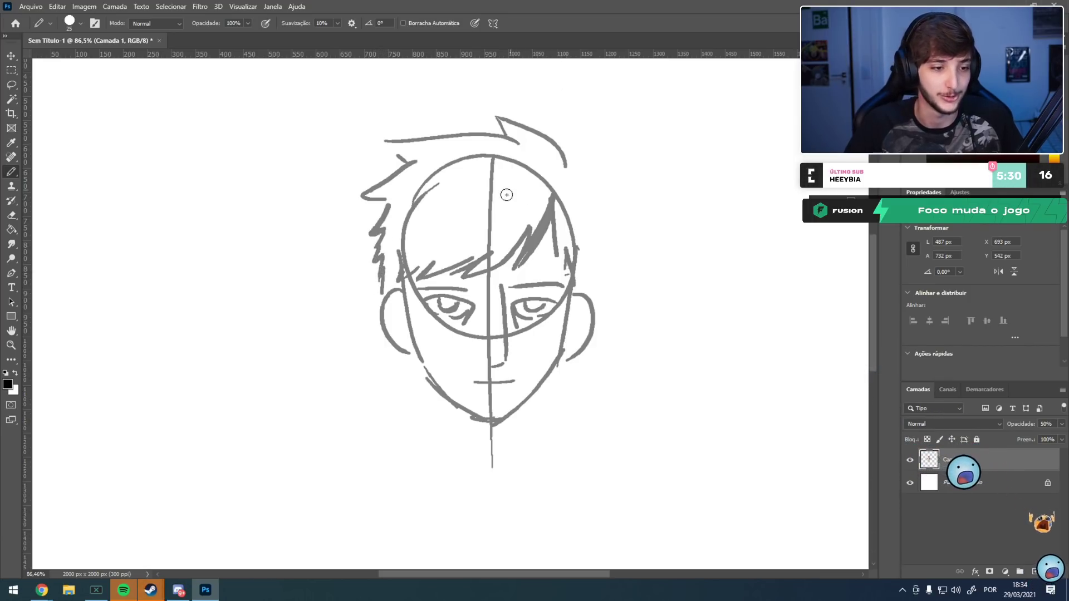
mouse_move(568, 165)
left_mouse_down()
mouse_move(587, 193)
mouse_move(601, 272)
mouse_move(590, 288)
left_mouse_up()
- Sketch both sides of the neck below the jaw and a curved collar at its base
key("space")
mouse_move(500, 406)
left_mouse_down()
mouse_move(489, 289)
mouse_move(517, 351)
left_mouse_up()
left_click_drag(430, 280, 438, 348)
key("ctrl+z")
left_click_drag(433, 281, 438, 334)
left_click_drag(519, 346, 477, 388)
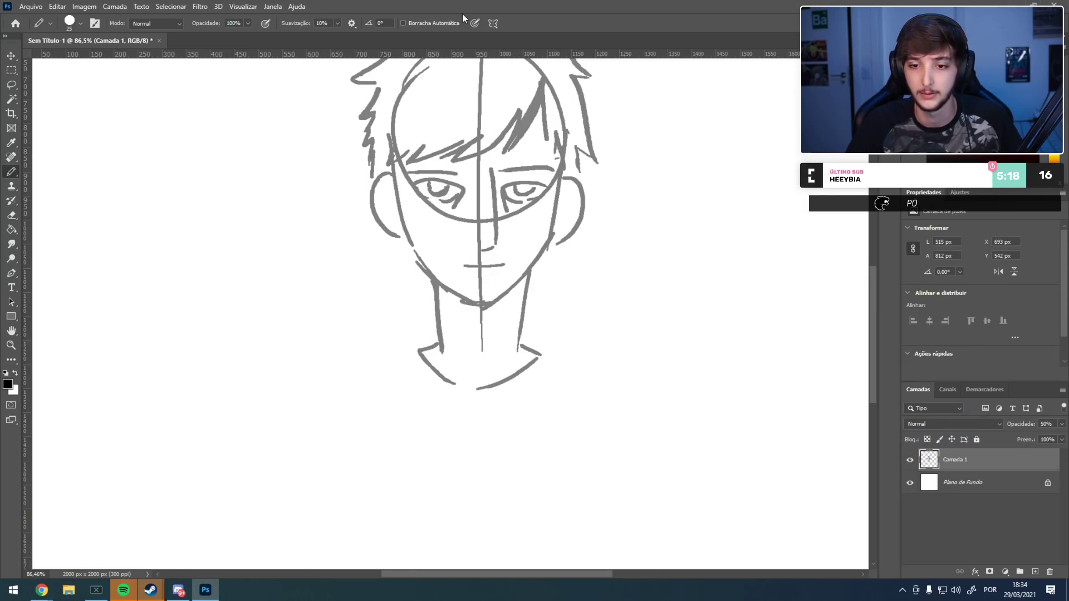
- Erase the straight mouth line with the part of the centre line crossing it, and return to the Pencil tool
scroll(374, 374, "down", 4)
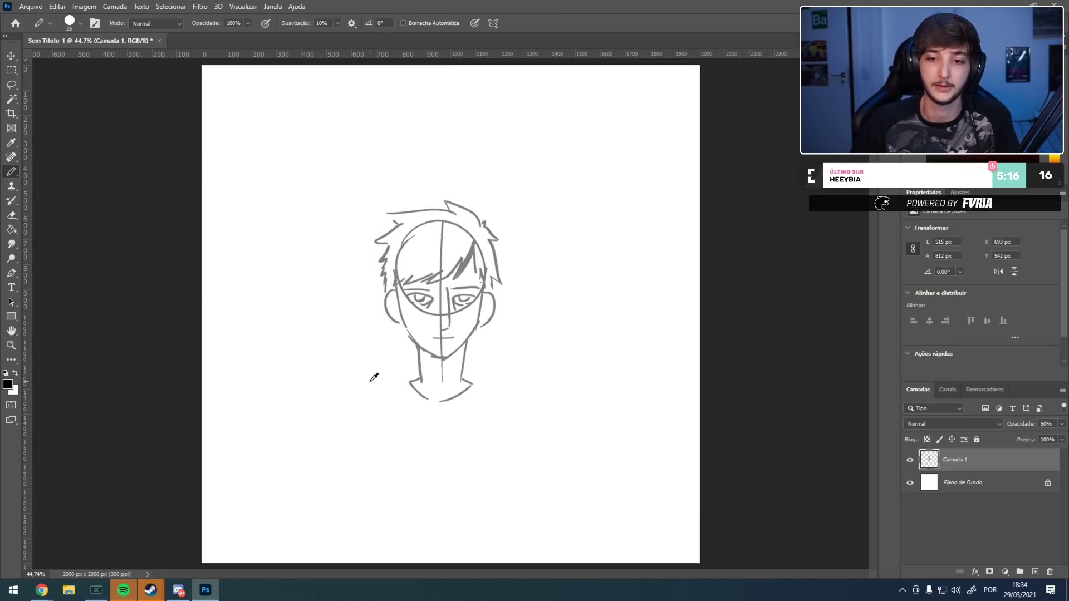
scroll(392, 473, "up", 2)
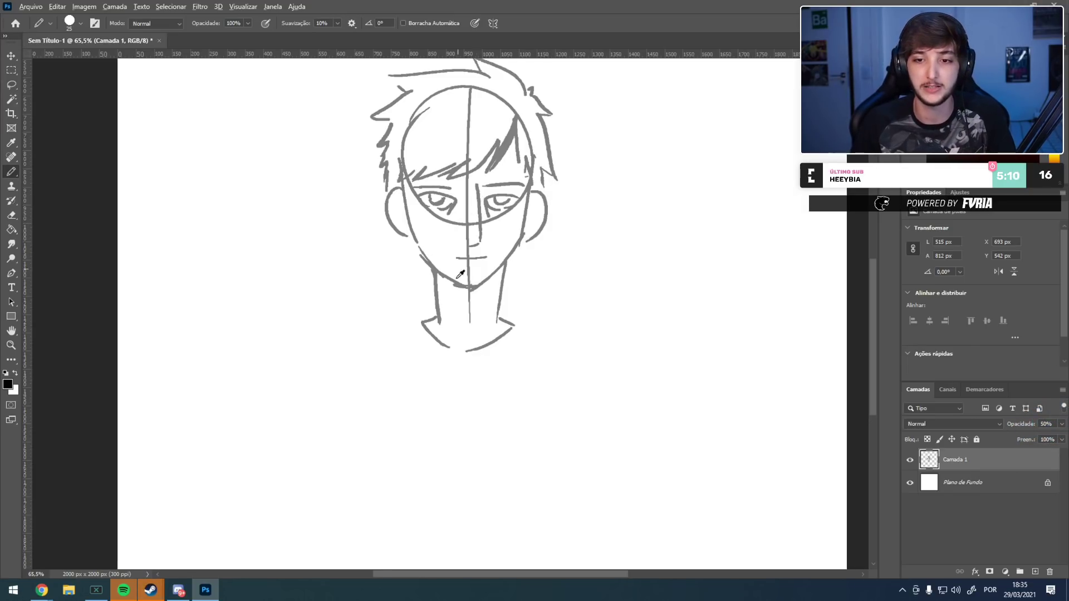
scroll(460, 274, "up", 5)
key("e")
mouse_move(568, 229)
left_mouse_down()
mouse_move(475, 246)
mouse_move(564, 233)
mouse_move(534, 234)
left_mouse_up()
right_click(535, 234, "alt")
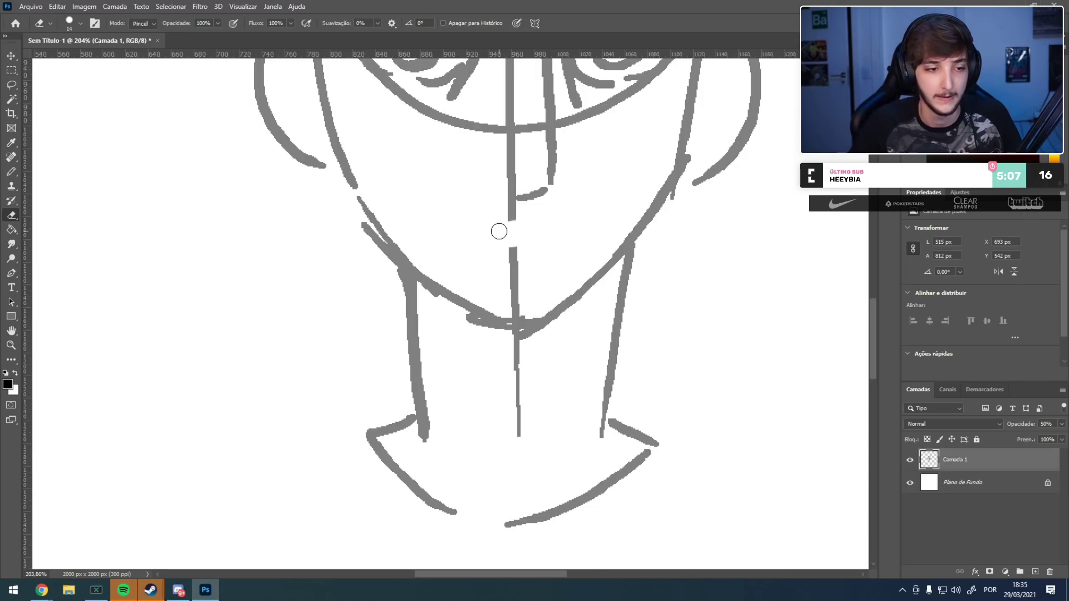
key("b")
left_click_drag(606, 213, 471, 215)
key("ctrl+z")
left_click_drag(594, 224, 450, 226)
key("ctrl+z")
key("ctrl+z")
left_click_drag(589, 215, 440, 218)
key("ctrl+z")
mouse_move(592, 215)
left_mouse_down()
mouse_move(440, 218)
mouse_move(562, 257)
mouse_move(592, 223)
left_mouse_up()
key("ctrl+z")
mouse_move(444, 221)
left_mouse_down()
mouse_move(570, 246)
mouse_move(593, 222)
mouse_move(524, 280)
left_mouse_up()
key("ctrl+z")
left_click_drag(469, 253, 497, 251)
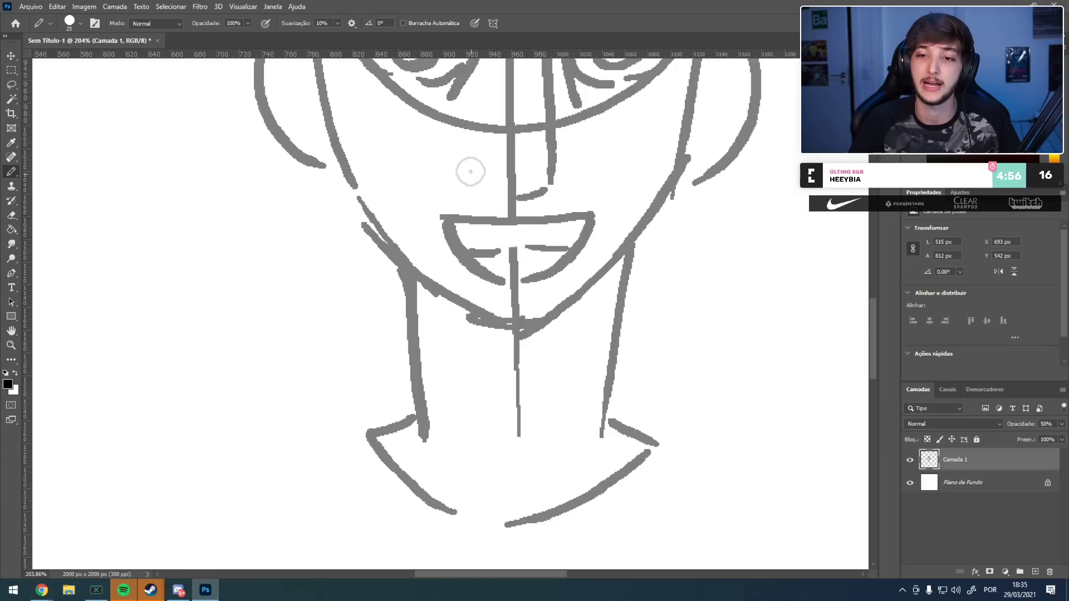
key("ctrl+z")
key("ctrl+z")
key("ctrl+z")
key("ctrl+z")
key("ctrl+z")
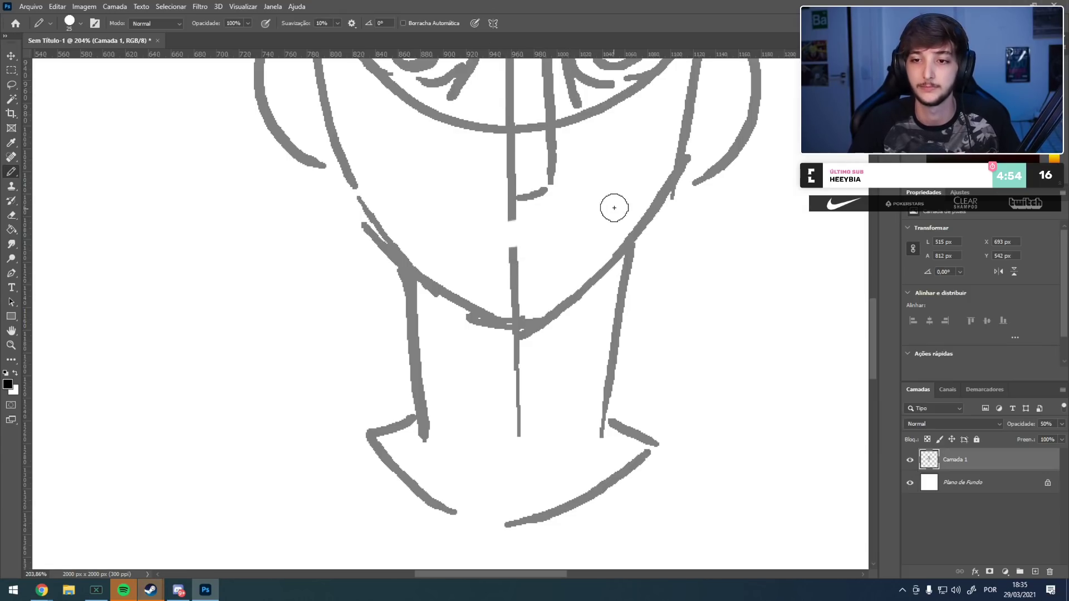
- Sketch a wide open grin between the nose and chin, with a short teeth line at each side
mouse_move(605, 209)
left_mouse_down()
mouse_move(417, 208)
mouse_move(426, 243)
mouse_move(594, 217)
mouse_move(586, 256)
mouse_move(464, 285)
left_mouse_up()
mouse_move(429, 238)
left_mouse_down()
mouse_move(532, 282)
mouse_move(566, 249)
mouse_move(464, 274)
left_mouse_up()
left_click_drag(580, 249, 535, 246)
left_click_drag(468, 249, 441, 246)
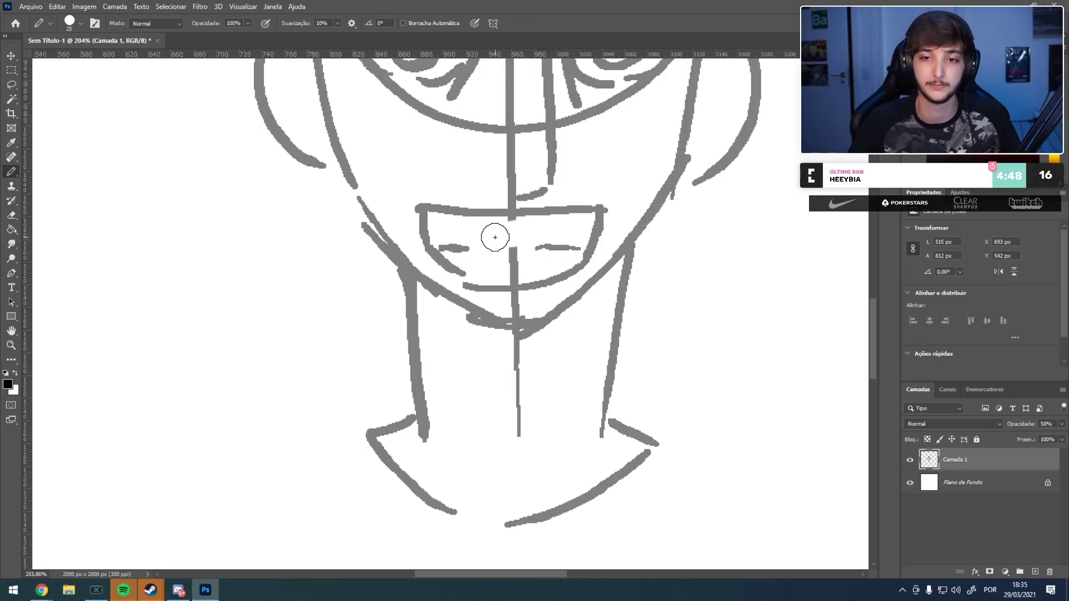
scroll(313, 374, "down", 8)
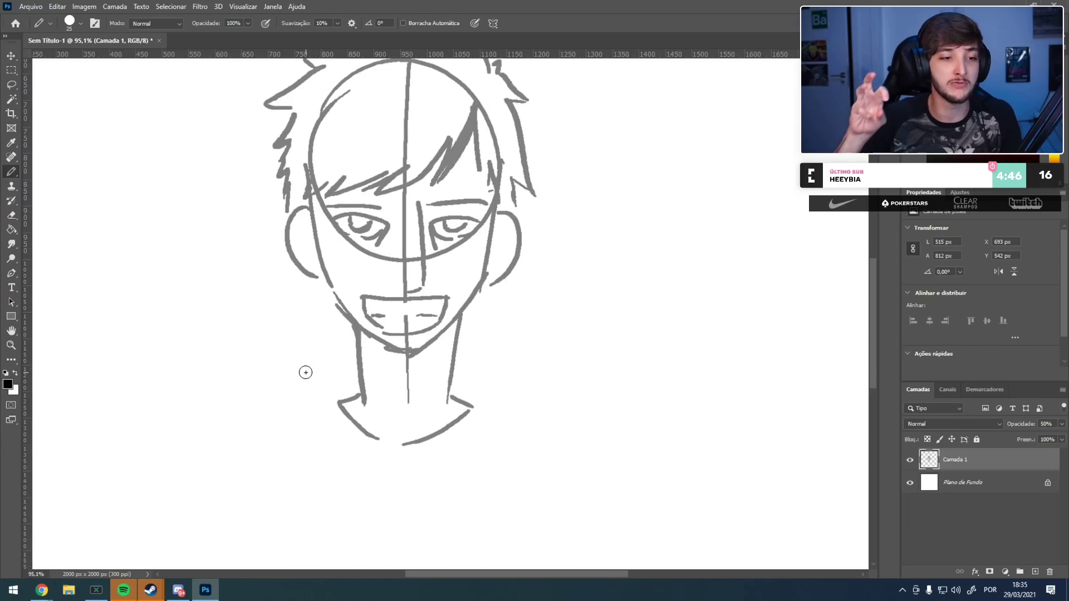
scroll(215, 322, "down", 4)
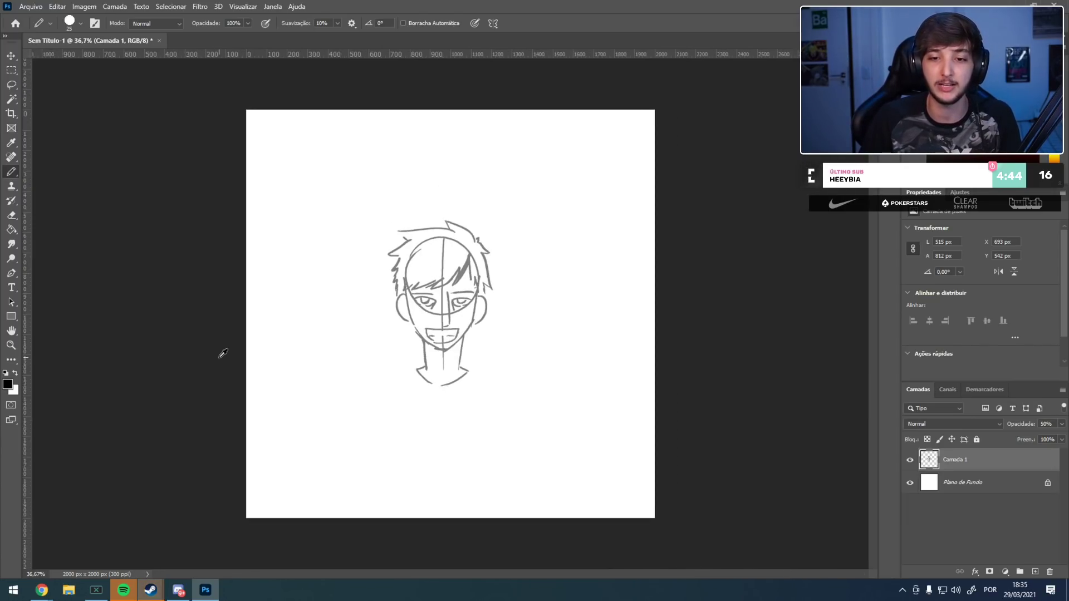
scroll(222, 354, "up", 2)
scroll(562, 402, "up", 1)
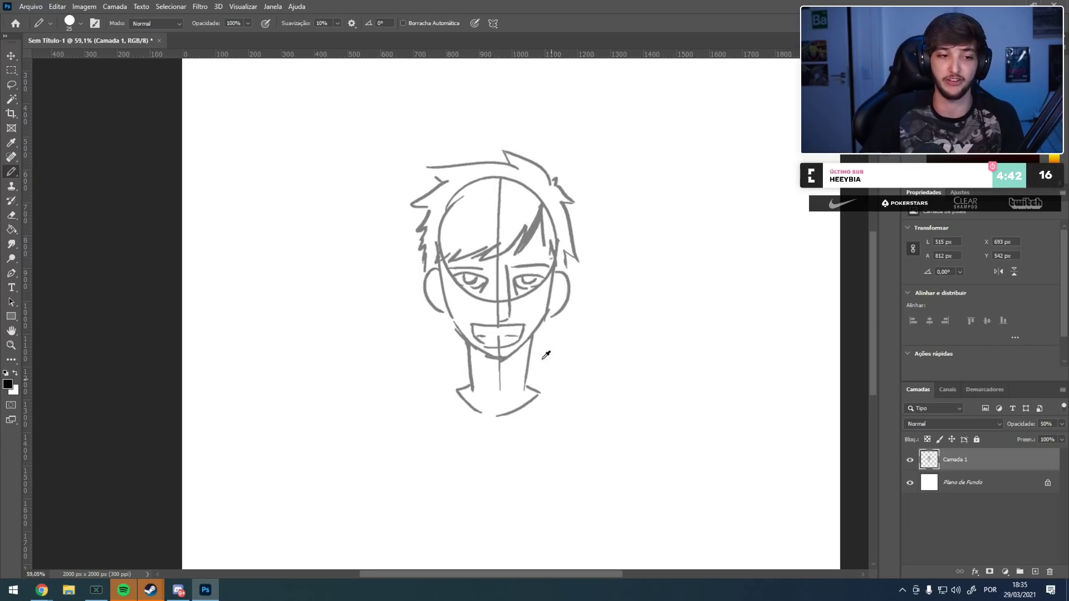
- Scale the head sketch down to about 433 × 682 px, move it slightly upward, and return to the Pencil tool
left_click(11, 56)
left_click_drag(408, 151, 427, 200)
mouse_move(483, 272)
left_mouse_down()
mouse_move(472, 169)
mouse_move(473, 220)
left_mouse_up()
left_click(576, 23)
key("b")
- Sketch sloping shoulders about 568 px wide, torso sides converging below them, and an oval at the left shoulder
scroll(531, 344, "up", 3)
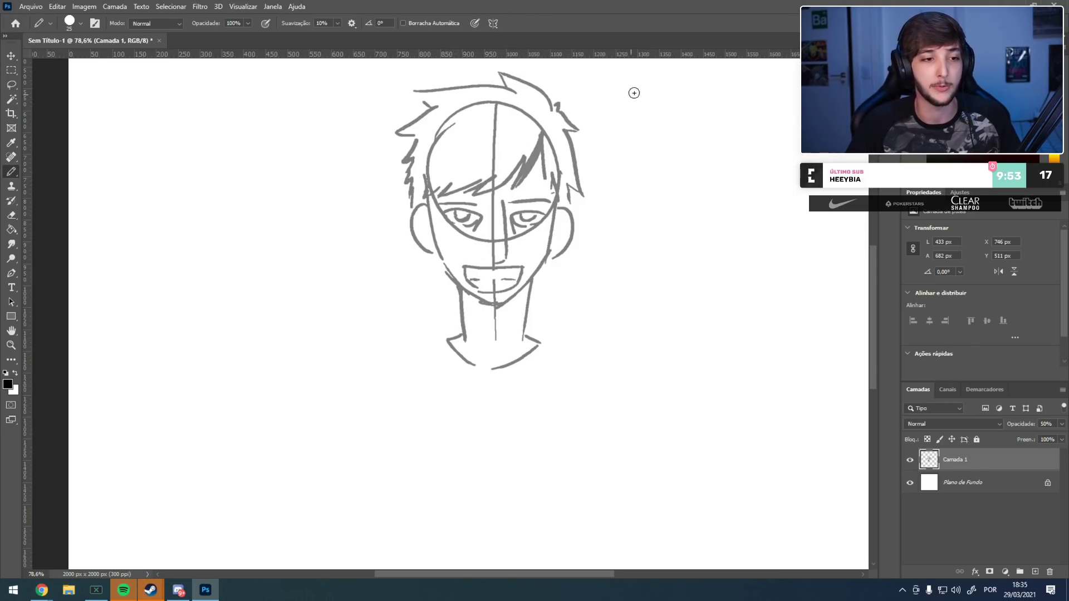
key("ctrl+z")
key("ctrl+z")
key("ctrl+z")
left_click_drag(528, 344, 596, 374)
key("ctrl+z")
mouse_move(501, 341)
left_mouse_down()
mouse_move(644, 374)
mouse_move(485, 482)
left_mouse_up()
key("ctrl+z")
mouse_move(465, 341)
left_mouse_down()
mouse_move(373, 374)
mouse_move(460, 472)
left_mouse_up()
left_click_drag(535, 339, 502, 271)
mouse_move(358, 314)
left_mouse_down()
mouse_move(348, 339)
mouse_move(368, 341)
left_mouse_up()
key("ctrl+z")
- Sketch short beard stubble strokes down the left cheek and jaw
left_click_drag(469, 216, 490, 311)
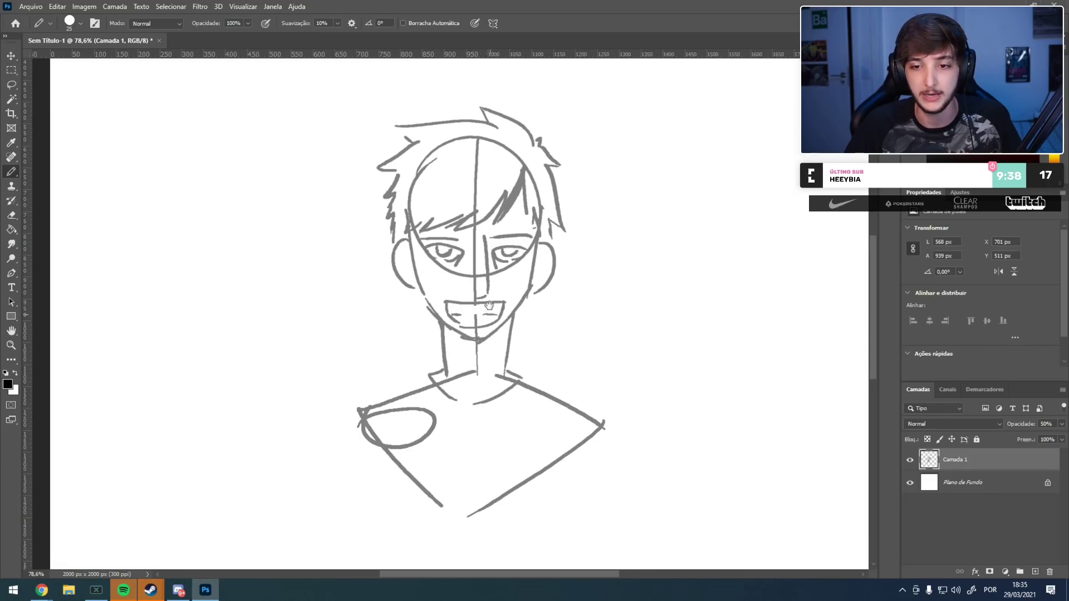
scroll(473, 332, "up", 5)
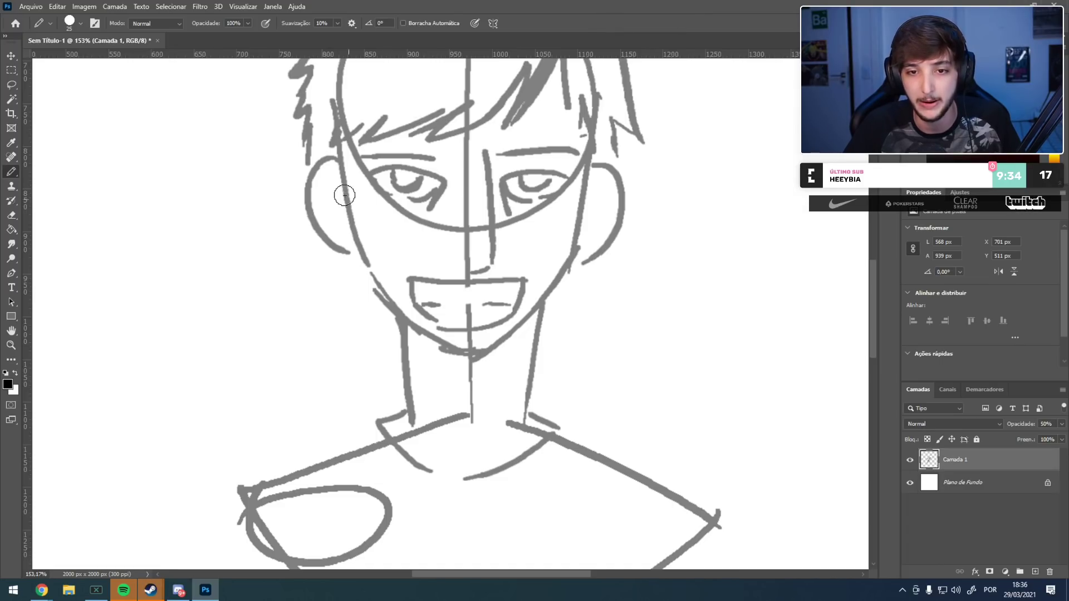
left_click_drag(360, 224, 362, 250)
left_click_drag(370, 241, 375, 261)
left_click_drag(382, 256, 378, 271)
left_click_drag(385, 269, 399, 303)
left_click_drag(399, 294, 406, 312)
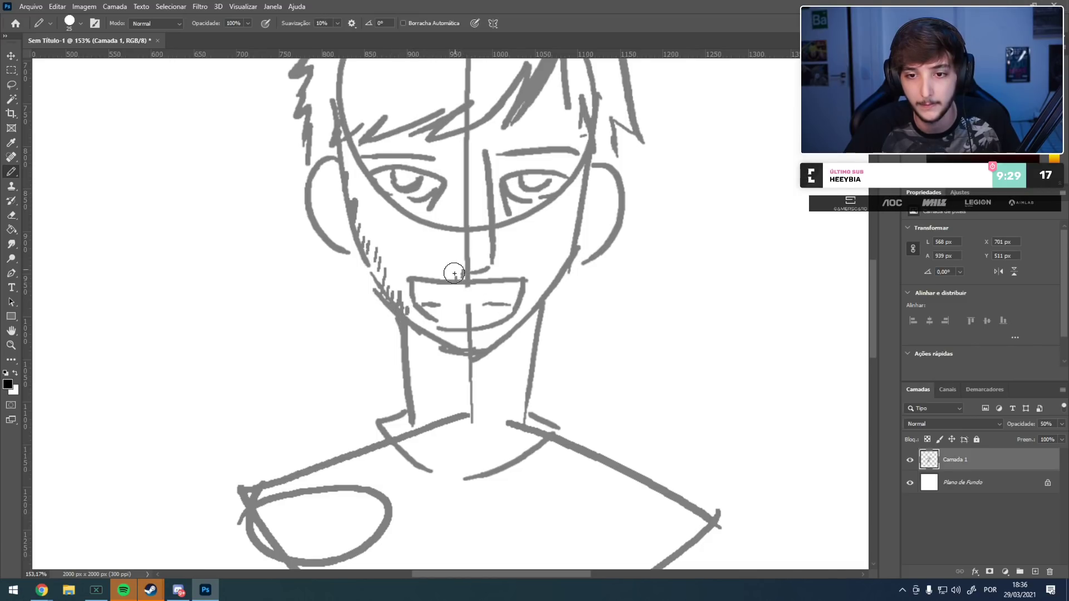
- Sketch a thin moustache of short strokes above the grin, and beard stubble along the right jaw and chin
left_click_drag(445, 278, 449, 270)
left_click_drag(437, 279, 441, 272)
left_click_drag(429, 280, 433, 273)
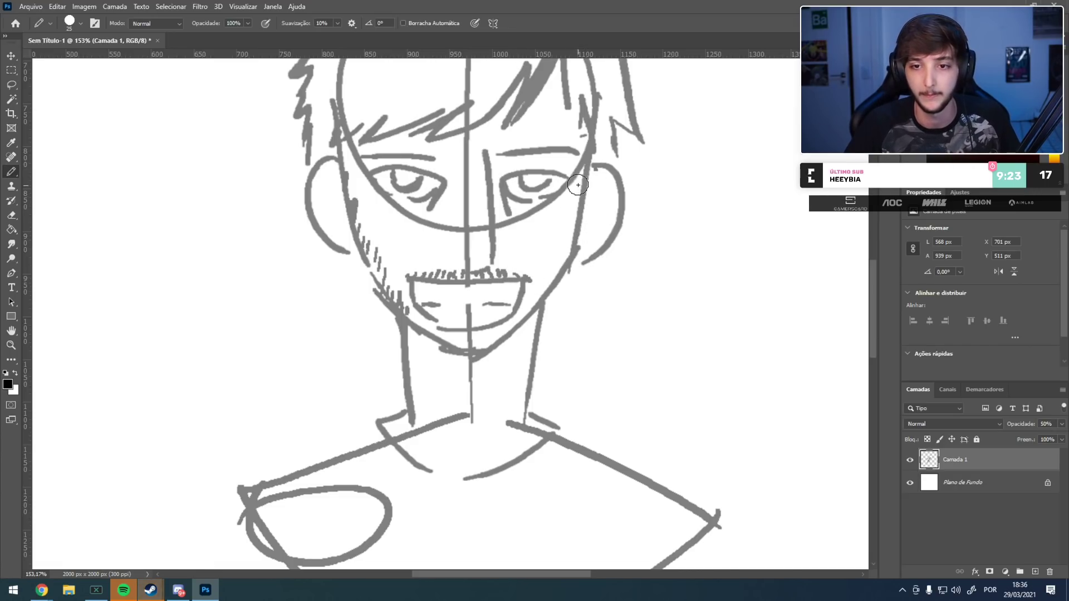
mouse_move(566, 262)
left_mouse_down()
mouse_move(504, 342)
mouse_move(495, 331)
mouse_move(468, 354)
mouse_move(462, 337)
mouse_move(422, 329)
left_mouse_up()
- Sketch a second head circle about 280 px wide left of the first figure, with a vertical centre line extending below it
scroll(506, 83, "down", 5)
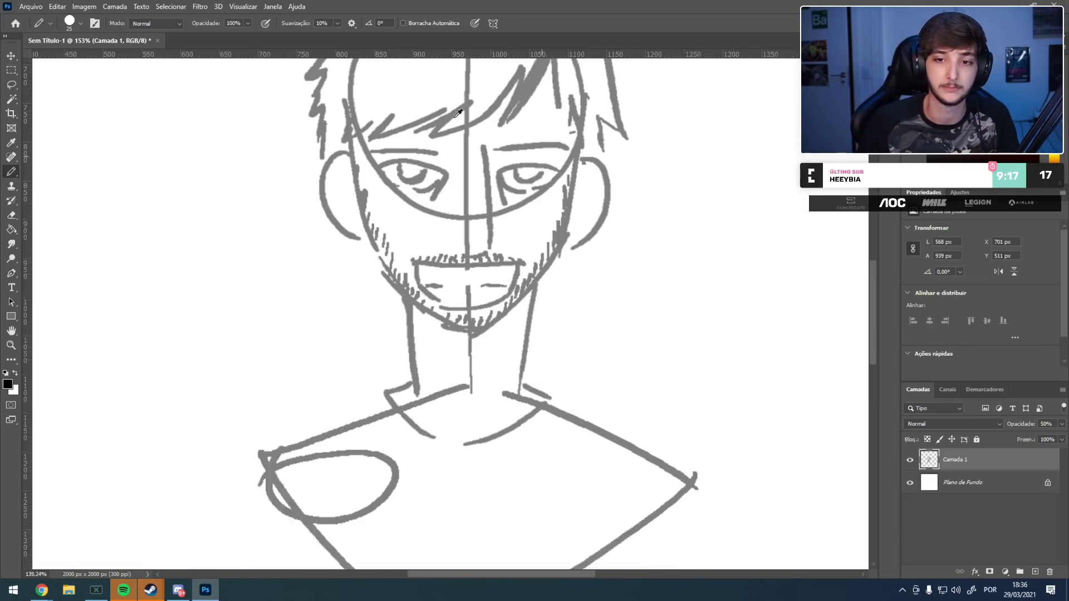
scroll(359, 194, "down", 2)
scroll(360, 192, "up", 5)
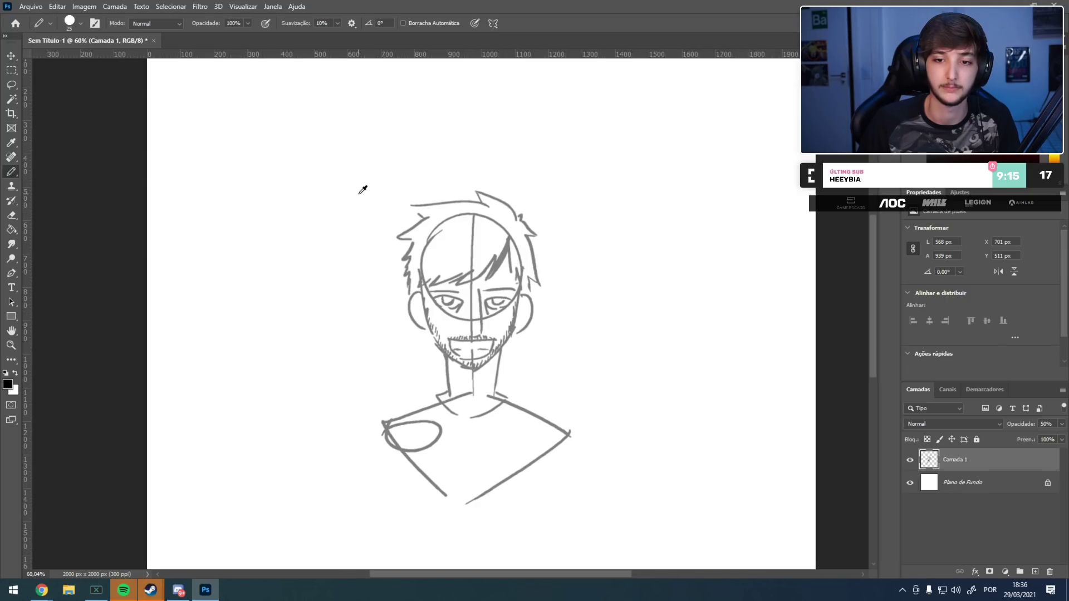
scroll(501, 546, "up", 2)
scroll(431, 455, "down", 1)
left_click_drag(484, 396, 467, 305)
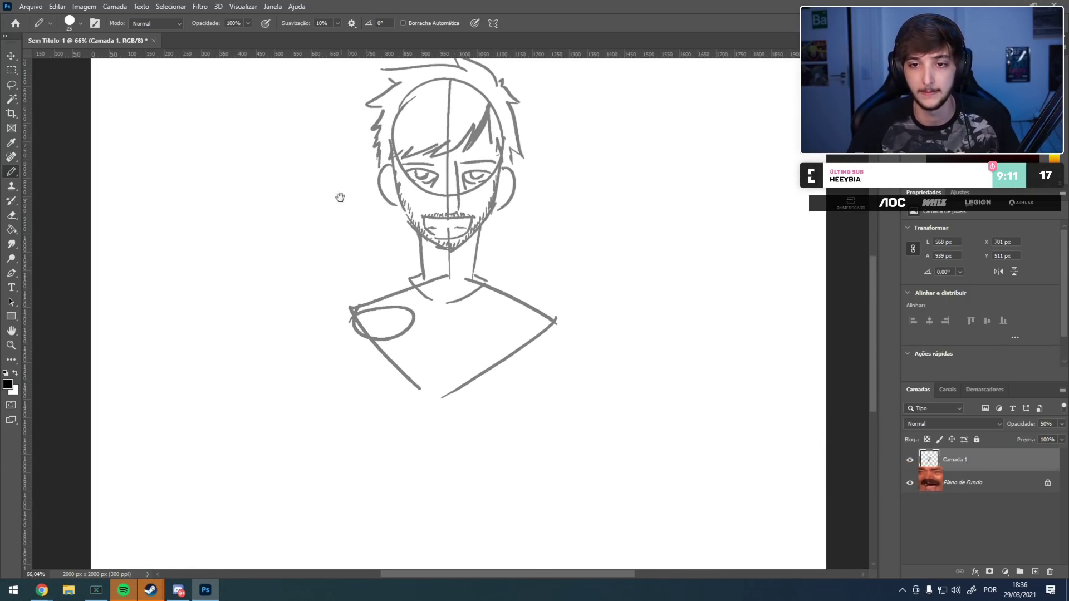
left_click_drag(341, 199, 520, 289)
left_click_drag(358, 233, 367, 259)
key("ctrl+z")
mouse_move(392, 177)
left_mouse_down()
mouse_move(360, 248)
mouse_move(343, 230)
mouse_move(394, 298)
mouse_move(342, 239)
mouse_move(349, 228)
left_mouse_up()
key("ctrl+z")
key("ctrl+z")
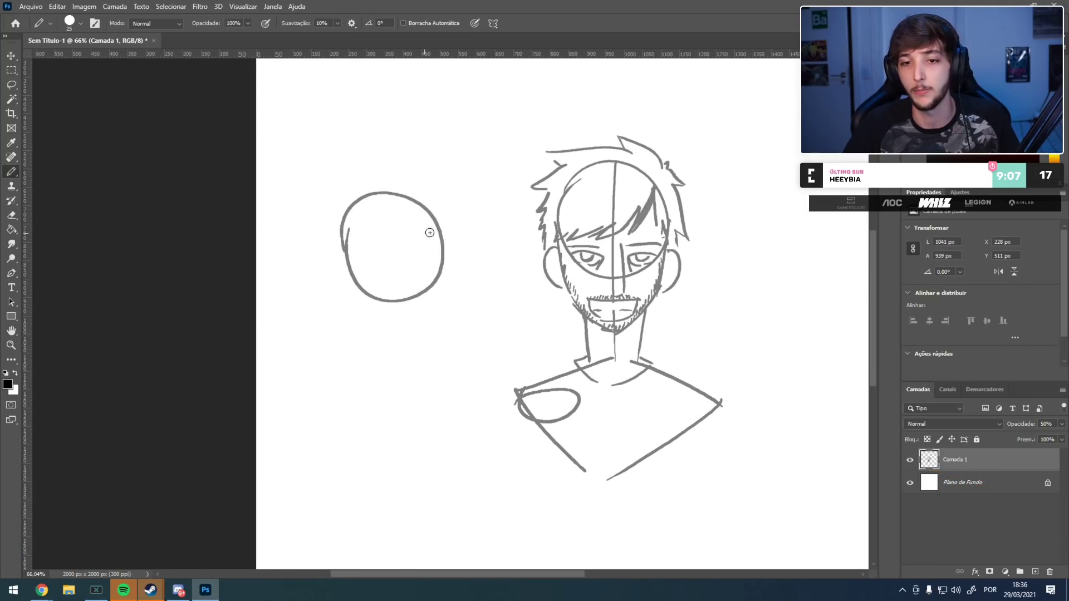
left_click_drag(394, 184, 397, 351)
- Sketch the second head's right cheek and jaw, running from the circle's side down to the end of the centre line
scroll(233, 290, "up", 5)
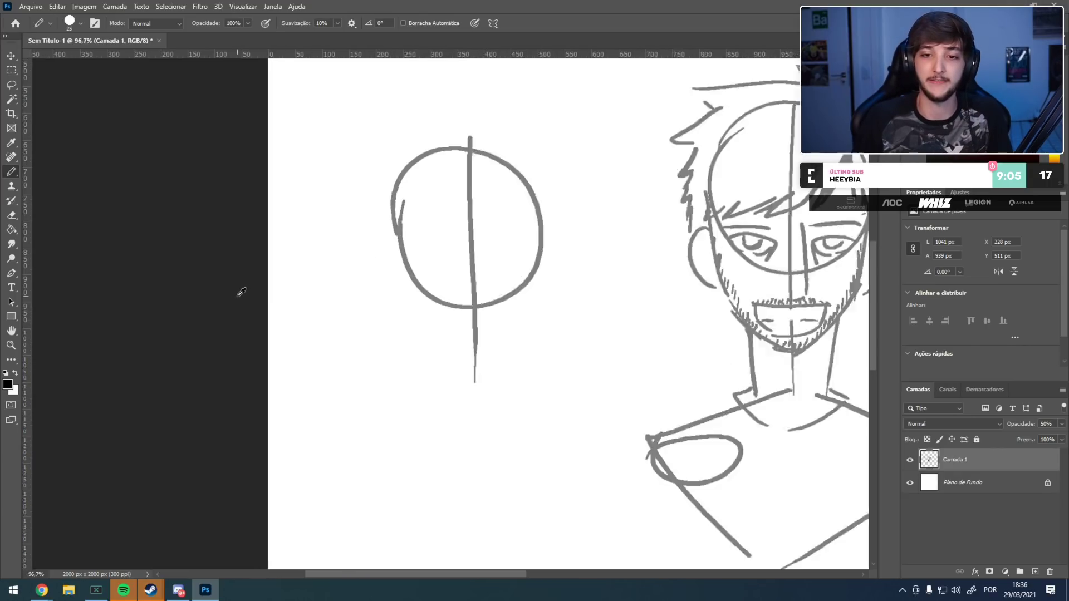
scroll(640, 288, "up", 2)
scroll(415, 283, "down", 1)
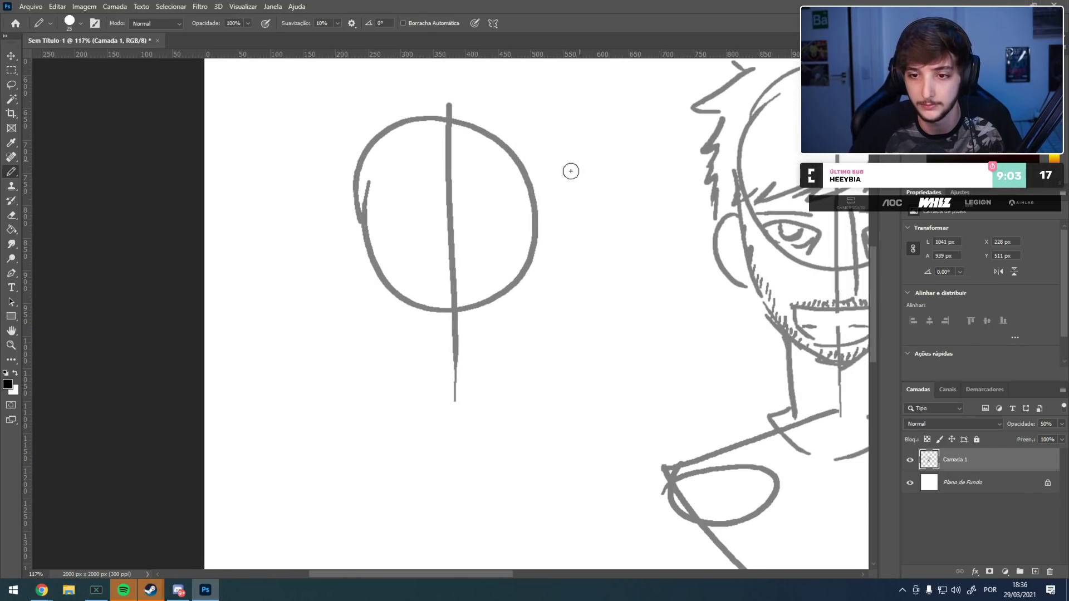
mouse_move(529, 200)
left_mouse_down()
mouse_move(534, 283)
mouse_move(509, 342)
left_mouse_up()
key("ctrl+z")
key("ctrl+z")
mouse_move(527, 200)
left_mouse_down()
mouse_move(505, 361)
mouse_move(457, 403)
left_mouse_up()
key("ctrl+z")
left_click_drag(509, 347, 458, 406)
key("ctrl+z")
left_click_drag(509, 347, 452, 409)
key("ctrl+z")
key("ctrl+z")
left_click_drag(511, 344, 448, 414)
- Sketch the second head's chin and left cheek and jaw to close the face outline
left_click_drag(431, 405, 453, 411)
key("ctrl+z")
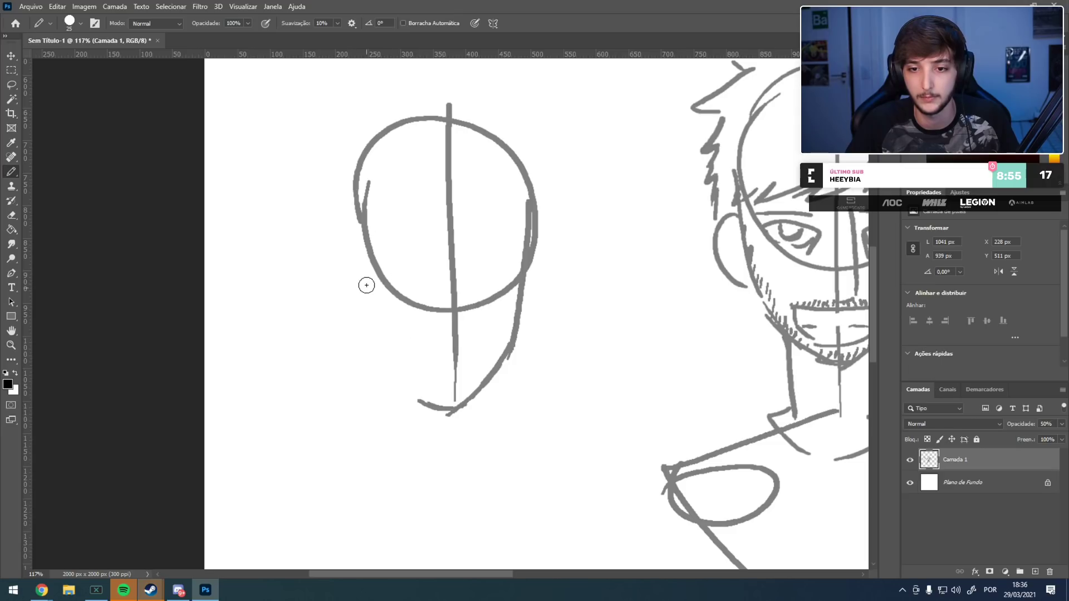
mouse_move(361, 215)
left_mouse_down()
mouse_move(386, 352)
mouse_move(435, 406)
left_mouse_up()
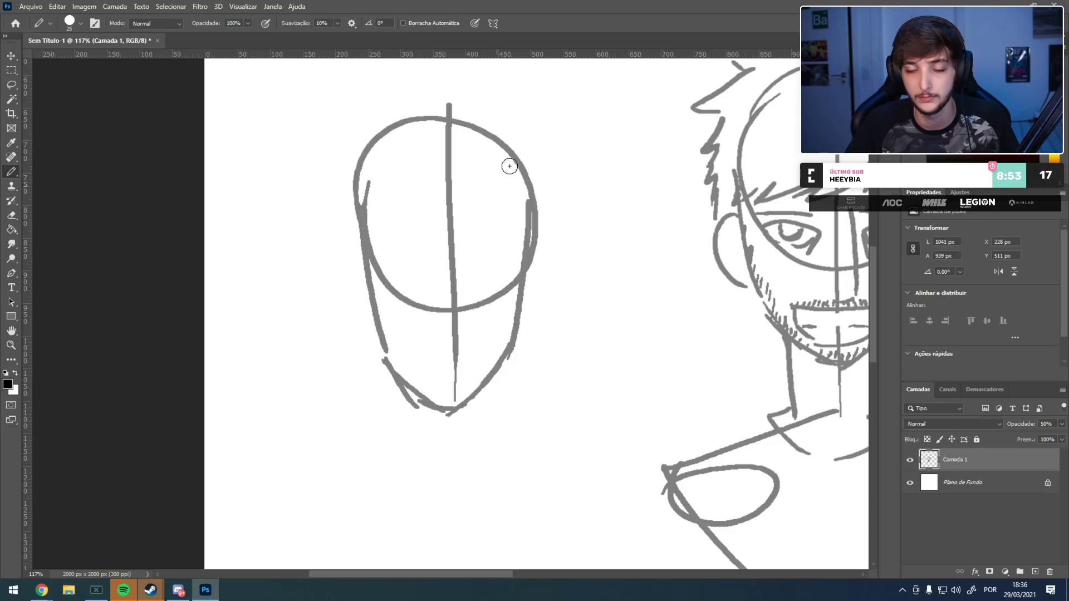
- Sketch the second face's features: two narrow eyes, a nose line, a short mark above the chin, and thin eyebrows
left_click_drag(461, 355, 442, 365)
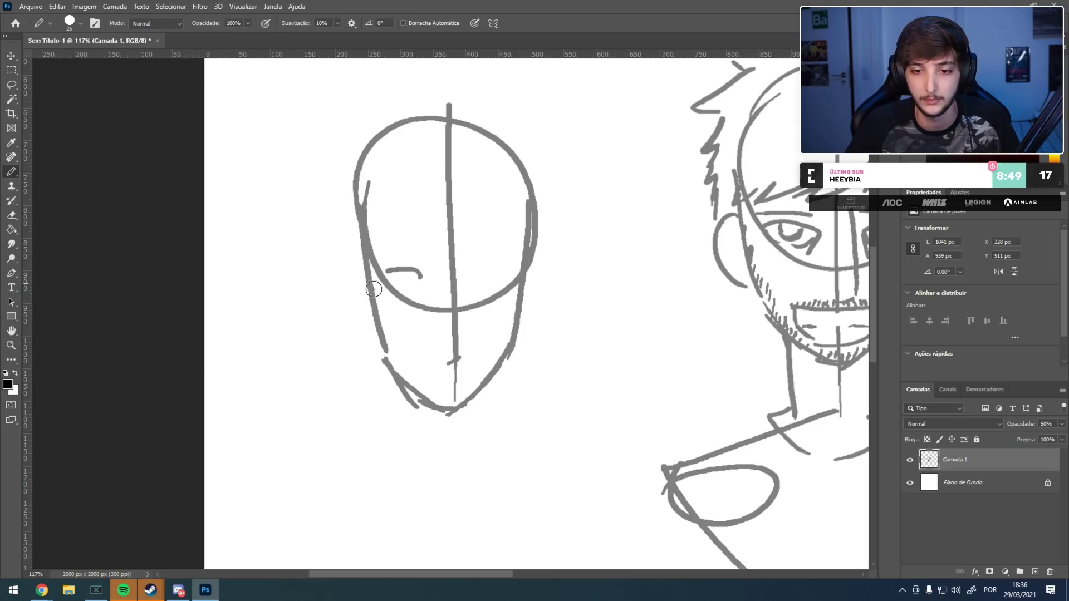
left_click_drag(436, 275, 394, 281)
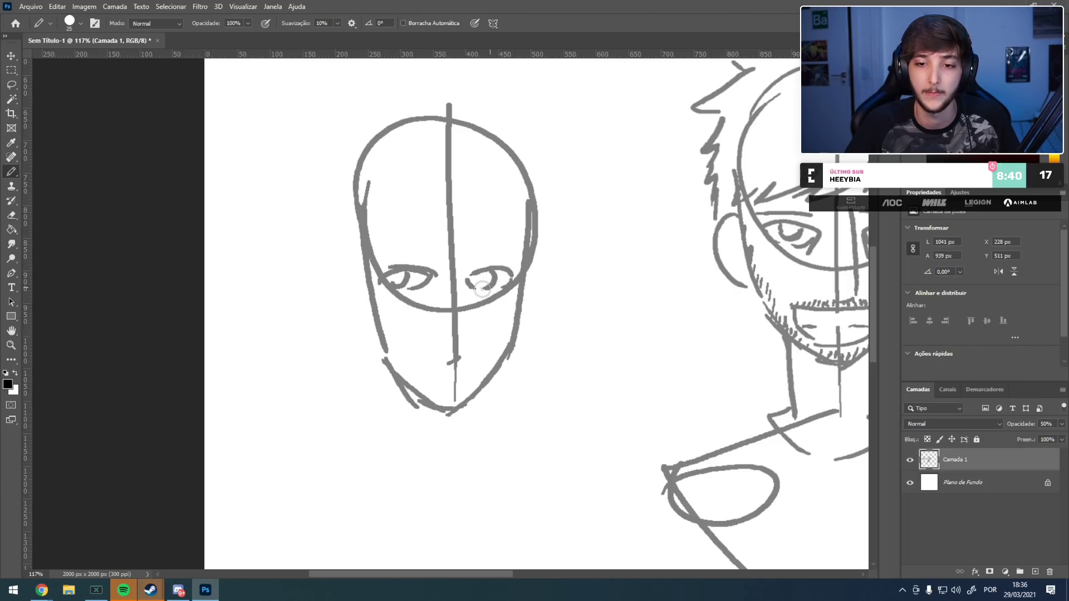
left_click_drag(457, 291, 465, 341)
key("ctrl+z")
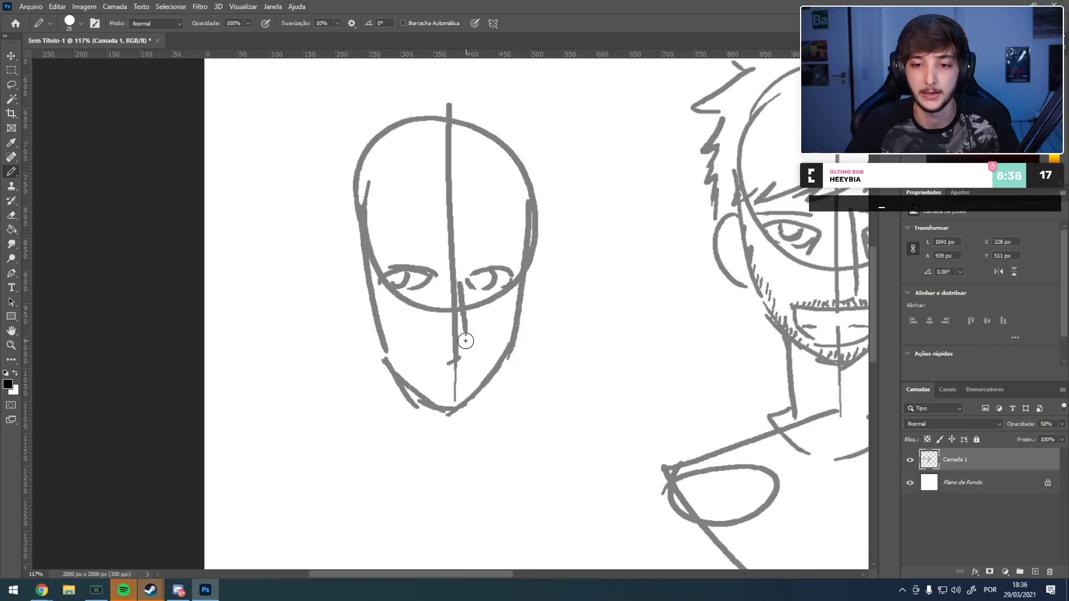
left_click_drag(460, 287, 466, 336)
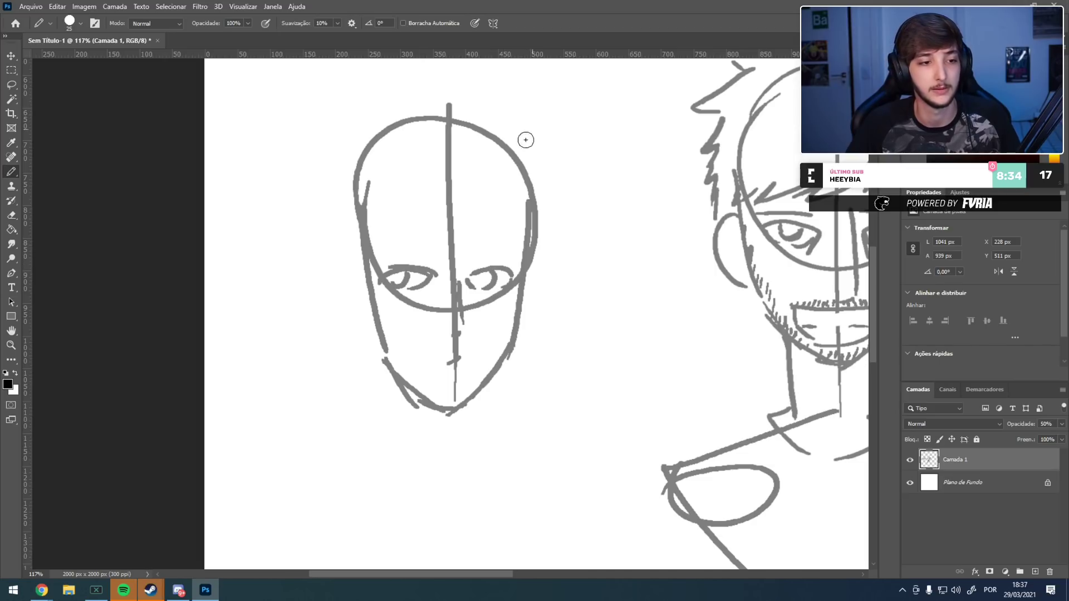
left_click_drag(386, 254, 512, 246)
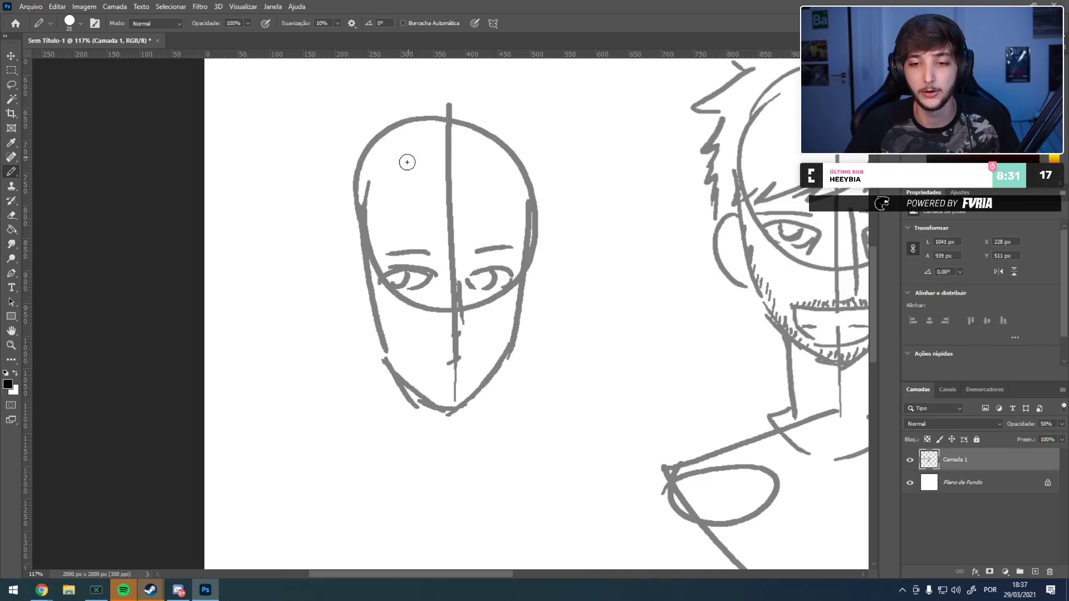
left_click_drag(389, 195, 510, 235)
left_click_drag(497, 198, 511, 238)
key("ctrl+z")
key("ctrl+z")
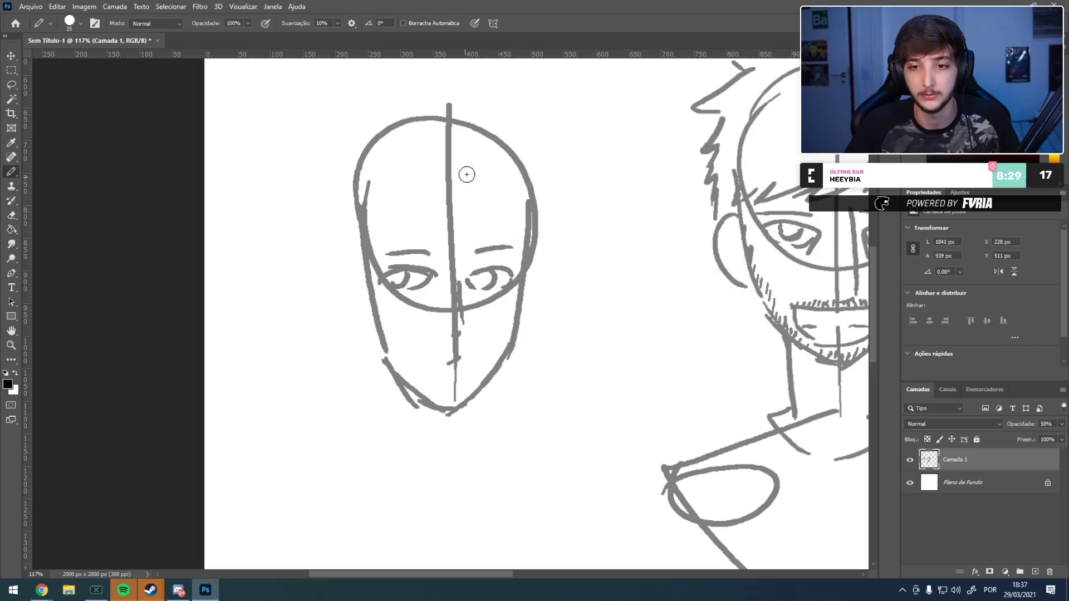
left_click_drag(408, 202, 527, 189)
key("ctrl+z")
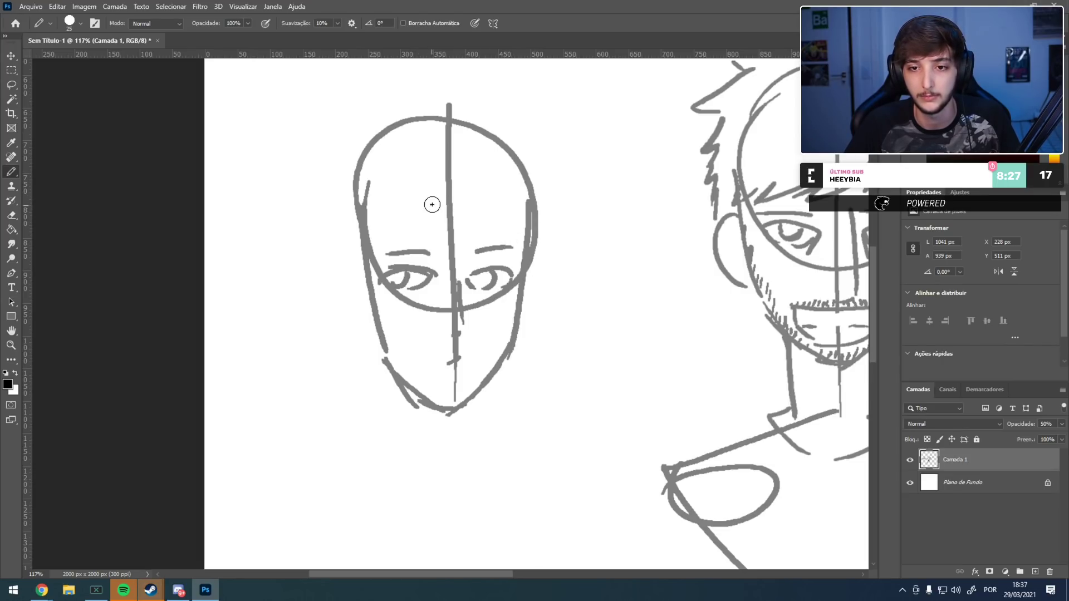
left_click_drag(429, 204, 493, 174)
key("ctrl+z")
mouse_move(443, 202)
left_mouse_down()
mouse_move(532, 201)
mouse_move(551, 248)
left_mouse_up()
mouse_move(555, 201)
left_mouse_down()
mouse_move(563, 240)
mouse_move(562, 222)
left_mouse_up()
key("ctrl+z")
key("ctrl+z")
key("ctrl+z")
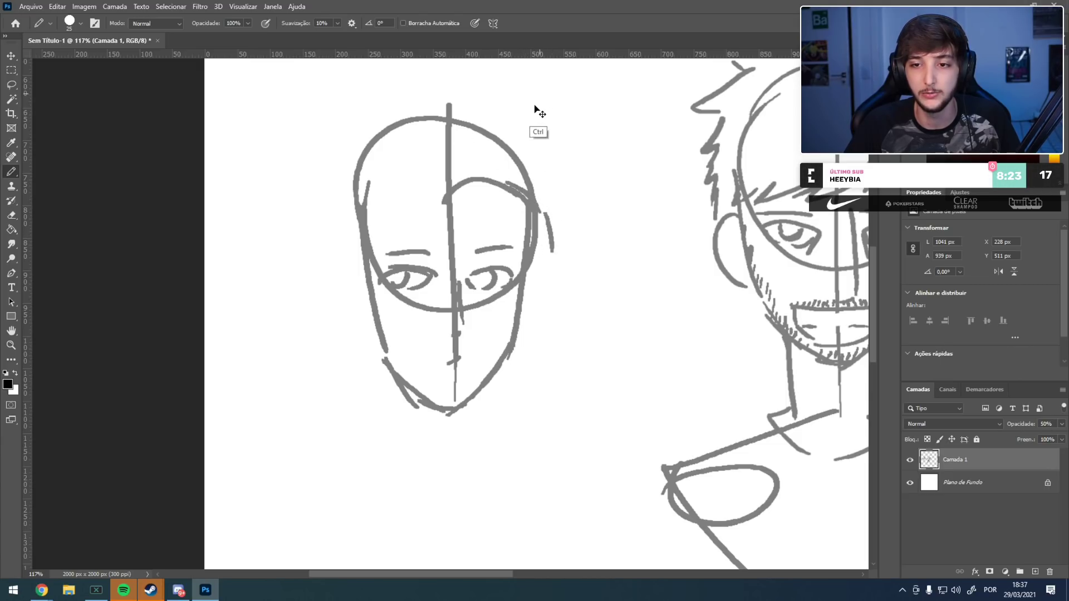
key("ctrl+z")
left_click_drag(394, 176, 455, 248)
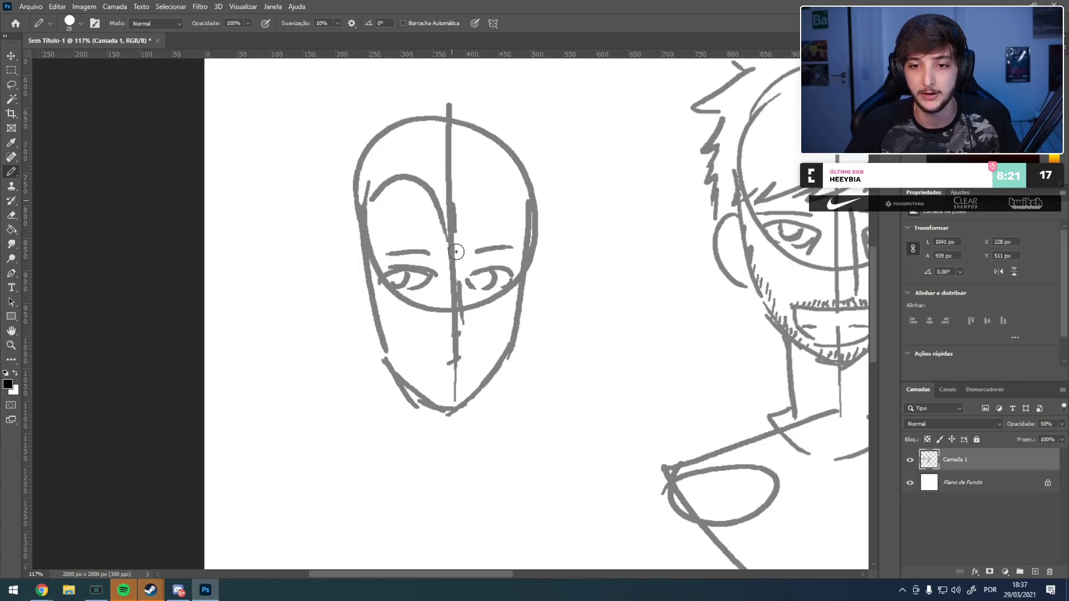
key("ctrl+z")
mouse_move(396, 197)
left_mouse_down()
mouse_move(415, 160)
mouse_move(458, 154)
mouse_move(427, 144)
mouse_move(485, 196)
left_mouse_up()
key("ctrl+z")
key("ctrl+z")
mouse_move(403, 166)
left_mouse_down()
mouse_move(482, 162)
mouse_move(497, 212)
left_mouse_up()
left_click_drag(499, 160, 504, 212)
key("ctrl+z")
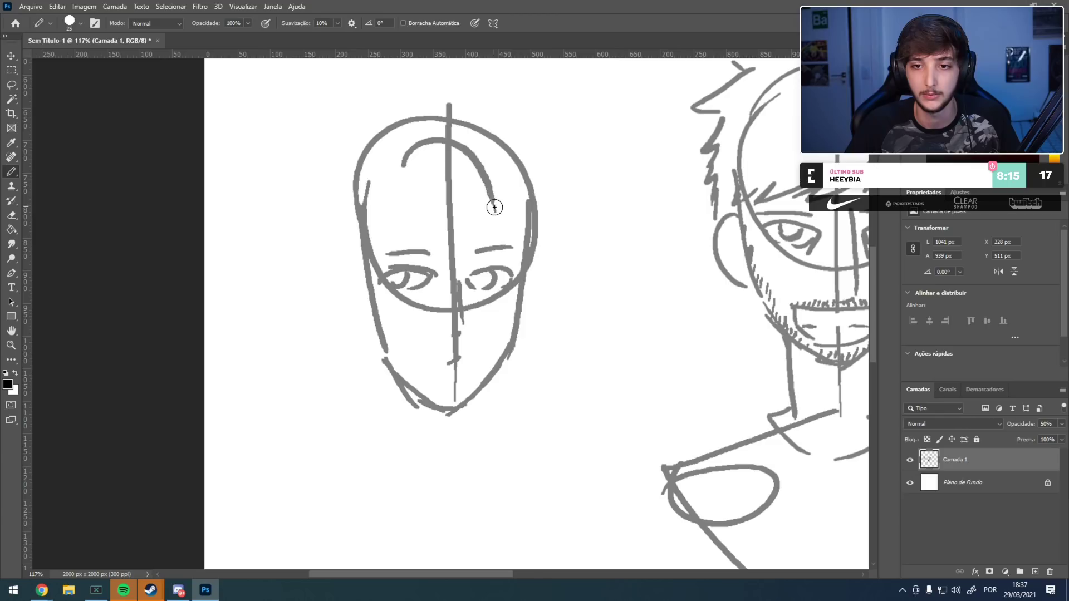
left_click_drag(507, 168, 514, 200)
left_click_drag(527, 191, 544, 222)
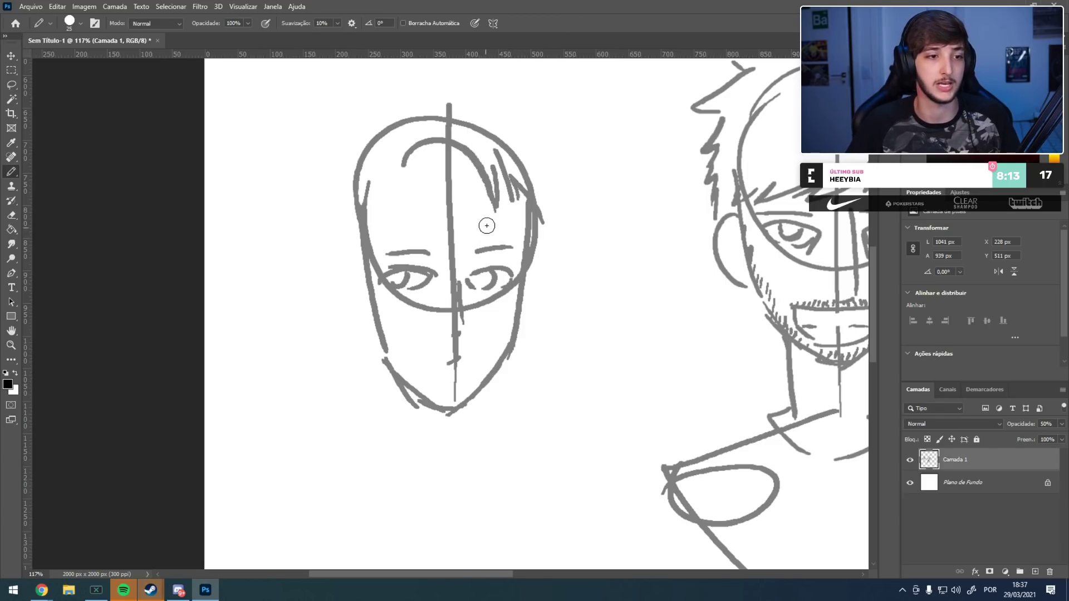
key("ctrl+z")
key("ctrl+z")
key("ctrl+z")
key("ctrl+z")
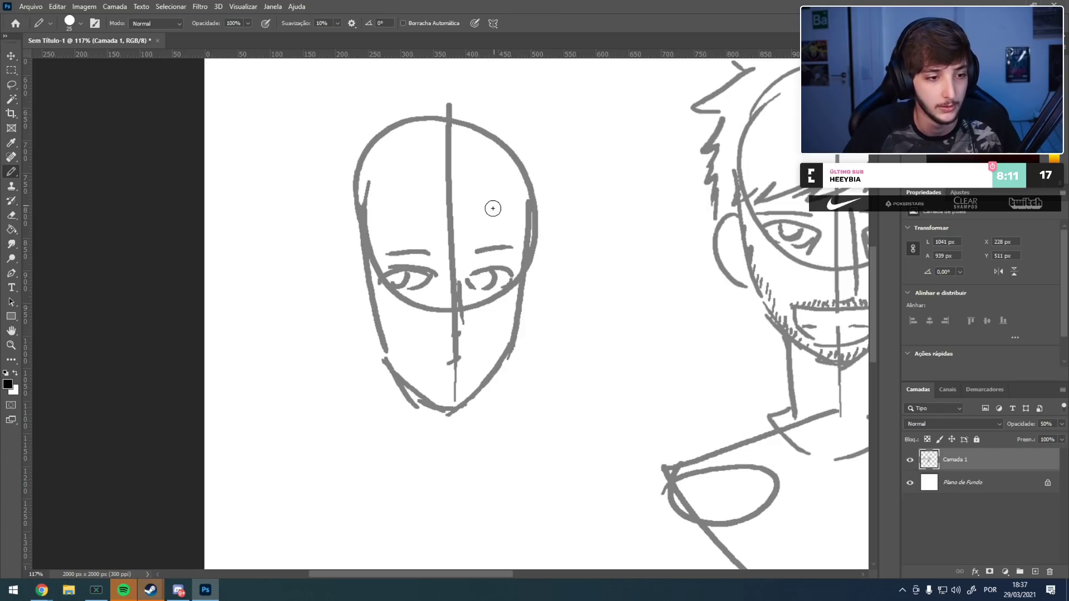
left_click_drag(390, 185, 392, 191)
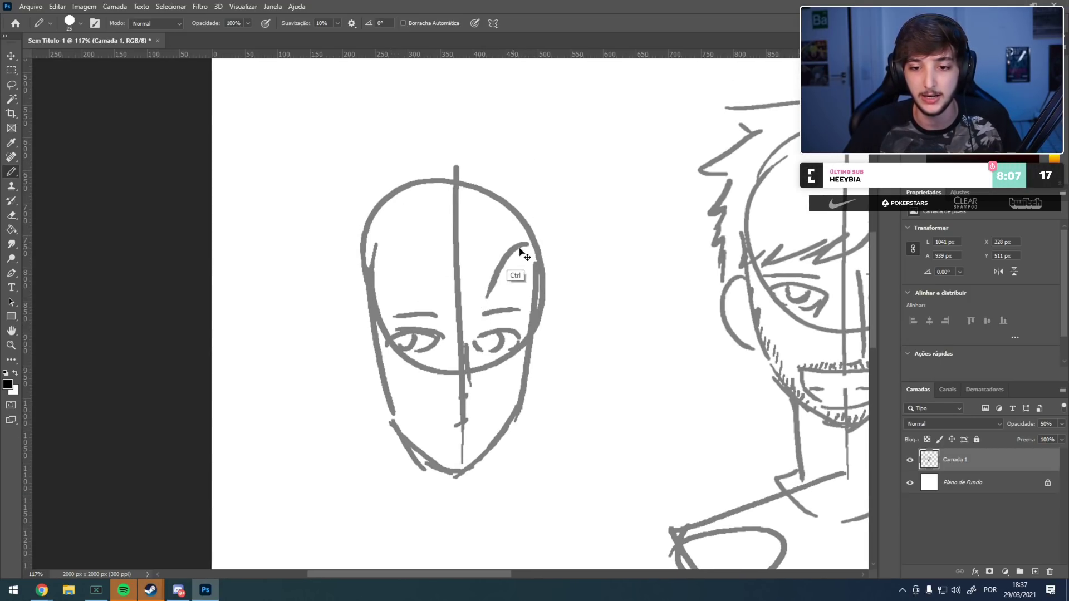
key("ctrl+z")
left_click_drag(457, 248, 526, 249)
key("ctrl+z")
mouse_move(384, 246)
left_mouse_down()
mouse_move(457, 276)
mouse_move(531, 266)
left_mouse_up()
key("ctrl+z")
key("ctrl+z")
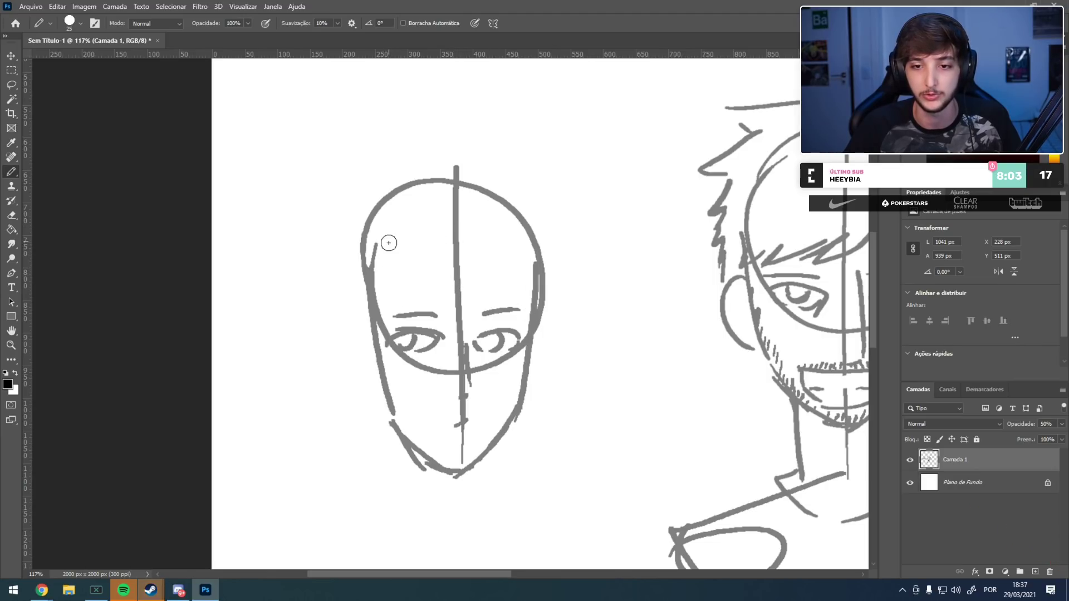
left_click_drag(473, 169, 518, 145)
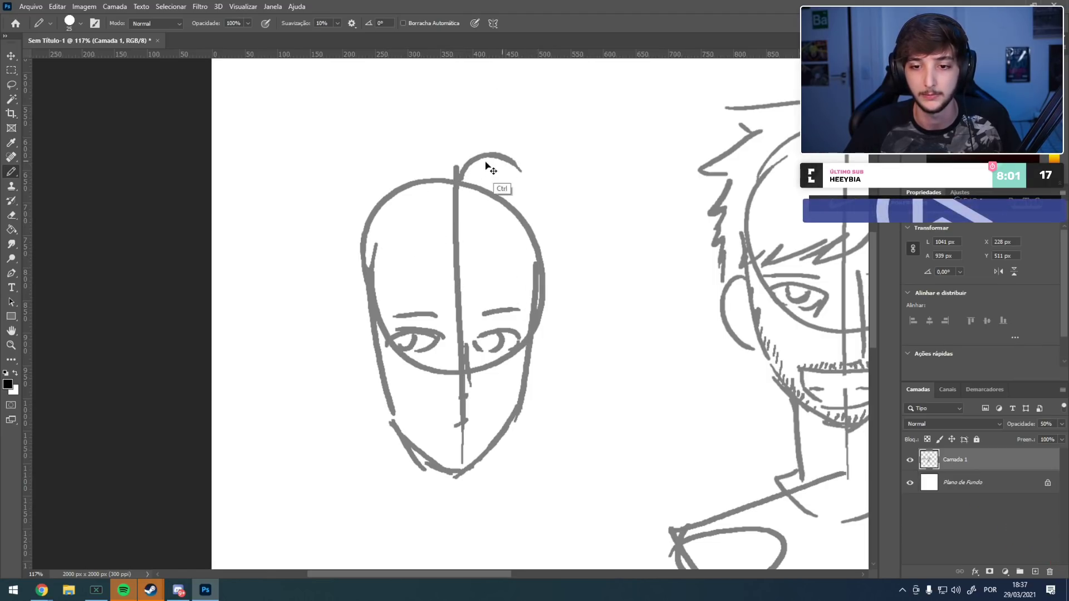
key("ctrl+z")
- Sketch hair over the top and sides of the second head, with a jagged short fringe and an ear on each side
mouse_move(392, 177)
left_mouse_down()
mouse_move(470, 137)
mouse_move(454, 156)
mouse_move(557, 203)
mouse_move(534, 191)
mouse_move(560, 291)
left_mouse_up()
left_click_drag(550, 274, 551, 321)
left_click_drag(515, 271, 515, 294)
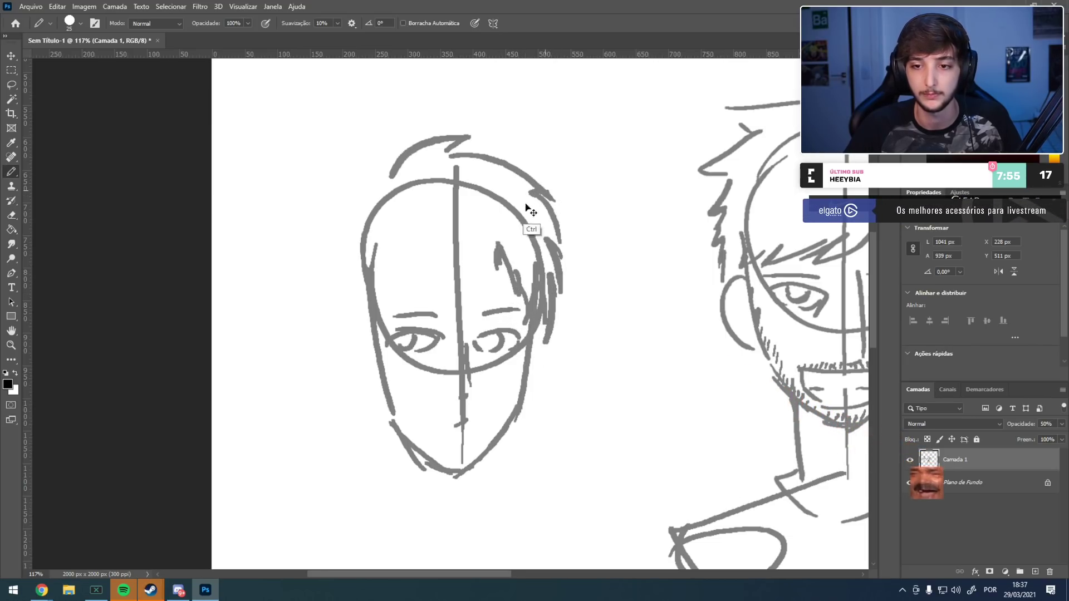
mouse_move(455, 230)
left_mouse_down()
mouse_move(454, 265)
mouse_move(462, 243)
mouse_move(529, 313)
left_mouse_up()
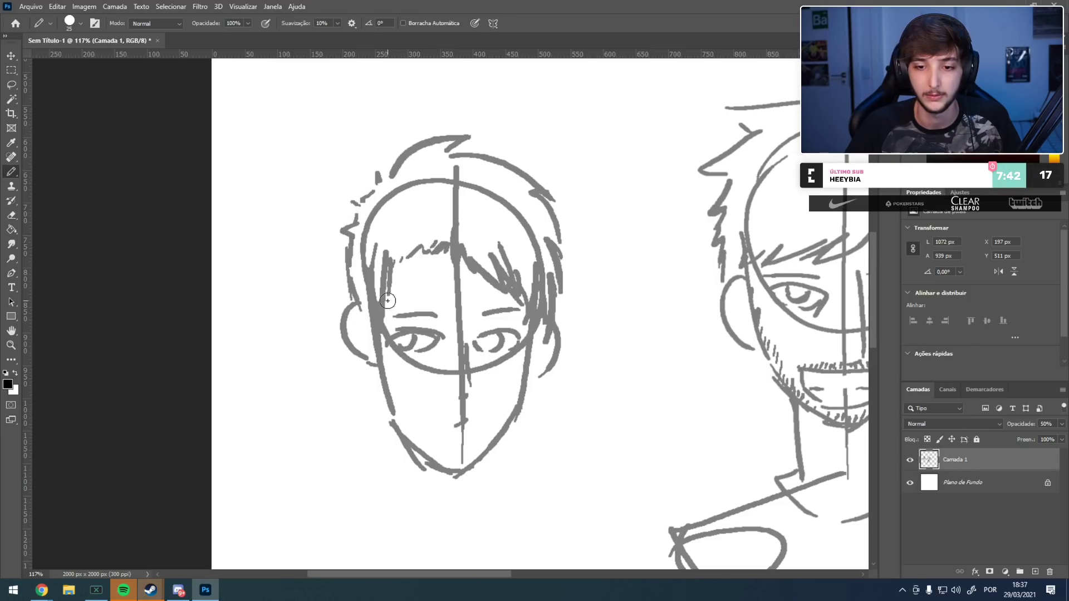
- Sketch the second figure's neck and V-shaped collar, with sloping shoulders and torso sides converging below
left_click_drag(433, 283, 430, 217)
scroll(443, 229, "down", 8)
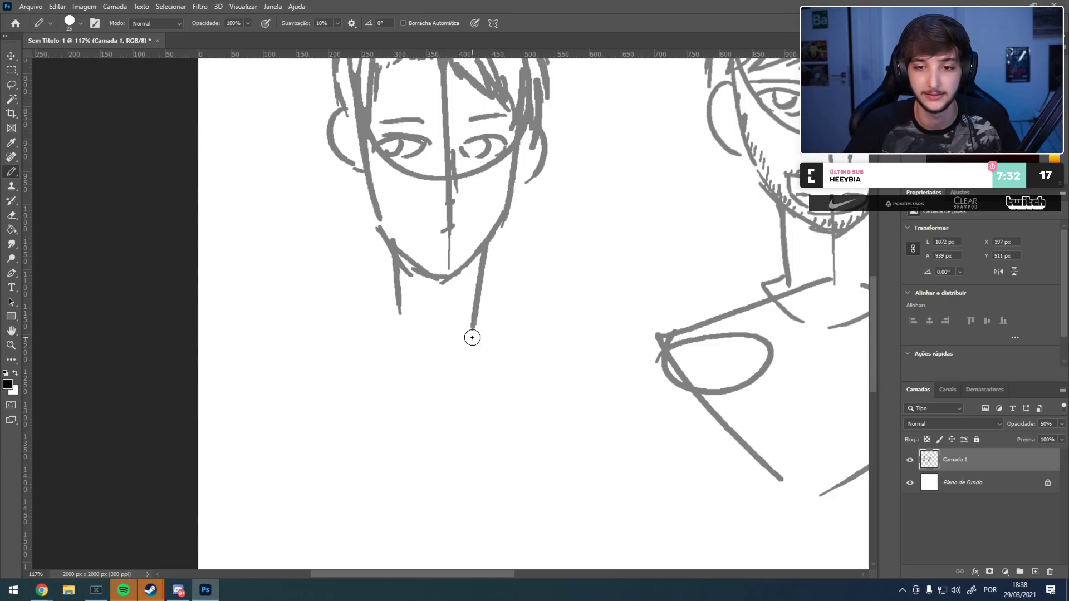
left_click_drag(474, 323, 664, 428)
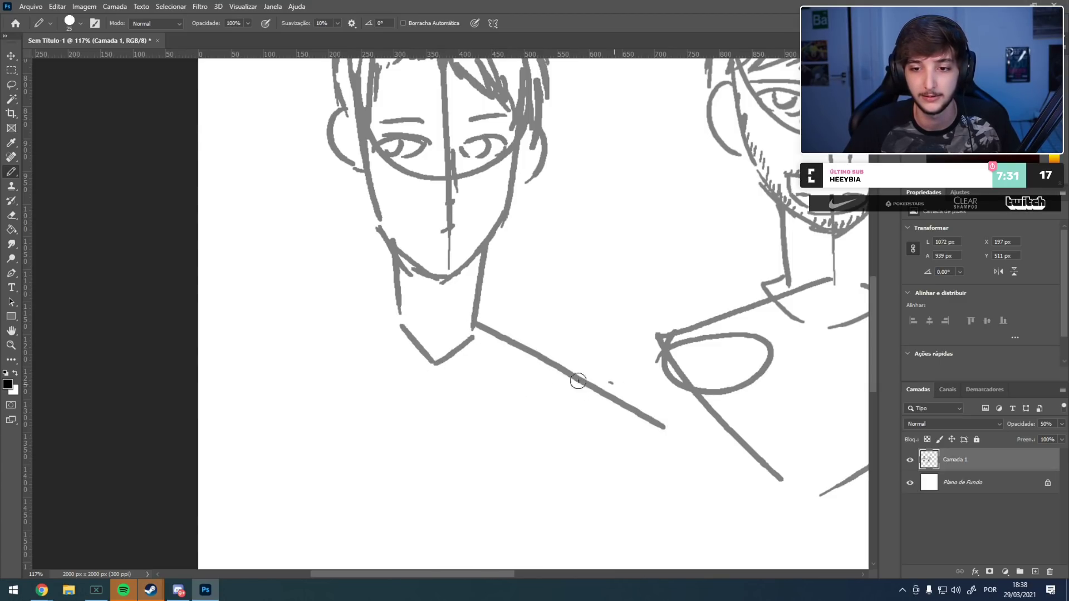
left_click_drag(540, 394, 612, 383)
left_click_drag(629, 395, 472, 480)
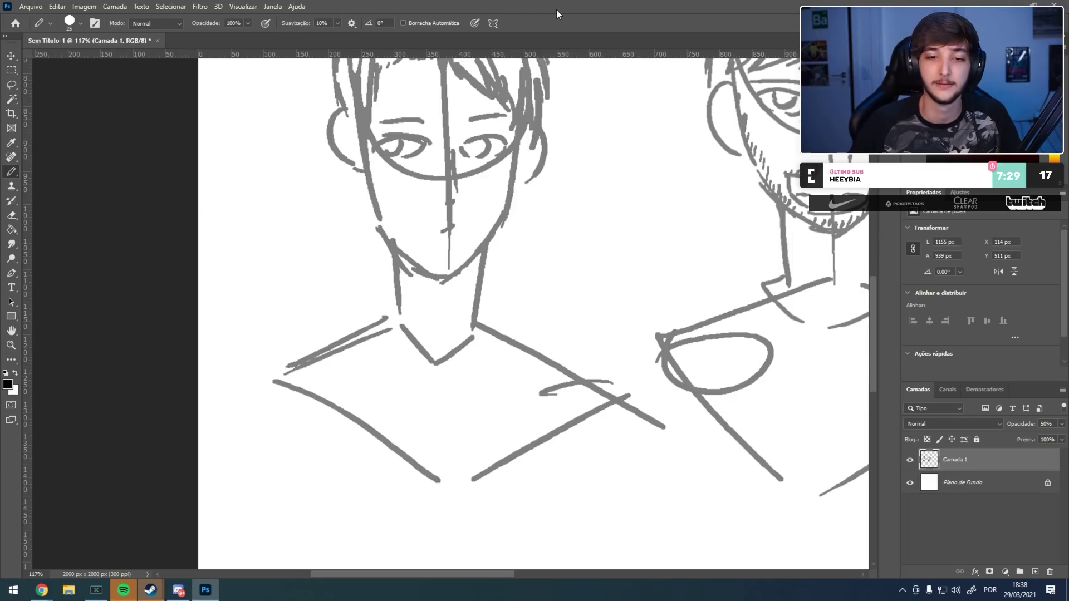
- Sketch a small tilted, box-shaped hat on the upper left of the second head, with a thick curved line down it
scroll(444, 266, "down", 5)
left_click_drag(415, 140, 434, 355)
scroll(395, 301, "up", 3)
scroll(396, 300, "up", 1)
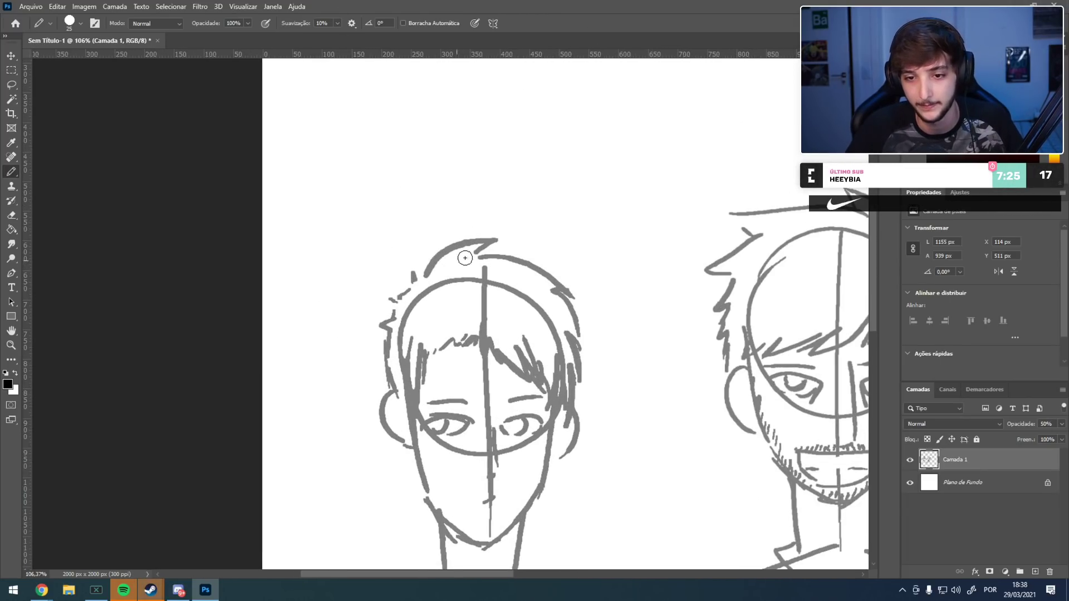
key("ctrl+z")
left_click_drag(468, 279, 388, 305)
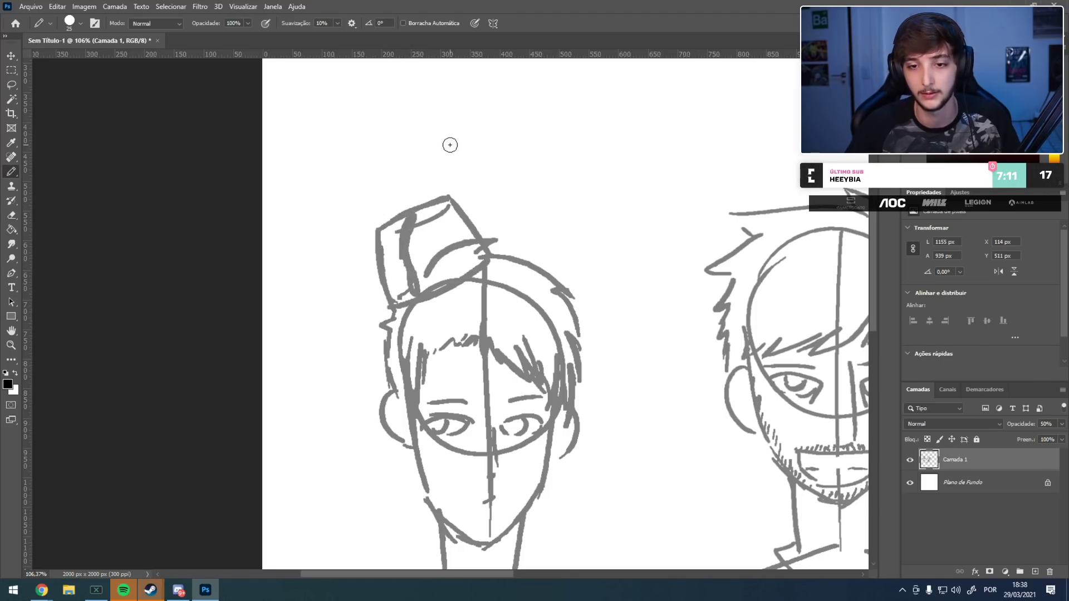
- Sketch a circle for a third head beside the bearded figure, with a vertical centre line extending below it
scroll(448, 171, "down", 7)
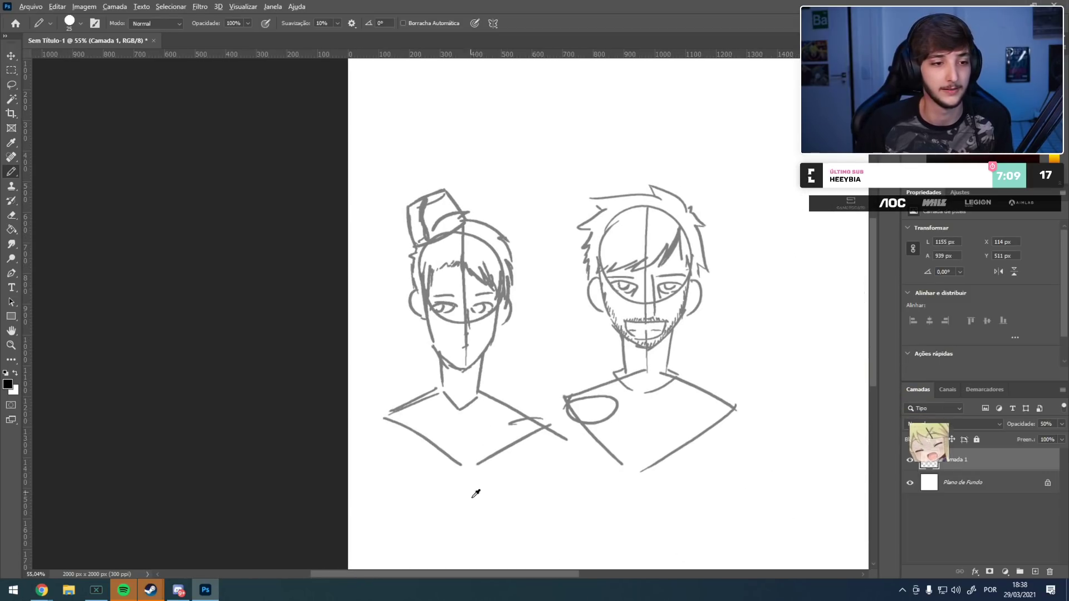
scroll(484, 501, "up", 3)
mouse_move(505, 501)
left_mouse_down()
mouse_move(317, 374)
mouse_move(348, 381)
left_mouse_up()
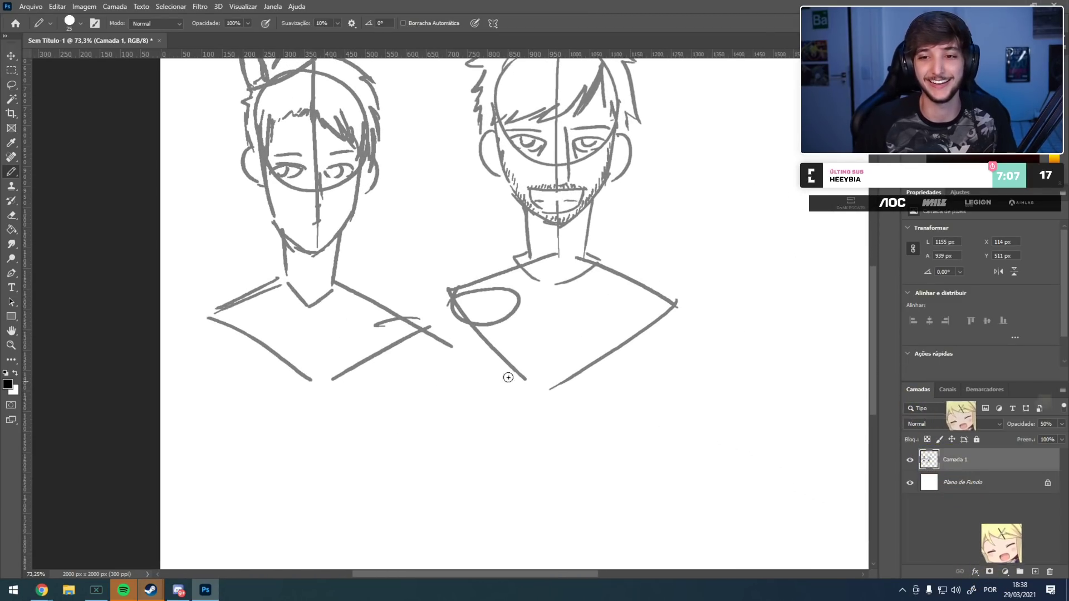
left_click_drag(627, 391, 386, 518)
mouse_move(293, 487)
left_mouse_down()
mouse_move(450, 485)
mouse_move(279, 485)
left_mouse_up()
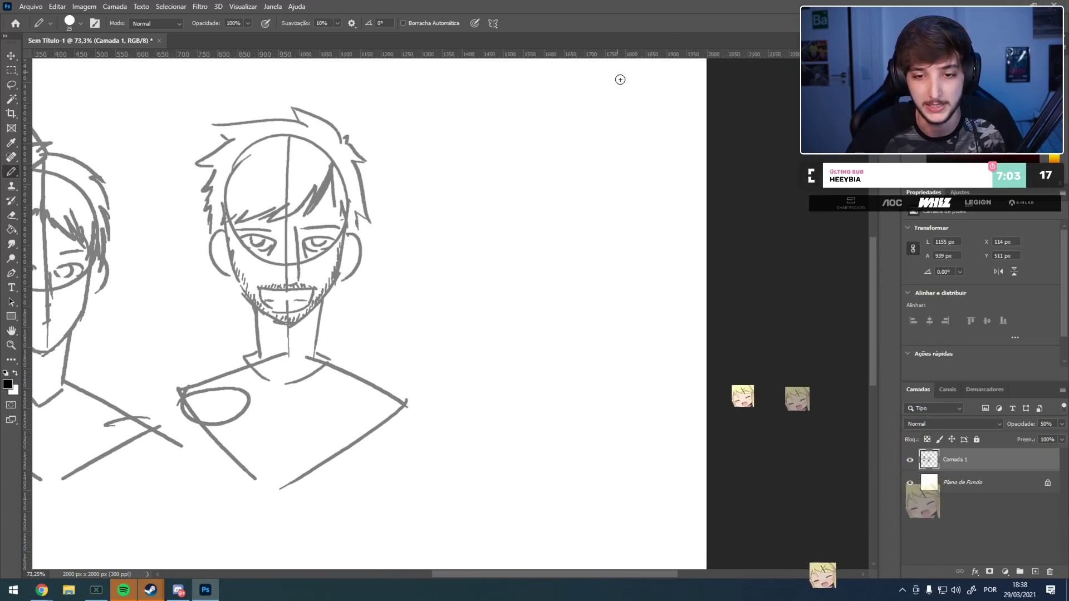
mouse_move(448, 241)
left_mouse_down()
mouse_move(482, 297)
mouse_move(448, 223)
mouse_move(476, 197)
mouse_move(480, 245)
left_mouse_up()
key("ctrl+z")
key("ctrl+z")
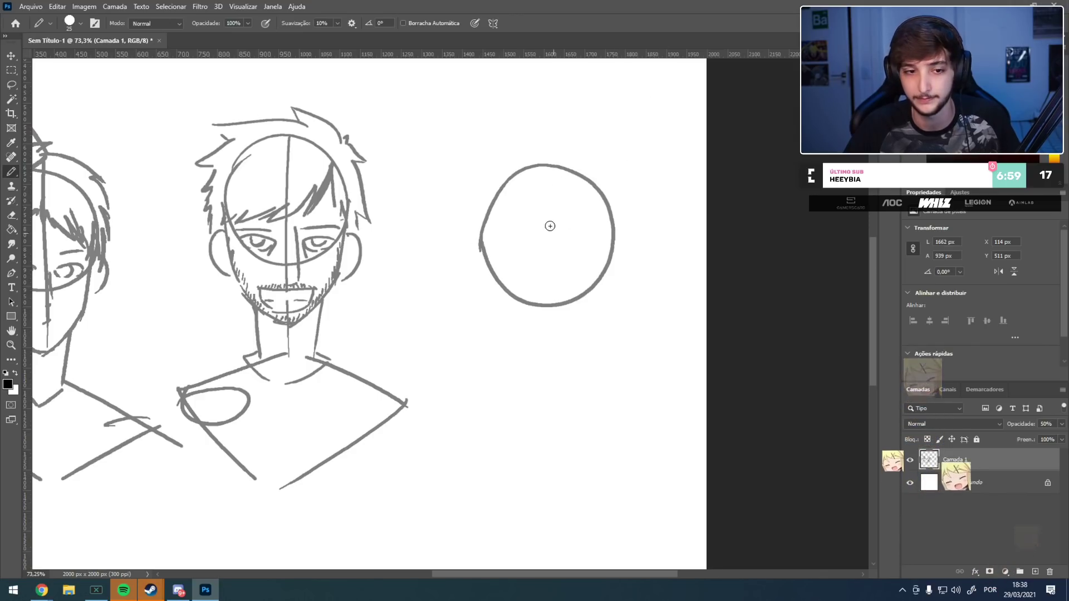
left_click_drag(546, 161, 551, 382)
- Sketch the third head's tapering jaw sides and pointed chin, erasing stray chin strokes and redrawing the chin's left edge
mouse_move(600, 297)
left_mouse_down()
mouse_move(611, 238)
mouse_move(598, 321)
left_mouse_up()
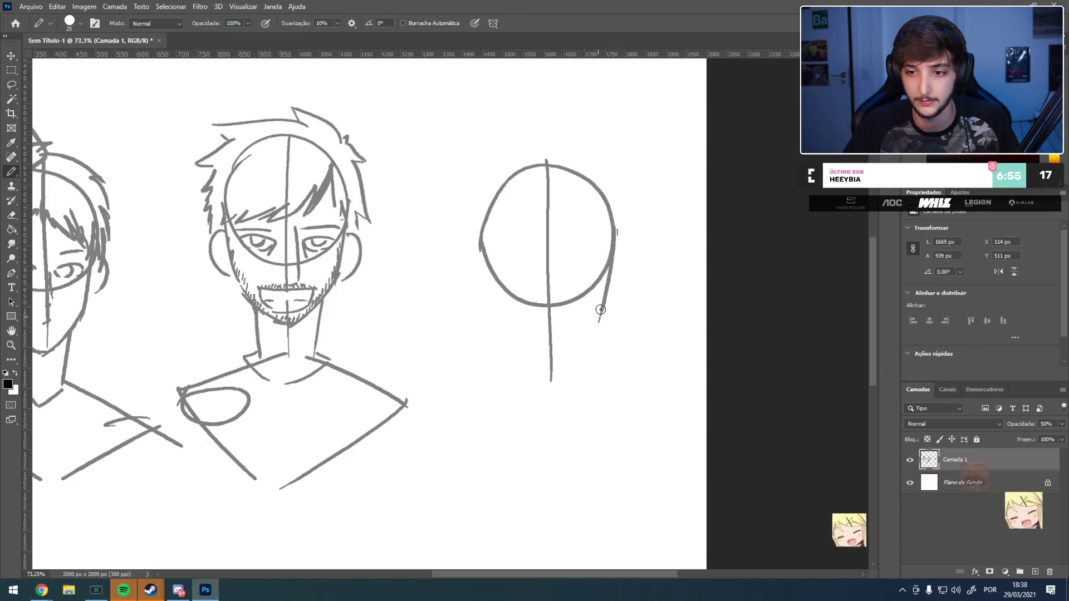
mouse_move(568, 360)
left_mouse_down()
mouse_move(599, 327)
mouse_move(533, 372)
left_mouse_up()
left_click_drag(482, 243, 495, 323)
mouse_move(491, 322)
left_mouse_down()
mouse_move(575, 367)
mouse_move(499, 342)
mouse_move(539, 370)
left_mouse_up()
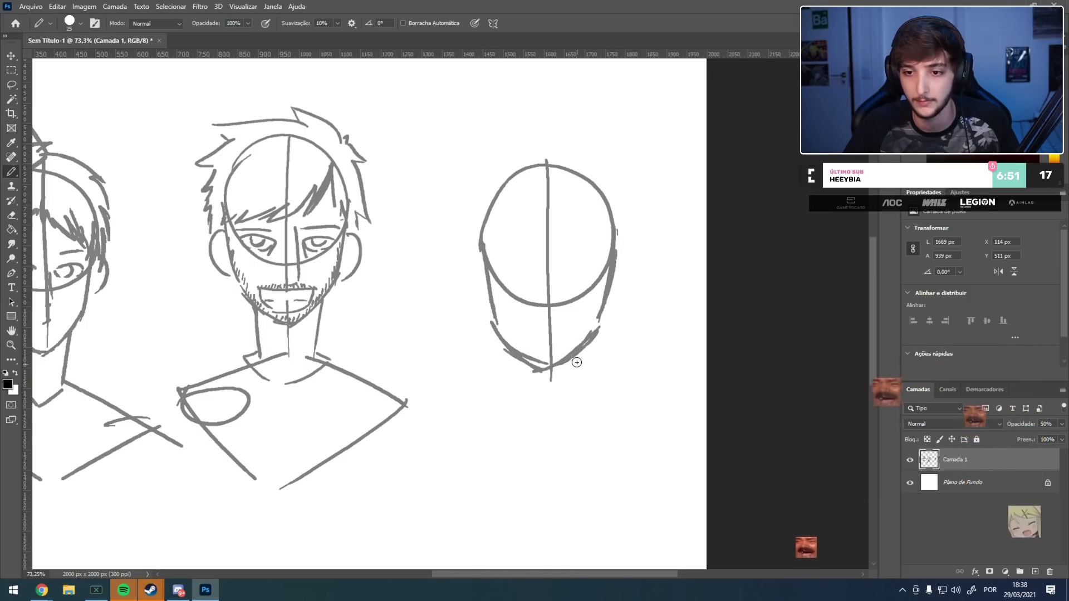
key("e")
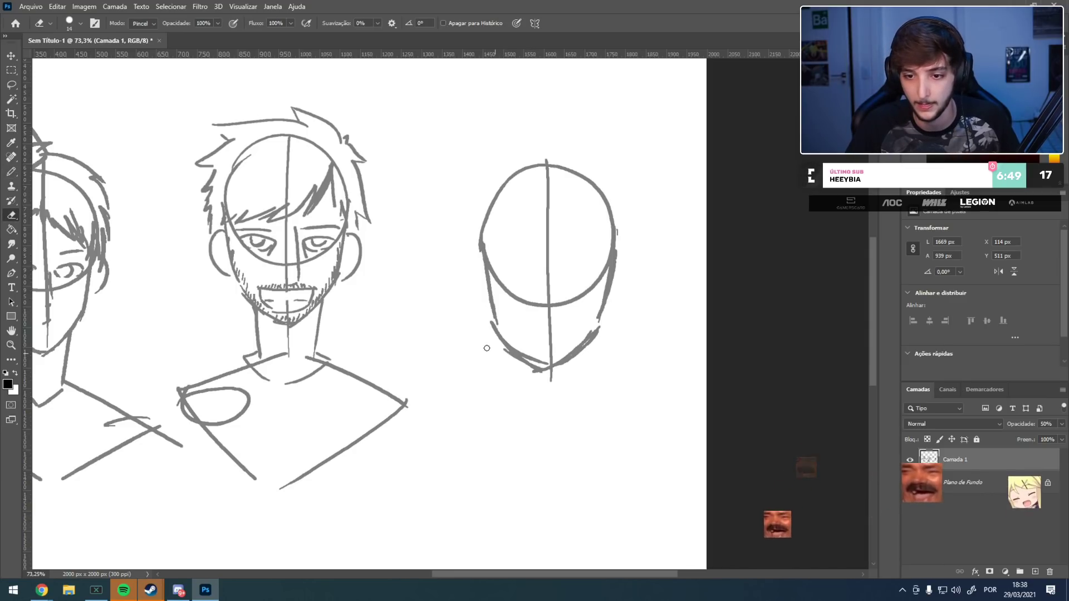
key("b")
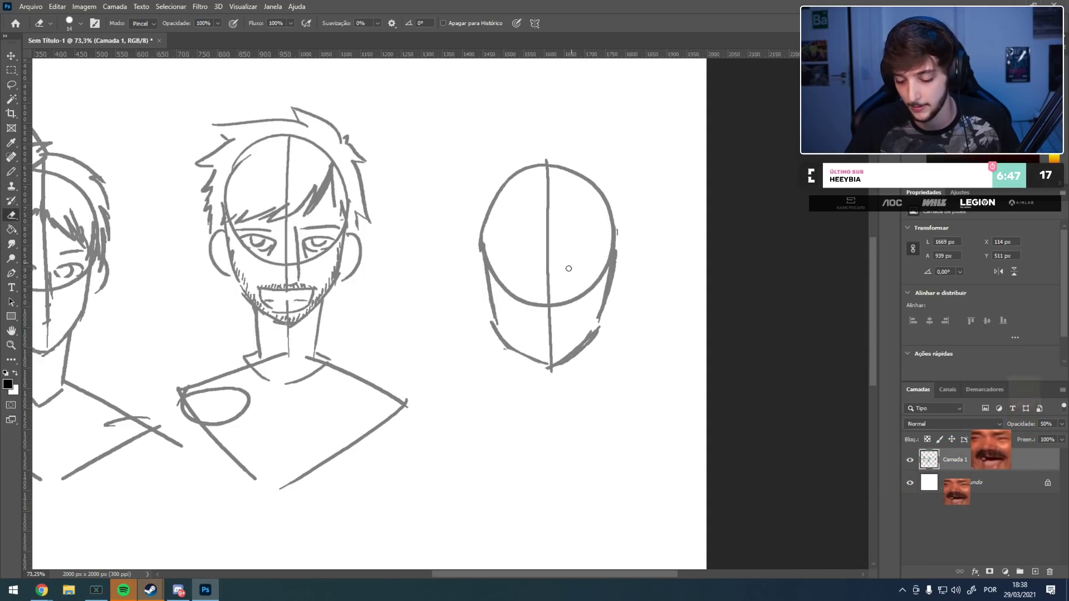
mouse_move(495, 330)
left_mouse_down()
mouse_move(519, 363)
mouse_move(551, 369)
left_mouse_up()
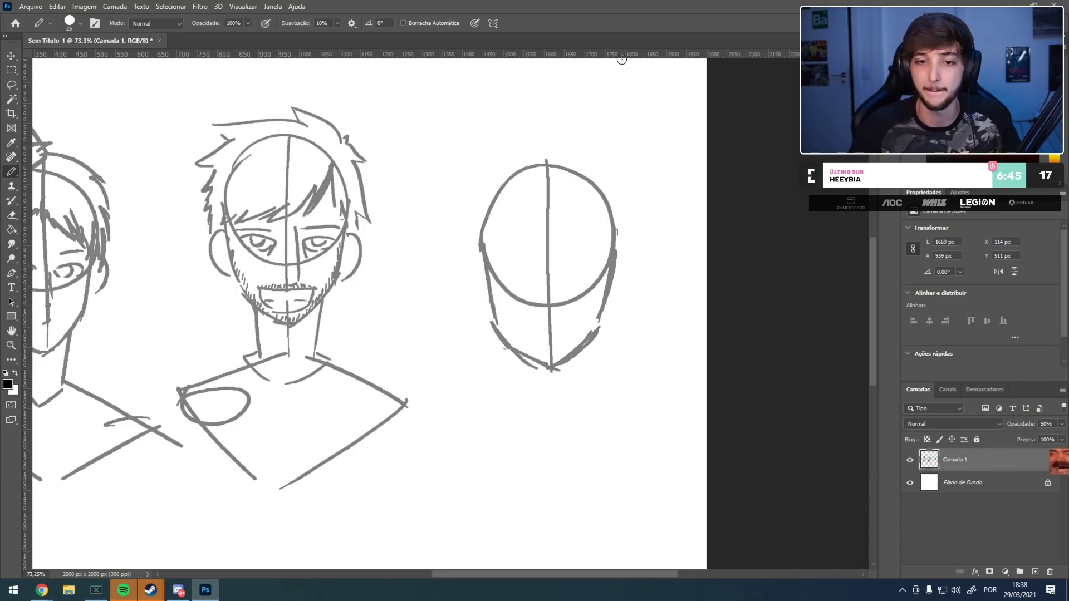
- Sketch two closed, upward-curved eyes on the third face, framed by round glasses joined with a short bridge
scroll(551, 323, "up", 3)
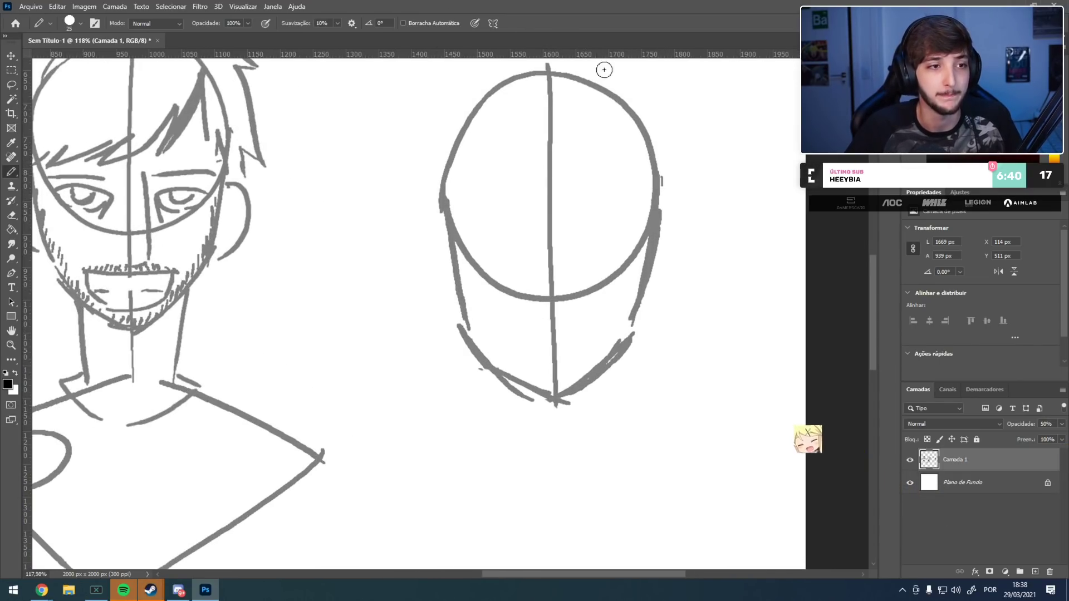
left_click_drag(512, 234, 475, 236)
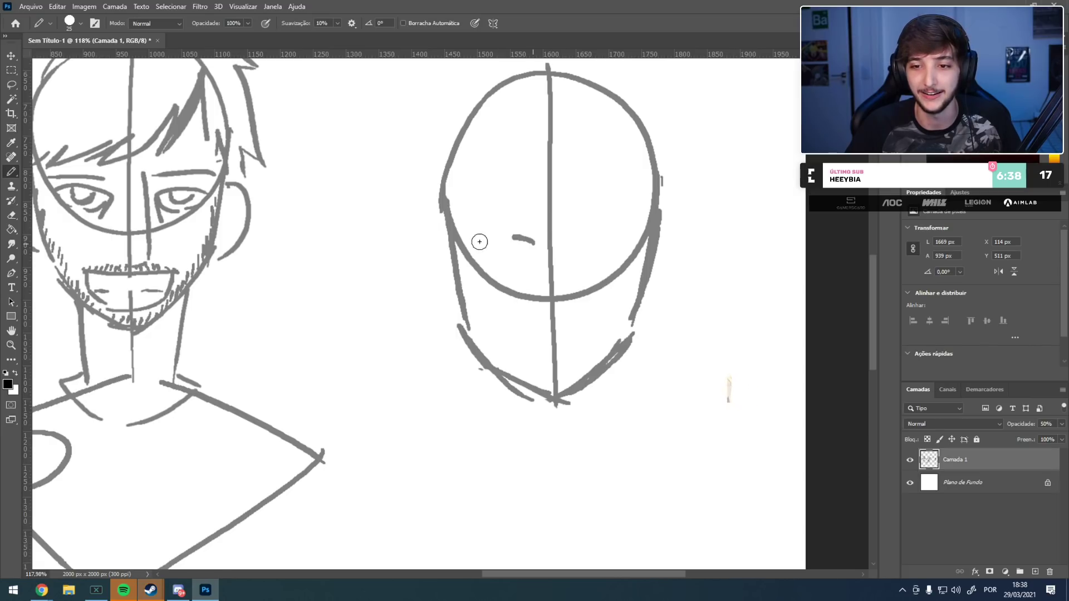
key("ctrl+z")
left_click_drag(523, 244, 482, 249)
mouse_move(629, 240)
left_mouse_down()
mouse_move(584, 240)
mouse_move(623, 273)
left_mouse_up()
mouse_move(565, 242)
left_mouse_down()
mouse_move(460, 231)
mouse_move(541, 225)
mouse_move(474, 216)
left_mouse_up()
key("ctrl+z")
key("ctrl+z")
key("ctrl+z")
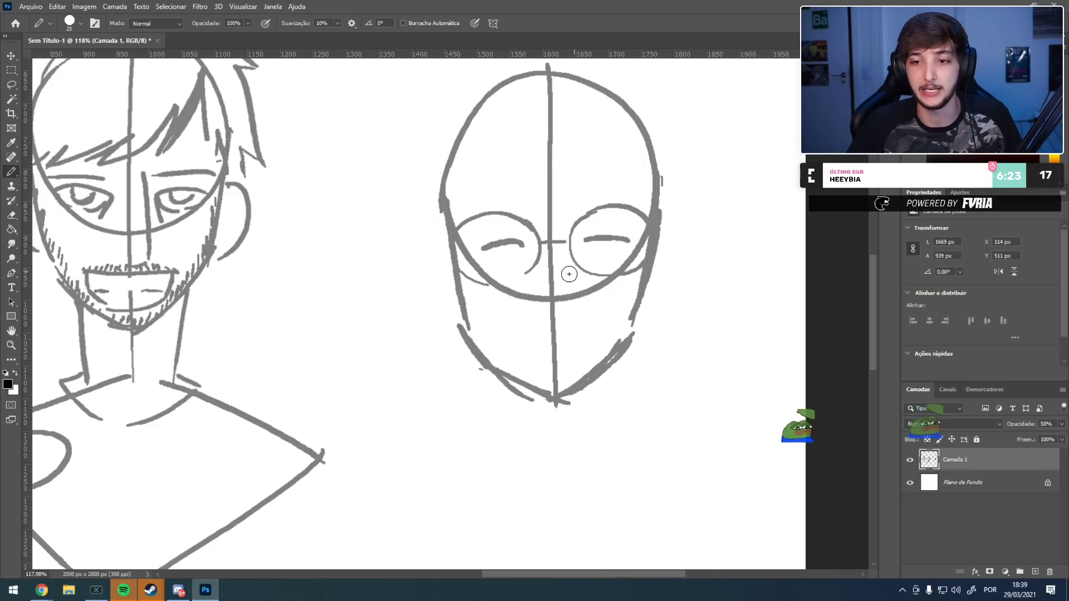
- Sketch a short curved nose mark under the third head's circle, eyebrows above the glasses, and a small slanted line beside the bridge
mouse_move(537, 307)
left_mouse_down()
mouse_move(563, 303)
mouse_move(553, 310)
mouse_move(565, 311)
left_mouse_up()
key("ctrl+z")
key("ctrl+z")
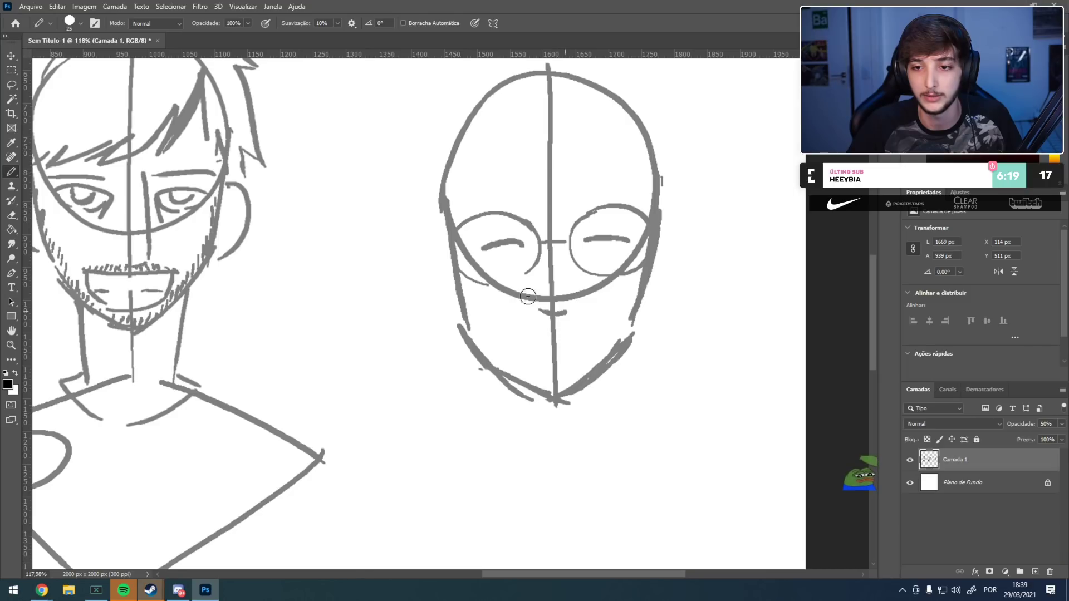
left_click_drag(588, 195, 640, 201)
key("ctrl+z")
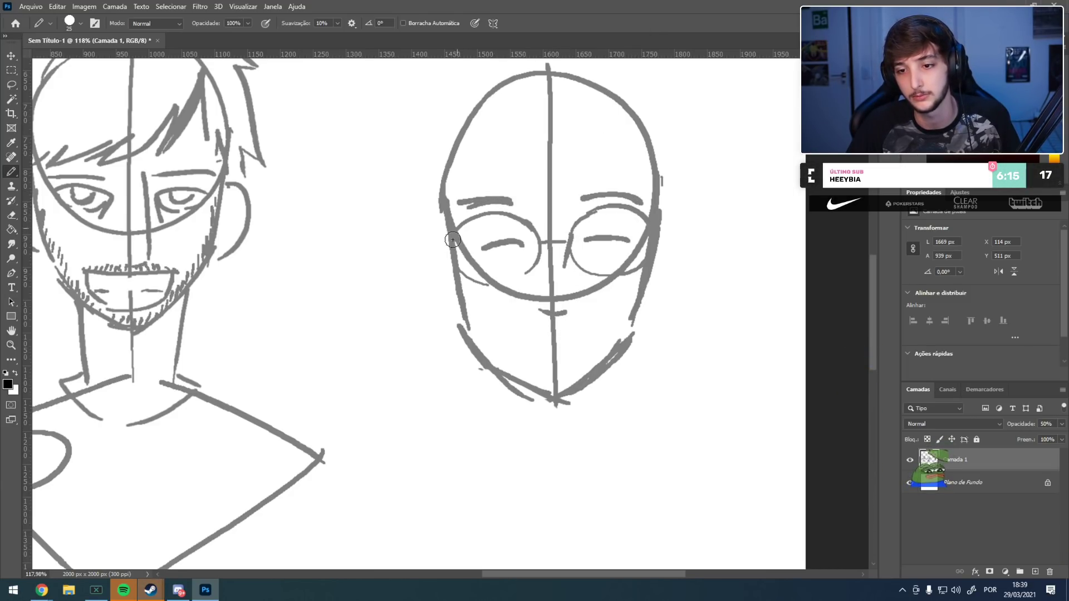
key("ctrl+z")
- Sketch a wide open smiling mouth on the third face, with a slightly tilted upper edge and small marks inside both corners
mouse_move(589, 319)
left_mouse_down()
mouse_move(478, 348)
mouse_move(491, 329)
left_mouse_up()
key("ctrl+z")
left_click_drag(594, 322, 485, 326)
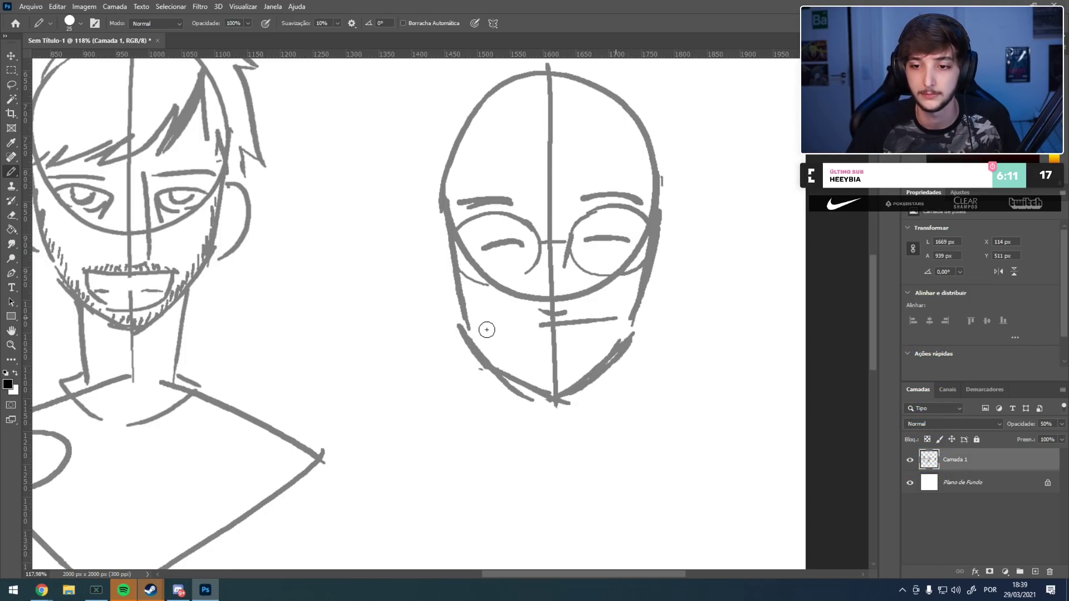
key("ctrl+z")
left_click_drag(618, 328, 580, 369)
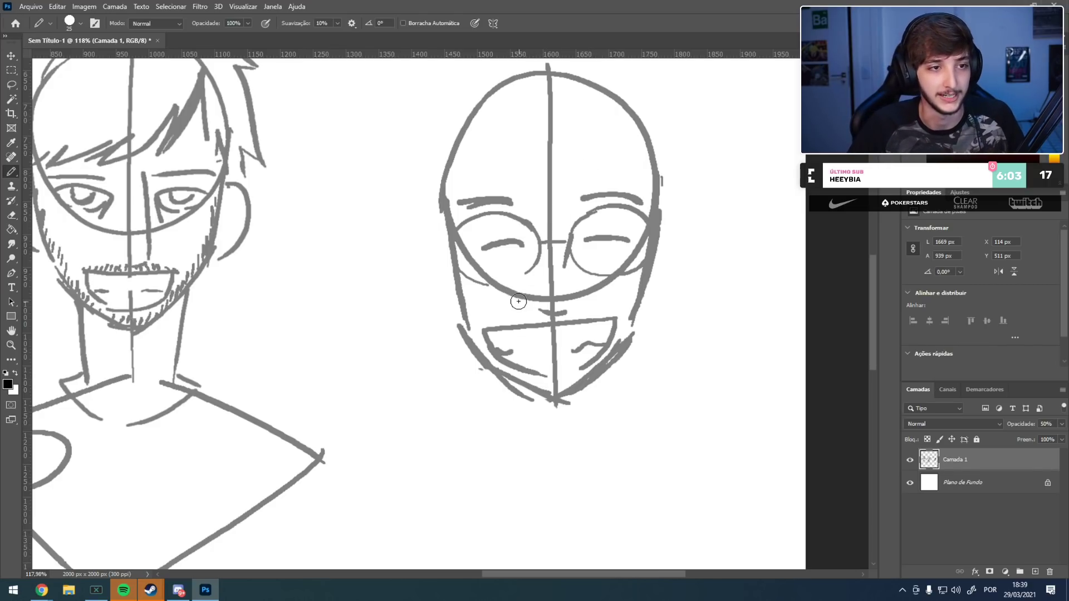
left_click_drag(383, 233, 796, 261)
mouse_move(156, 259)
left_mouse_down()
mouse_move(499, 282)
mouse_move(429, 305)
left_mouse_up()
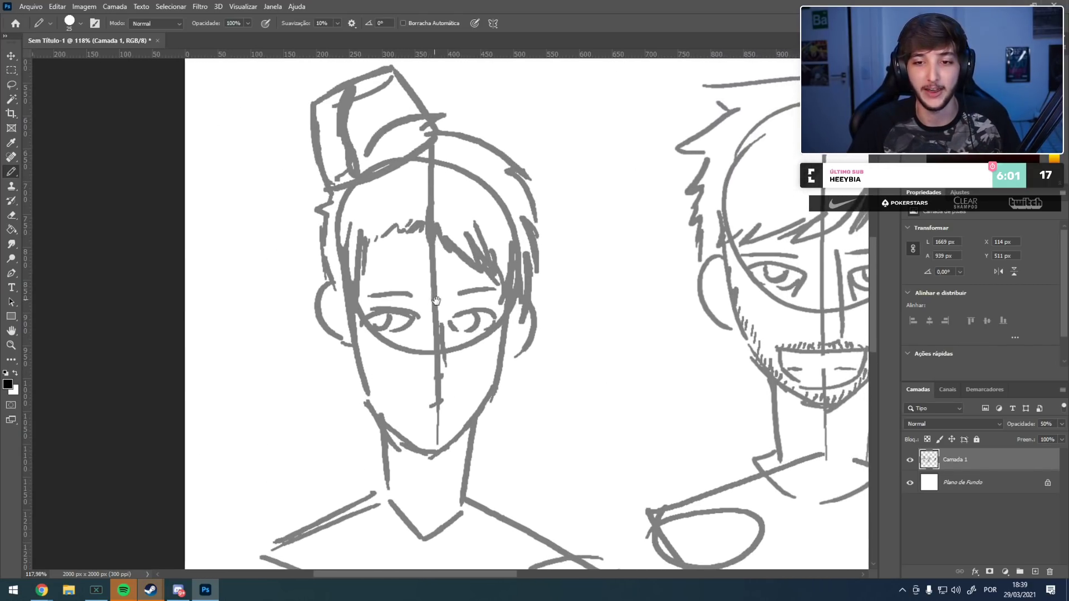
scroll(595, 134, "right", 15)
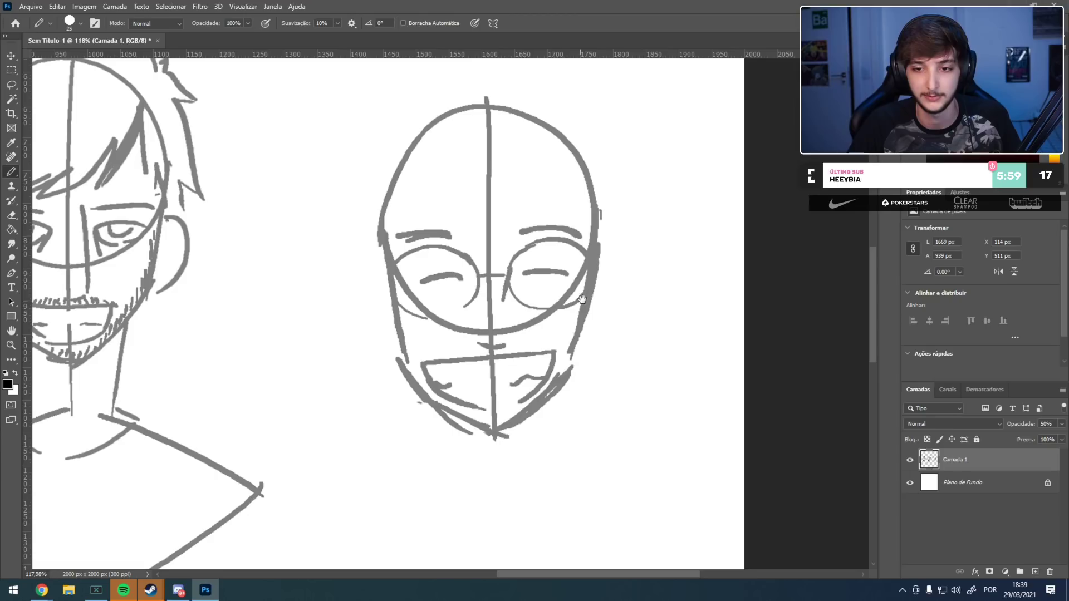
scroll(489, 218, "up", 5)
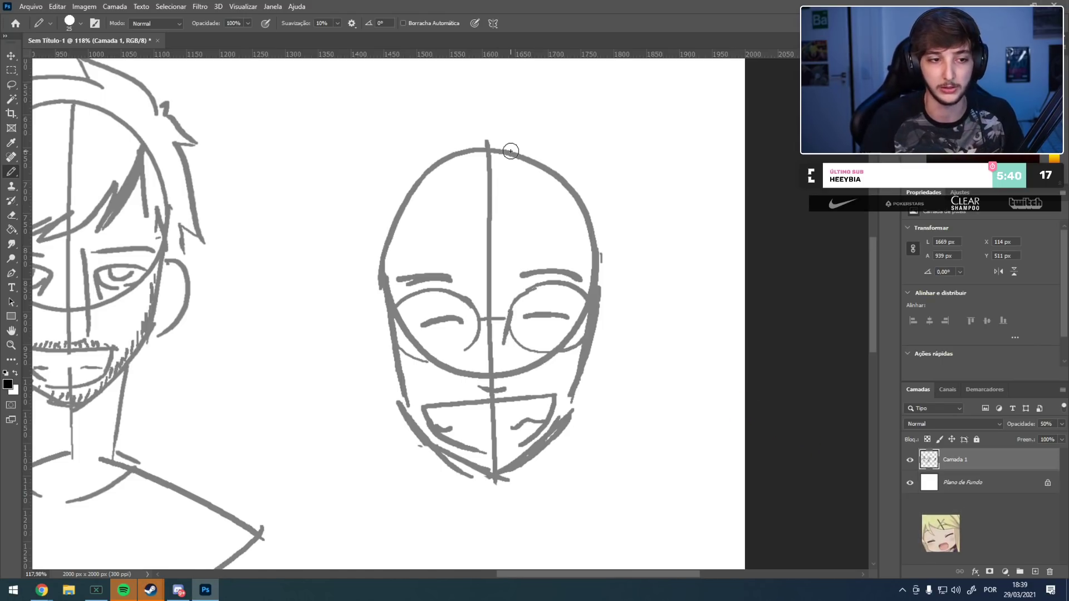
mouse_move(594, 256)
left_mouse_down()
mouse_move(579, 237)
mouse_move(531, 269)
mouse_move(516, 238)
mouse_move(429, 259)
left_mouse_up()
key("ctrl+z")
key("ctrl+z")
key("ctrl+z")
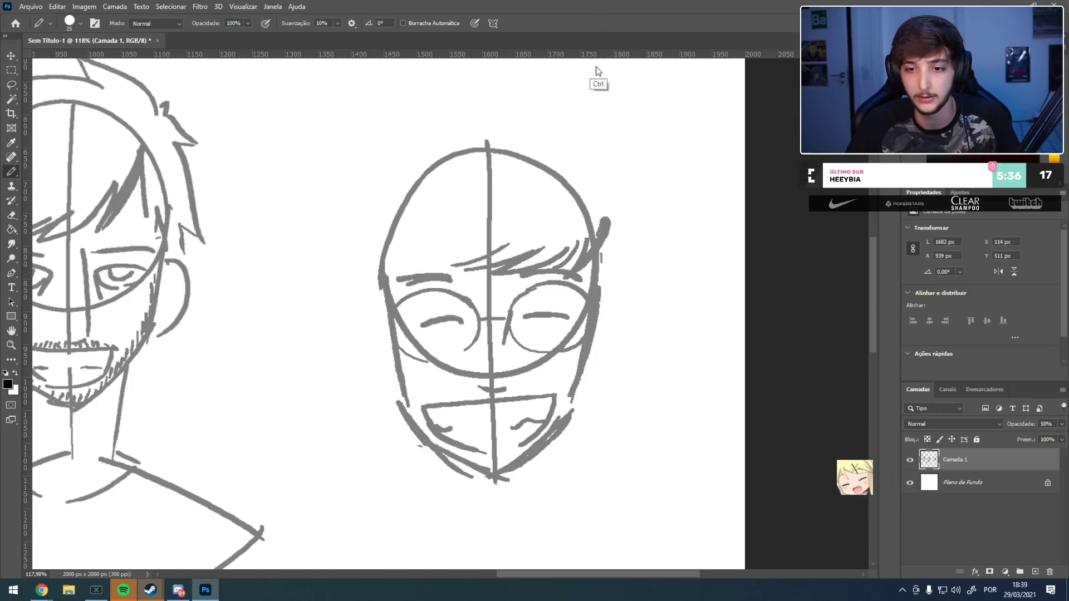
key("ctrl+z")
key("ctrl+z")
- Sketch a swept fringe across the third head's forehead and a raised hair outline above the skull
left_click_drag(599, 206, 563, 279)
mouse_move(569, 244)
left_mouse_down()
mouse_move(527, 269)
mouse_move(461, 279)
left_mouse_up()
mouse_move(522, 248)
left_mouse_down()
mouse_move(483, 274)
mouse_move(388, 268)
mouse_move(362, 281)
left_mouse_up()
left_click_drag(581, 152, 507, 94)
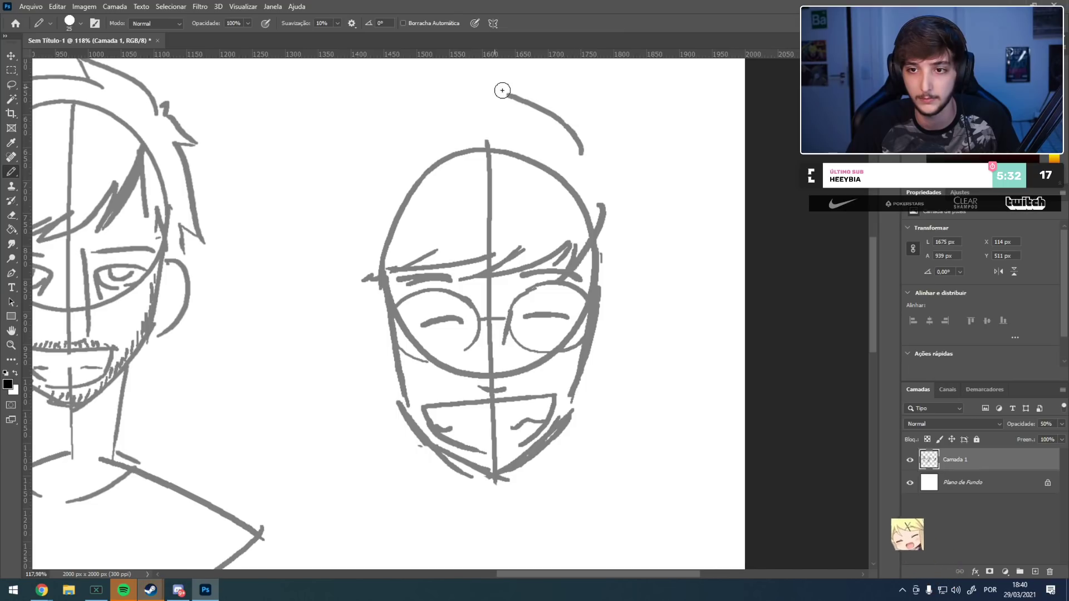
key("ctrl+z")
left_click_drag(587, 139, 510, 87)
mouse_move(509, 98)
left_mouse_down()
mouse_move(482, 94)
mouse_move(429, 123)
left_mouse_up()
- Sketch jagged hair down both sides of the third head and a rounded ear on each side of the glasses
mouse_move(417, 127)
left_mouse_down()
mouse_move(339, 180)
mouse_move(332, 206)
mouse_move(347, 267)
mouse_move(336, 304)
mouse_move(386, 379)
left_mouse_up()
key("ctrl+z")
left_click_drag(388, 318, 388, 381)
key("ctrl+z")
left_click_drag(383, 298, 392, 369)
key("ctrl+z")
mouse_move(600, 283)
left_mouse_down()
mouse_move(616, 287)
mouse_move(584, 369)
left_mouse_up()
mouse_move(584, 126)
left_mouse_down()
mouse_move(591, 119)
mouse_move(595, 142)
left_mouse_up()
mouse_move(600, 149)
left_mouse_down()
mouse_move(632, 186)
mouse_move(636, 272)
mouse_move(623, 290)
left_mouse_up()
- Erase stray strokes at the third head's jaw, and add a thick moustache above the mouth and short stubble along the jaw
scroll(501, 311, "down", 4)
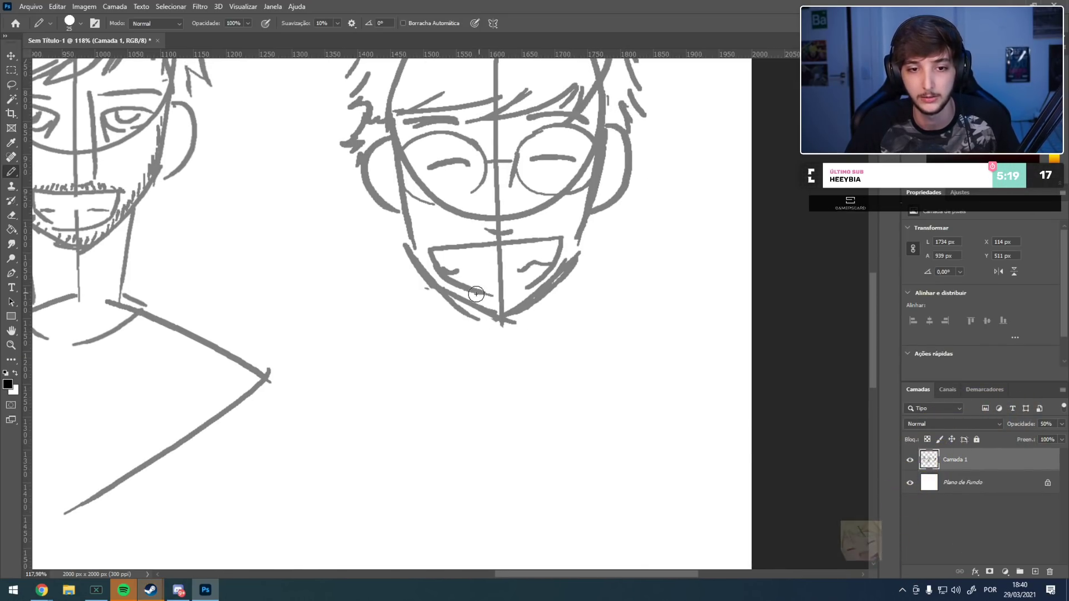
key("e")
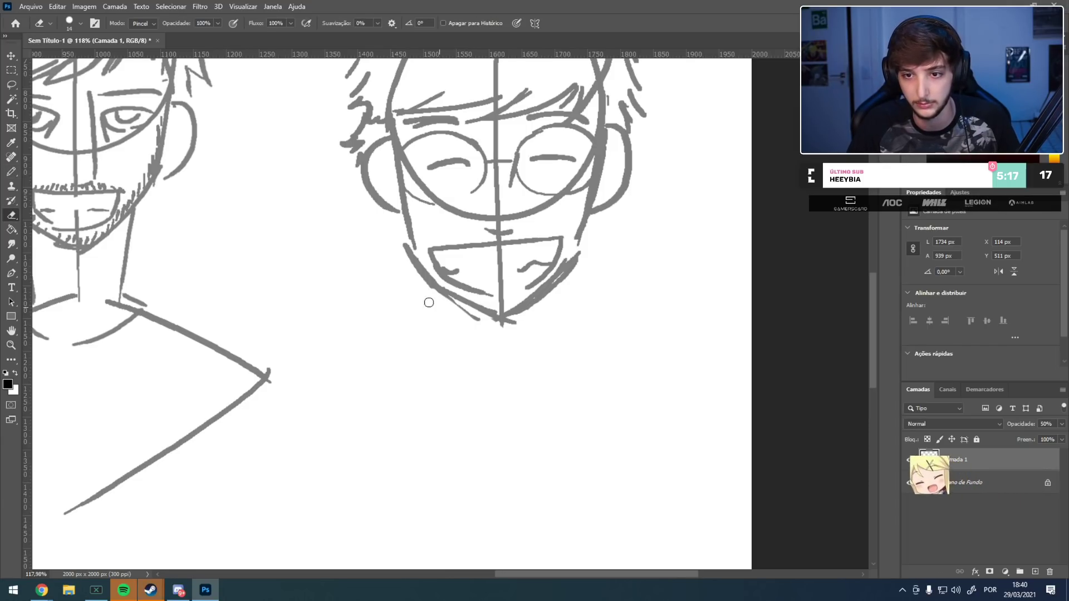
key("b")
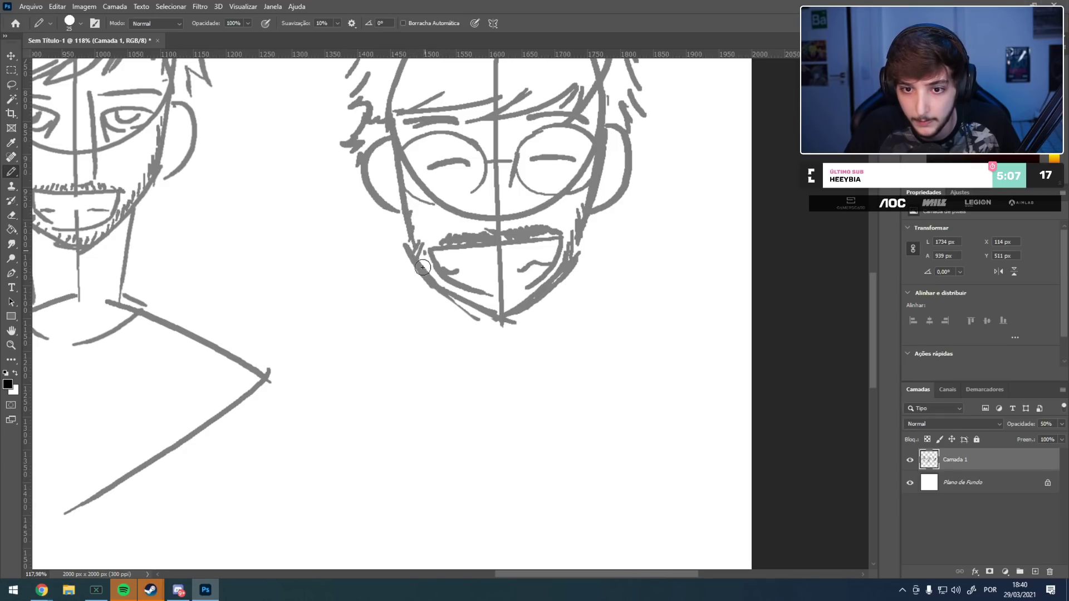
left_click_drag(414, 217, 421, 320)
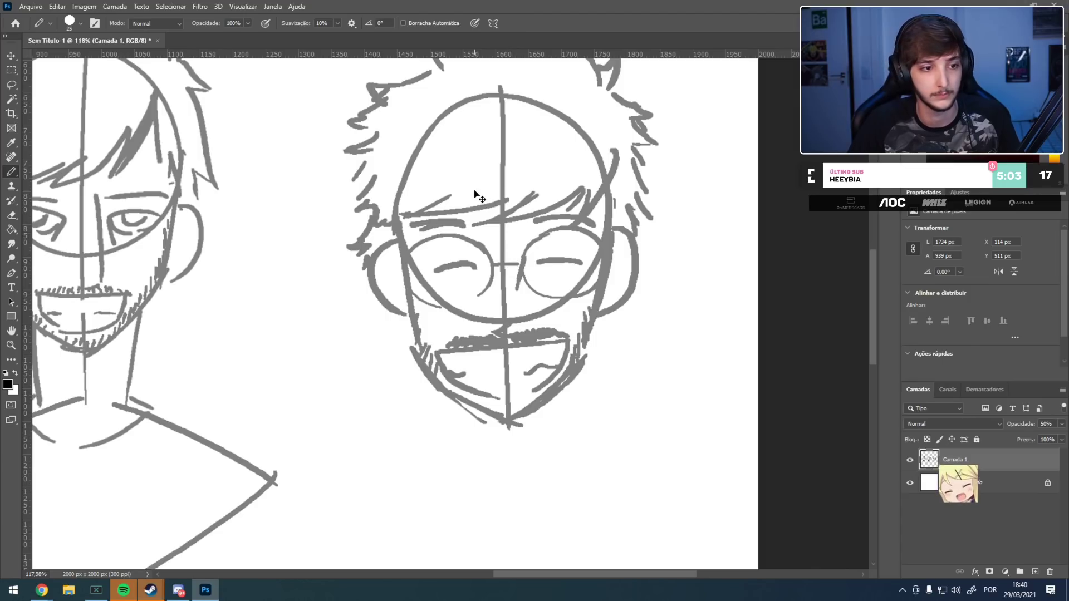
- Sketch the third figure's two vertical neck sides and a V-shaped neckline beneath the chin
mouse_move(393, 363)
left_mouse_down()
mouse_move(386, 276)
mouse_move(403, 253)
mouse_move(454, 244)
mouse_move(397, 233)
mouse_move(454, 278)
mouse_move(455, 311)
left_mouse_up()
key("ctrl+z")
left_click_drag(446, 252, 444, 322)
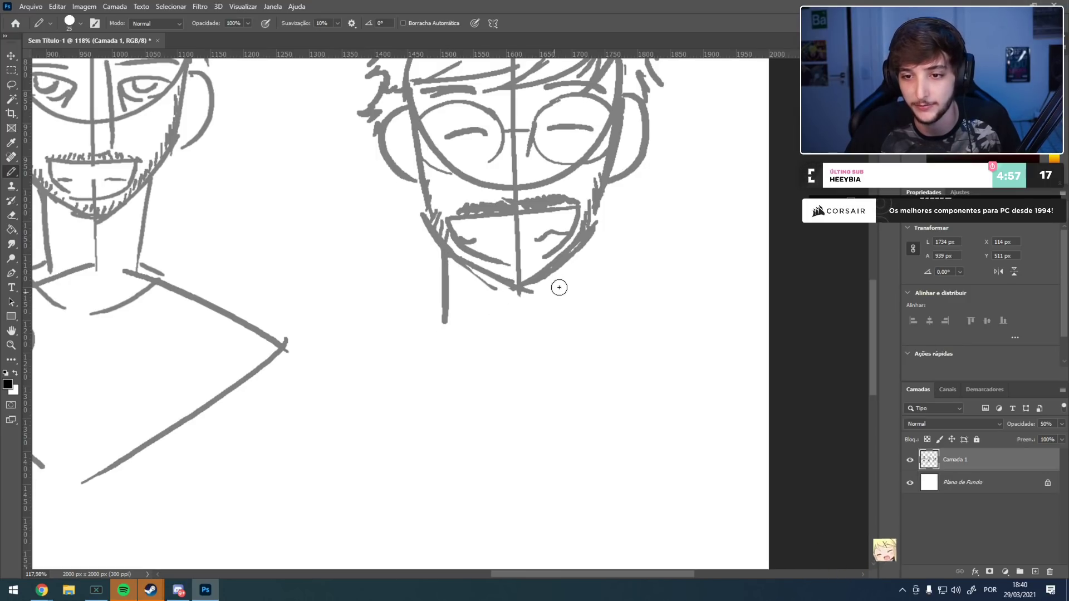
left_click_drag(575, 339, 575, 341)
key("ctrl+z")
mouse_move(579, 255)
left_mouse_down()
mouse_move(576, 338)
mouse_move(494, 383)
left_mouse_up()
- Sketch pointed, folded shirt collar flaps on both sides of the third figure's neckline
mouse_move(573, 322)
left_mouse_down()
mouse_move(630, 375)
mouse_move(623, 365)
mouse_move(529, 394)
left_mouse_up()
mouse_move(444, 313)
left_mouse_down()
mouse_move(399, 344)
mouse_move(392, 369)
left_mouse_up()
left_click_drag(393, 372, 432, 342)
key("ctrl+z")
key("ctrl+z")
left_click_drag(381, 371, 427, 337)
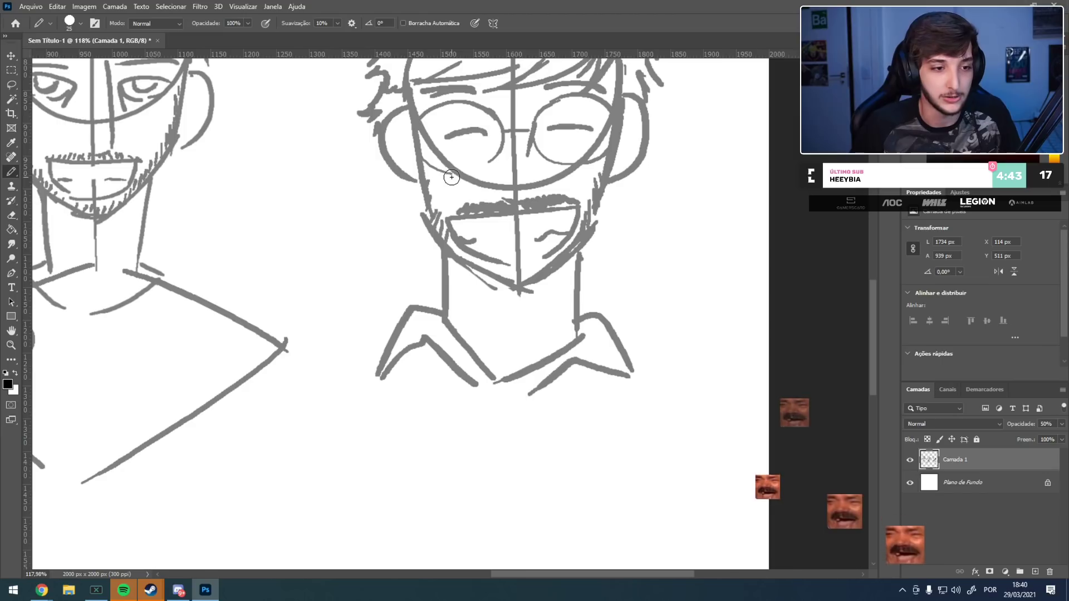
- Sketch the third figure's sloping shoulders, torso sides converging below, and a row of small shirt buttons under the collar
scroll(99, 307, "down", 9)
scroll(179, 348, "up", 4)
left_click_drag(249, 341, 313, 322)
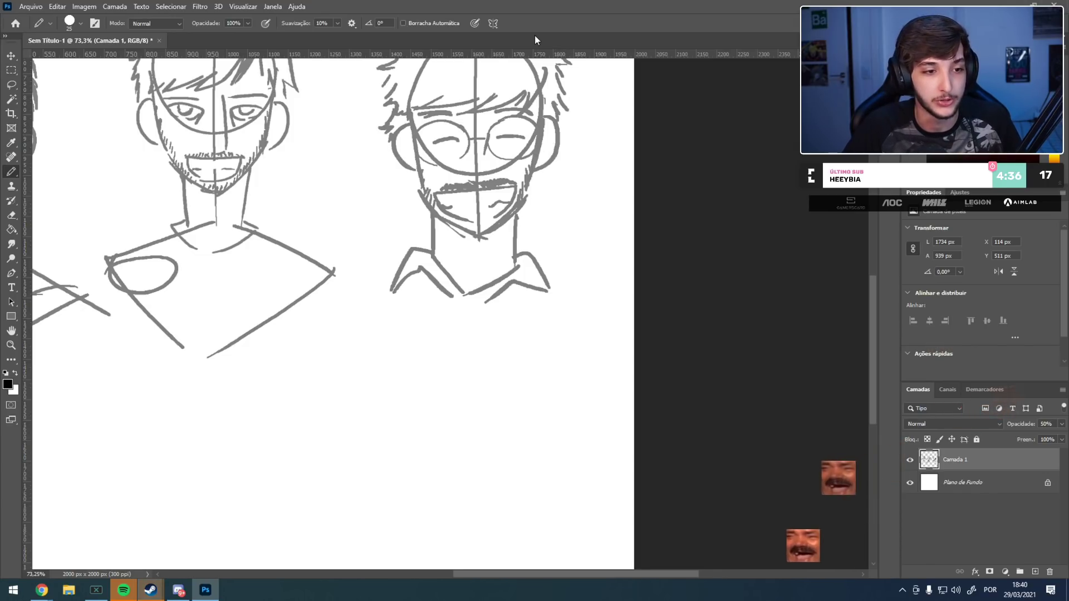
mouse_move(377, 201)
left_mouse_down()
mouse_move(393, 162)
mouse_move(458, 171)
left_mouse_up()
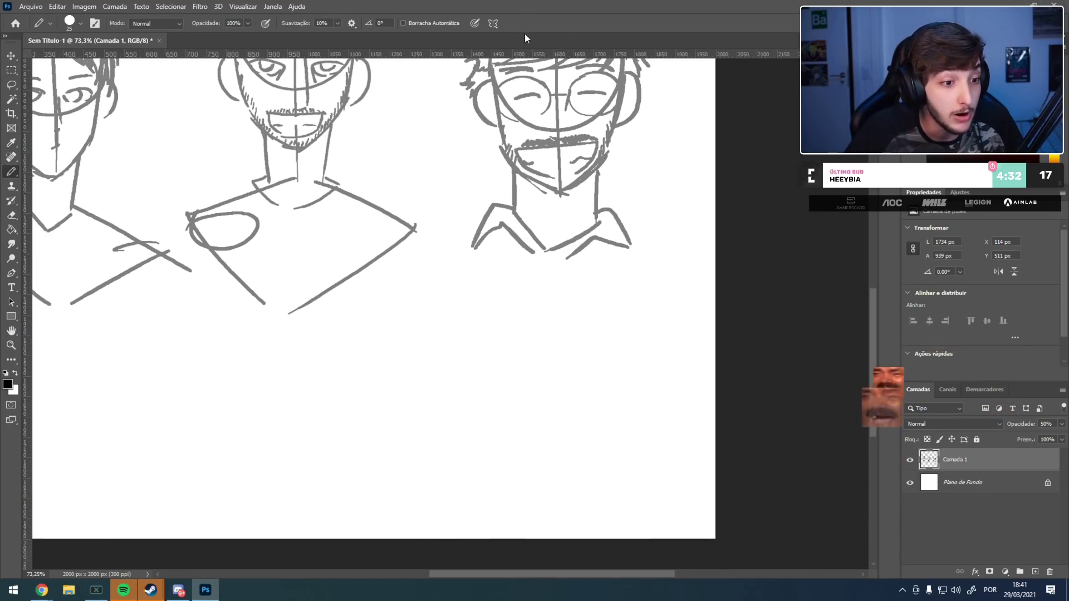
mouse_move(467, 119)
left_mouse_down()
mouse_move(492, 169)
mouse_move(487, 83)
mouse_move(389, 167)
mouse_move(448, 206)
mouse_move(391, 188)
mouse_move(459, 190)
mouse_move(389, 237)
left_mouse_up()
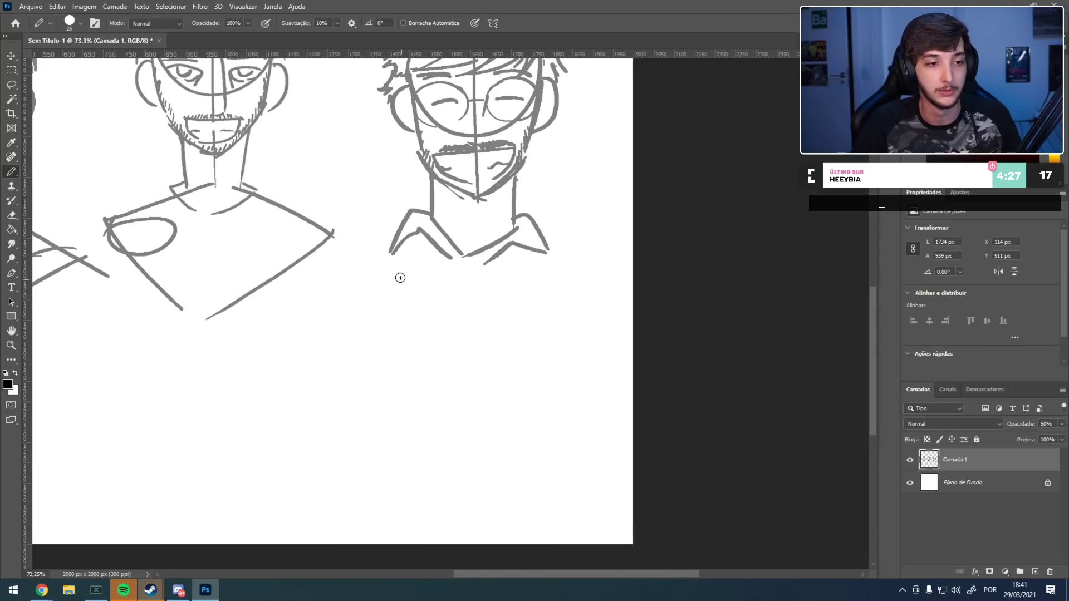
scroll(442, 76, "up", 4)
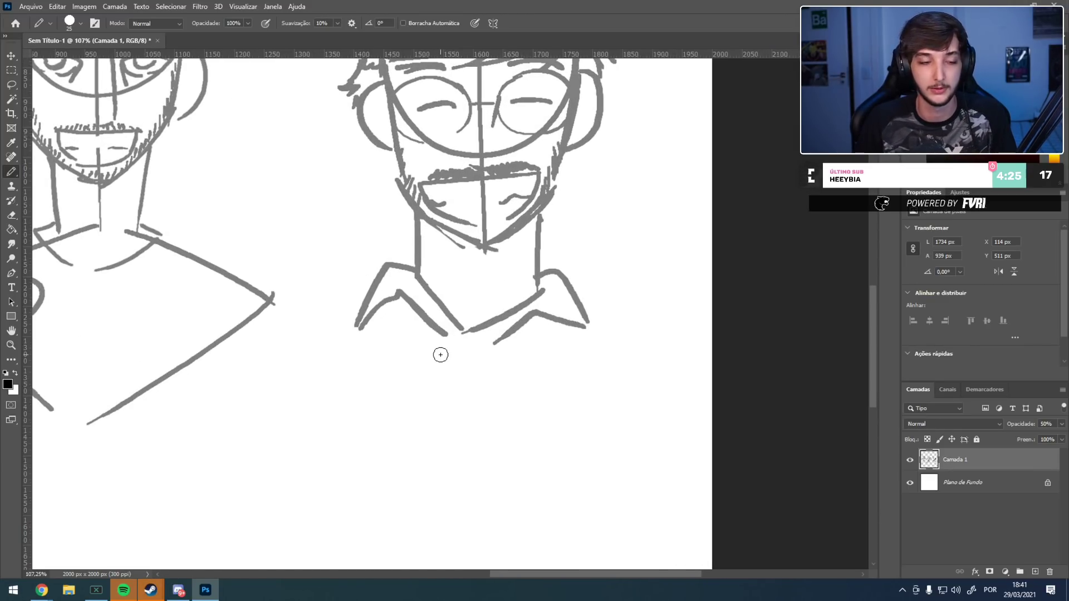
left_click_drag(435, 208, 492, 155)
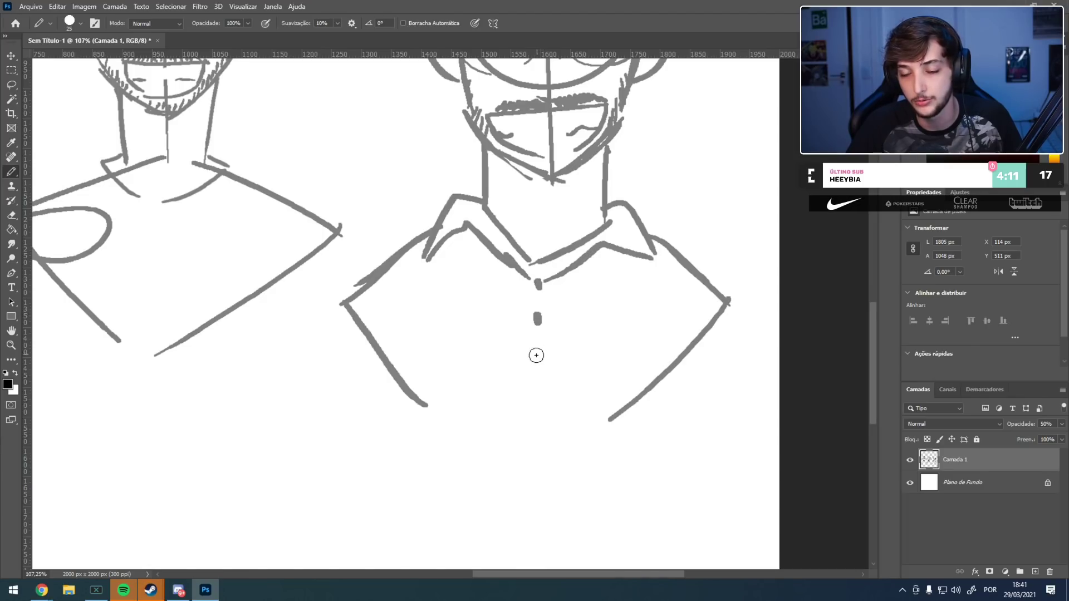
- Draw spaced vertical stripes across both halves of the third figure's shirt, leaving the button strip clear
left_click_drag(680, 249, 675, 352)
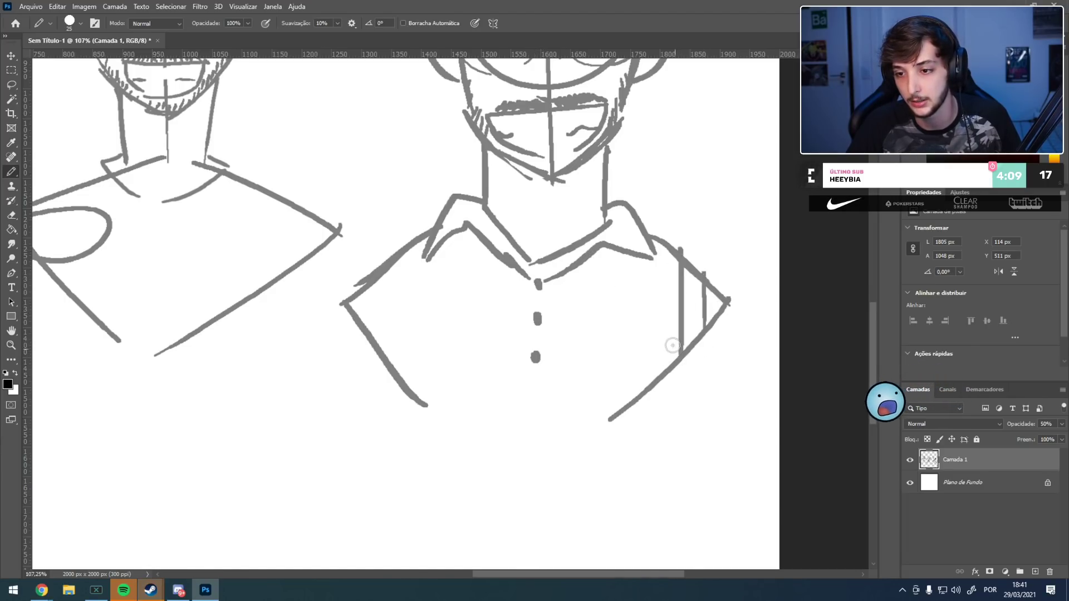
mouse_move(650, 253)
left_mouse_down()
mouse_move(649, 379)
mouse_move(628, 390)
left_mouse_up()
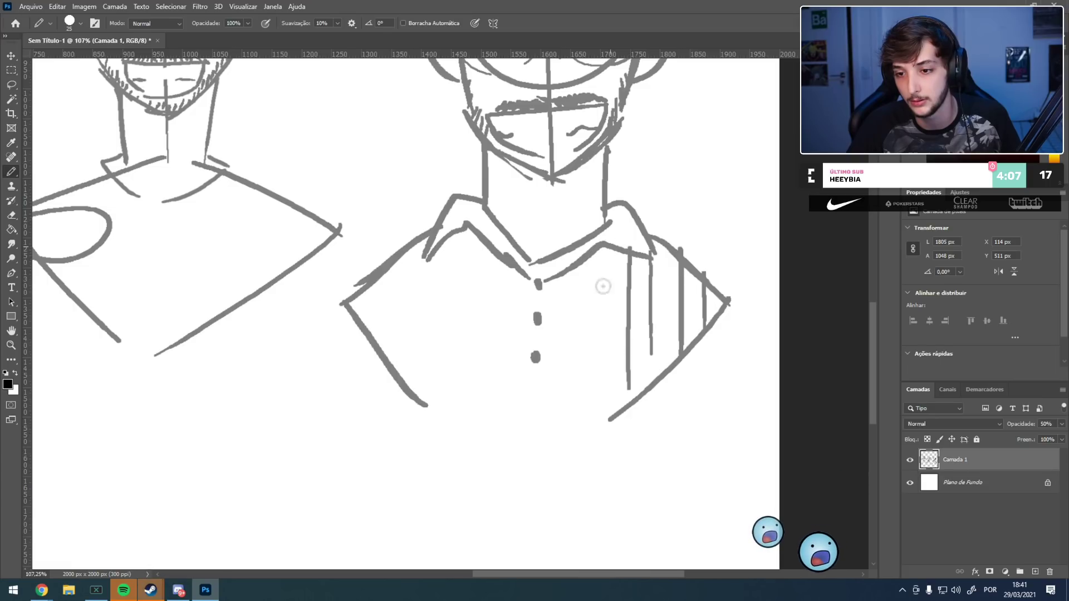
left_click_drag(603, 245, 601, 397)
left_click_drag(579, 266, 575, 396)
left_click_drag(502, 270, 497, 384)
mouse_move(480, 233)
left_mouse_down()
mouse_move(477, 409)
mouse_move(445, 404)
left_mouse_up()
left_click_drag(418, 237, 412, 409)
left_click_drag(381, 275, 379, 345)
left_click_drag(357, 301, 356, 324)
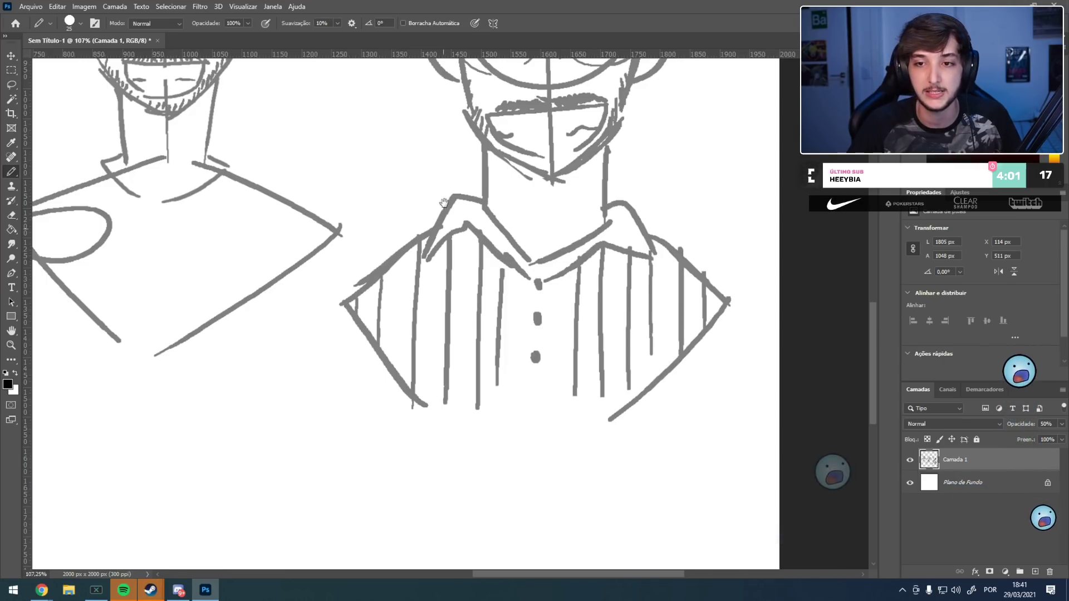
- Extend the first figure's shoulder line outward and sketch wider torso sides converging below the chest
left_click_drag(443, 220, 437, 322)
mouse_move(379, 232)
left_mouse_down()
mouse_move(398, 319)
mouse_move(368, 301)
mouse_move(474, 117)
mouse_move(904, 259)
left_mouse_up()
mouse_move(429, 260)
left_mouse_down()
mouse_move(459, 253)
mouse_move(473, 196)
left_mouse_up()
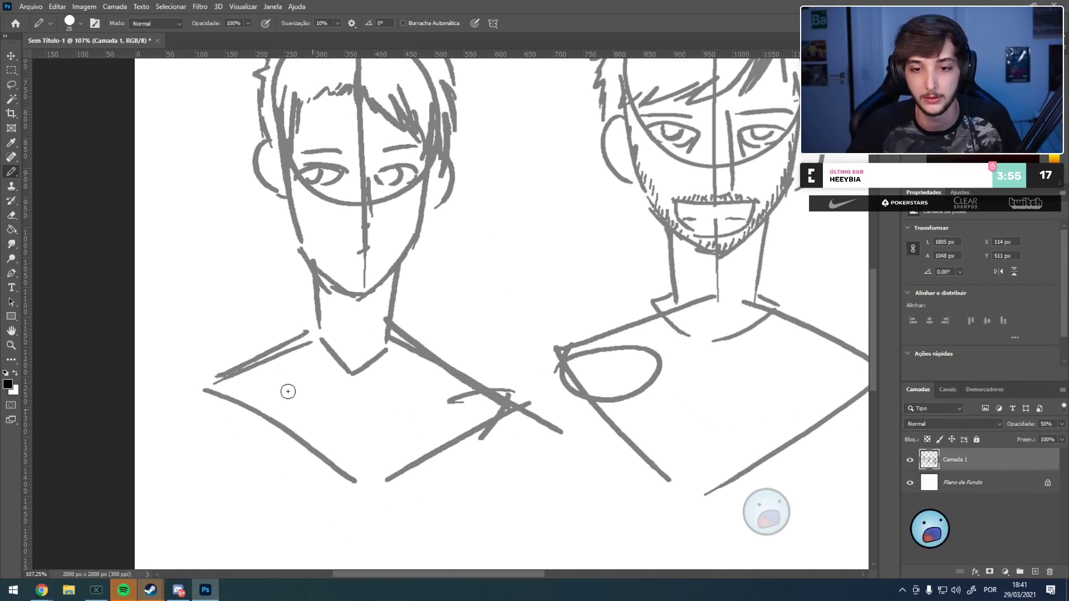
left_click_drag(307, 326, 159, 430)
left_click_drag(185, 397, 254, 491)
mouse_move(496, 382)
left_mouse_down()
mouse_move(326, 541)
mouse_move(248, 482)
left_mouse_up()
- Create a new layer above the sketch and ink the upper eyelid of the first figure's left-hand eye in black
key("ctrl+shift+alt+n")
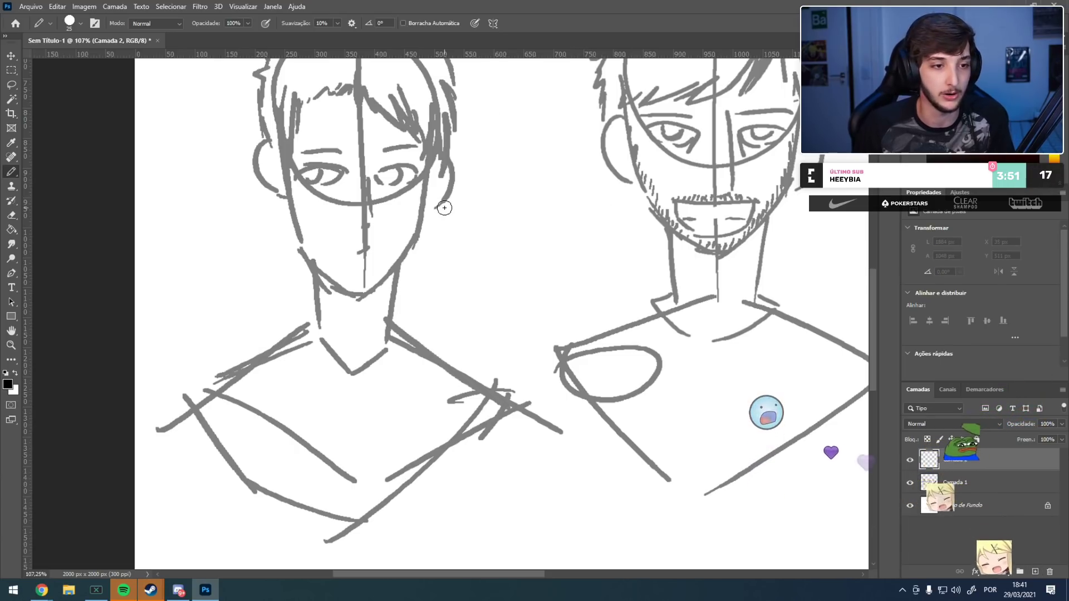
left_click_drag(445, 208, 531, 356)
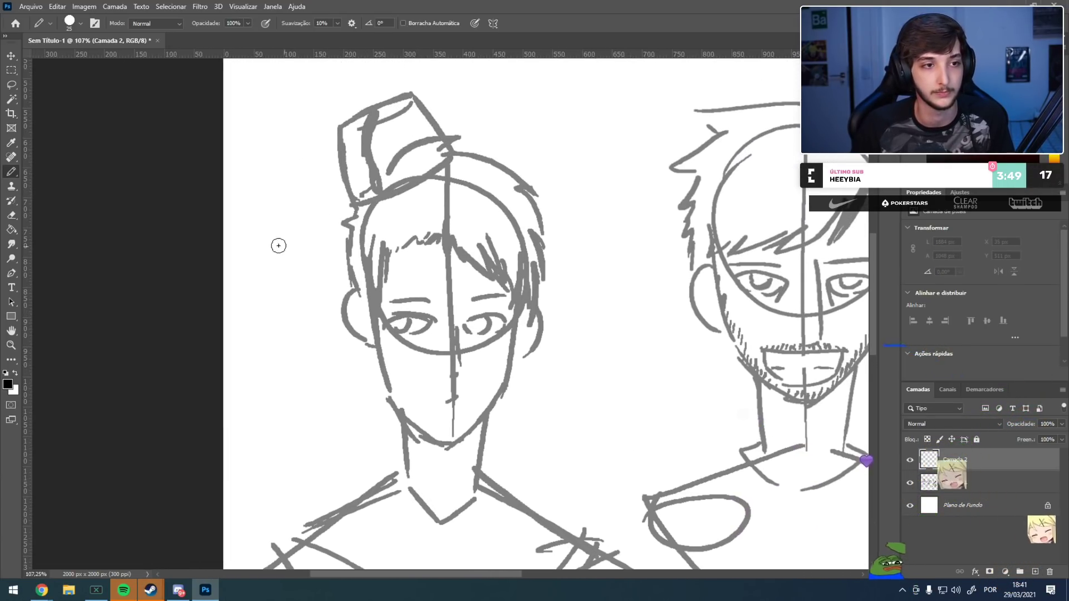
scroll(474, 447, "up", 3)
scroll(474, 447, "up", 1)
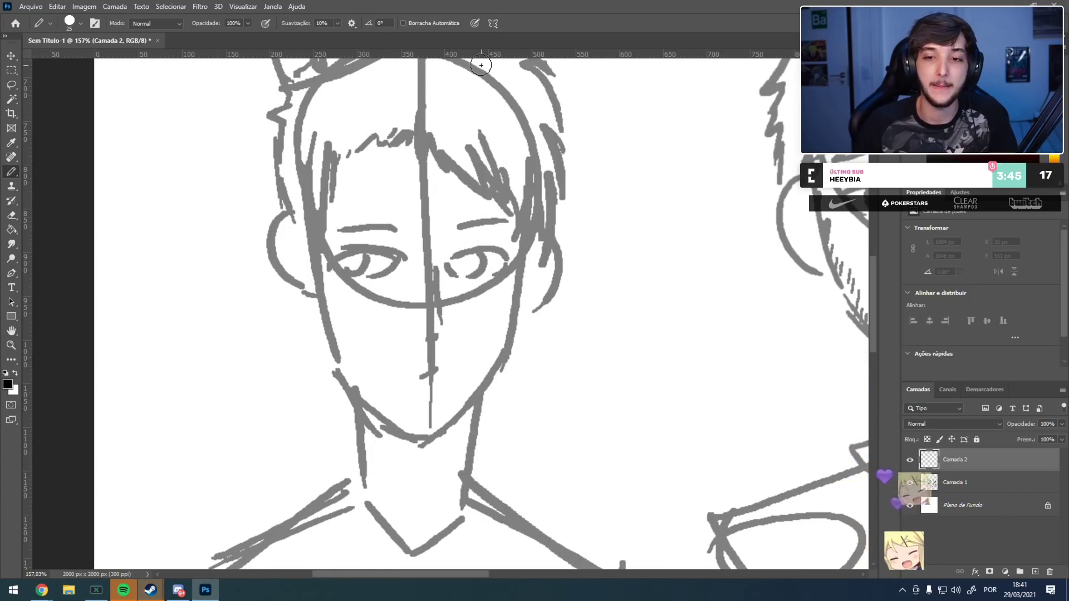
scroll(362, 279, "up", 5)
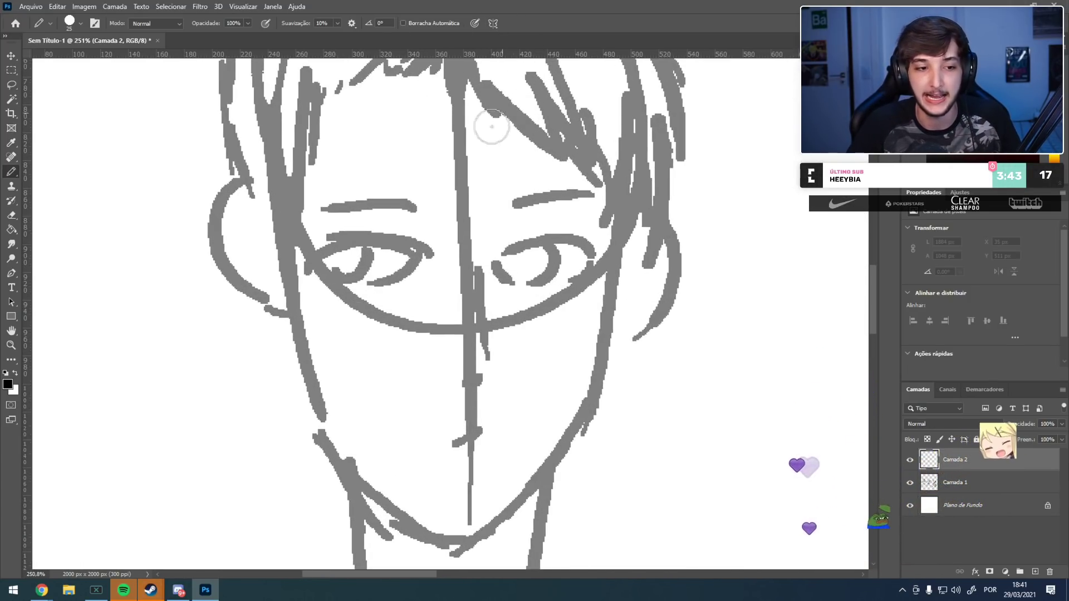
mouse_move(346, 234)
left_mouse_down()
mouse_move(418, 230)
mouse_move(321, 249)
left_mouse_up()
key("ctrl+z")
key("ctrl+z")
mouse_move(429, 250)
left_mouse_down()
mouse_move(299, 272)
mouse_move(323, 282)
left_mouse_up()
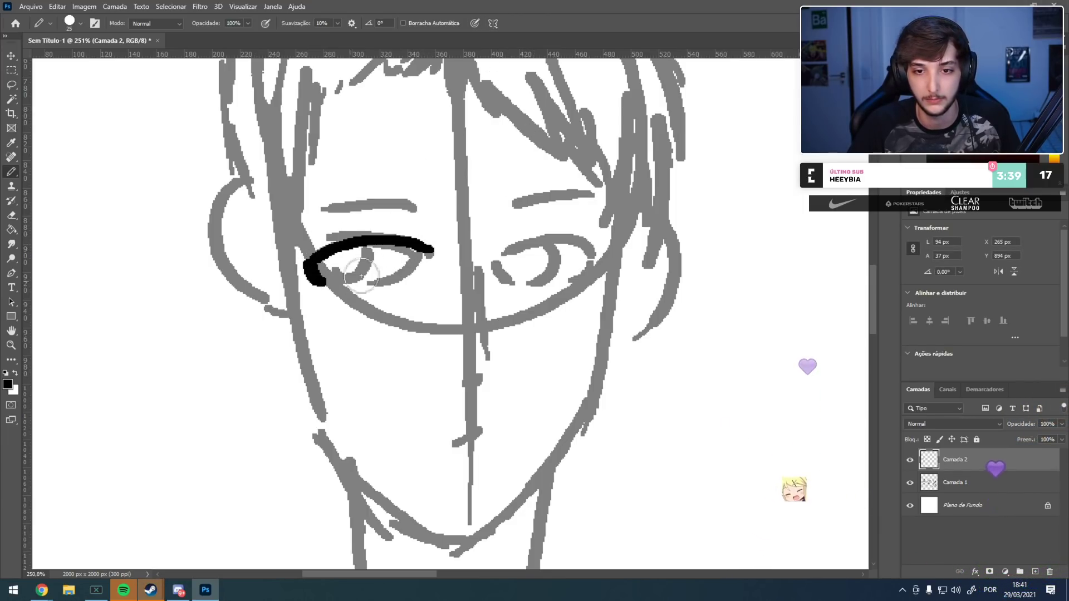
- Ink the lower lid and round iris of the first figure's left-hand eye
left_click_drag(431, 252, 372, 287)
key("ctrl+z")
mouse_move(432, 253)
left_mouse_down()
mouse_move(351, 275)
mouse_move(341, 250)
mouse_move(334, 275)
mouse_move(324, 260)
mouse_move(331, 266)
left_mouse_up()
key("ctrl+z")
key("ctrl+z")
key("ctrl+z")
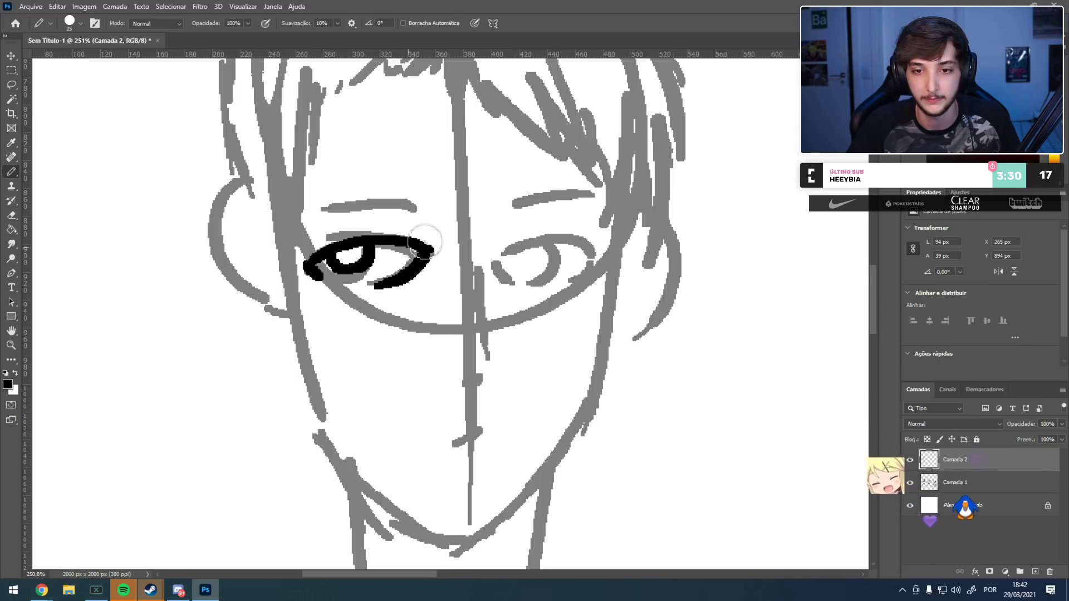
- Ink the first figure's right-hand eye, both eyebrows, the nose line and the short mouth strokes
mouse_move(489, 252)
left_mouse_down()
mouse_move(575, 241)
mouse_move(585, 251)
mouse_move(494, 250)
left_mouse_up()
key("ctrl+z")
key("ctrl+z")
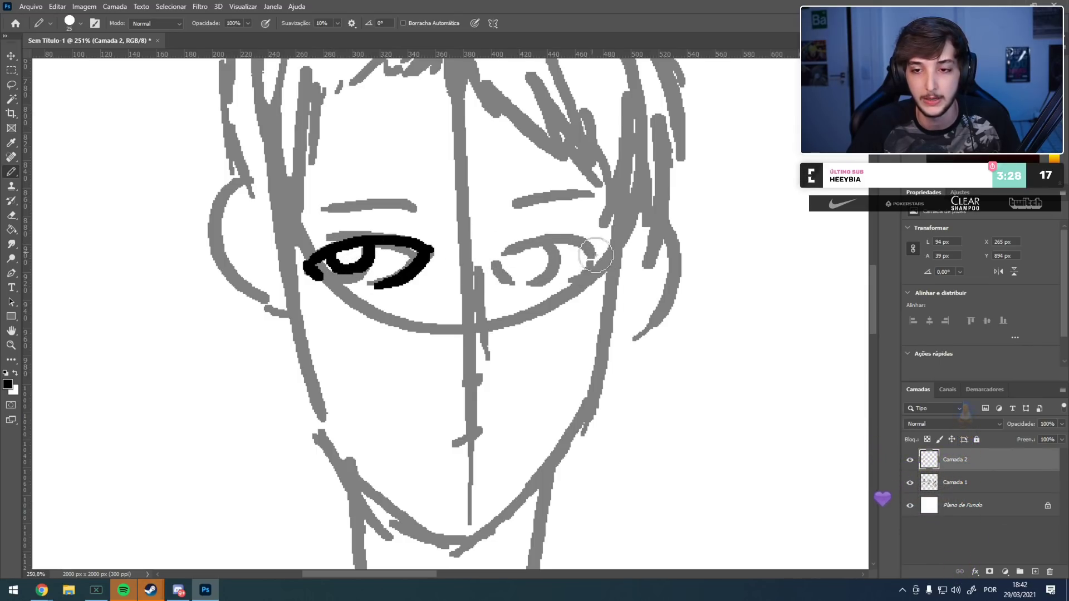
left_click_drag(601, 255, 520, 265)
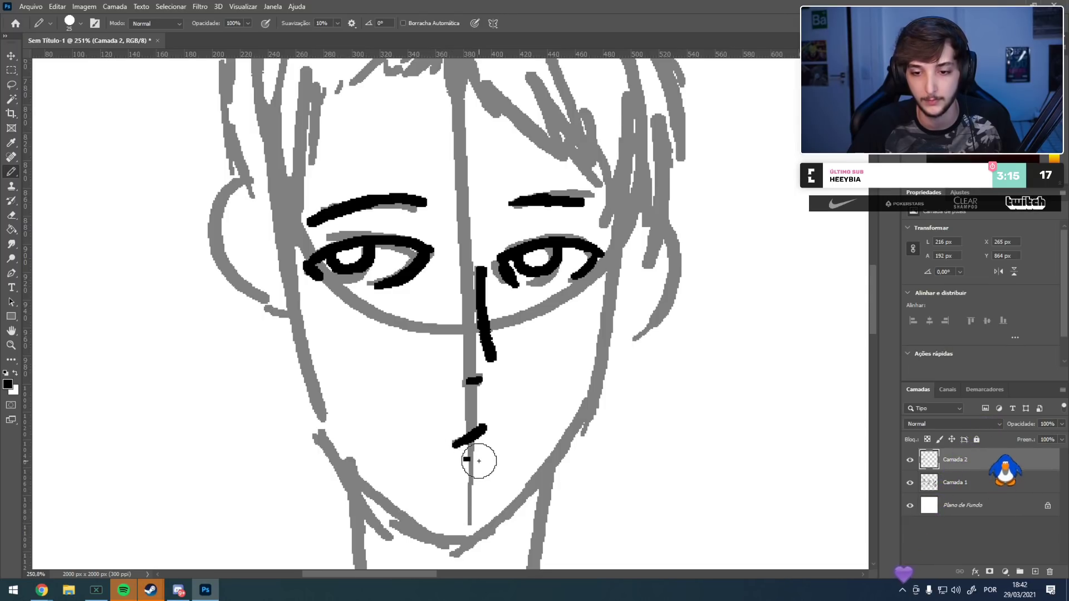
- Ink the first figure's left-hand ear and the line of the face beside it
left_click_drag(357, 344, 409, 322)
left_click_drag(471, 271, 444, 245)
left_click_drag(252, 189, 315, 257)
key("ctrl+z")
left_click_drag(324, 143, 326, 258)
left_click_drag(326, 147, 364, 367)
key("ctrl+z")
mouse_move(305, 81)
left_mouse_down()
mouse_move(319, 188)
mouse_move(355, 318)
left_mouse_up()
key("ctrl+z")
mouse_move(344, 232)
left_mouse_down()
mouse_move(363, 407)
mouse_move(383, 266)
left_mouse_up()
key("ctrl+z")
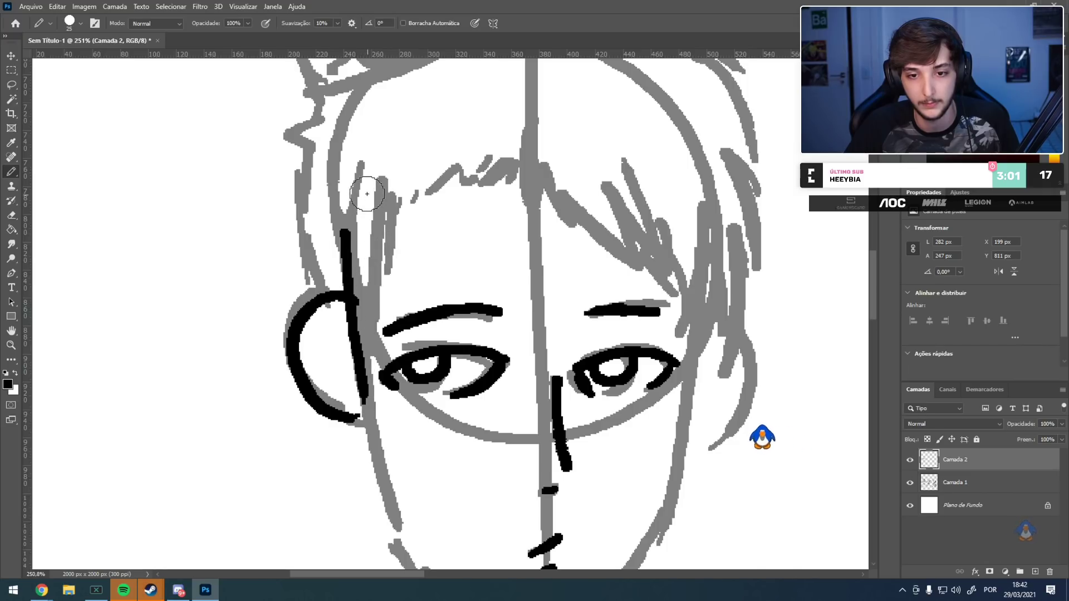
- Ink pointed sideburn strands beside the first figure's left-hand ear
left_click_drag(369, 207, 361, 389)
left_click_drag(390, 254, 412, 206)
mouse_move(388, 375)
left_mouse_down()
mouse_move(354, 269)
mouse_move(370, 449)
left_mouse_up()
key("ctrl+z")
- Ink the first figure's left-hand cheek and jaw in smooth strokes down to the chin
left_click_drag(332, 296, 379, 476)
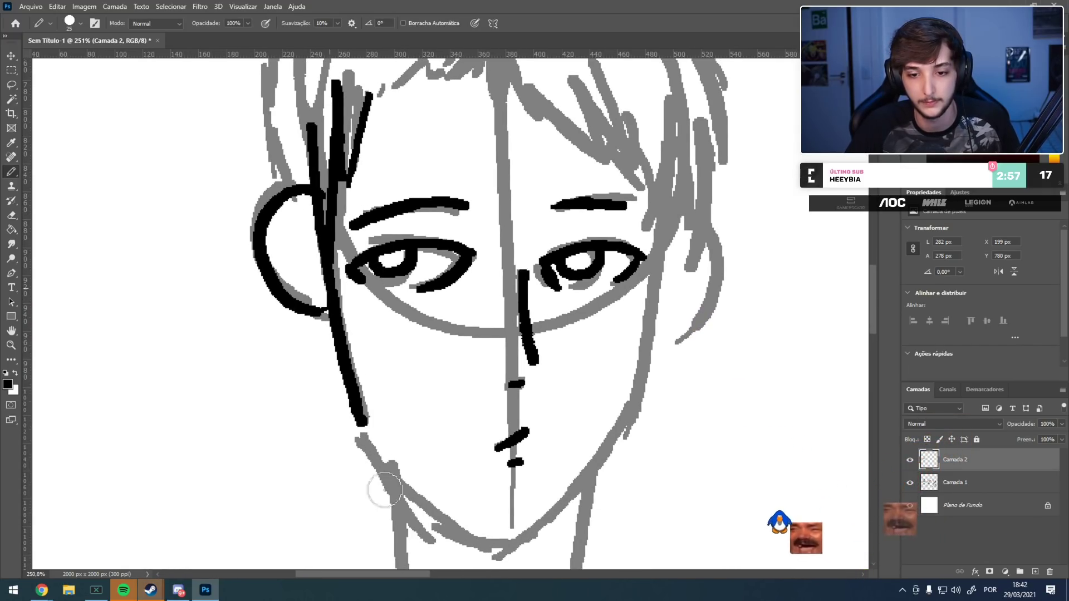
key("ctrl+z")
mouse_move(335, 297)
left_mouse_down()
mouse_move(374, 447)
mouse_move(461, 540)
left_mouse_up()
key("ctrl+z")
left_click_drag(379, 455, 465, 544)
key("ctrl+z")
left_click_drag(376, 450, 477, 541)
key("ctrl+z")
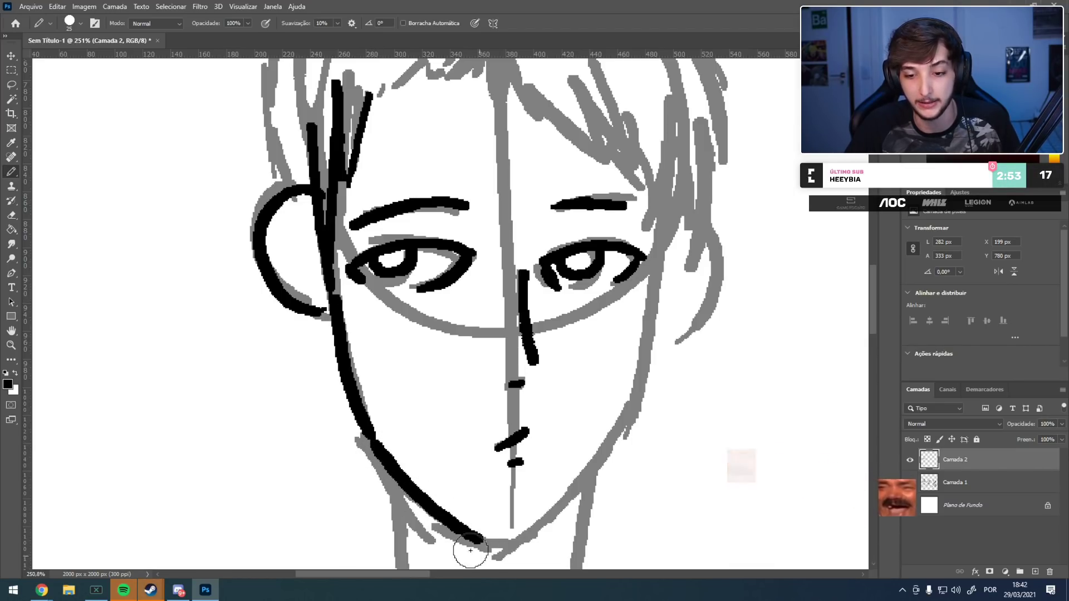
- Ink the first figure's right-hand cheek and jaw from the temple down to the chin
mouse_move(663, 215)
left_mouse_down()
mouse_move(655, 372)
mouse_move(662, 289)
mouse_move(638, 418)
mouse_move(632, 389)
mouse_move(566, 501)
left_mouse_up()
key("ctrl+z")
key("ctrl+z")
key("ctrl+z")
key("ctrl+z")
left_click_drag(631, 402, 523, 541)
key("ctrl+z")
left_click_drag(630, 404, 508, 539)
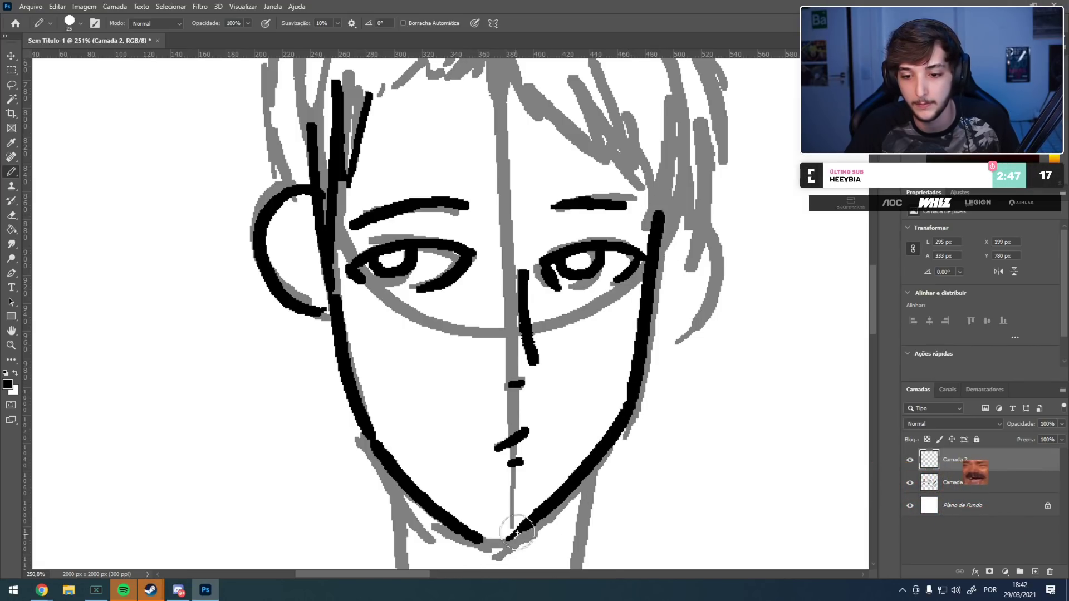
- Close the first figure's chin and ink both sides of the neck beneath the jaw
left_click_drag(393, 344, 391, 186)
mouse_move(393, 306)
left_mouse_down()
mouse_move(403, 484)
mouse_move(413, 472)
left_mouse_up()
key("ctrl+z")
key("ctrl+z")
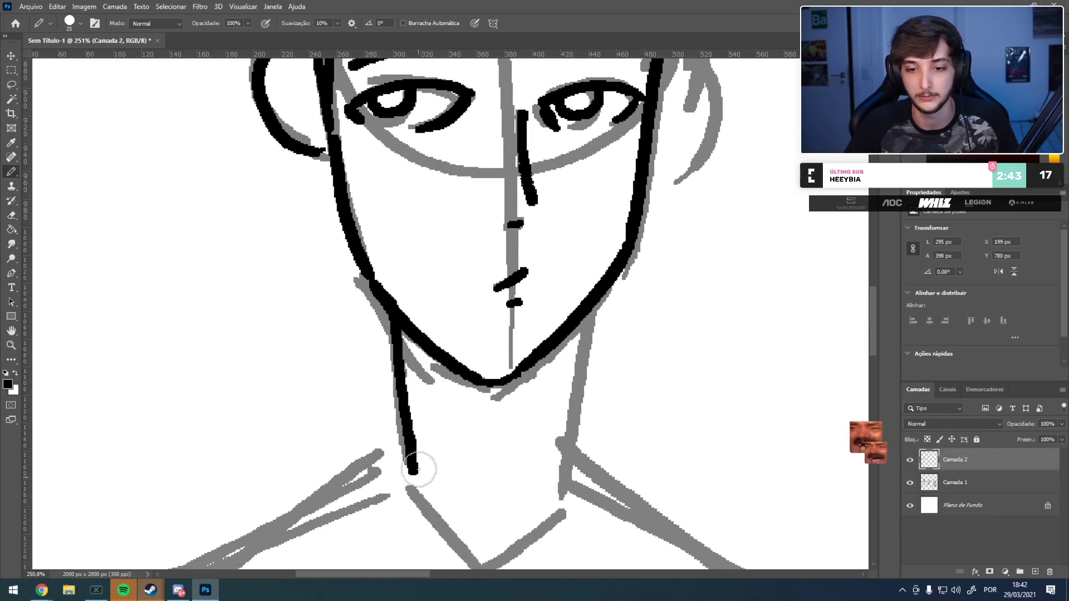
left_click_drag(592, 309, 564, 474)
key("ctrl+z")
key("ctrl+z")
key("ctrl+shift+z")
key("ctrl+z")
key("ctrl+shift+z")
key("ctrl+z")
left_click_drag(396, 317, 403, 464)
key("ctrl+z")
left_click_drag(587, 318, 560, 515)
key("ctrl+z")
- Ink the jagged fringe across the first figure's forehead and pointed hair strands down the right-hand side
key("space")
mouse_move(472, 239)
left_mouse_down()
mouse_move(455, 396)
mouse_move(394, 566)
left_mouse_up()
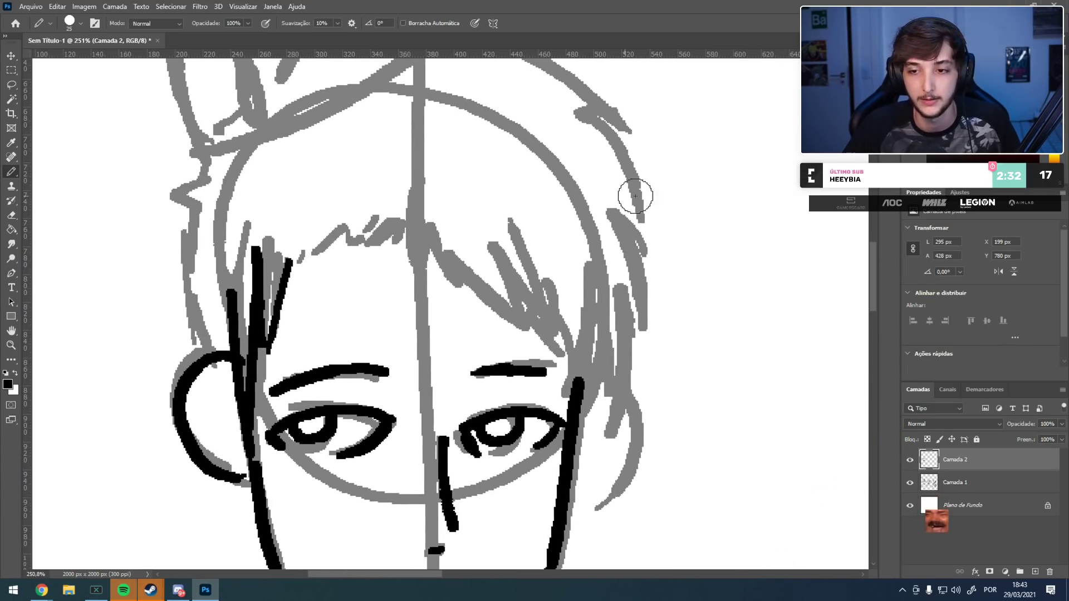
left_click_drag(631, 224, 640, 259)
key("ctrl+z")
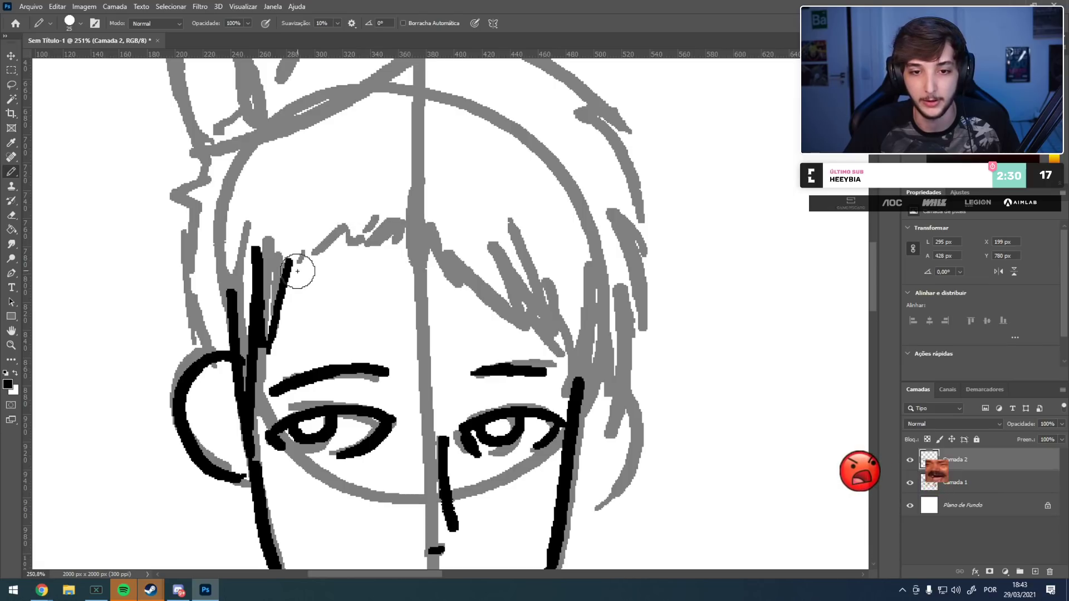
left_click_drag(293, 261, 378, 216)
key("ctrl+z")
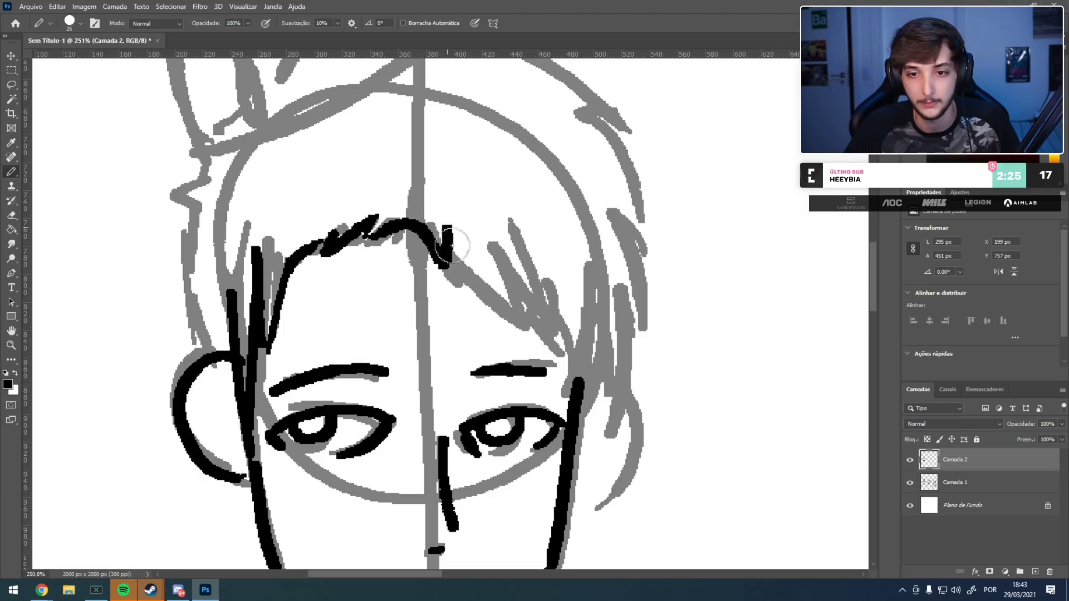
left_click_drag(510, 295, 552, 450)
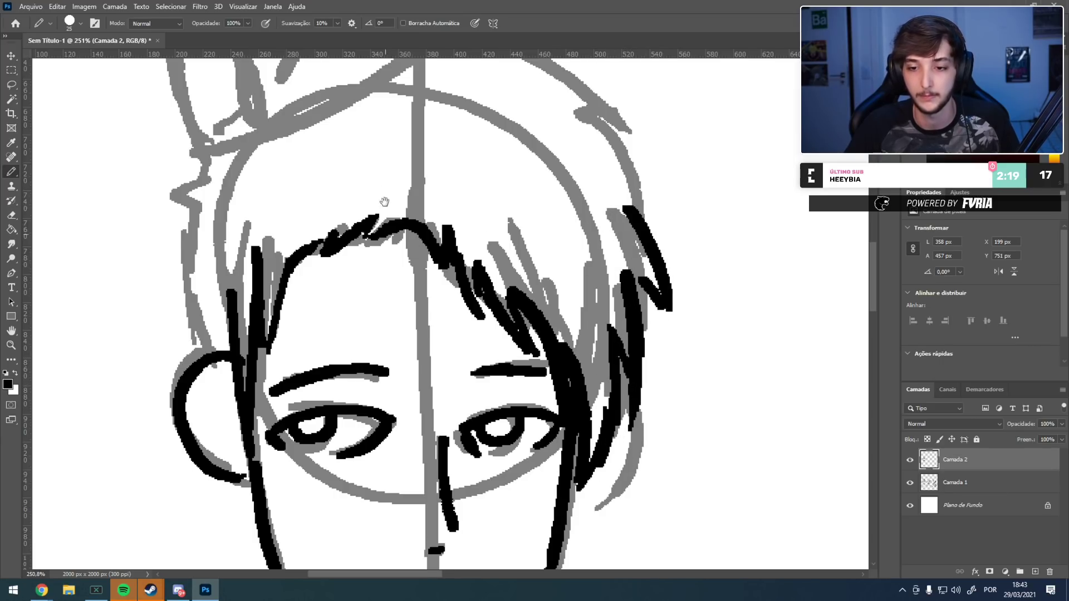
- Ink the curved top outline of the hair from the hat's edge to a pointed tip on the right-hand side
left_click_drag(385, 234, 354, 94)
mouse_move(371, 214)
left_mouse_down()
mouse_move(466, 295)
mouse_move(458, 426)
left_mouse_up()
mouse_move(451, 205)
left_mouse_down()
mouse_move(479, 348)
mouse_move(399, 262)
mouse_move(392, 239)
left_mouse_up()
left_click_drag(412, 131, 603, 196)
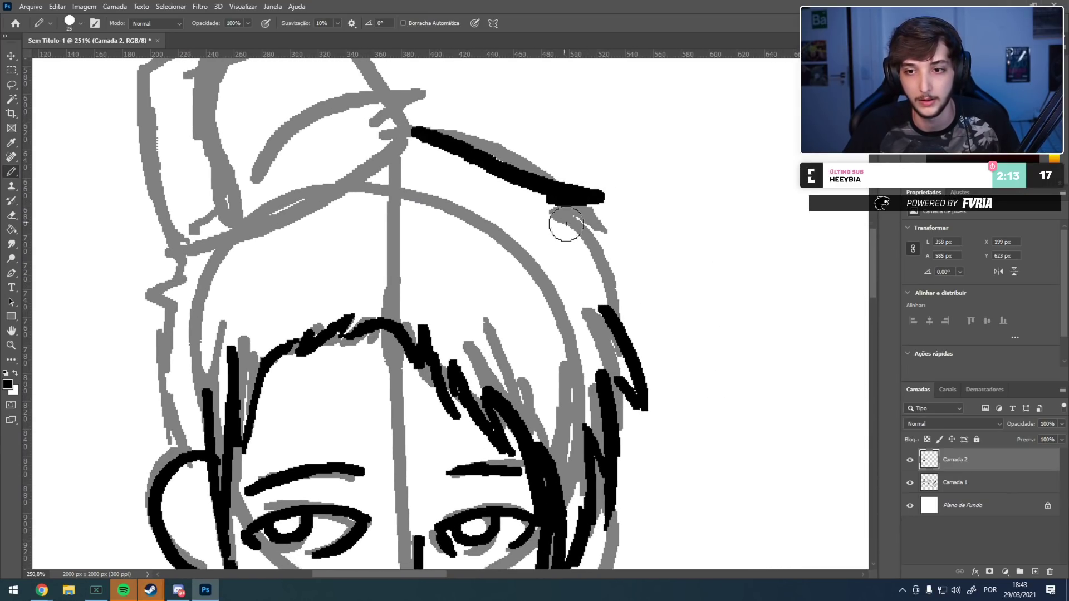
key("ctrl+z")
left_click_drag(423, 138, 599, 233)
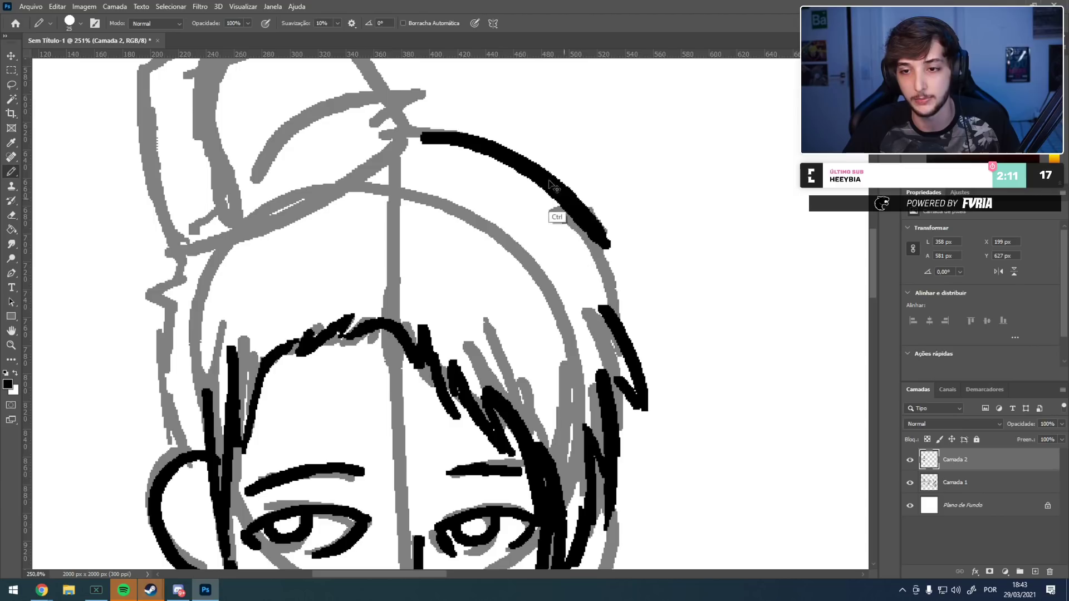
key("ctrl+z")
left_click_drag(421, 136, 609, 245)
key("ctrl+z")
left_click_drag(416, 136, 604, 237)
key("ctrl+z")
left_click_drag(417, 131, 604, 236)
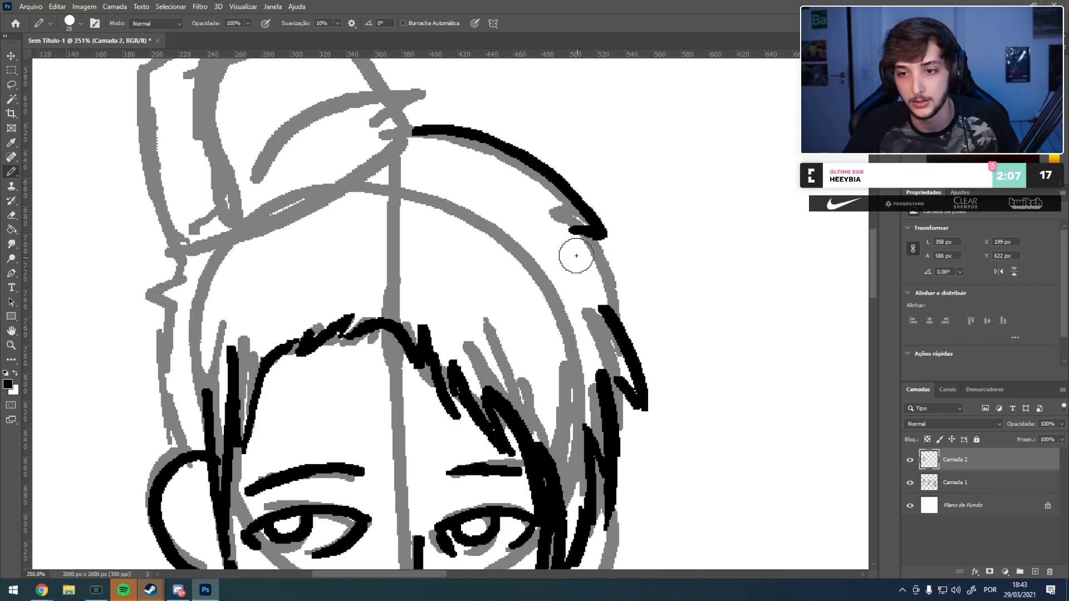
- Complete the right-hand hair outline and ink the left-hand outer hair with a pointed tuft below the hat
mouse_move(418, 221)
left_mouse_down()
mouse_move(489, 143)
mouse_move(462, 221)
left_mouse_up()
left_click_drag(367, 264, 542, 189)
left_click_drag(429, 257, 409, 258)
left_click_drag(393, 180, 360, 214)
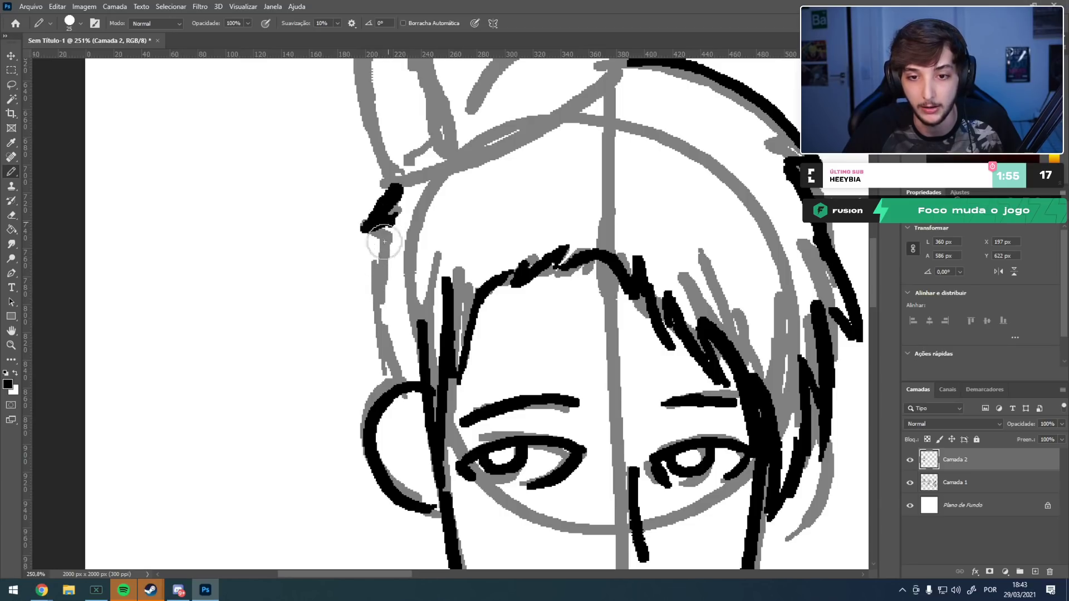
mouse_move(497, 338)
left_mouse_down()
mouse_move(443, 169)
mouse_move(422, 139)
mouse_move(453, 175)
left_mouse_up()
left_click_drag(431, 220, 436, 338)
mouse_move(490, 139)
left_mouse_down()
mouse_move(470, 370)
mouse_move(494, 395)
left_mouse_up()
key("ctrl+z")
- Ink the curved base line of the tilted hat across the top of the first figure's head
mouse_move(570, 225)
left_mouse_down()
mouse_move(448, 306)
mouse_move(389, 324)
mouse_move(431, 309)
left_mouse_up()
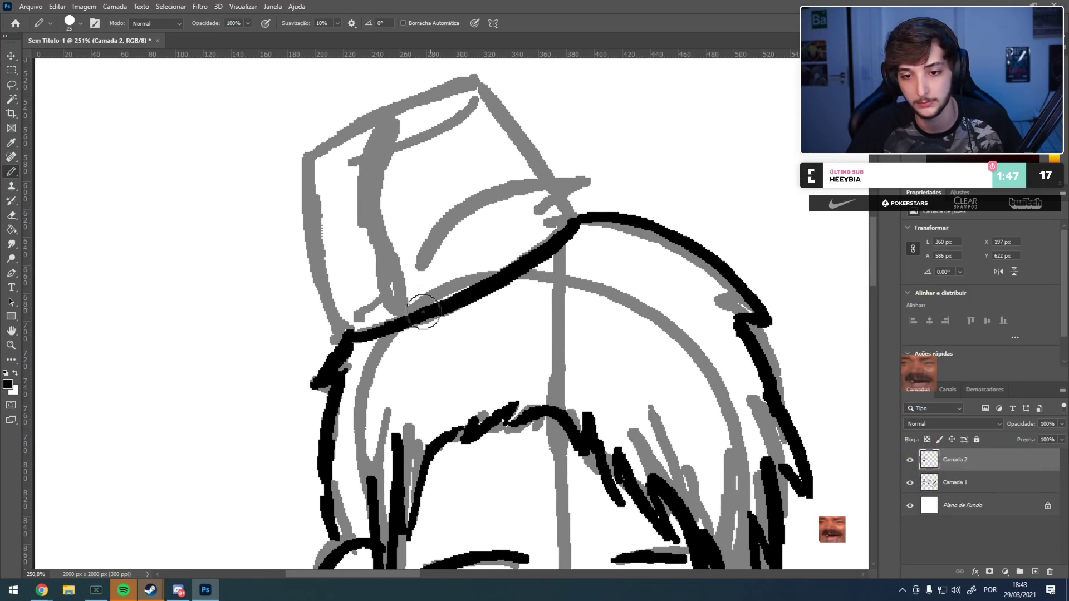
mouse_move(575, 223)
left_mouse_down()
mouse_move(480, 85)
mouse_move(574, 218)
left_mouse_up()
key("ctrl+z")
- Ink the right-hand side and the top edge of the first figure's hat
left_click_drag(478, 85, 398, 116)
key("ctrl+z")
left_click_drag(482, 81, 360, 119)
key("ctrl+z")
key("ctrl+z")
left_click_drag(473, 83, 326, 135)
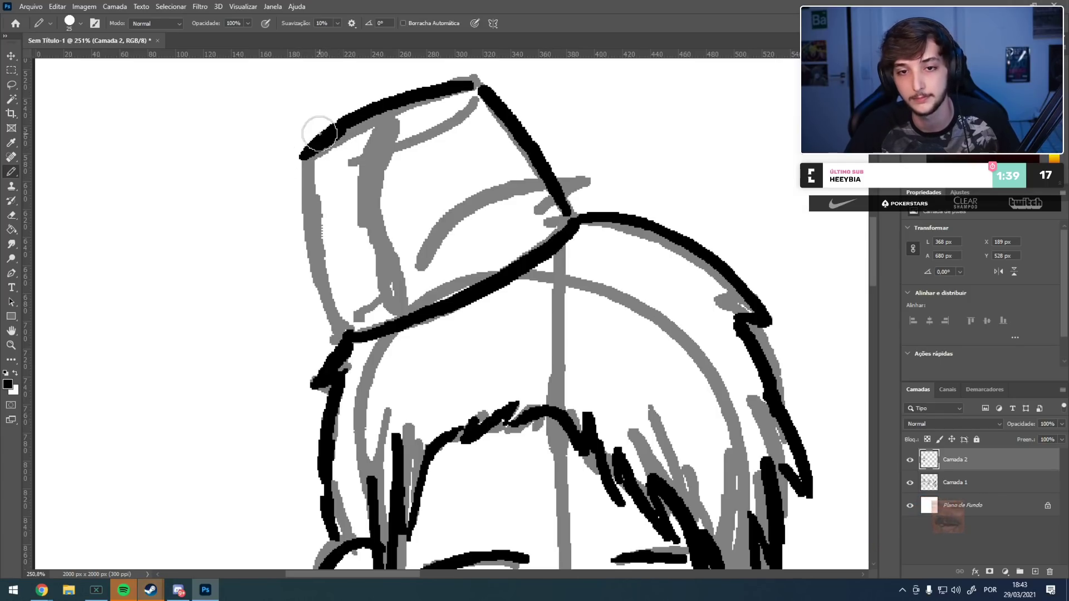
- Ink the hat's left-hand side and the detail strokes inside it
mouse_move(304, 160)
left_mouse_down()
mouse_move(346, 325)
mouse_move(306, 219)
mouse_move(346, 325)
left_mouse_up()
key("ctrl+z")
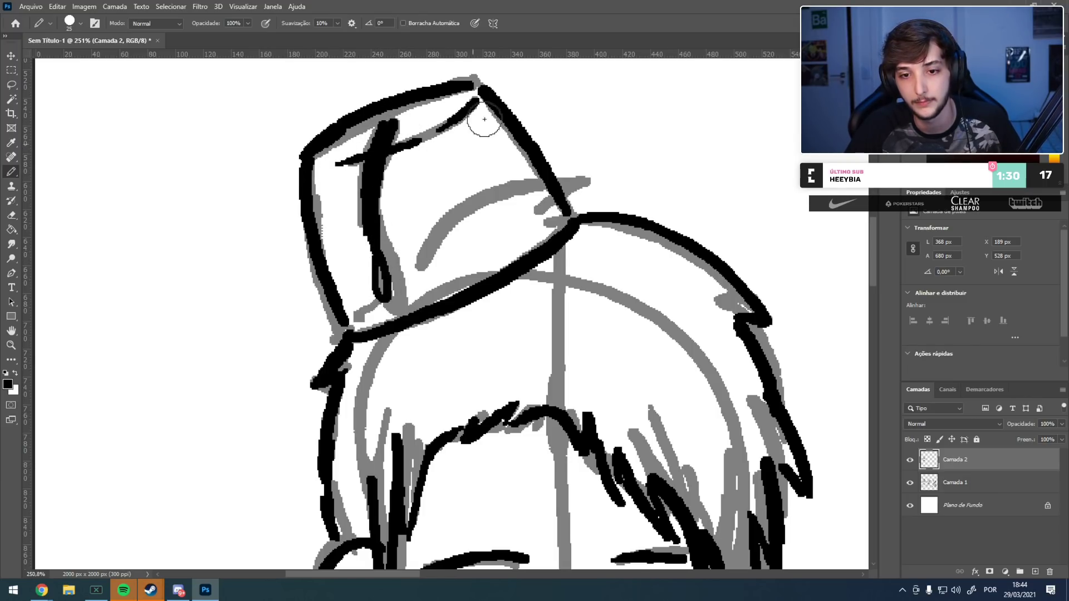
scroll(460, 290, "down", 10)
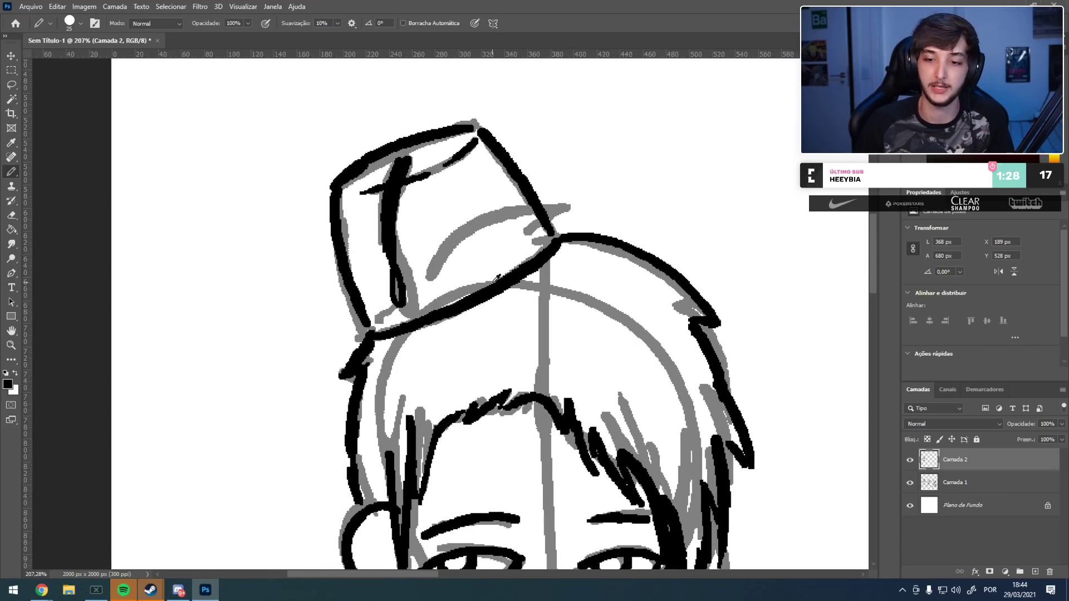
scroll(507, 538, "up", 5)
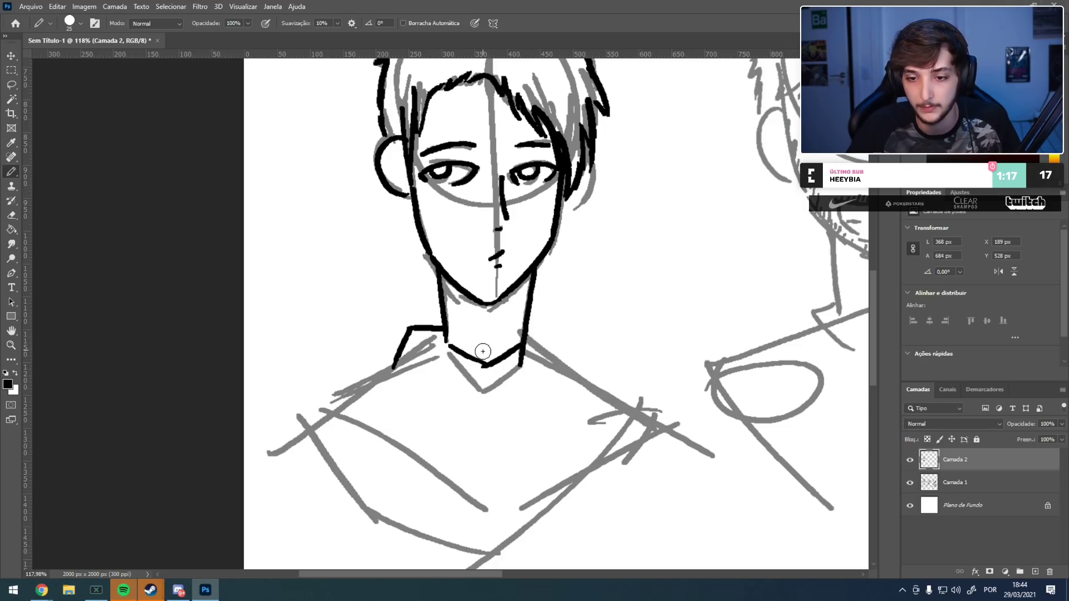
key("w")
left_click(529, 359)
key("b")
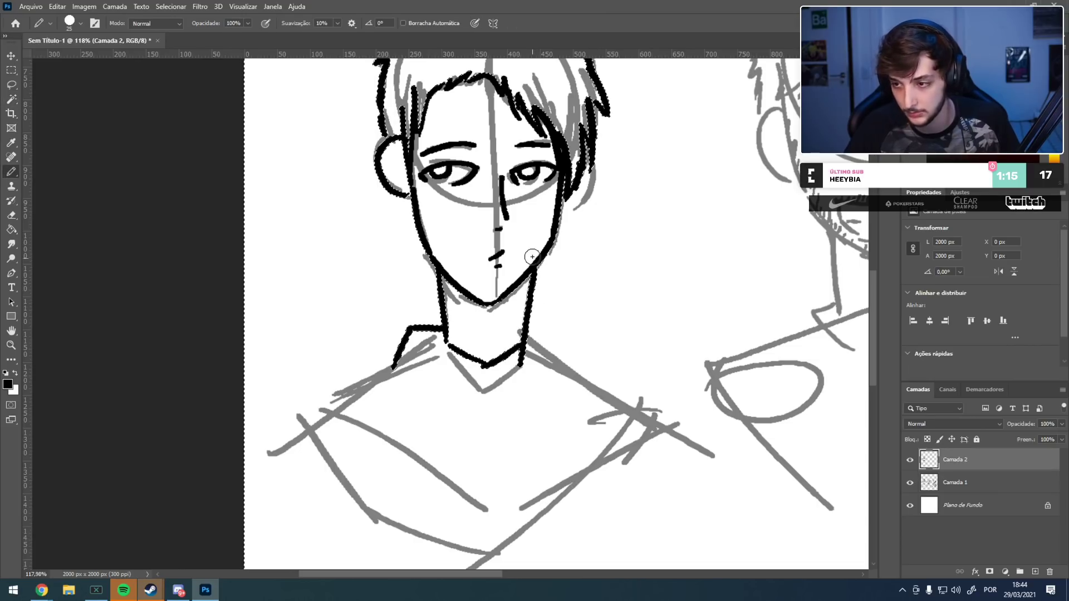
key("e")
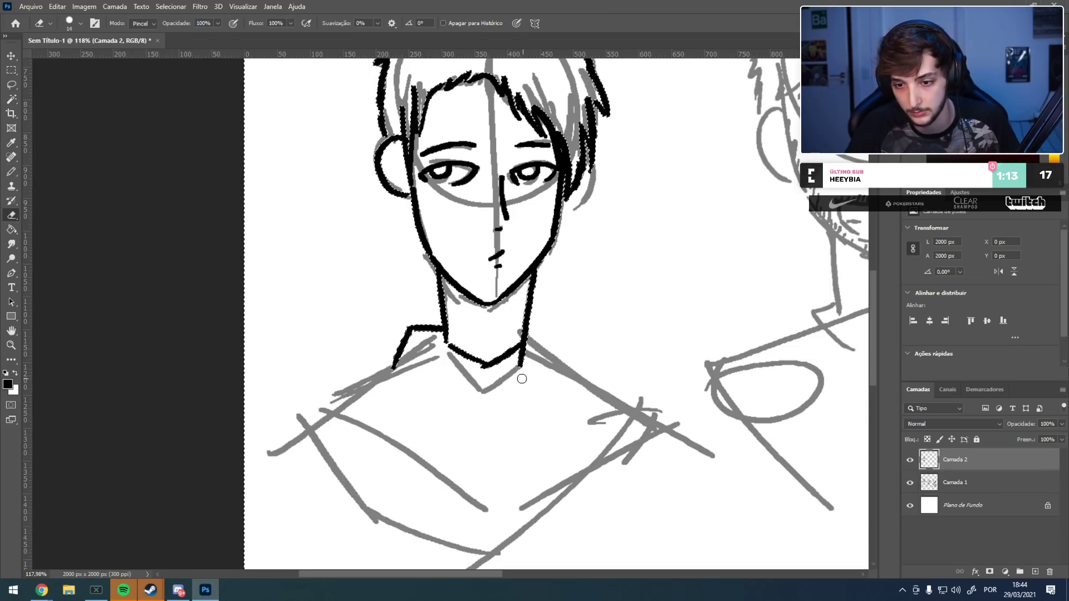
key("m")
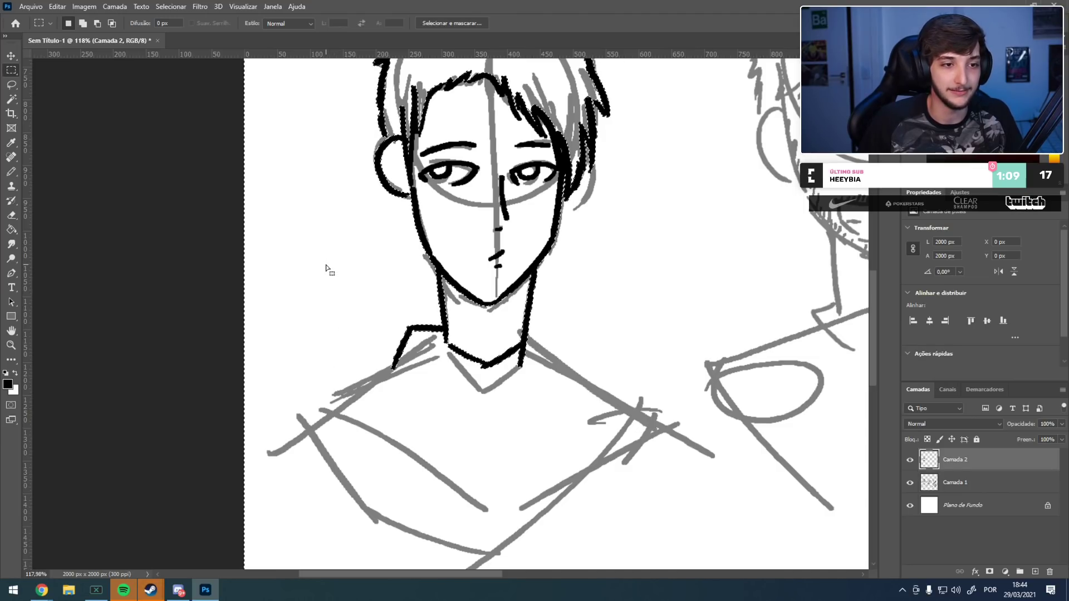
key("ctrl+d")
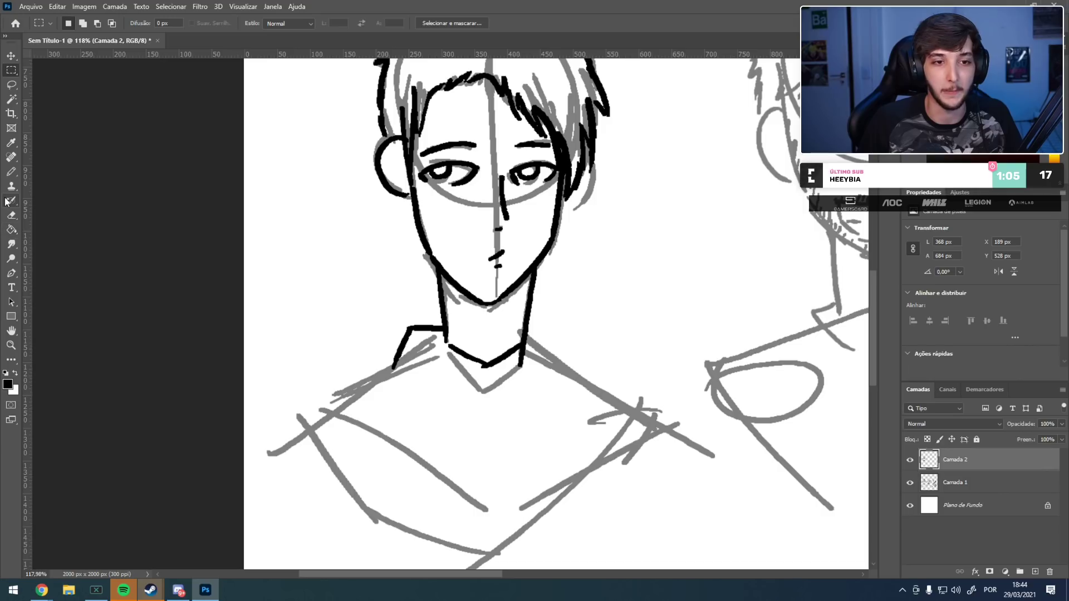
- Undo the trial collar flaps, shoulder lines and vertical shirt stripes inked on the first figure
left_click(11, 176)
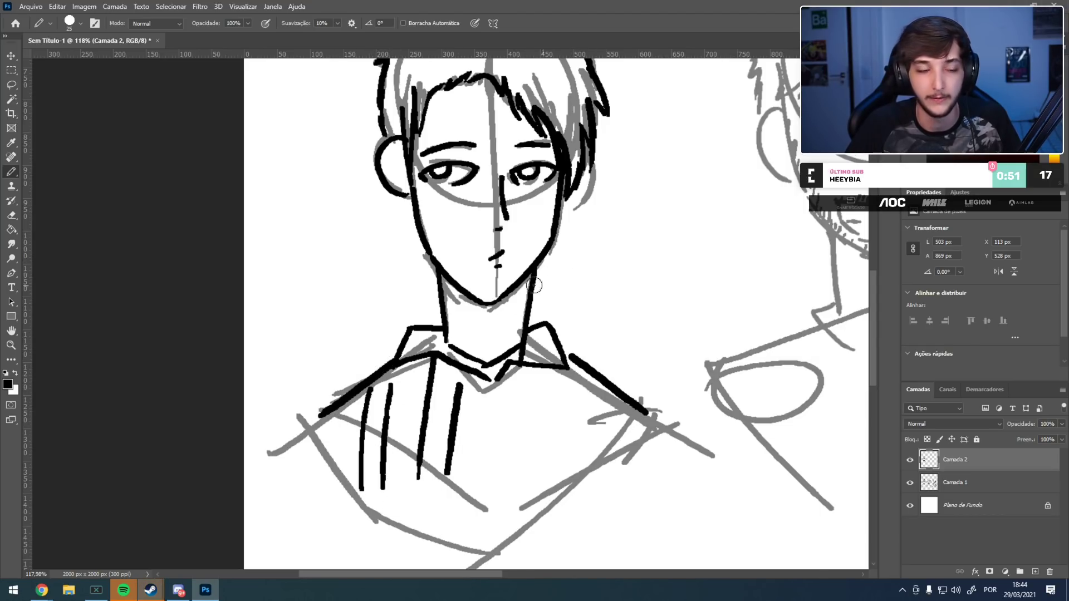
key("ctrl+z")
key("ctrl+z")
key("ctrl+z")
key("ctrl+z")
key("ctrl+z")
key("ctrl+z")
key("ctrl+z")
key("ctrl+z")
key("ctrl+z")
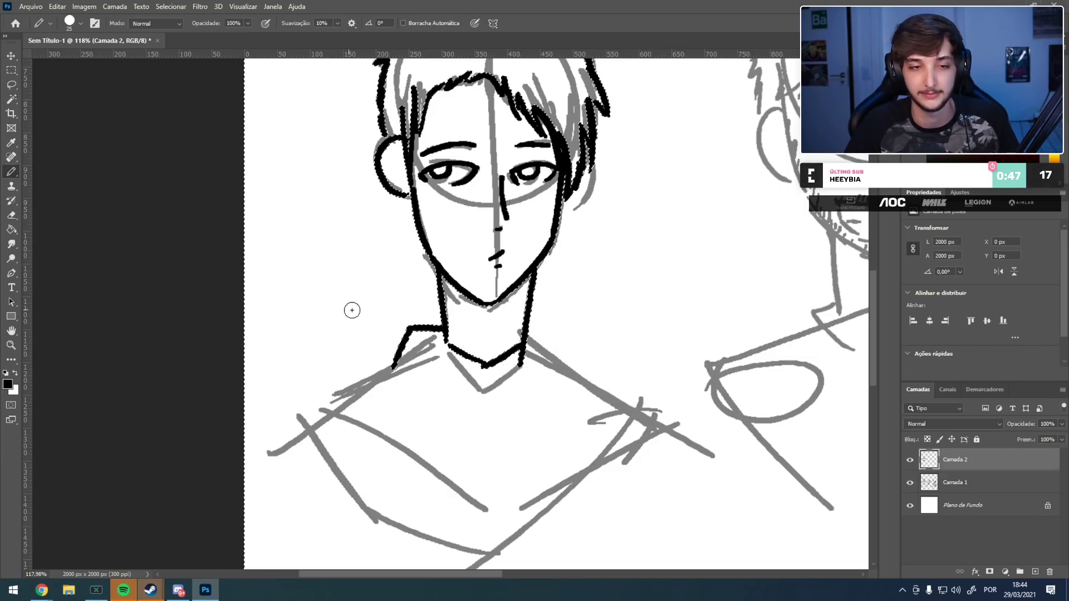
- Clear the selection and erase the leftover collar and neckline strokes around the base of the first figure's neck
key("m")
left_click(298, 260)
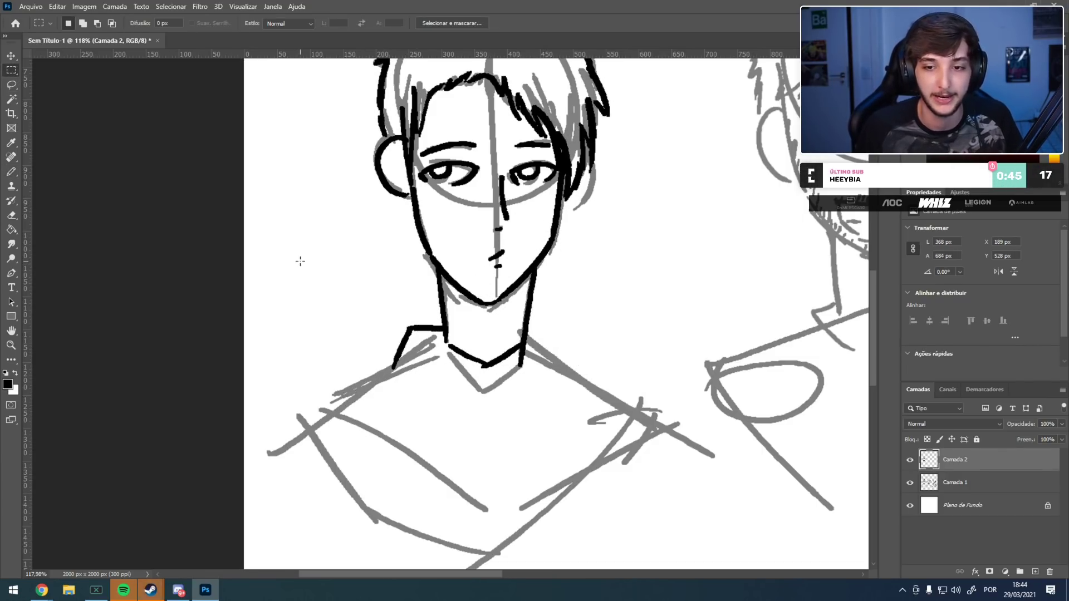
key("e")
left_click_drag(423, 328, 438, 329)
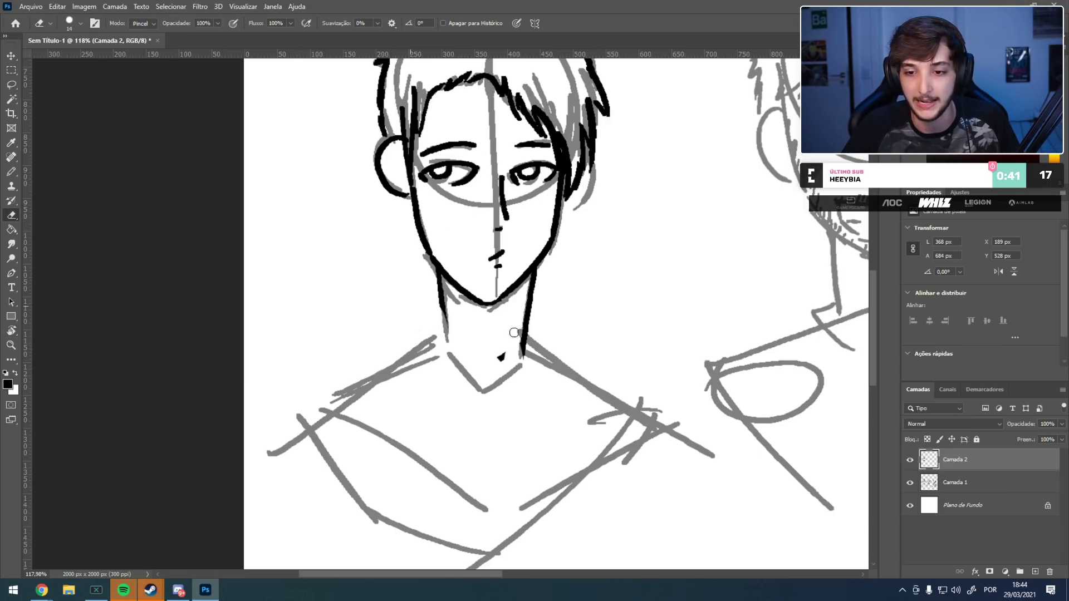
- Ink a V-shaped neckline, both shoulder lines and the short upper-arm lines on the first figure
key("b")
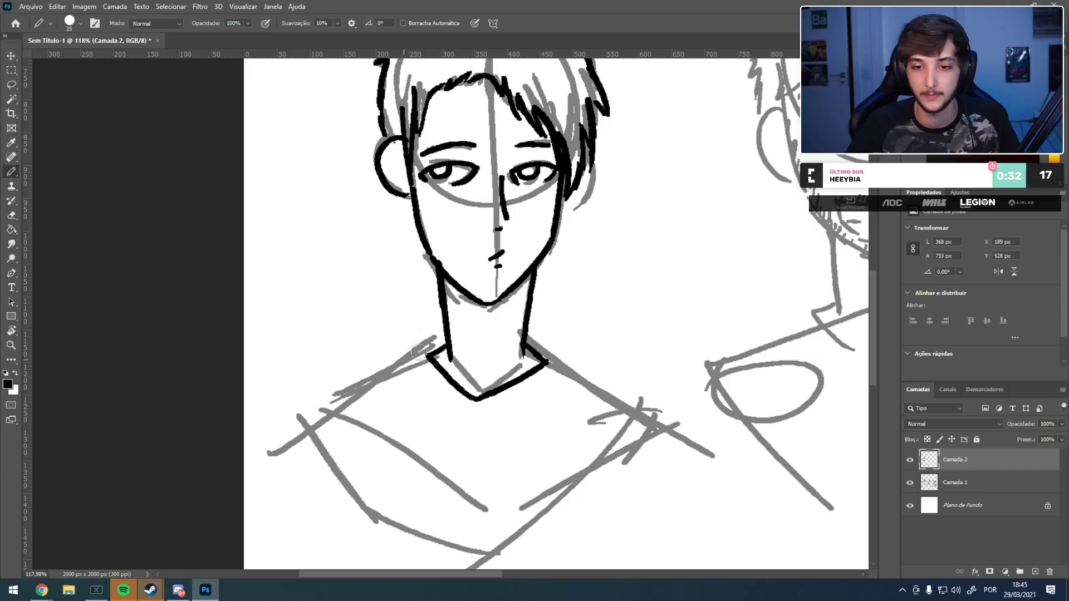
mouse_move(440, 329)
left_mouse_down()
mouse_move(307, 419)
mouse_move(310, 460)
left_mouse_up()
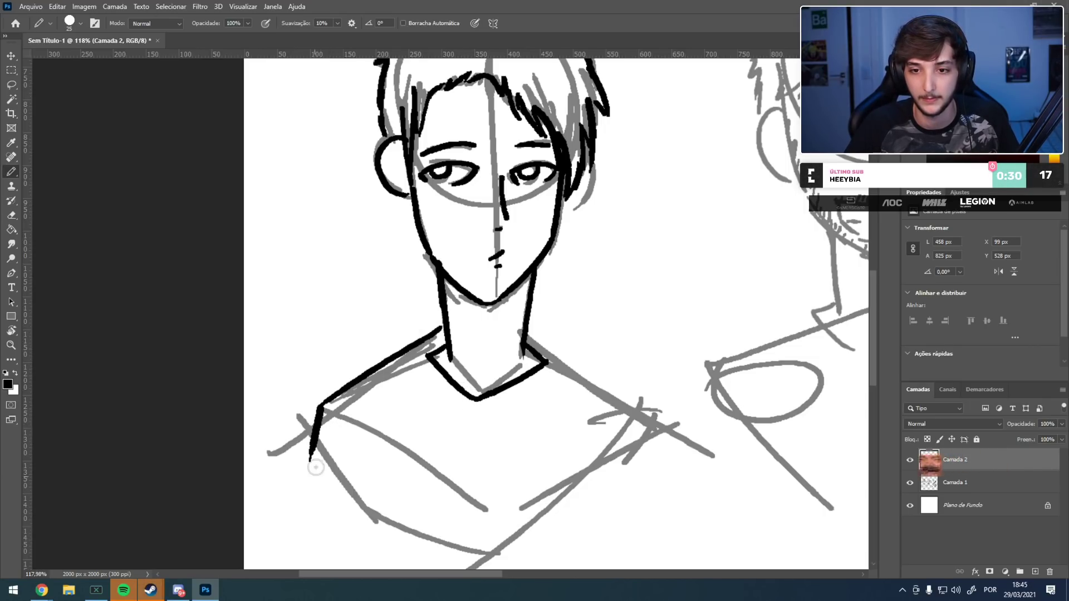
key("ctrl+z")
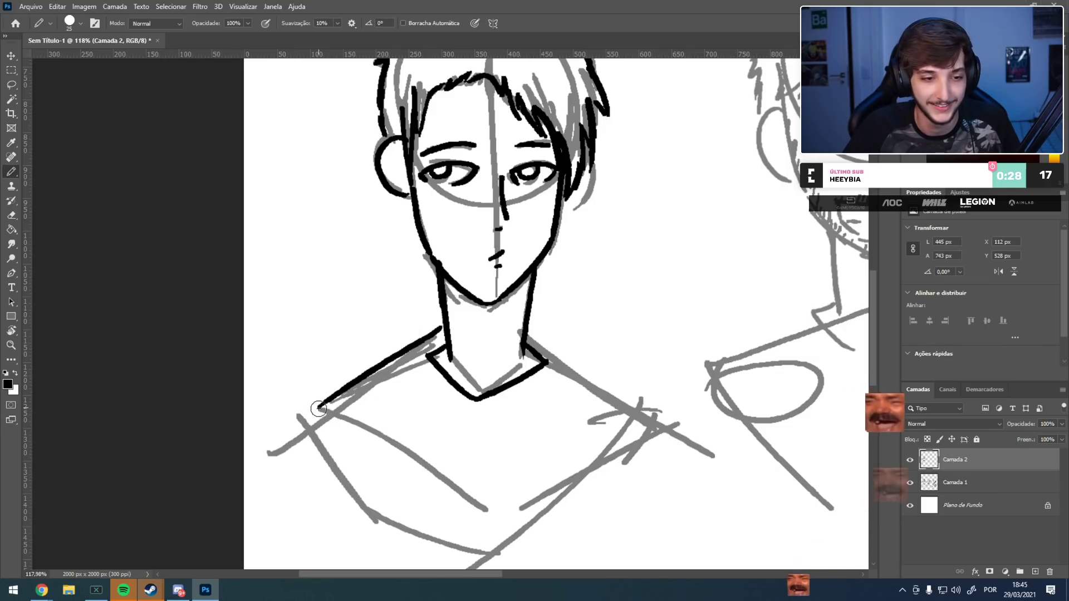
left_click_drag(318, 407, 304, 478)
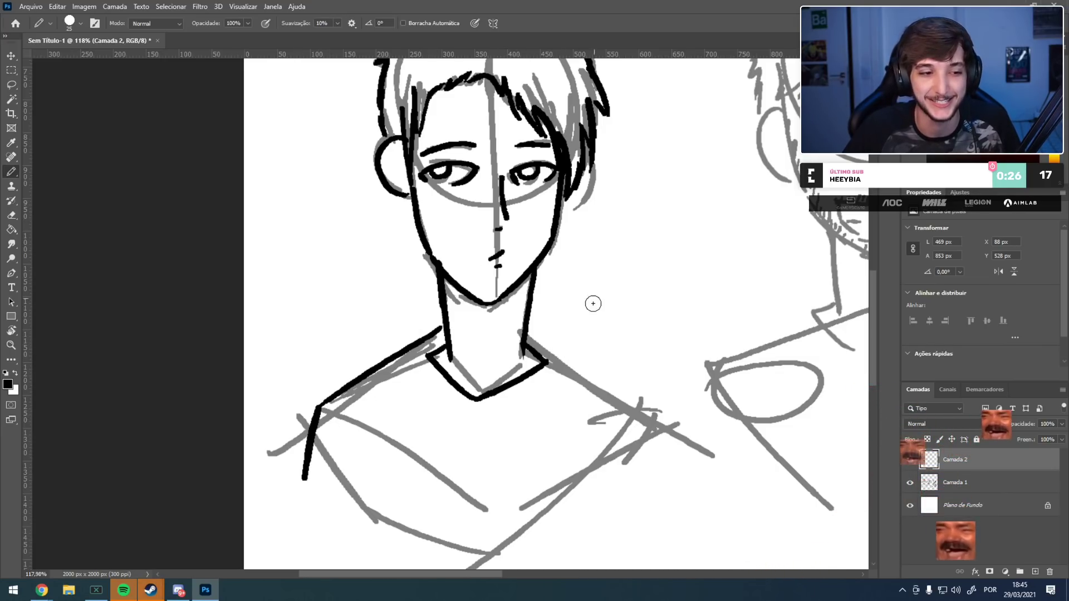
mouse_move(541, 360)
left_mouse_down()
mouse_move(480, 292)
mouse_move(597, 349)
mouse_move(579, 430)
left_mouse_up()
- Ink the visible lower part of the ear beneath the hair on the right-hand side of the first figure's head
left_click_drag(401, 260, 451, 387)
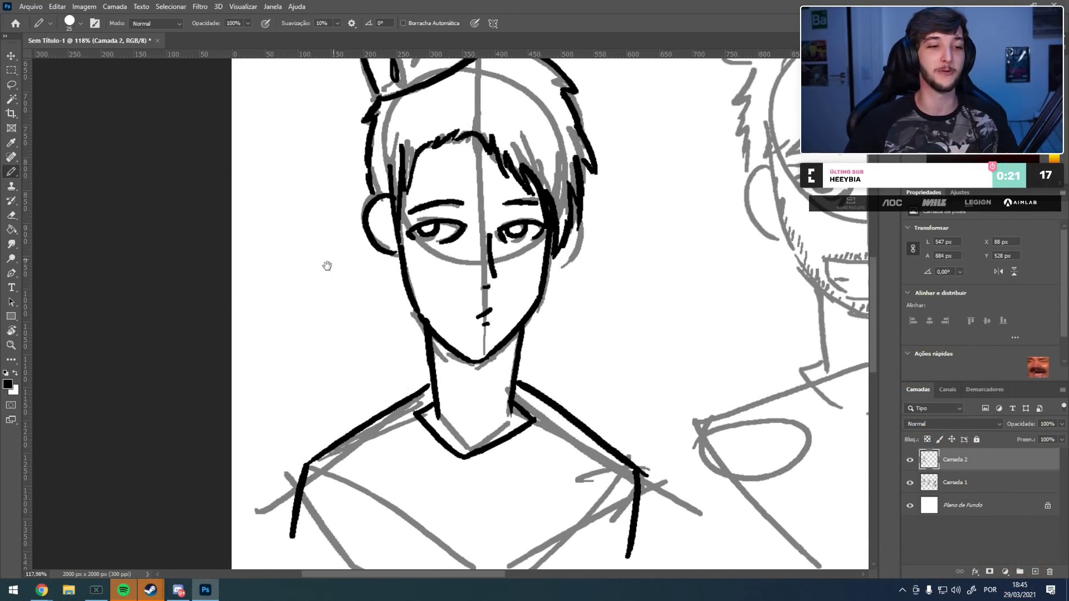
left_click_drag(447, 327, 443, 270)
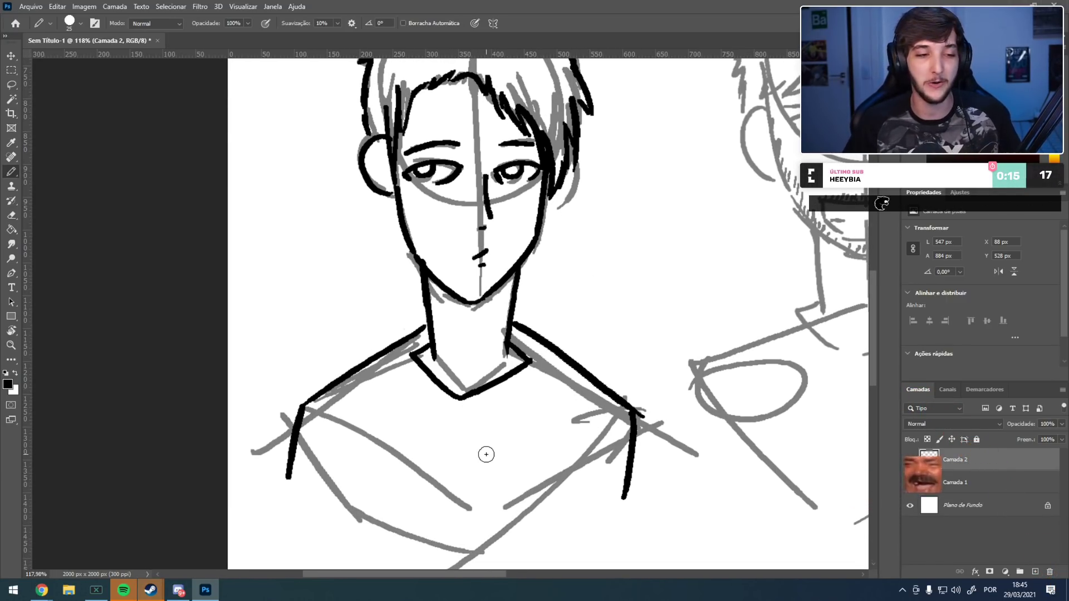
left_click_drag(458, 321, 323, 350)
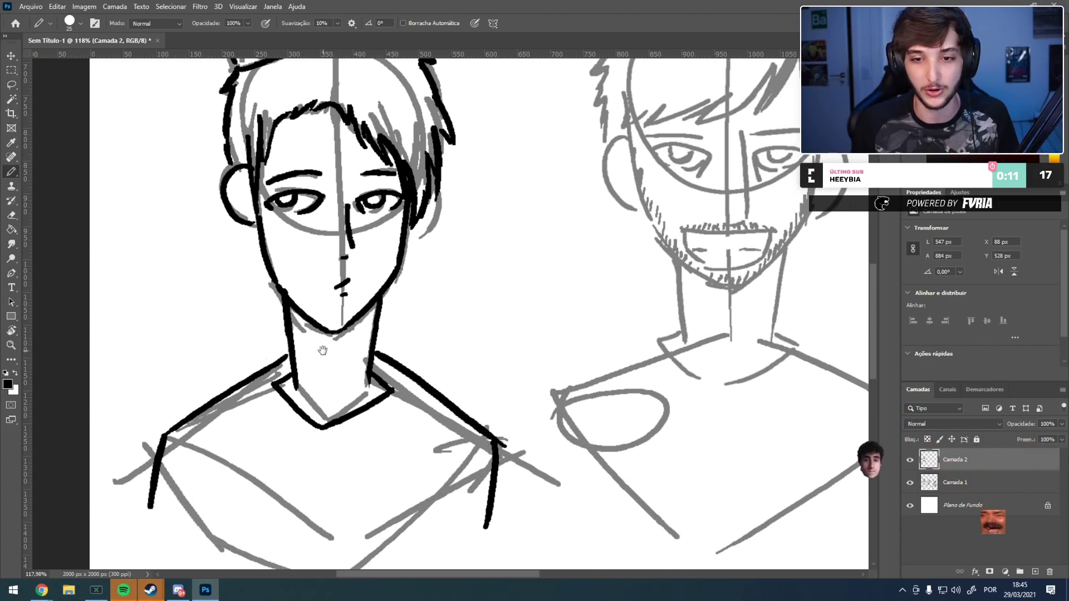
scroll(342, 178, "up", 3)
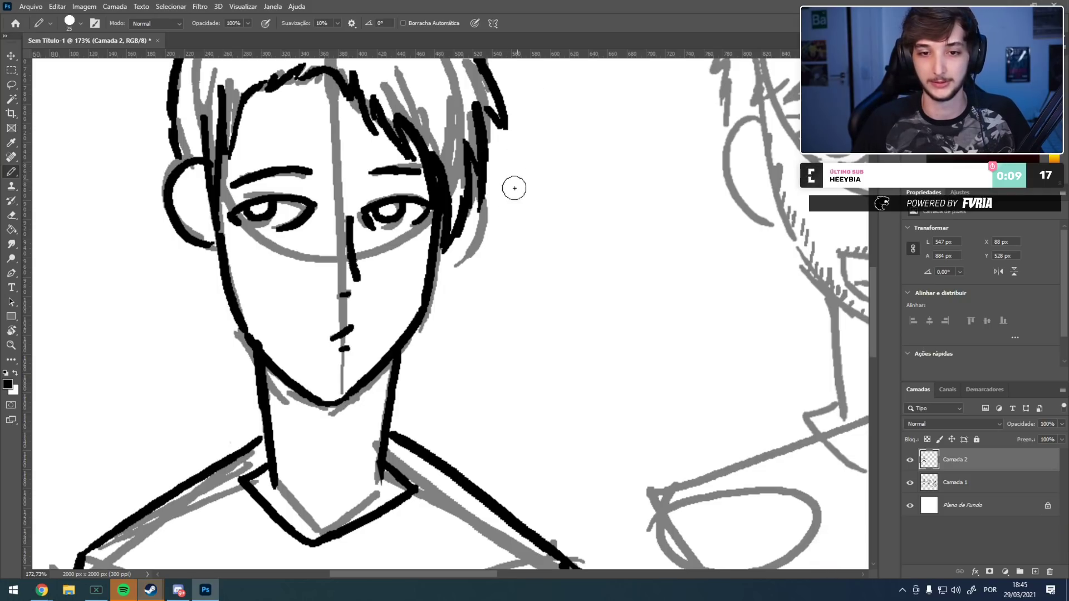
mouse_move(475, 202)
left_mouse_down()
mouse_move(444, 257)
mouse_move(477, 206)
left_mouse_up()
key("ctrl+z")
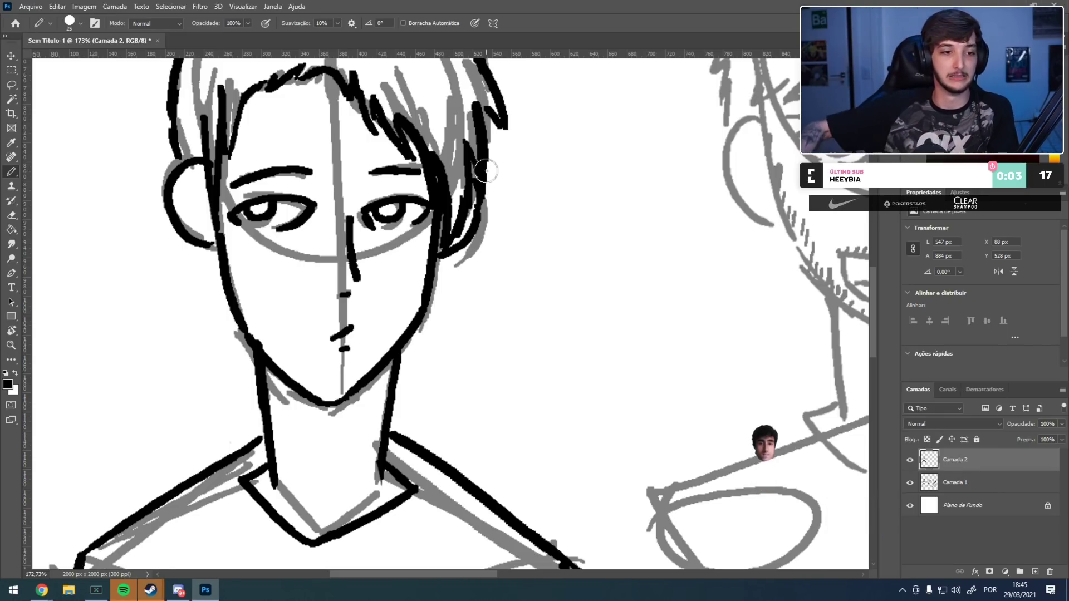
- Ink the right-hand side of the second figure's face from the temple down to the chin
mouse_move(599, 319)
left_mouse_down()
mouse_move(455, 302)
mouse_move(145, 298)
mouse_move(219, 337)
mouse_move(305, 327)
left_mouse_up()
scroll(450, 303, "down", 5)
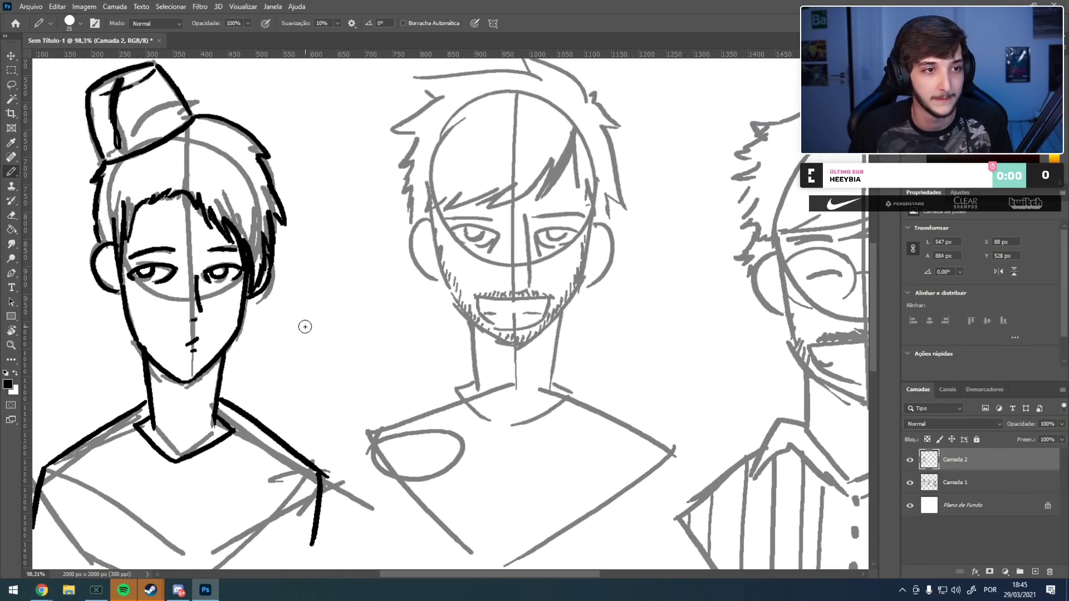
scroll(350, 318, "up", 2)
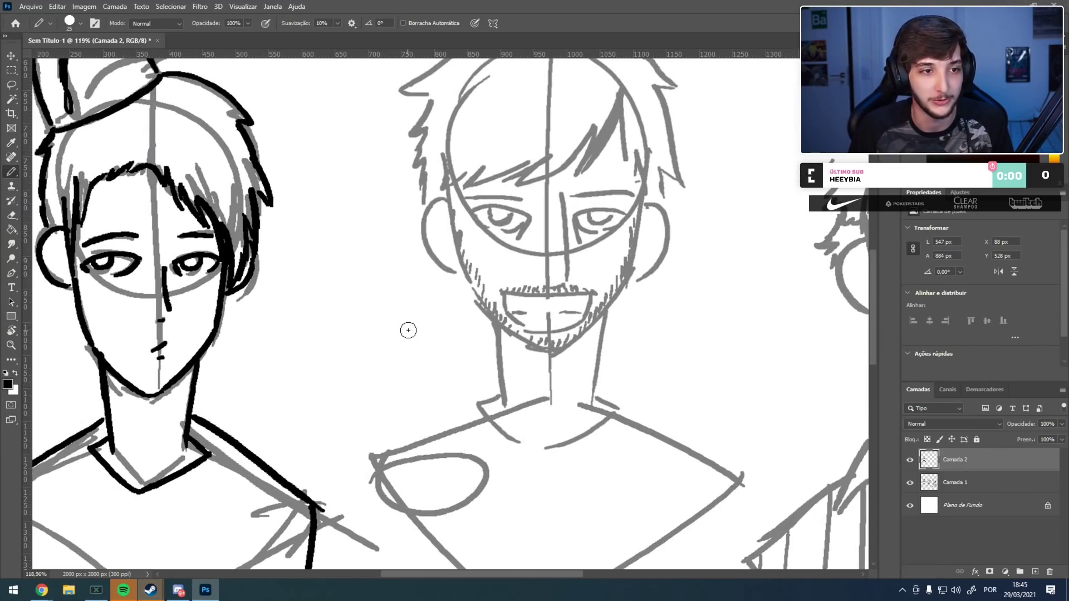
mouse_move(513, 356)
left_mouse_down()
mouse_move(425, 337)
mouse_move(355, 357)
left_mouse_up()
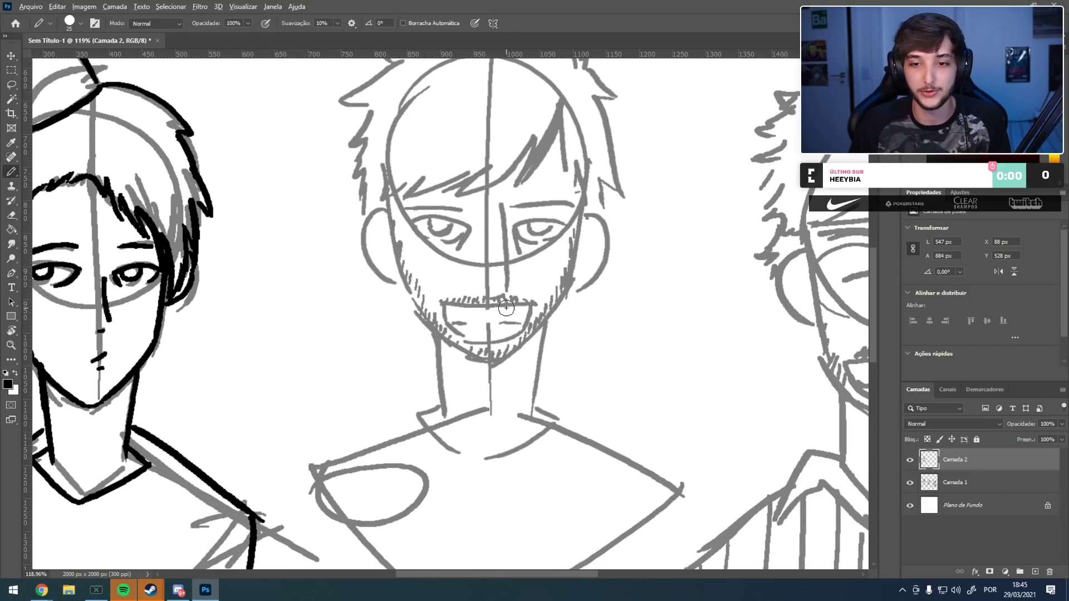
scroll(506, 308, "up", 2)
left_click_drag(709, 292, 603, 353)
scroll(444, 247, "up", 1)
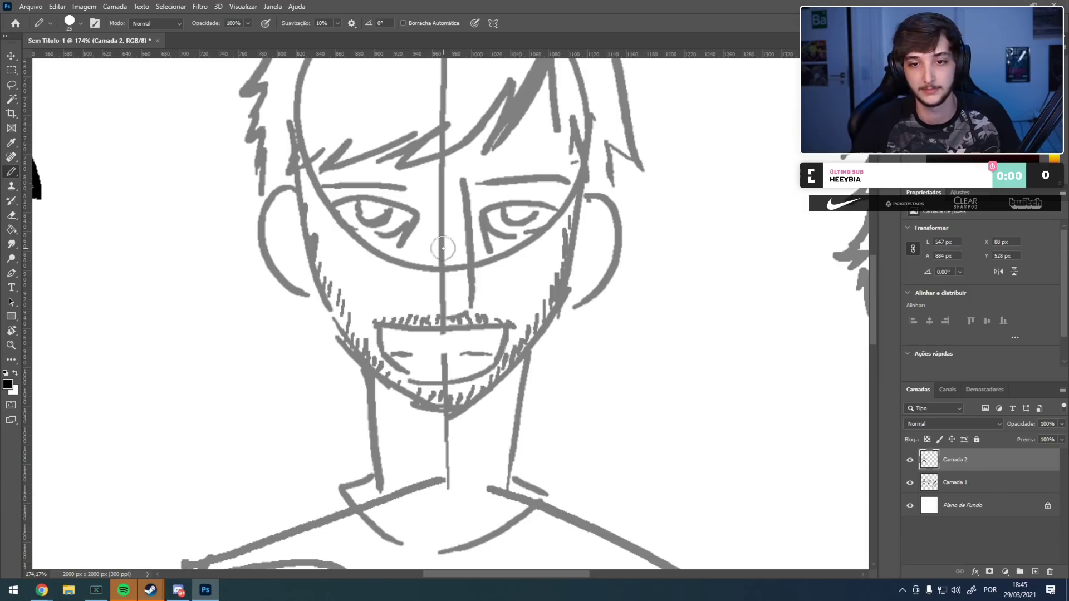
left_click_drag(583, 164, 558, 315)
key("ctrl+z")
mouse_move(583, 155)
left_mouse_down()
mouse_move(552, 309)
mouse_move(493, 394)
left_mouse_up()
key("ctrl+z")
left_click_drag(545, 309, 488, 384)
key("ctrl+z")
left_click_drag(559, 286, 467, 401)
key("ctrl+z")
left_click_drag(559, 289, 476, 391)
key("ctrl+z")
mouse_move(554, 300)
left_mouse_down()
mouse_move(458, 400)
mouse_move(518, 356)
mouse_move(430, 411)
left_mouse_up()
key("ctrl+z")
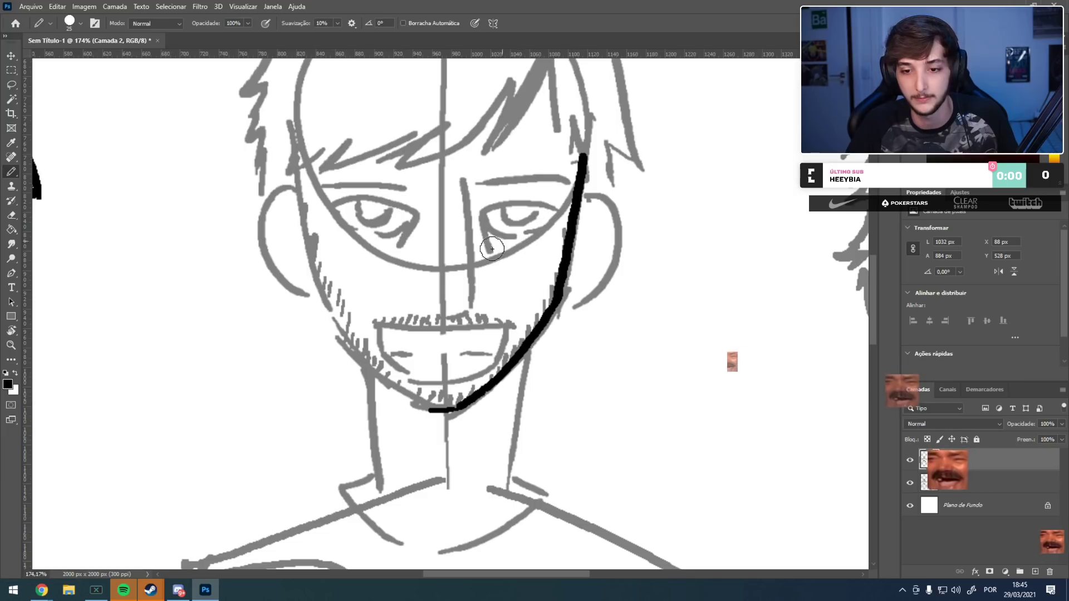
- Ink the left-hand side of the second figure's face and join the jawline to the chin
left_click_drag(297, 167, 334, 317)
key("ctrl+z")
key("ctrl+z")
mouse_move(297, 171)
left_mouse_down()
mouse_move(326, 305)
mouse_move(367, 376)
mouse_move(389, 386)
left_mouse_up()
key("ctrl+z")
left_click_drag(333, 309, 420, 404)
key("ctrl+z")
left_click_drag(333, 309, 429, 409)
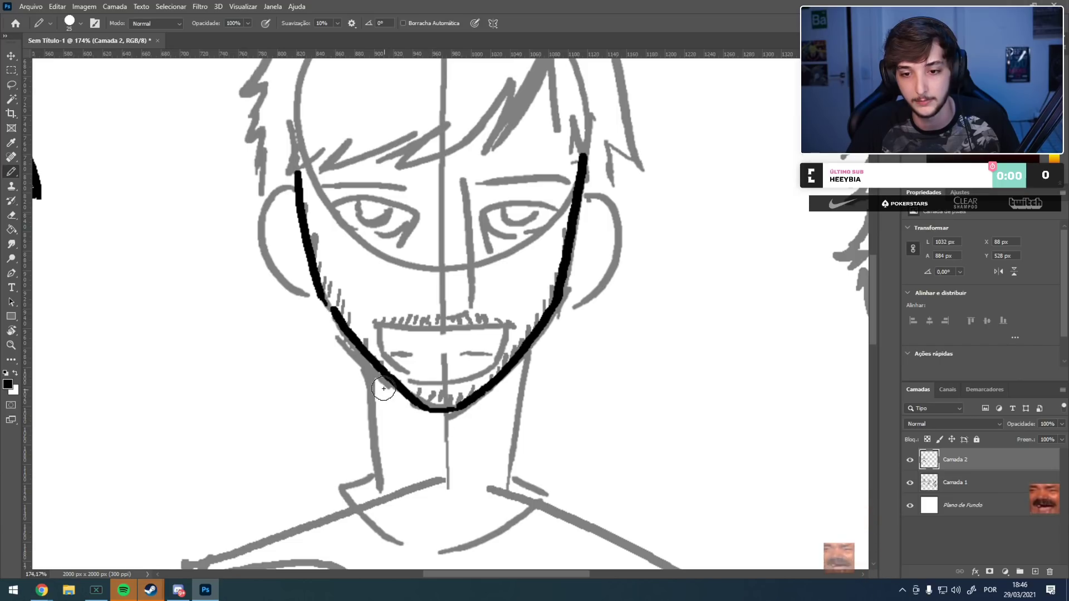
key("ctrl+z")
left_click_drag(326, 305, 431, 408)
key("ctrl+z")
left_click_drag(320, 298, 412, 400)
- Ink both sides of the second figure's neck from the jaw down to the collar
left_click_drag(359, 372, 382, 493)
key("ctrl+z")
left_click_drag(526, 346, 508, 481)
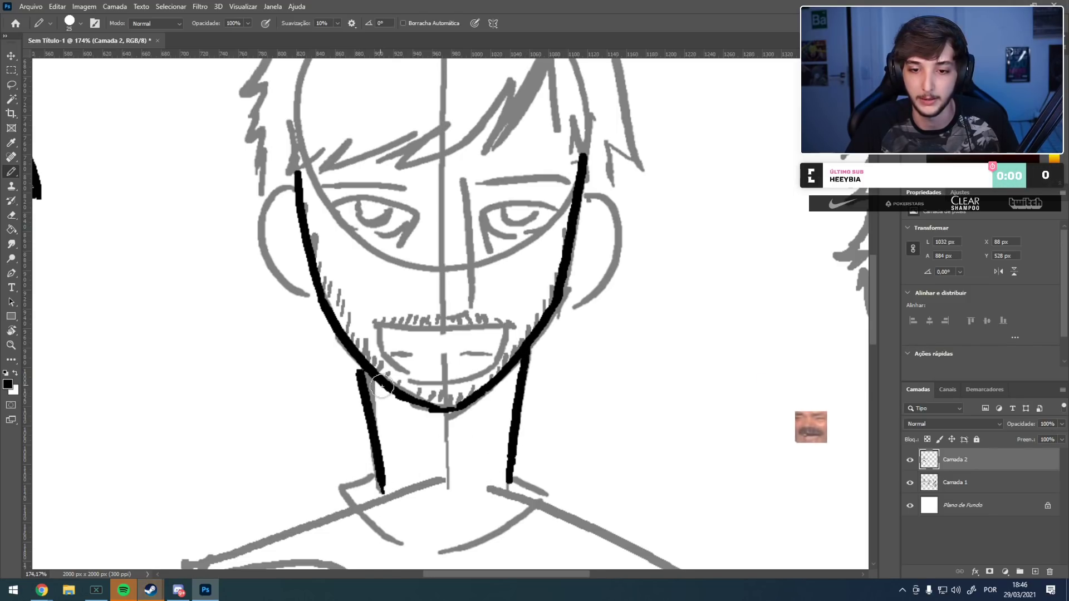
- Ink both of the second figure's eyes with upper lids, lower lid strokes and irises
scroll(408, 283, "up", 2)
mouse_move(413, 305)
left_mouse_down()
mouse_move(362, 290)
mouse_move(327, 298)
left_mouse_up()
key("ctrl+z")
key("ctrl+z")
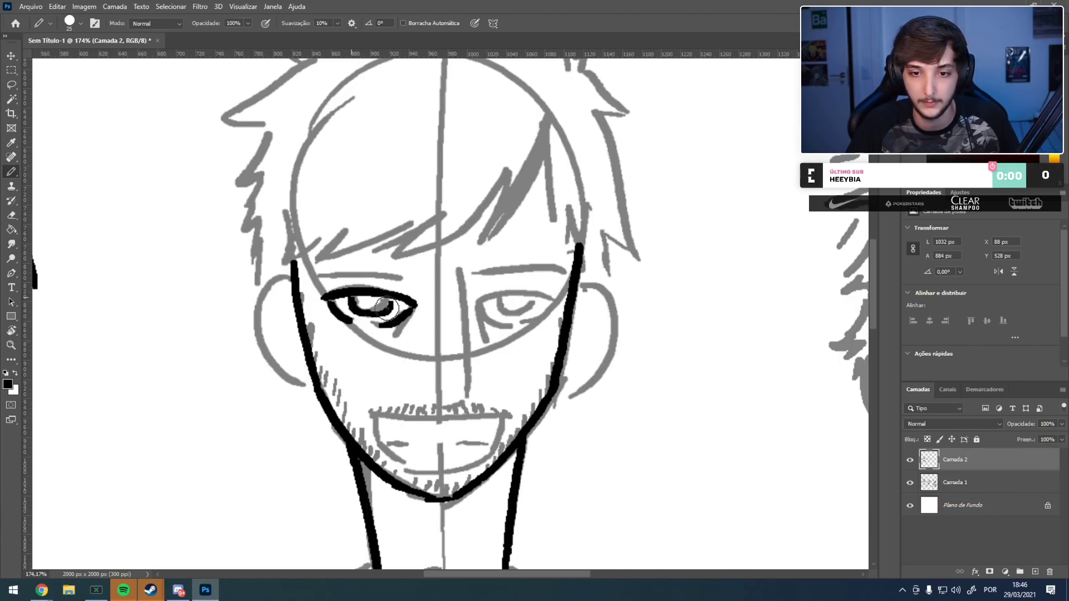
left_click_drag(548, 301, 505, 311)
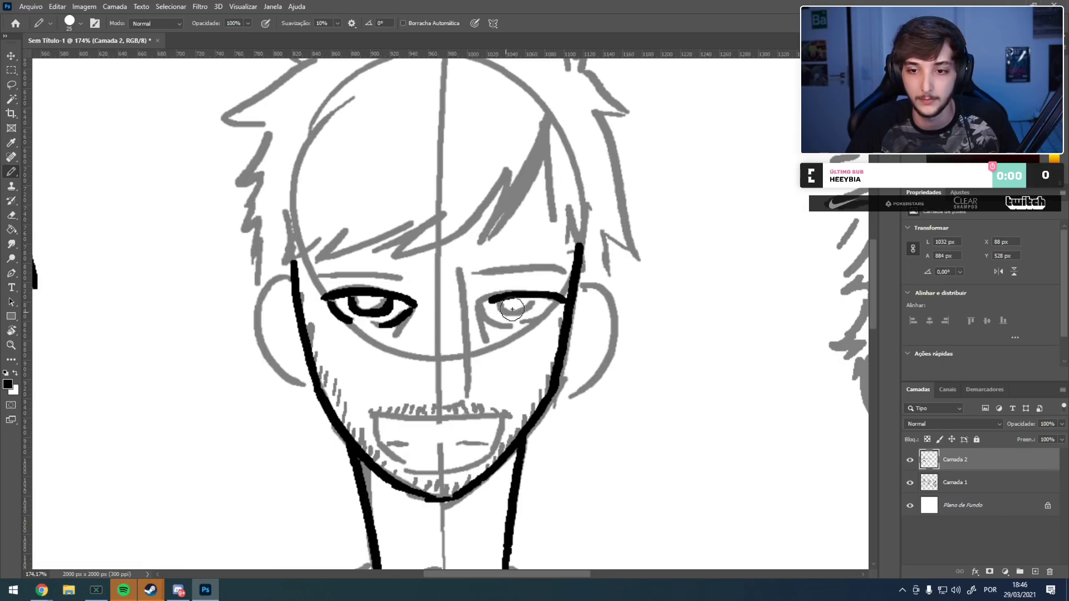
key("ctrl+z")
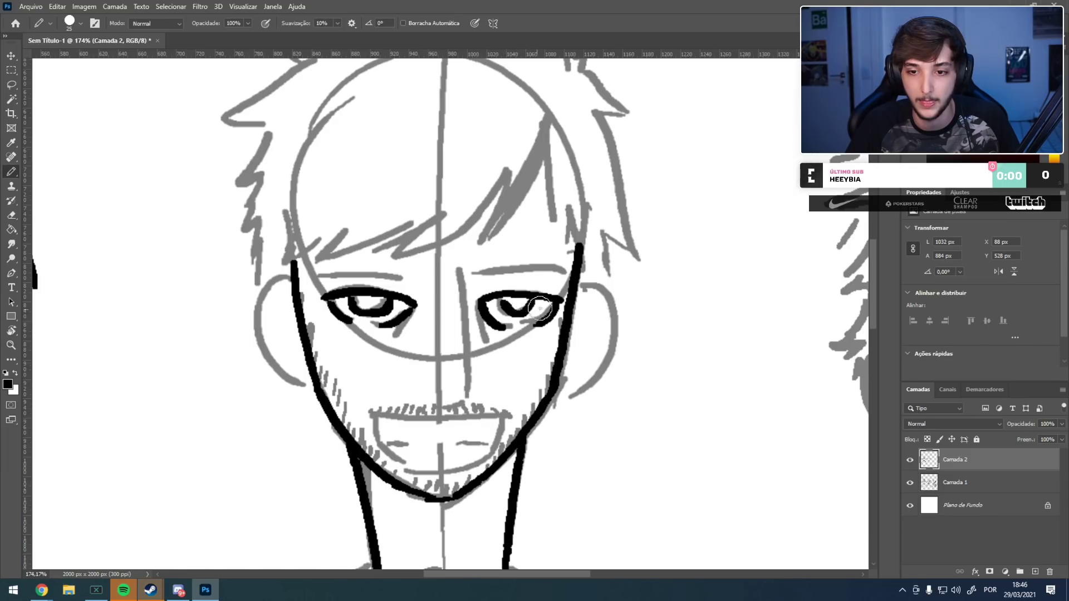
- Ink the second figure's nose line and the short stroke under it, and thin the line's lower end with the Eraser
left_click_drag(456, 271, 471, 392)
key("ctrl+z")
left_click_drag(456, 271, 471, 393)
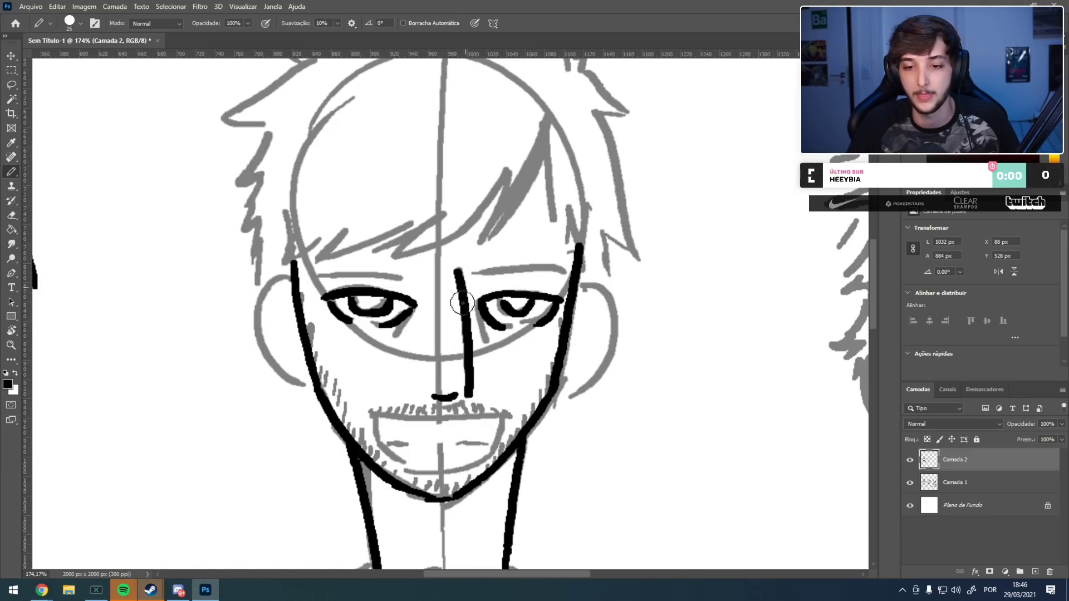
key("e")
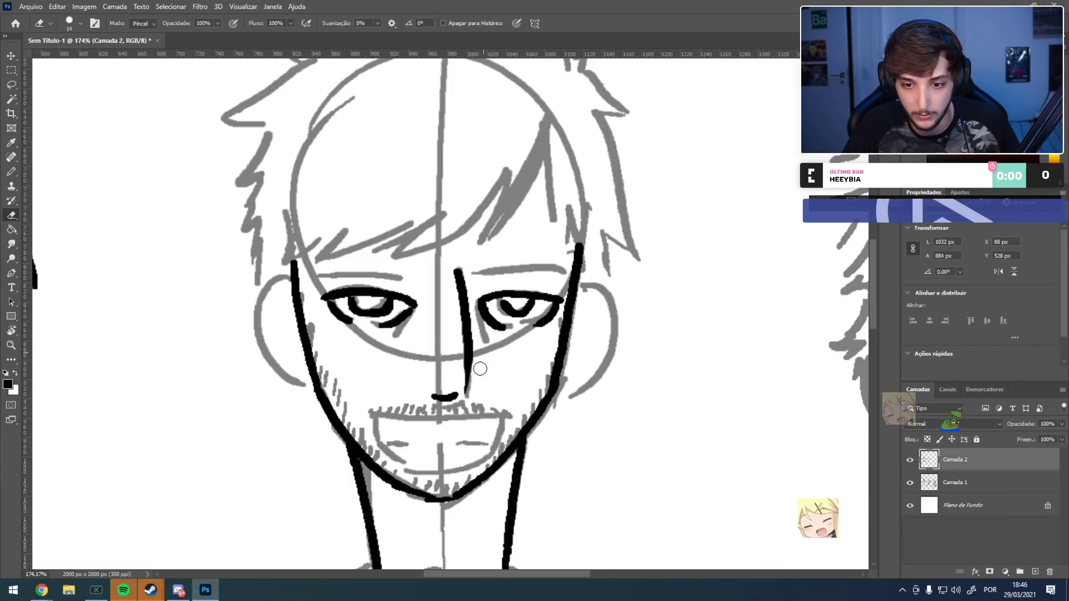
key("b")
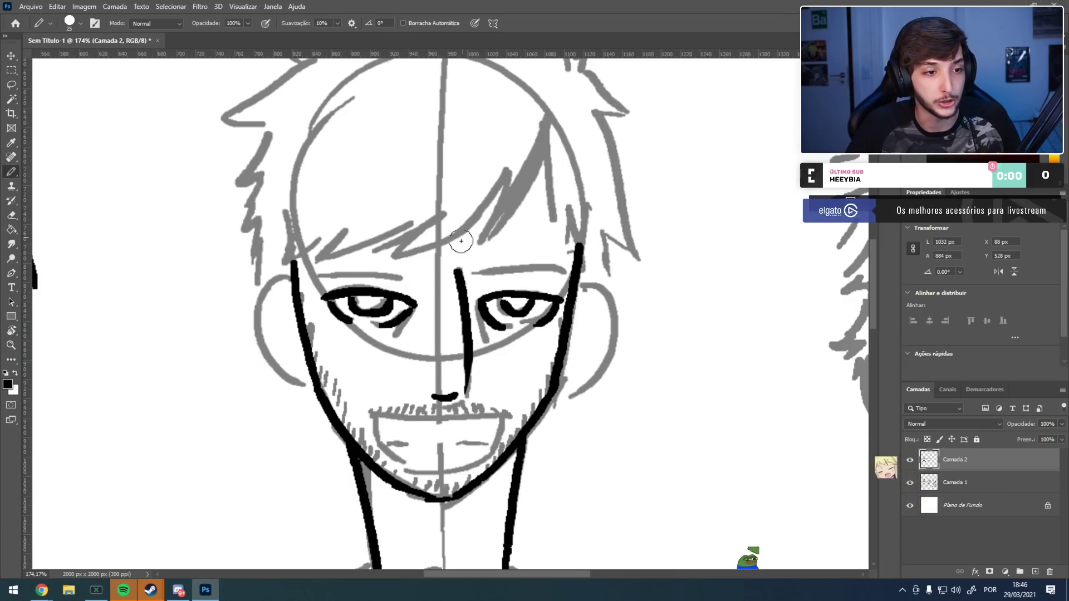
- Ink two nearly straight eyebrows above the second figure's eyes
left_click_drag(413, 280, 320, 276)
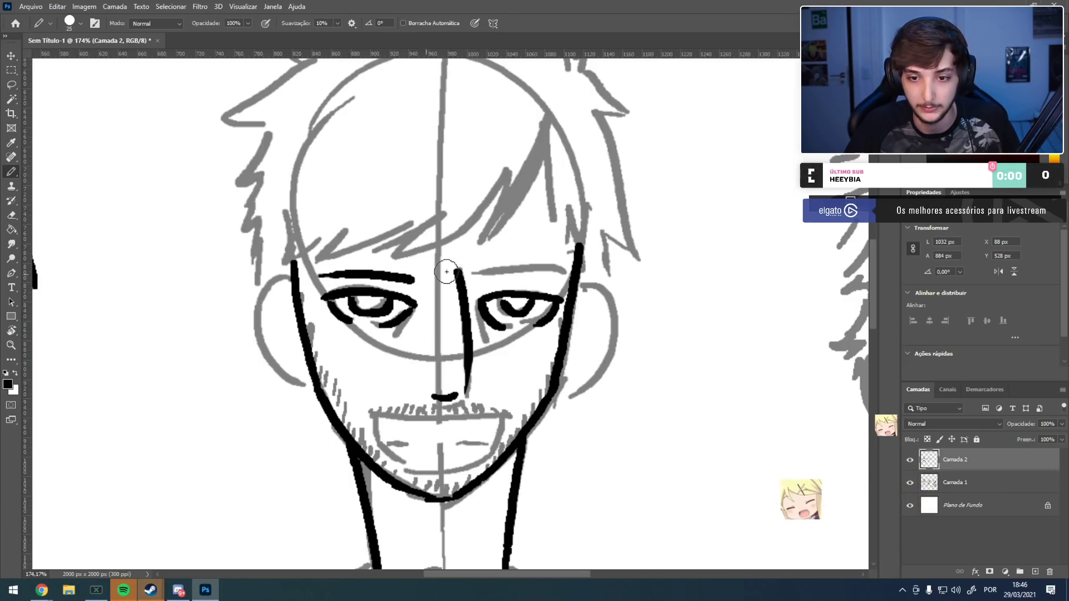
left_click_drag(563, 272, 474, 273)
key("ctrl+z")
left_click_drag(560, 271, 480, 277)
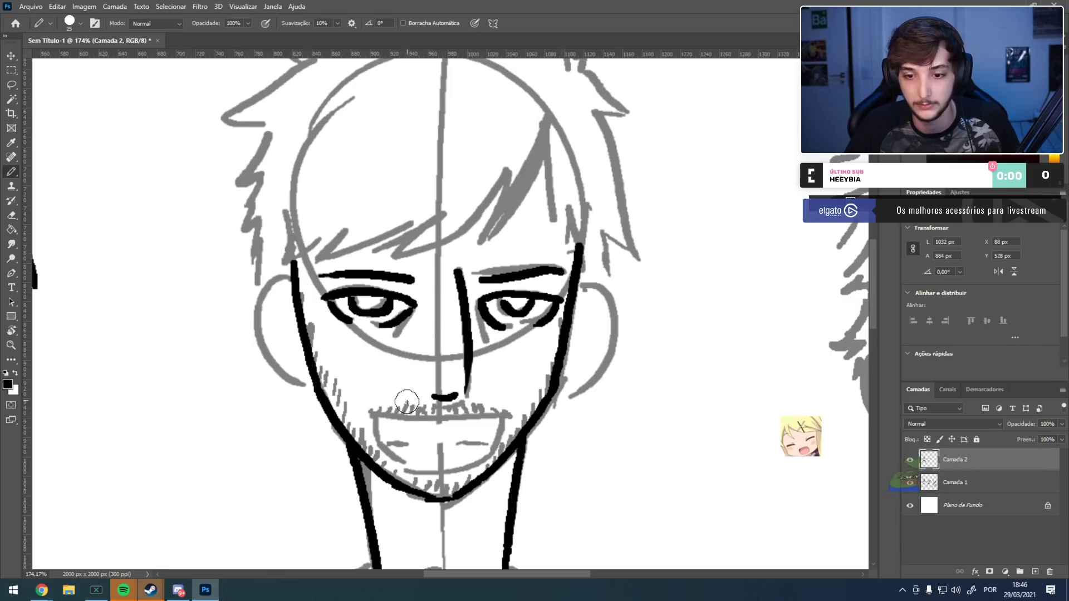
- Ink the second figure's open smiling mouth with a straight upper edge, curved sides and small strokes inside the corners
left_click_drag(500, 412, 374, 413)
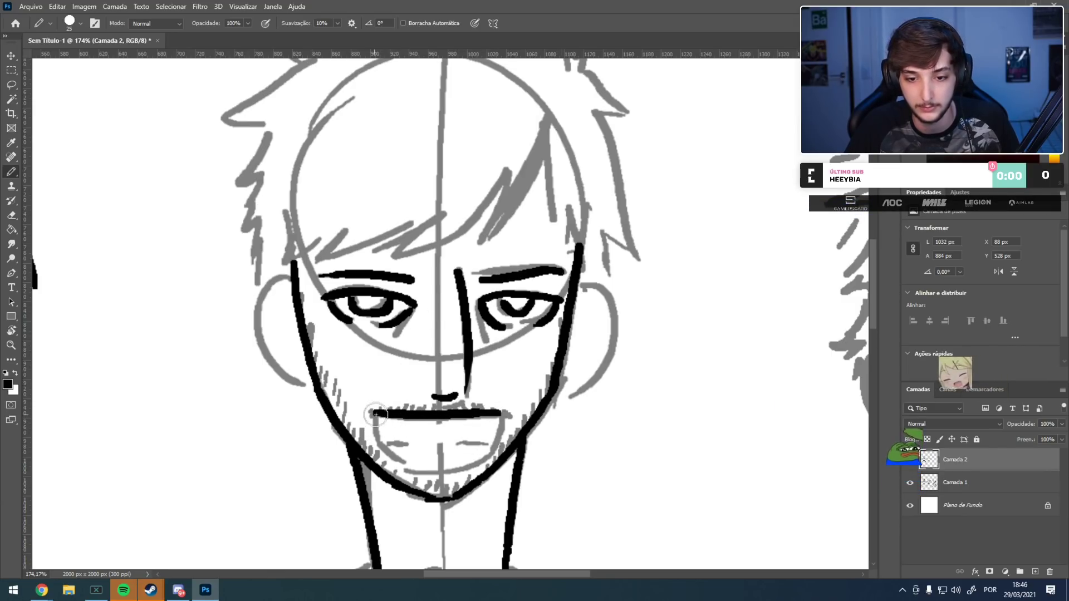
left_click_drag(499, 414, 468, 473)
key("ctrl+z")
left_click_drag(501, 416, 462, 476)
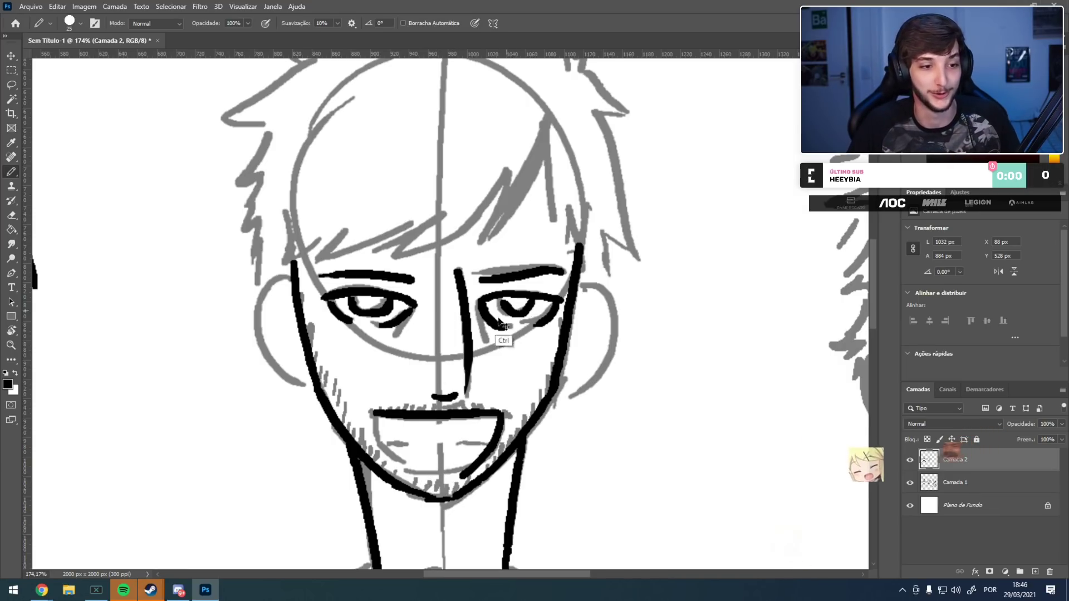
key("ctrl+z")
left_click_drag(375, 415, 402, 461)
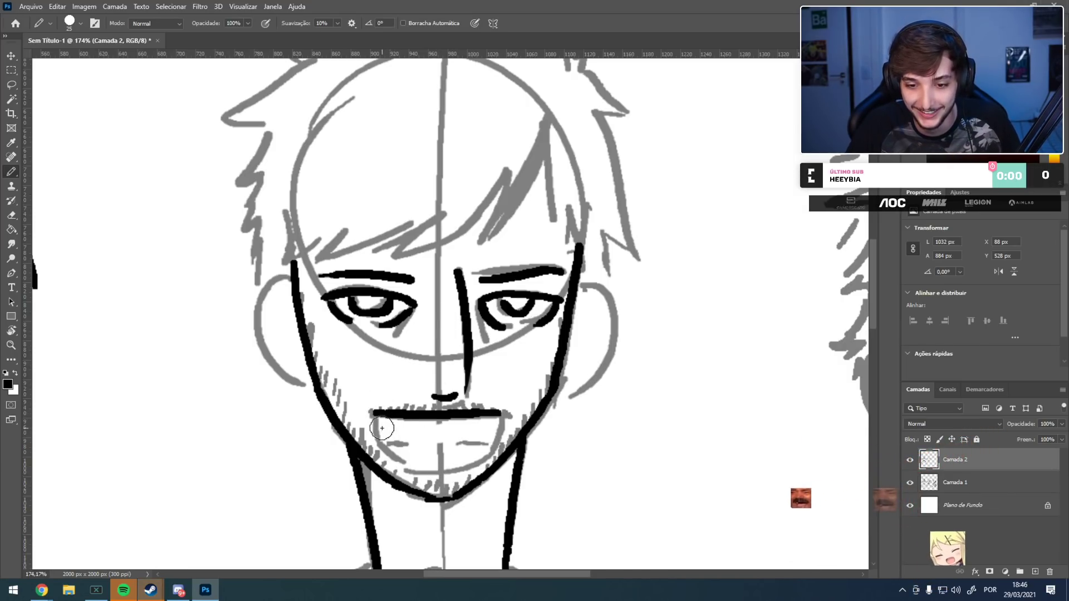
mouse_move(502, 413)
left_mouse_down()
mouse_move(487, 451)
mouse_move(410, 463)
mouse_move(492, 439)
left_mouse_up()
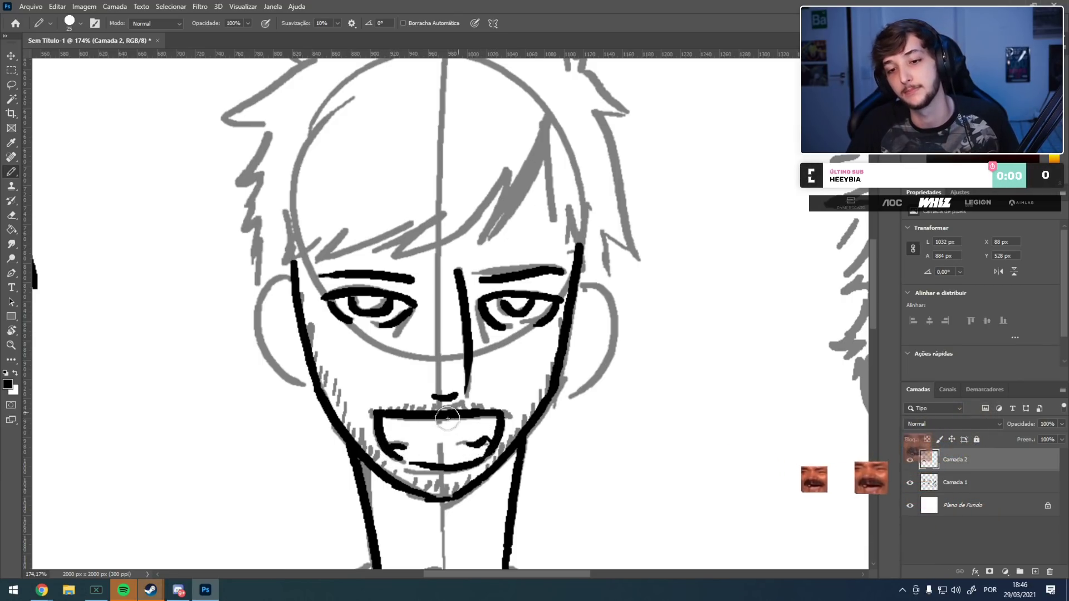
left_click_drag(436, 398, 413, 409)
mouse_move(406, 404)
left_mouse_down()
mouse_move(427, 401)
mouse_move(407, 409)
left_mouse_up()
key("ctrl+z")
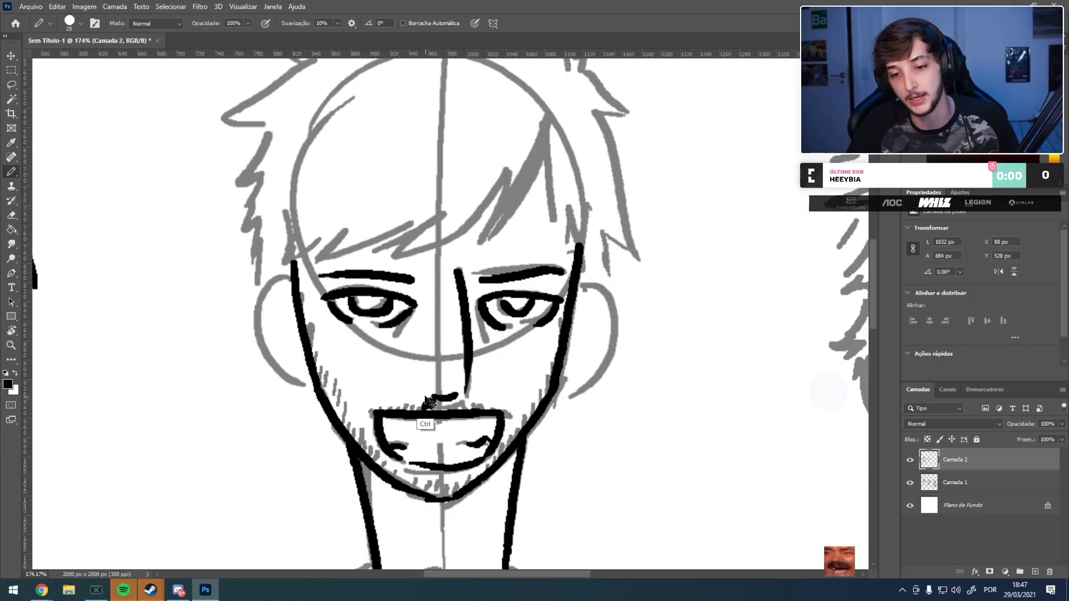
- Reduce the pencil size to 11 px and ink short moustache hairs and beard stubble along the second figure's jaw
scroll(419, 426, "up", 3)
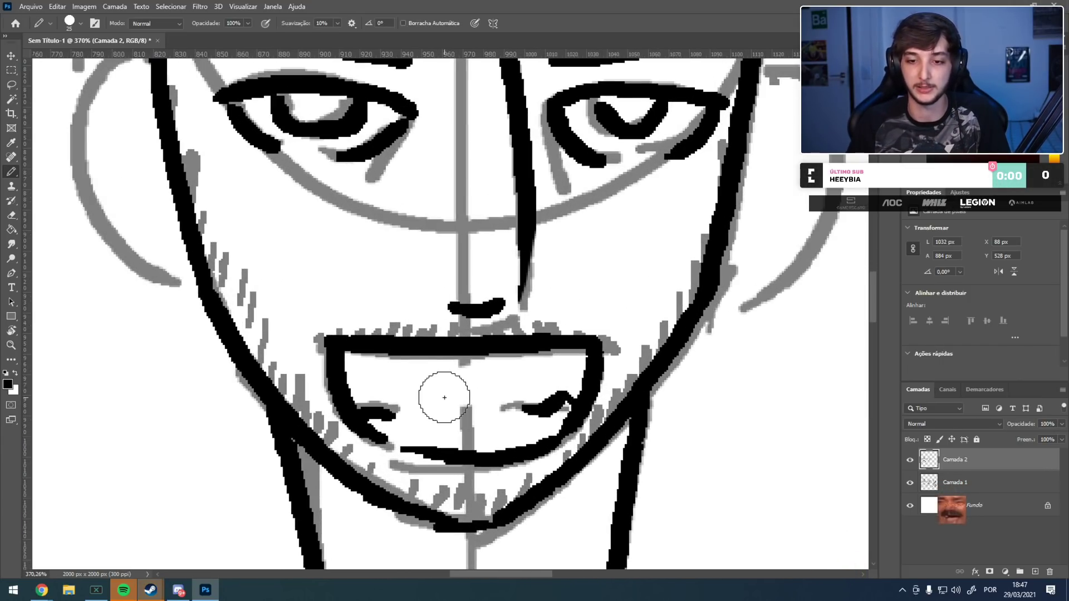
left_click_drag(446, 305, 423, 306, "alt")
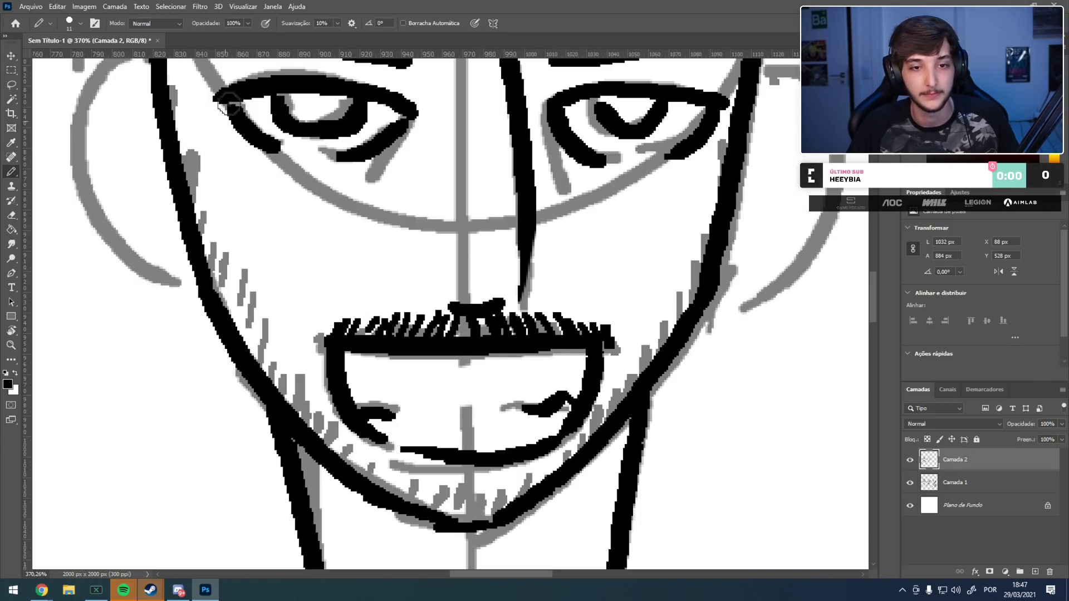
key("ctrl+z")
left_click_drag(204, 197, 197, 233)
mouse_move(200, 238)
left_mouse_down()
mouse_move(225, 240)
mouse_move(303, 408)
mouse_move(323, 405)
mouse_move(342, 435)
mouse_move(370, 438)
mouse_move(339, 453)
mouse_move(359, 467)
mouse_move(404, 460)
mouse_move(451, 503)
mouse_move(500, 475)
mouse_move(560, 458)
mouse_move(536, 471)
mouse_move(564, 471)
mouse_move(579, 424)
mouse_move(643, 384)
mouse_move(604, 410)
mouse_move(607, 423)
mouse_move(642, 366)
mouse_move(635, 376)
mouse_move(658, 373)
mouse_move(676, 300)
mouse_move(702, 288)
mouse_move(714, 249)
left_mouse_up()
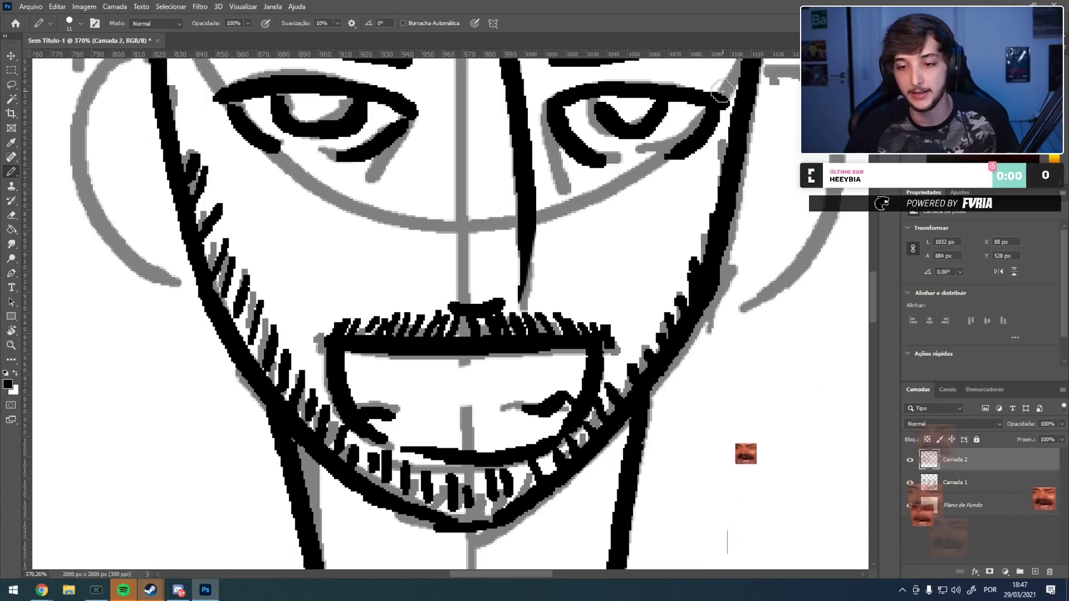
- Reduce the pencil size to 10 px and ink the second figure's jagged side-swept fringe across the forehead
left_click_drag(605, 277, 585, 256)
right_click(575, 262, "alt")
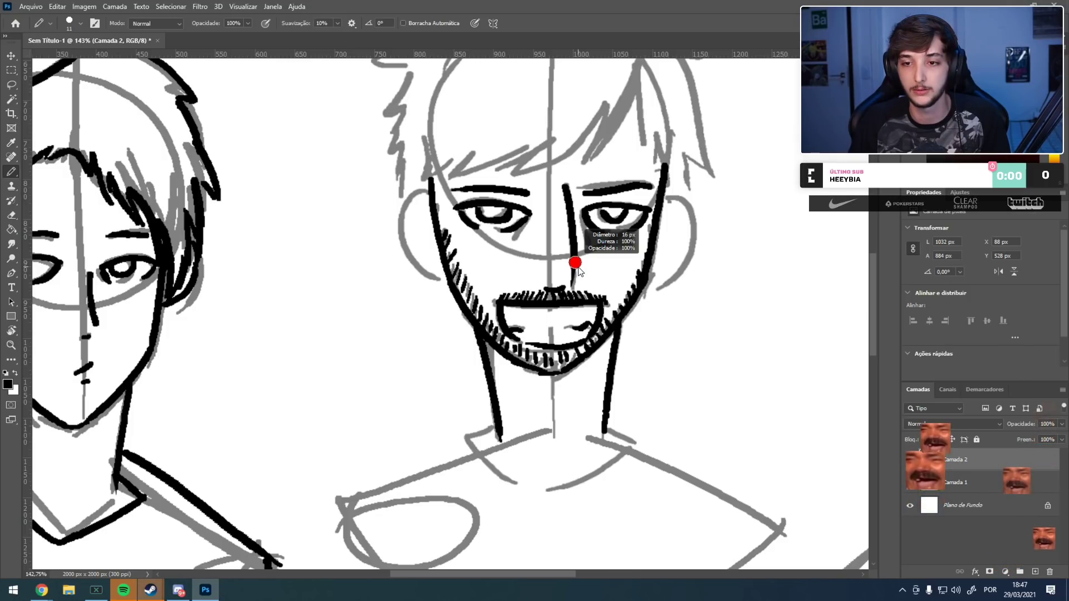
left_click_drag(543, 293, 523, 310)
left_click_drag(533, 150, 468, 238)
left_click_drag(500, 263, 551, 158)
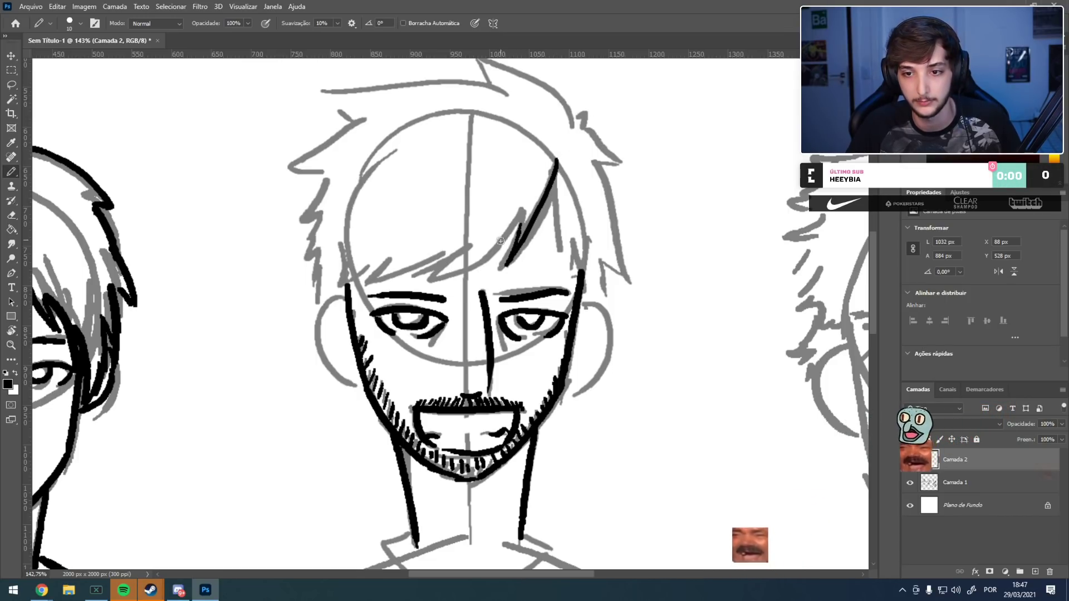
left_click_drag(521, 223, 429, 283)
mouse_move(463, 253)
left_mouse_down()
mouse_move(414, 263)
mouse_move(418, 251)
mouse_move(353, 301)
left_mouse_up()
- Ink short vertical sideburn strokes between the second figure's fringe and the left-hand side of the face
left_click_drag(354, 252, 348, 283)
left_click_drag(341, 237, 339, 295)
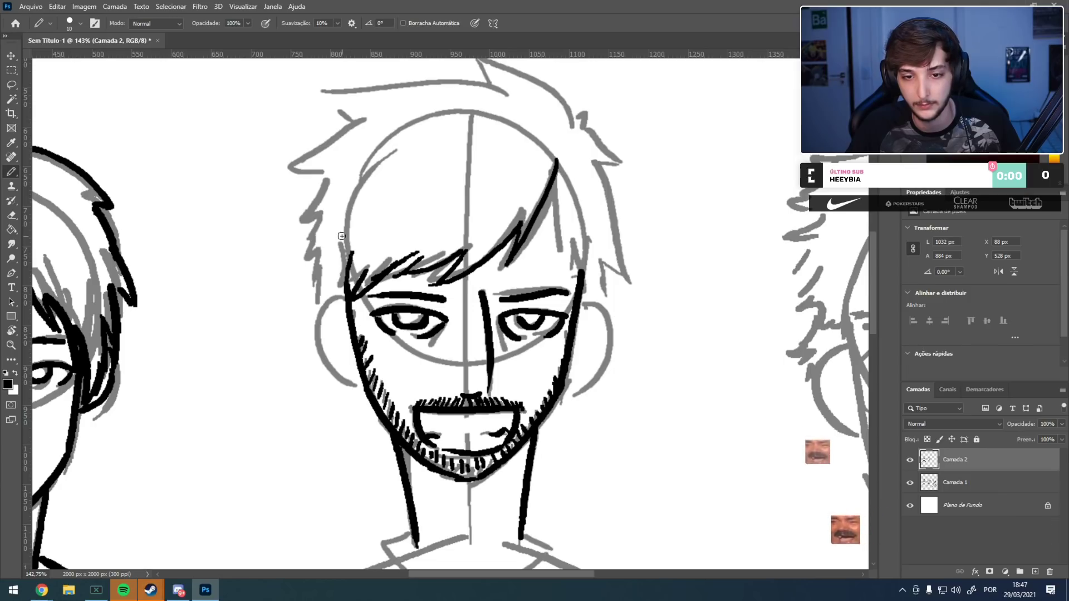
left_click_drag(341, 206, 335, 262)
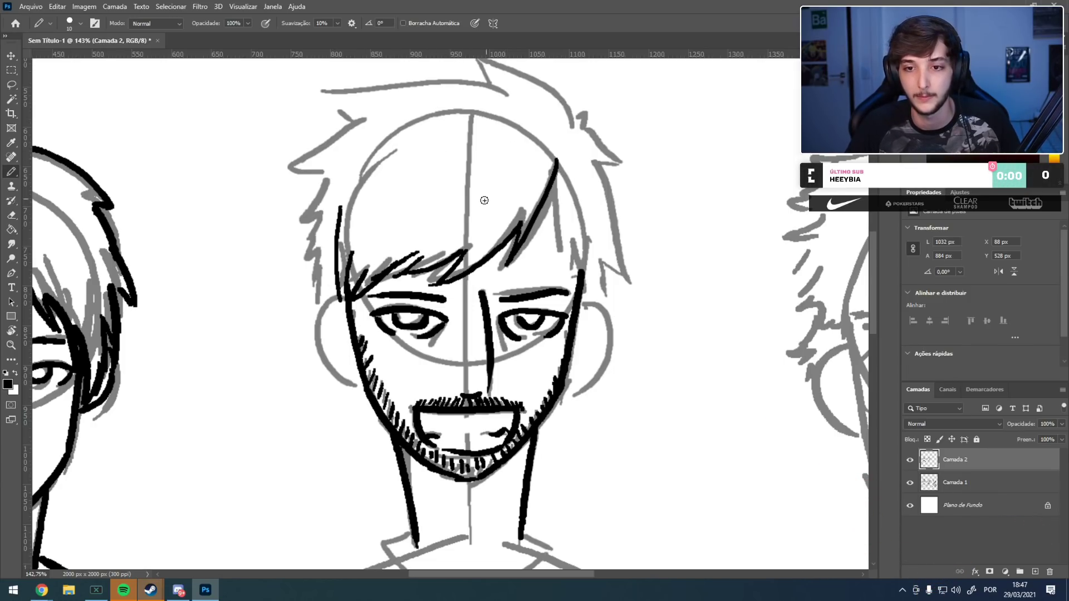
left_click_drag(513, 148, 461, 250)
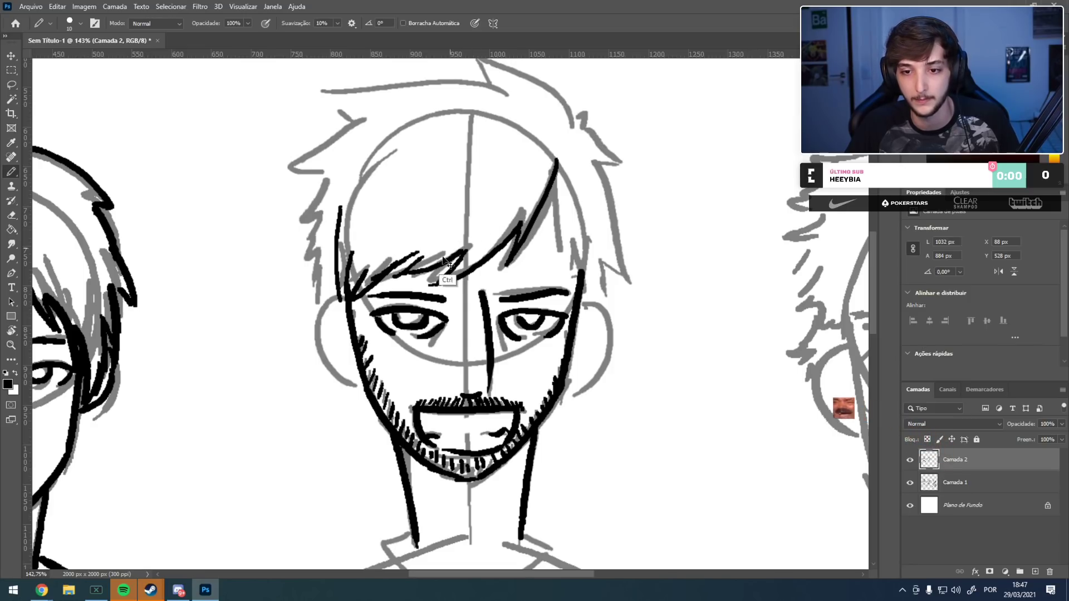
- Ink both of the second figure's ears and the spiky outer outline of the hair
left_click_drag(337, 300, 355, 384)
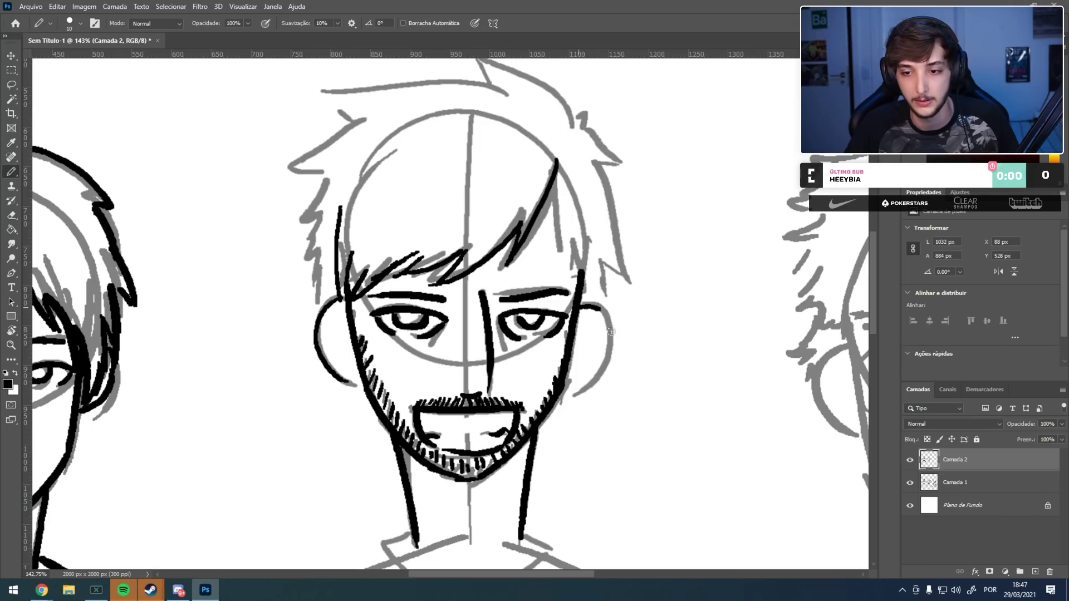
scroll(424, 163, "up", 5)
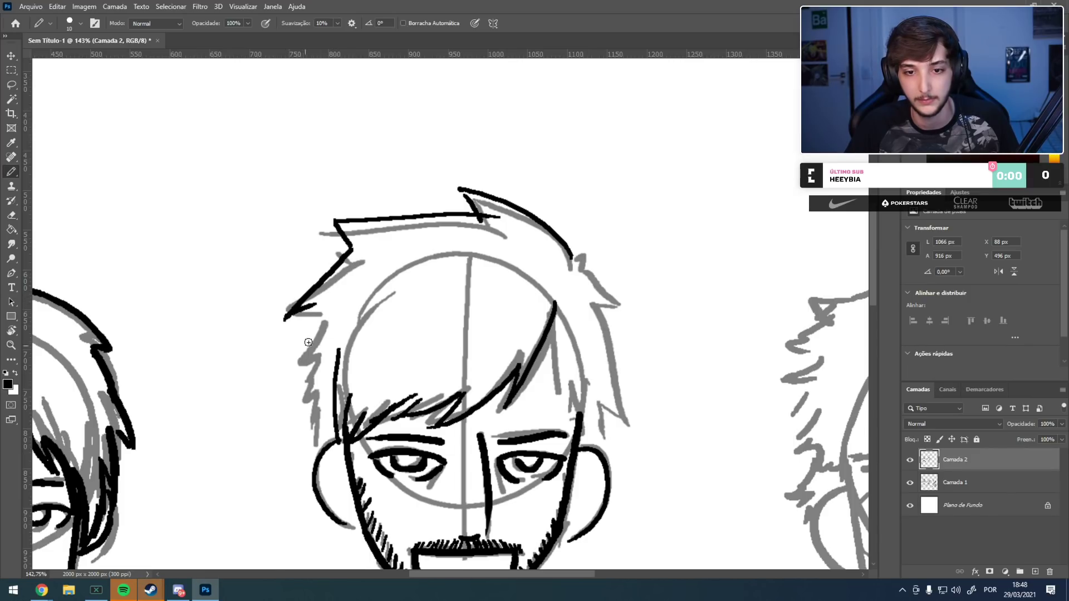
mouse_move(571, 239)
left_mouse_down()
mouse_move(498, 159)
mouse_move(436, 140)
mouse_move(432, 155)
left_mouse_up()
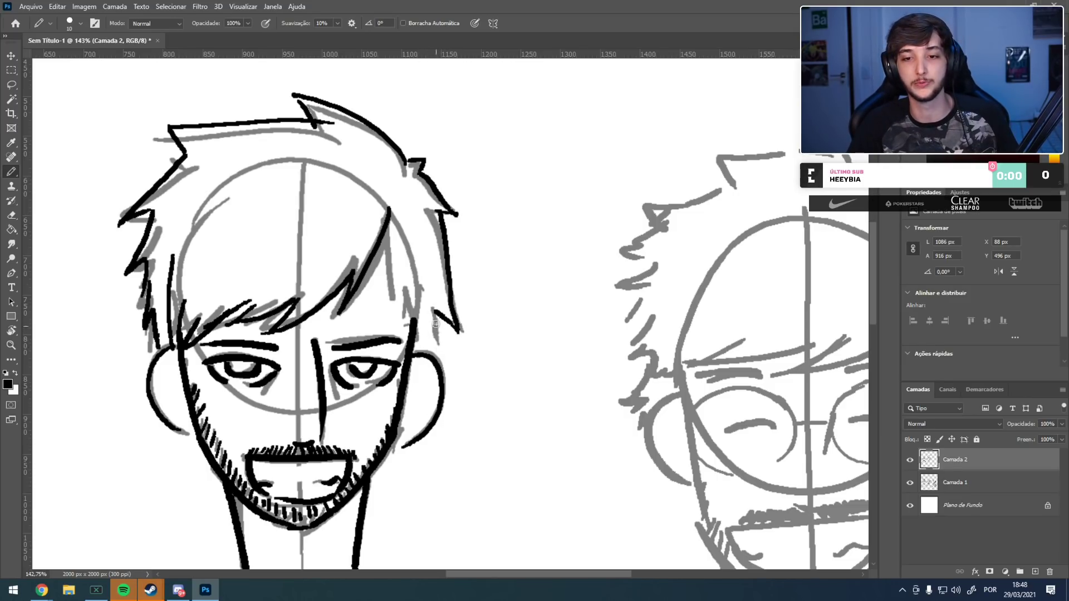
- Ink the second figure's rounded shirt neckline as a curve hanging between the two sides of the neck
left_click_drag(232, 564, 361, 278)
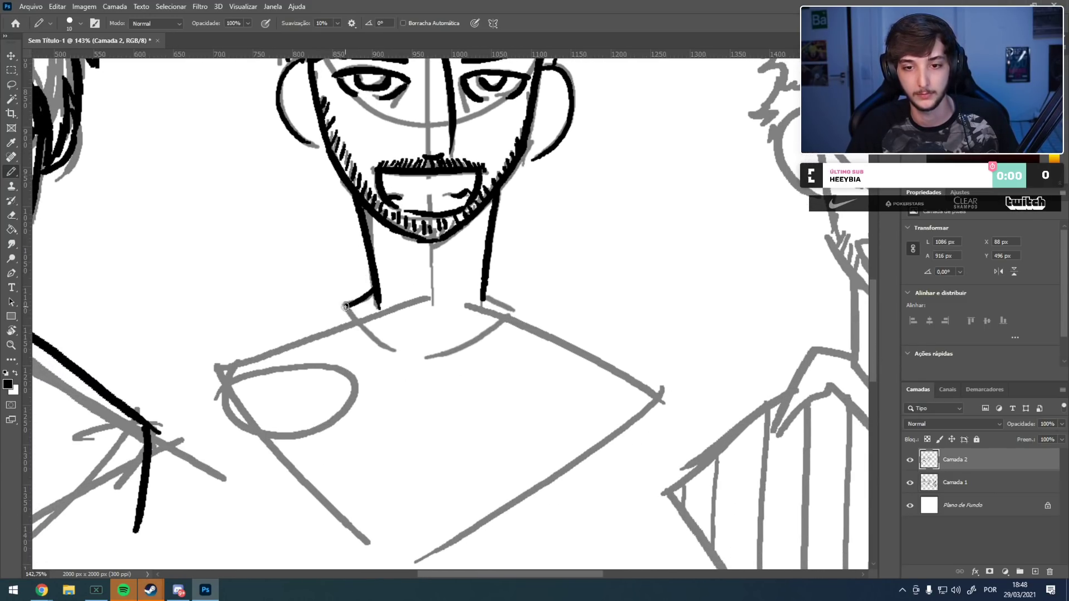
key("ctrl+z")
left_click_drag(509, 310, 388, 356)
key("ctrl+z")
left_click_drag(509, 310, 385, 350)
- Ink the second figure's sloping shoulders and an inward-slanting arm line below each of them
mouse_move(370, 281)
left_mouse_down()
mouse_move(193, 380)
mouse_move(276, 484)
left_mouse_up()
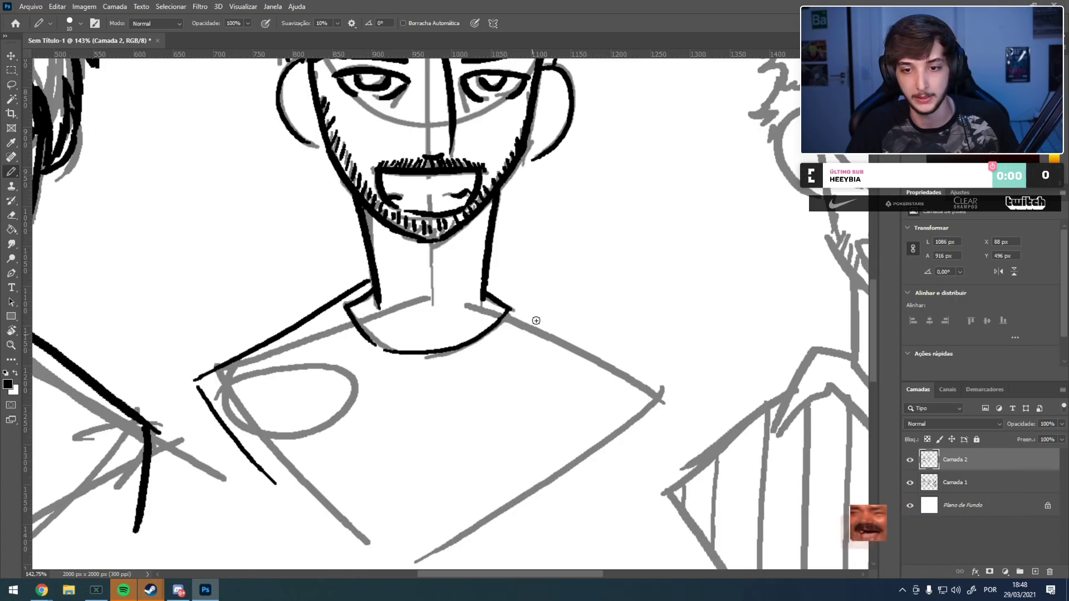
mouse_move(484, 281)
left_mouse_down()
mouse_move(646, 369)
mouse_move(535, 513)
left_mouse_up()
mouse_move(365, 411)
left_mouse_down()
mouse_move(410, 265)
mouse_move(644, 241)
mouse_move(342, 277)
mouse_move(326, 451)
left_mouse_up()
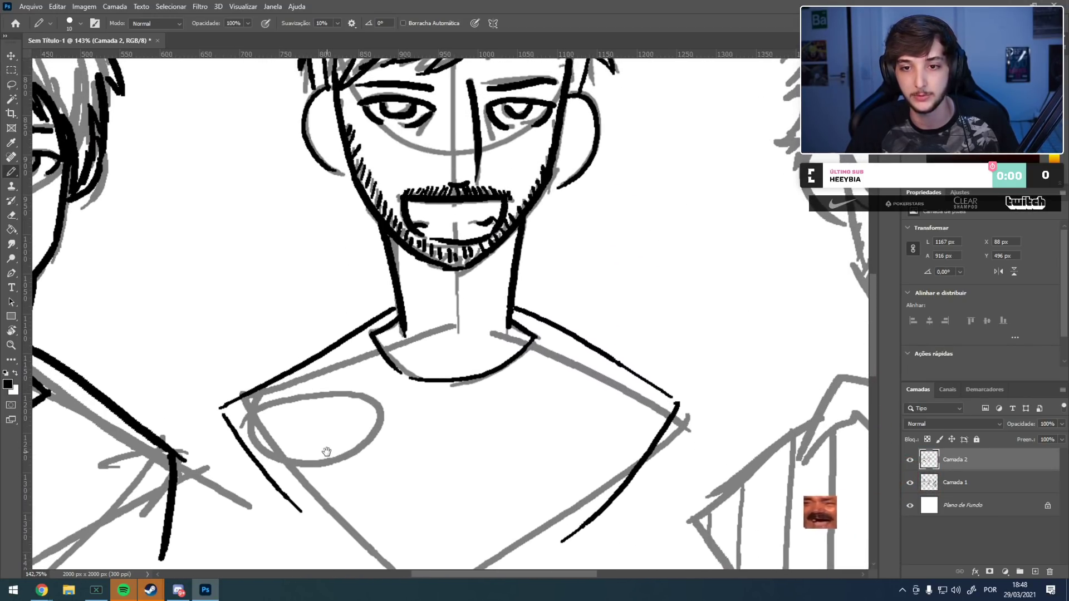
- Erase the second figure's two slanted arm lines with the Eraser and ink shorter, steeper ones in their place
key("e")
left_click_drag(226, 419, 297, 508)
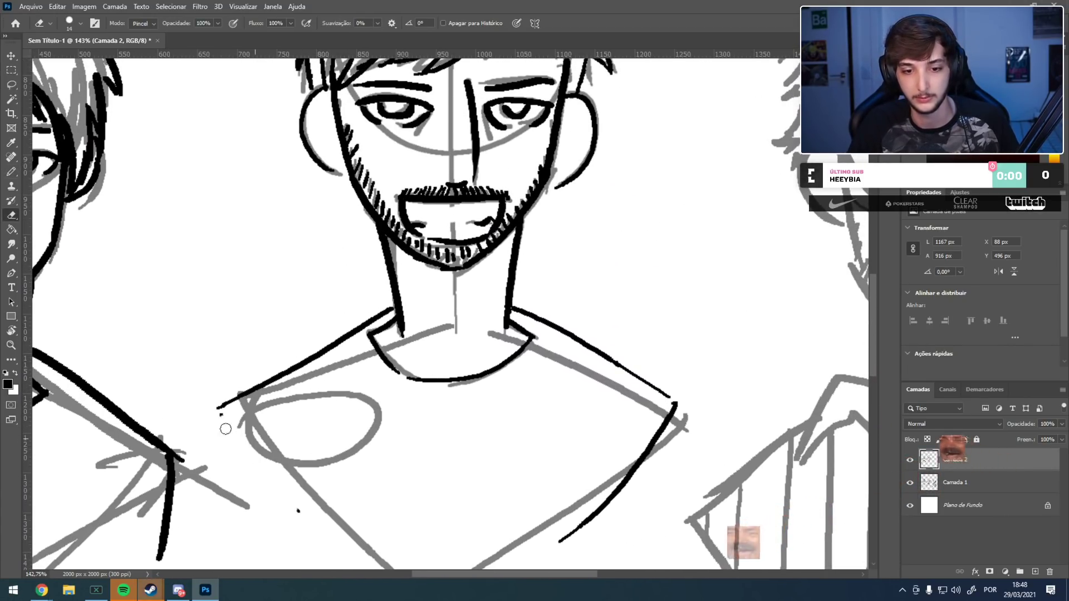
mouse_move(633, 437)
left_mouse_down()
mouse_move(668, 426)
mouse_move(656, 443)
left_mouse_up()
left_click_drag(590, 519, 555, 528)
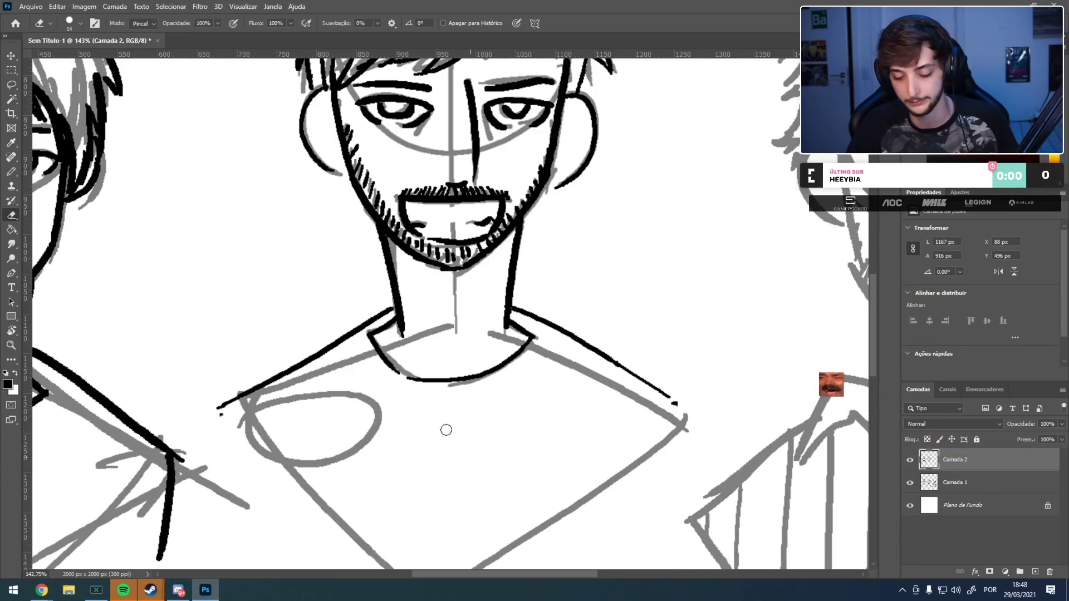
key("b")
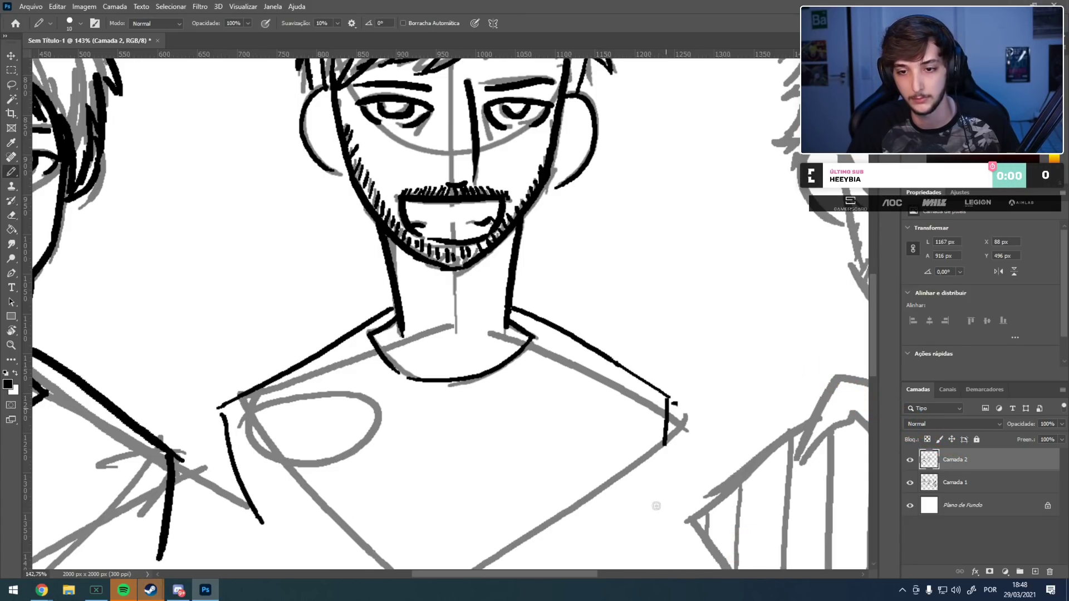
mouse_move(349, 372)
left_mouse_down()
mouse_move(461, 356)
mouse_move(695, 365)
mouse_move(397, 374)
left_mouse_up()
- Set the pencil size to 13 px and ink the third figure's two closed eyes as slightly arched strokes
mouse_move(735, 322)
left_mouse_down()
mouse_move(596, 384)
mouse_move(312, 361)
mouse_move(198, 381)
left_mouse_up()
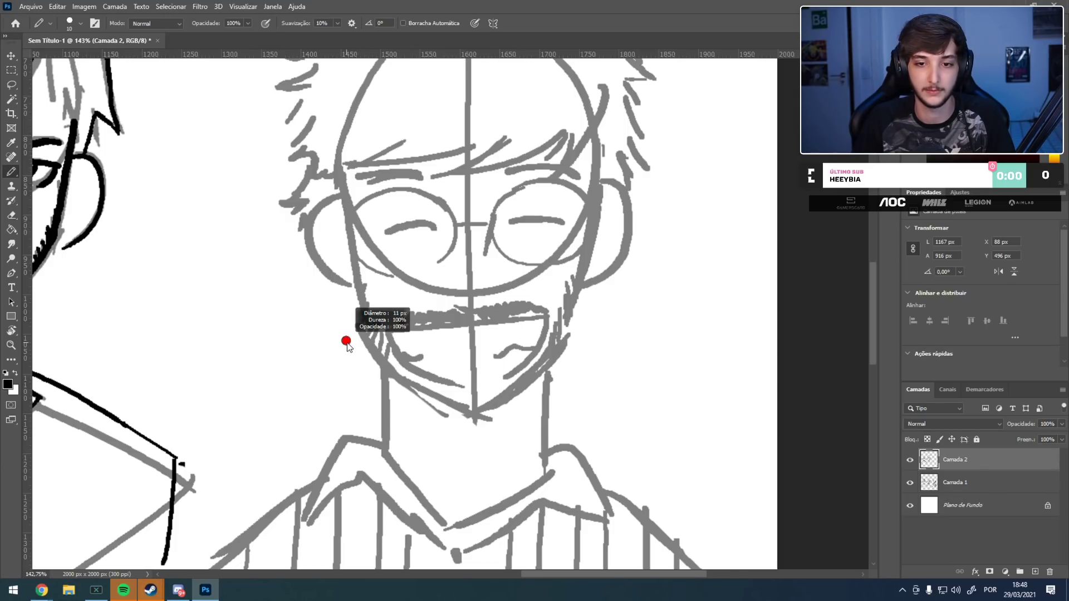
scroll(463, 228, "up", 2)
left_click_drag(419, 237, 452, 264)
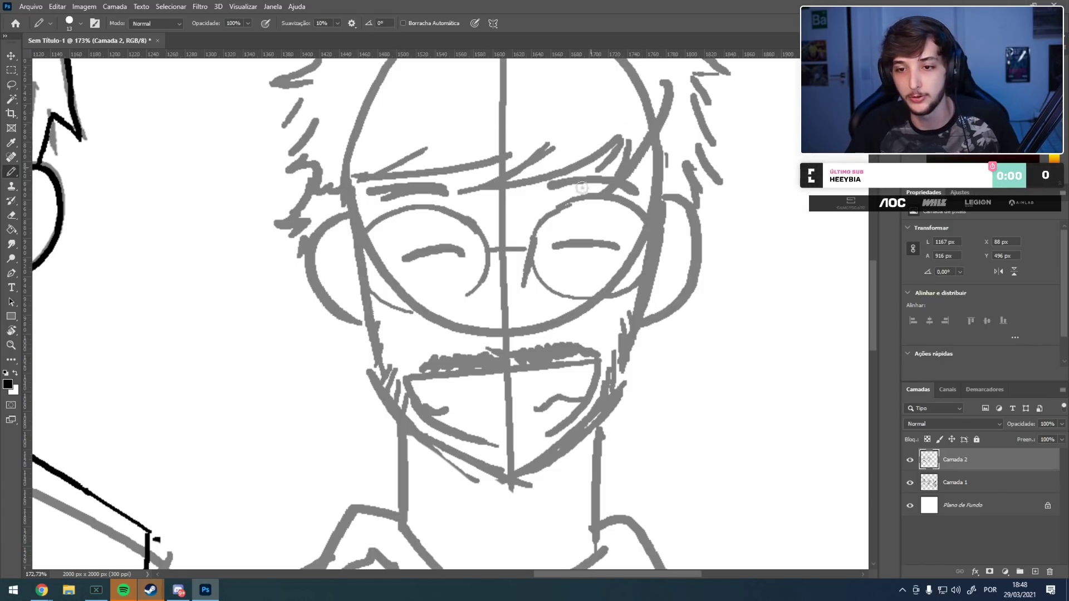
key("ctrl+z")
left_click_drag(550, 247, 620, 246)
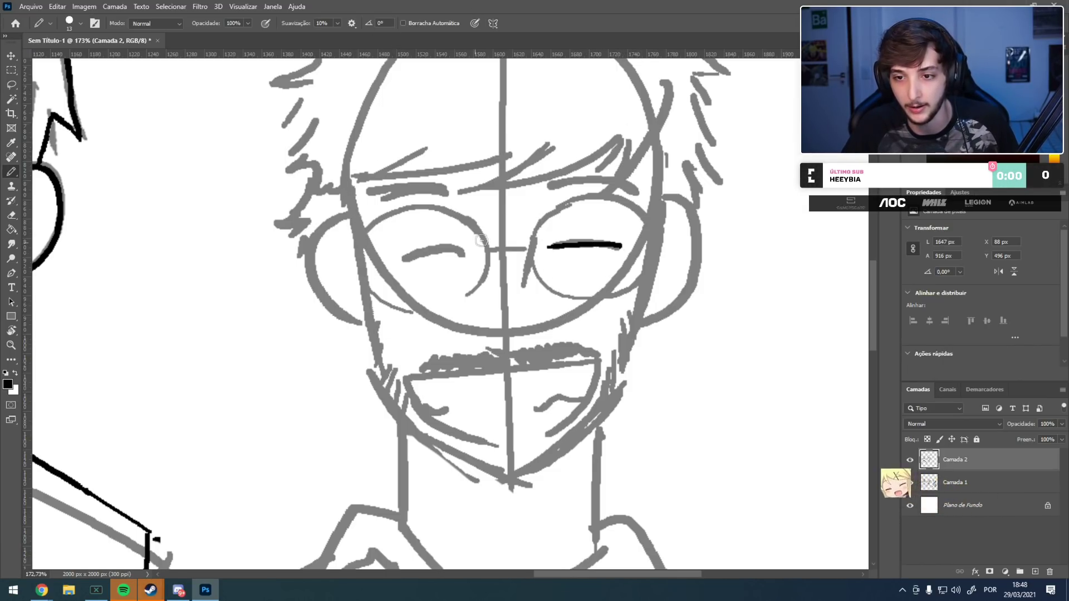
left_click_drag(463, 252, 391, 258)
key("ctrl+z")
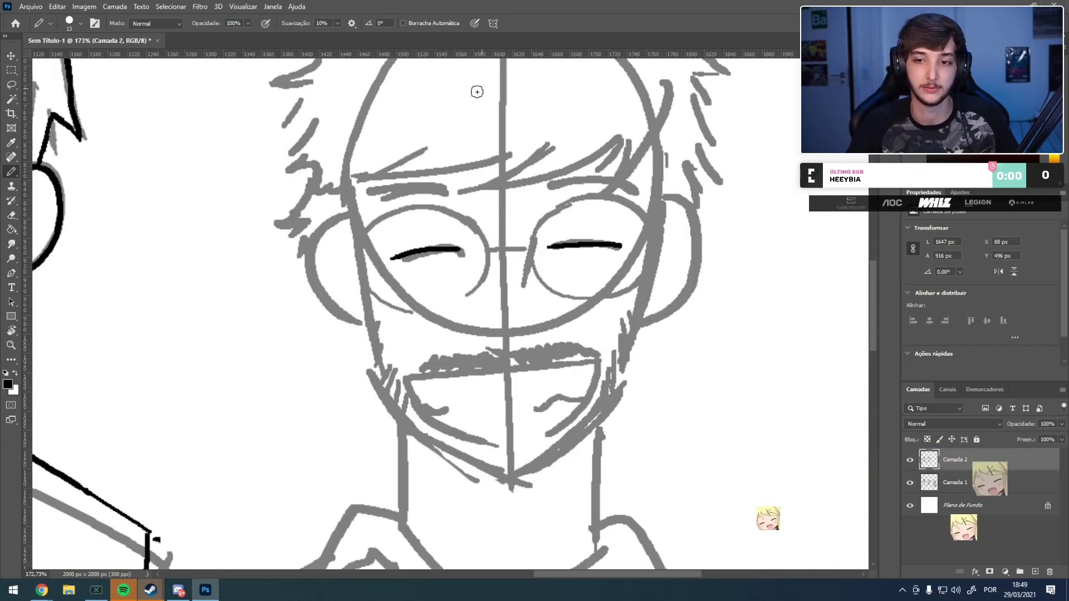
- Trim the ends of the third figure's closed-eye strokes with the Eraser
key("e")
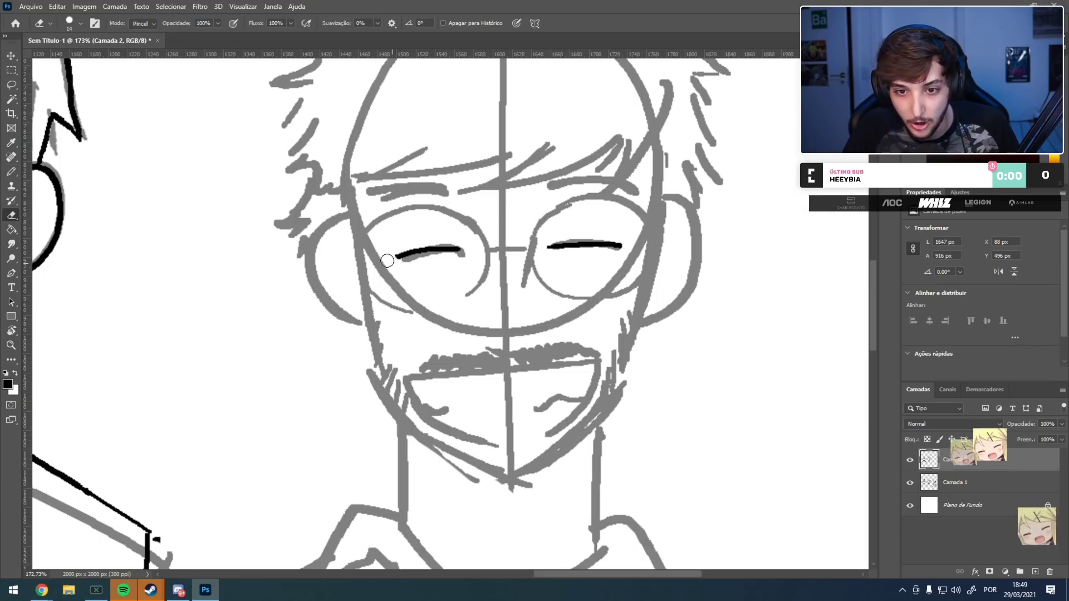
left_click_drag(462, 249, 455, 251)
left_click_drag(549, 246, 561, 245)
left_click_drag(629, 245, 617, 245)
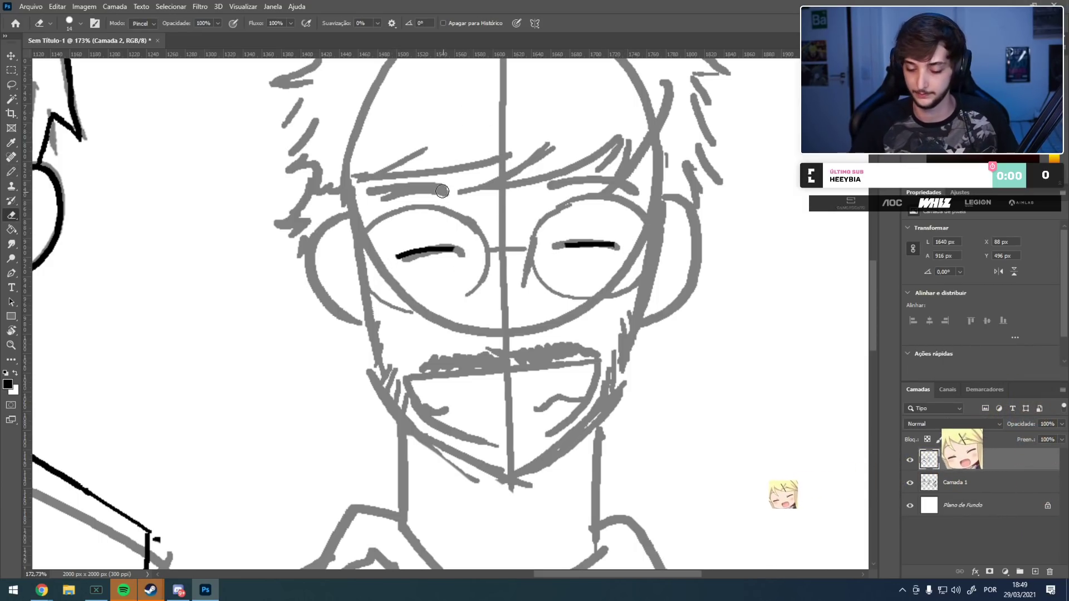
- Ink the third figure's left-hand round glasses lens with the Pencil, leaving a gap at its lower edge
key("b")
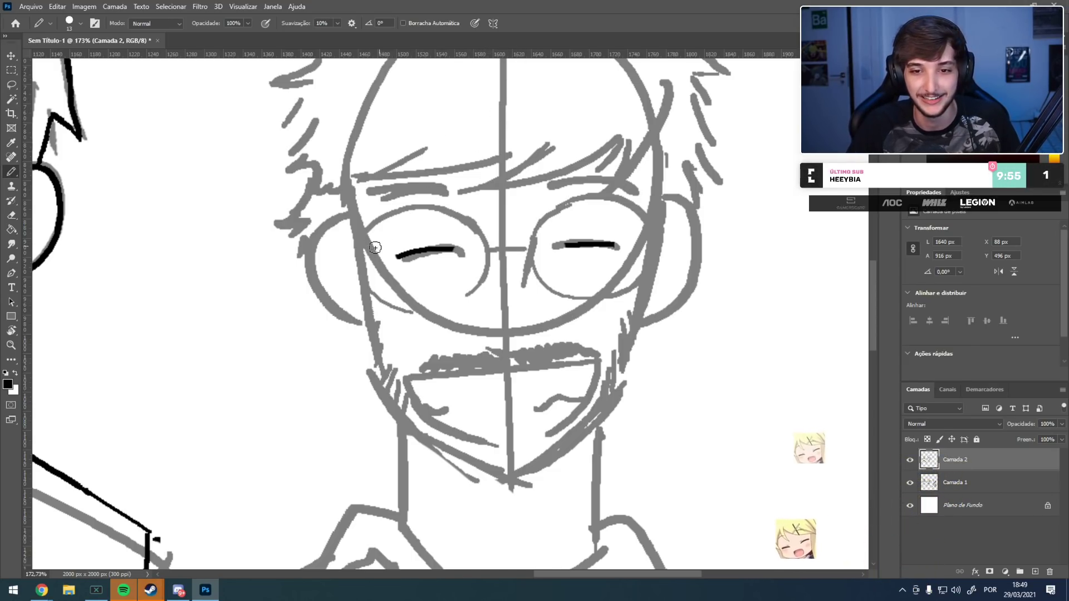
mouse_move(359, 241)
left_mouse_down()
mouse_move(473, 302)
mouse_move(481, 249)
mouse_move(401, 285)
mouse_move(392, 211)
mouse_move(413, 318)
left_mouse_up()
key("ctrl+z")
key("ctrl+z")
key("ctrl+z")
mouse_move(359, 247)
left_mouse_down()
mouse_move(391, 215)
mouse_move(442, 315)
left_mouse_up()
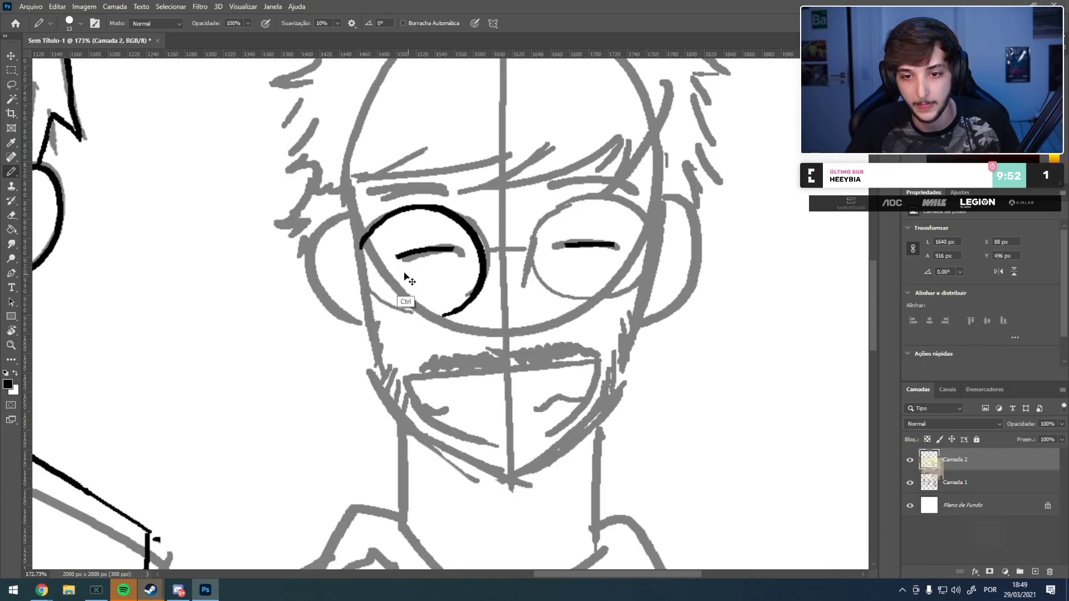
key("ctrl+z")
left_click_drag(365, 252, 483, 281)
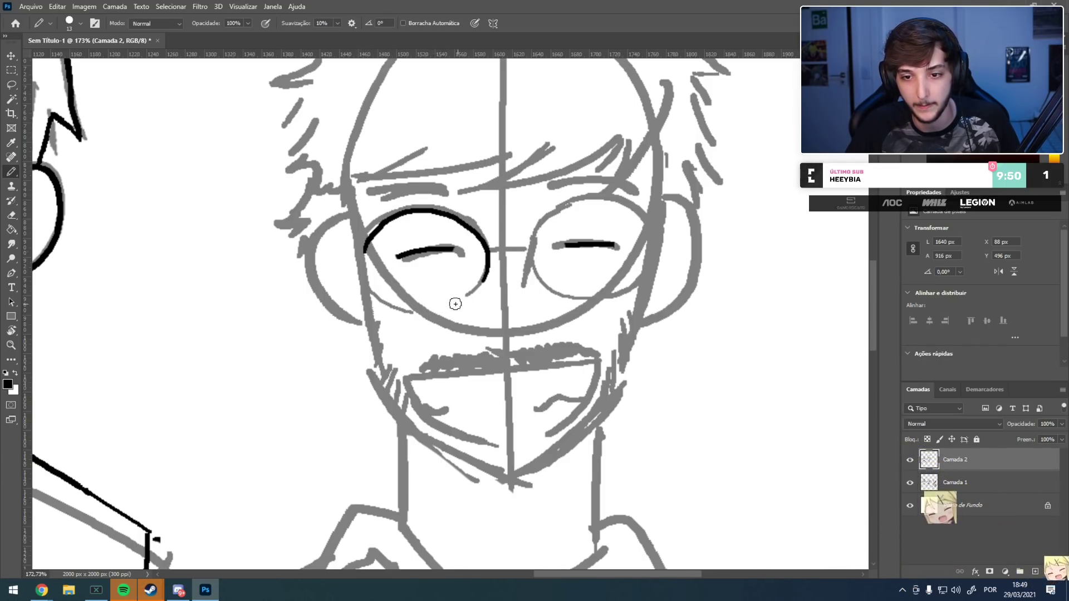
key("ctrl+z")
left_click_drag(362, 249, 409, 304)
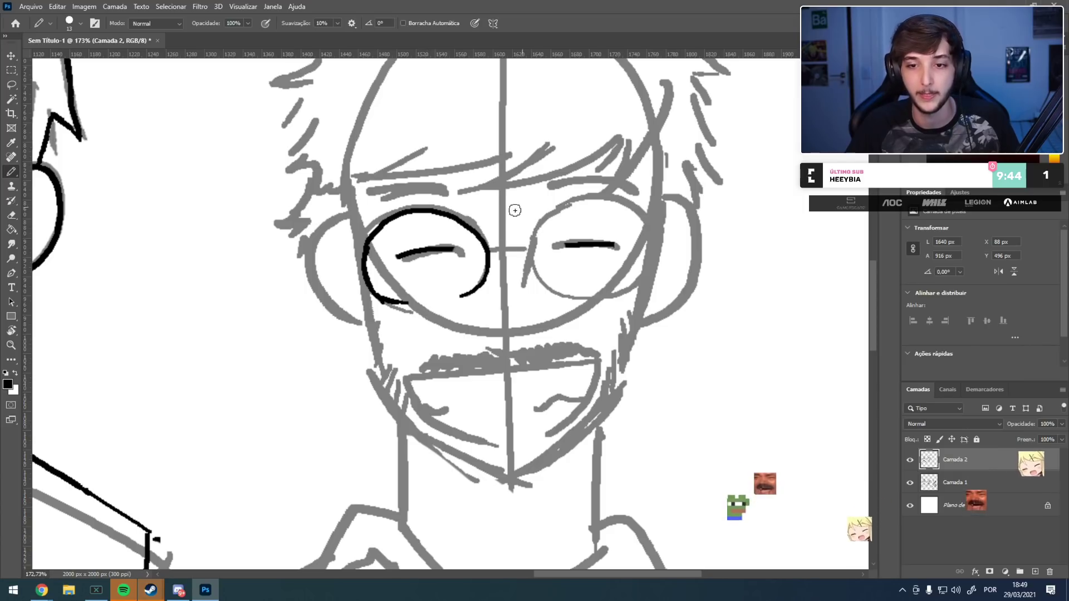
- Ink the third figure's right-hand round glasses lens and the short bridge joining both lenses
left_click_drag(522, 207, 407, 182)
left_click_drag(430, 226, 551, 218)
key("ctrl+z")
mouse_move(423, 234)
left_mouse_down()
mouse_move(540, 220)
mouse_move(549, 257)
mouse_move(482, 294)
mouse_move(445, 287)
left_mouse_up()
left_click_drag(424, 244, 447, 286)
left_click_drag(381, 245, 424, 243)
mouse_move(367, 226)
left_mouse_down()
mouse_move(479, 222)
mouse_move(451, 164)
left_mouse_up()
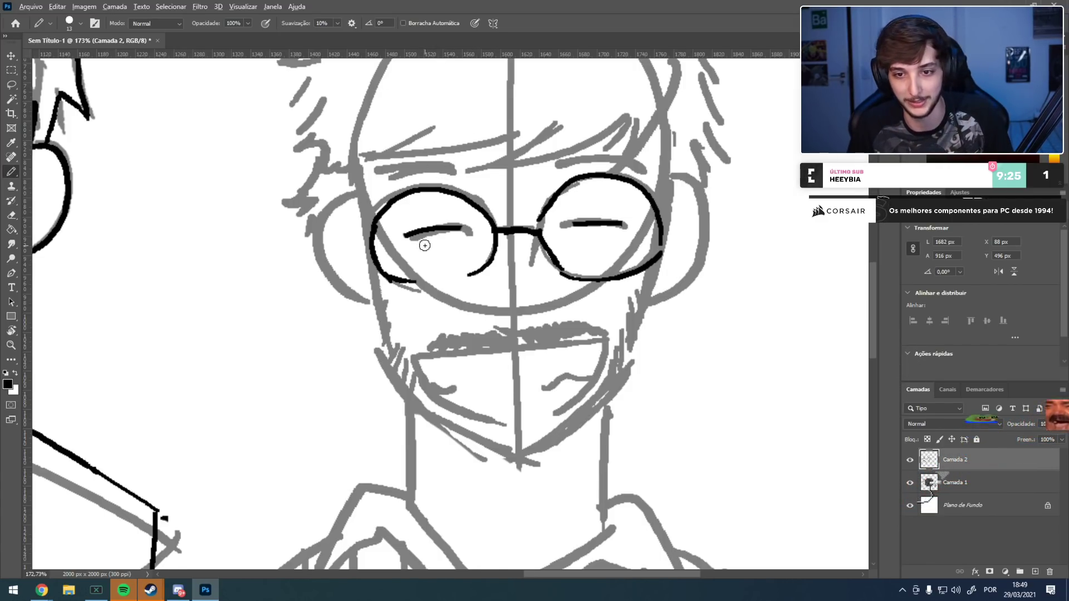
- Ink the left-hand side of the third figure's face from the temple along the jaw to the chin
scroll(425, 240, "down", 3)
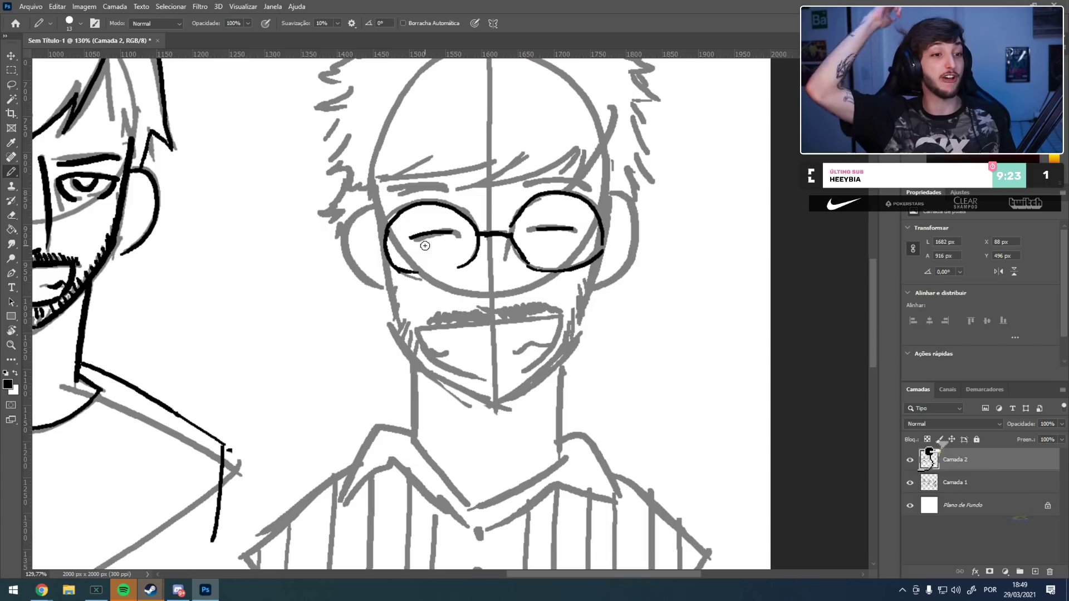
left_click_drag(456, 185, 437, 131)
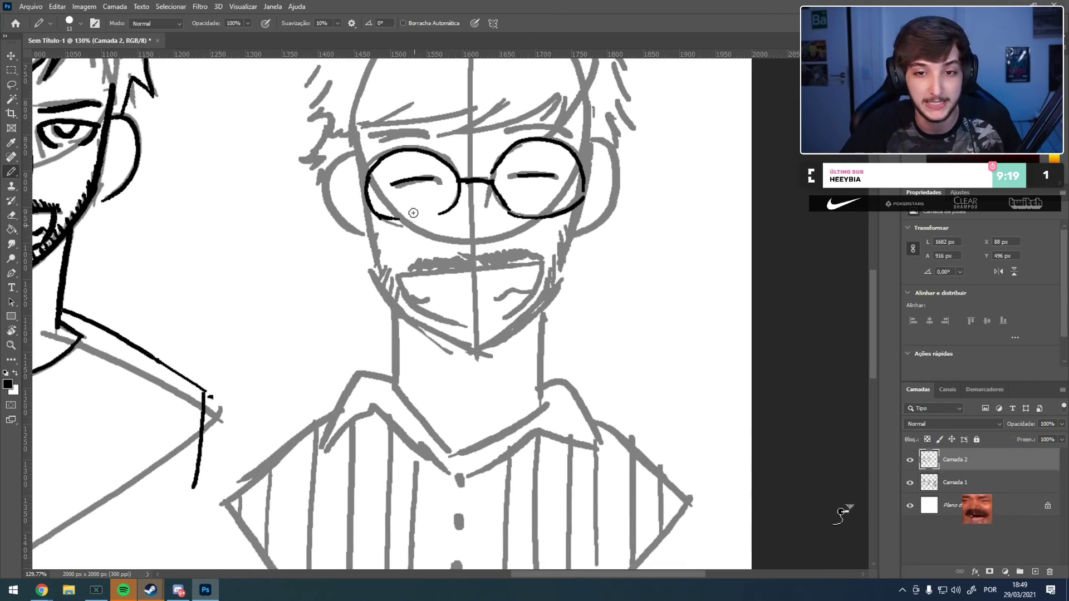
left_click_drag(461, 289, 476, 363)
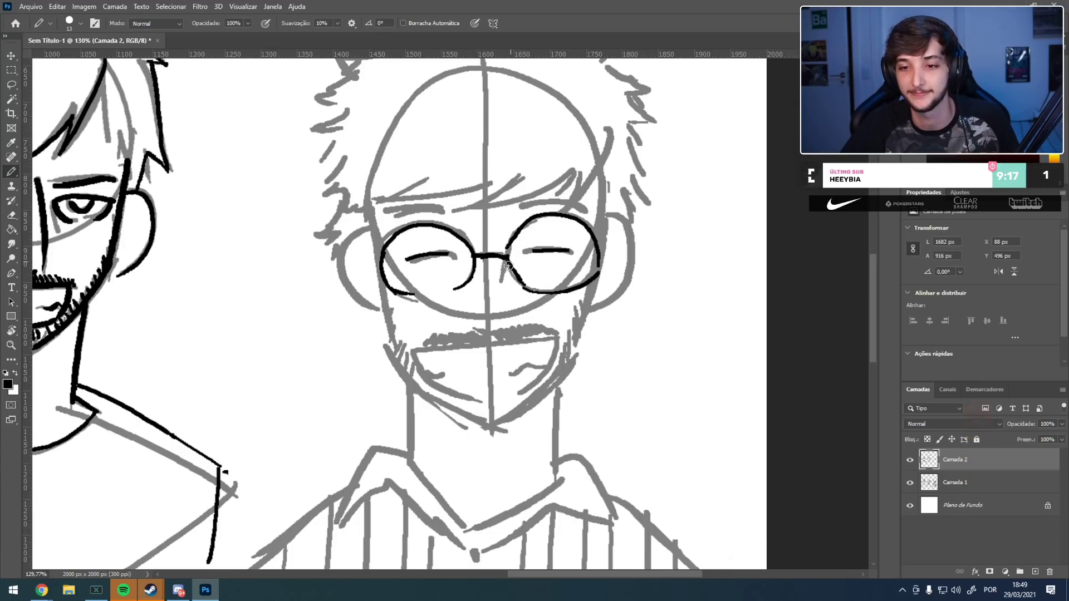
key("ctrl+z")
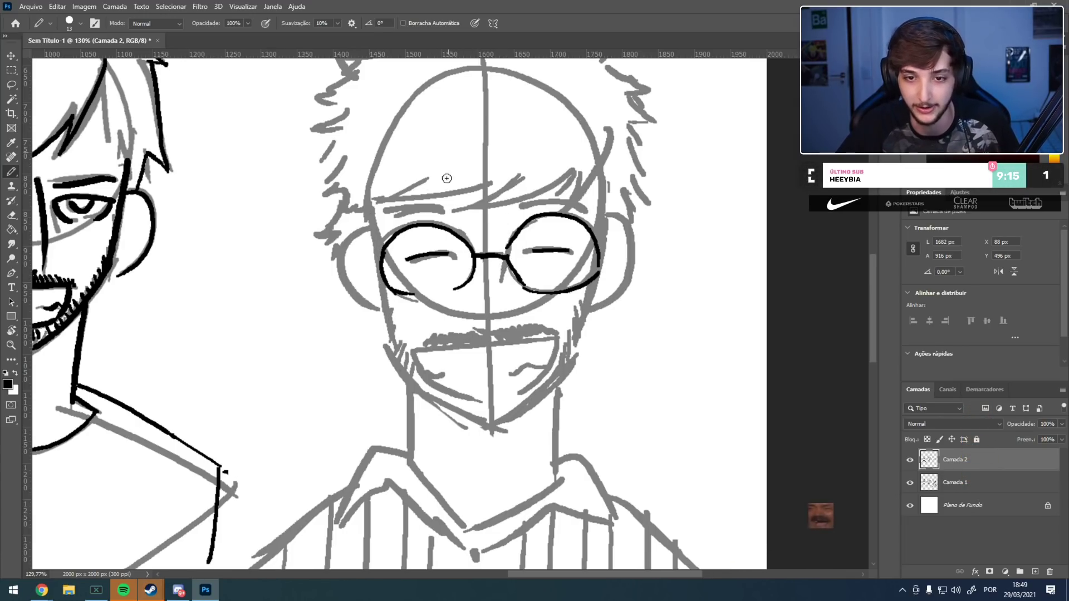
left_click_drag(368, 208, 393, 365)
key("ctrl+z")
left_click_drag(370, 199, 397, 367)
key("ctrl+z")
mouse_move(370, 206)
left_mouse_down()
mouse_move(398, 363)
mouse_move(474, 420)
left_mouse_up()
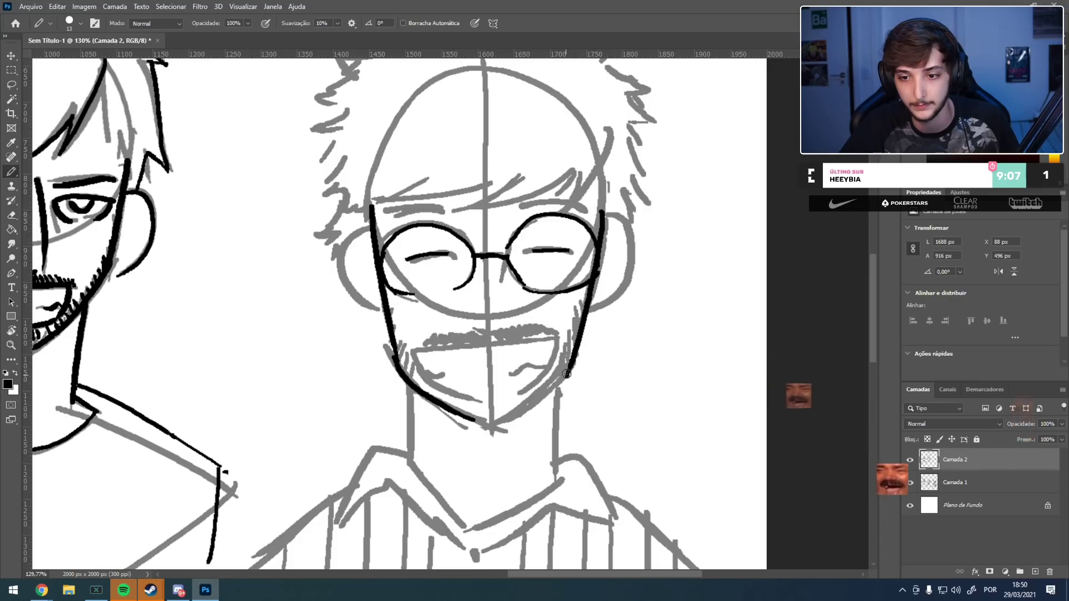
- Ink the right-hand side of the third figure's face and close the jawline with a rounded chin
mouse_move(601, 209)
left_mouse_down()
mouse_move(582, 312)
mouse_move(490, 430)
left_mouse_up()
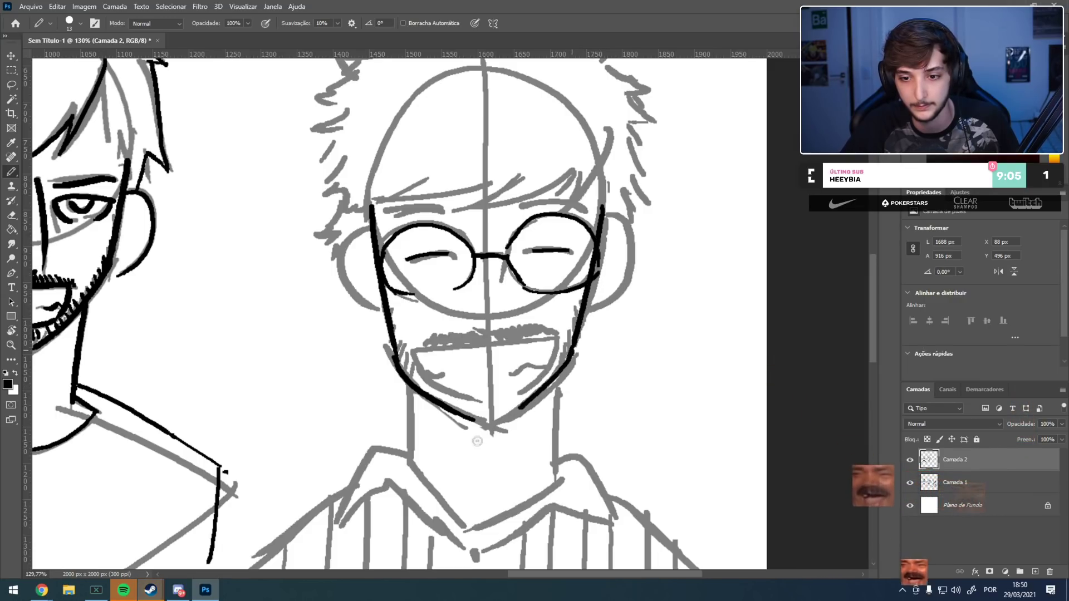
key("ctrl+z")
mouse_move(573, 353)
left_mouse_down()
mouse_move(523, 404)
mouse_move(462, 419)
left_mouse_up()
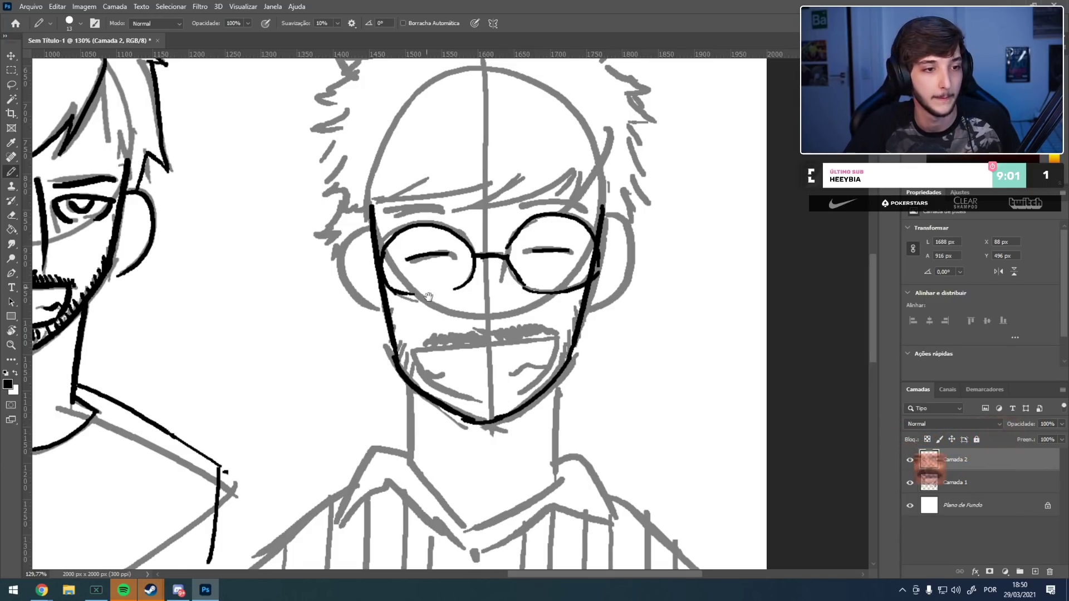
- Ink the third figure's two rounded ears beside the glasses
left_click_drag(451, 274, 482, 314)
left_click_drag(480, 235, 466, 265)
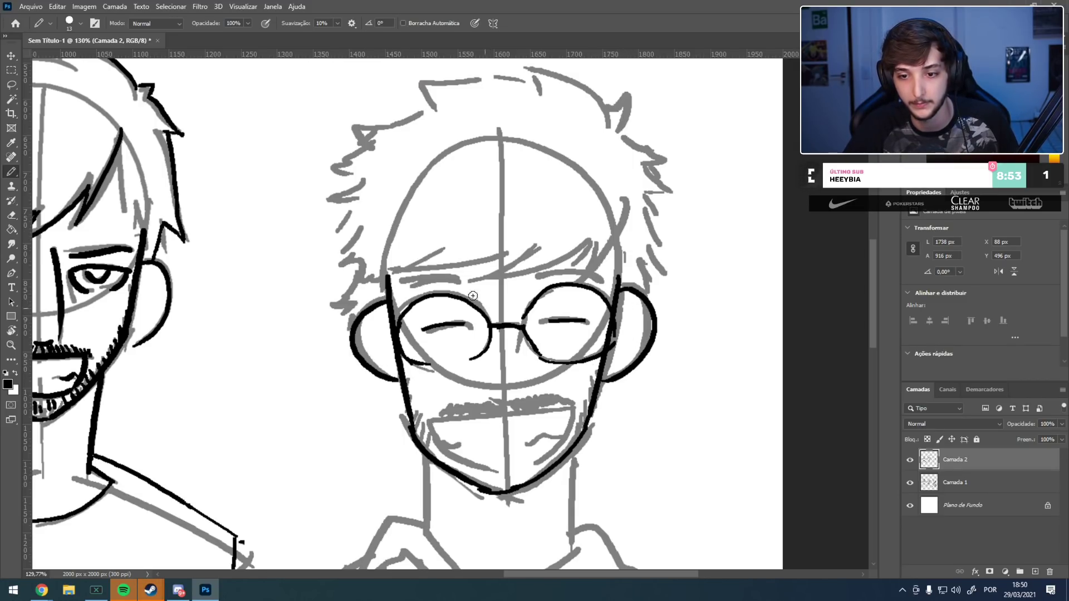
- Ink a hoop earring with a cross pendant on the third figure's left-hand ear and a small plain hoop on the right-hand ear
left_click_drag(365, 370, 378, 306)
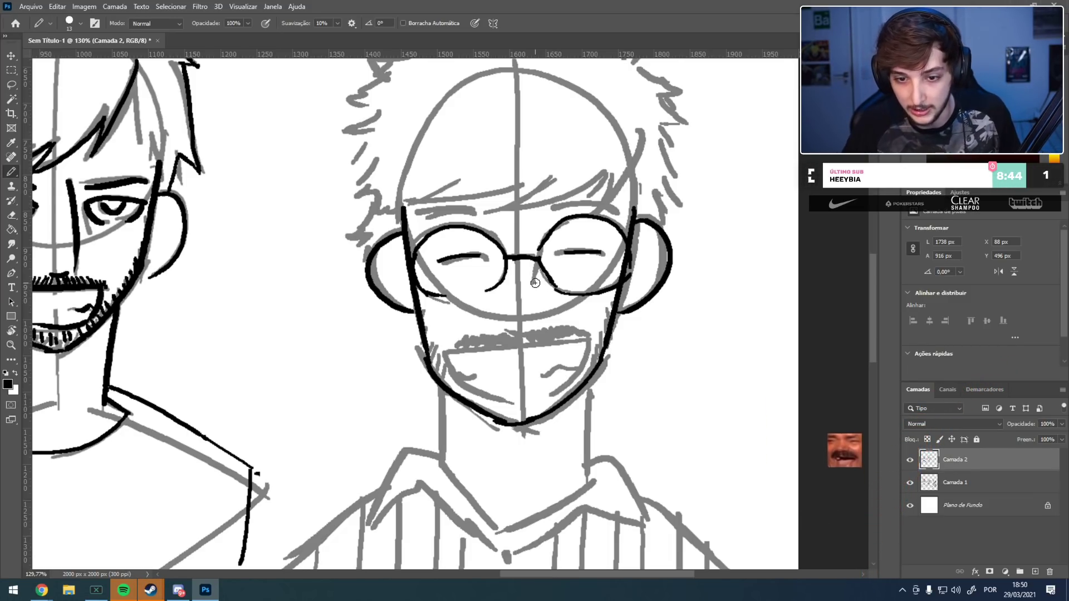
scroll(415, 310, "up", 5)
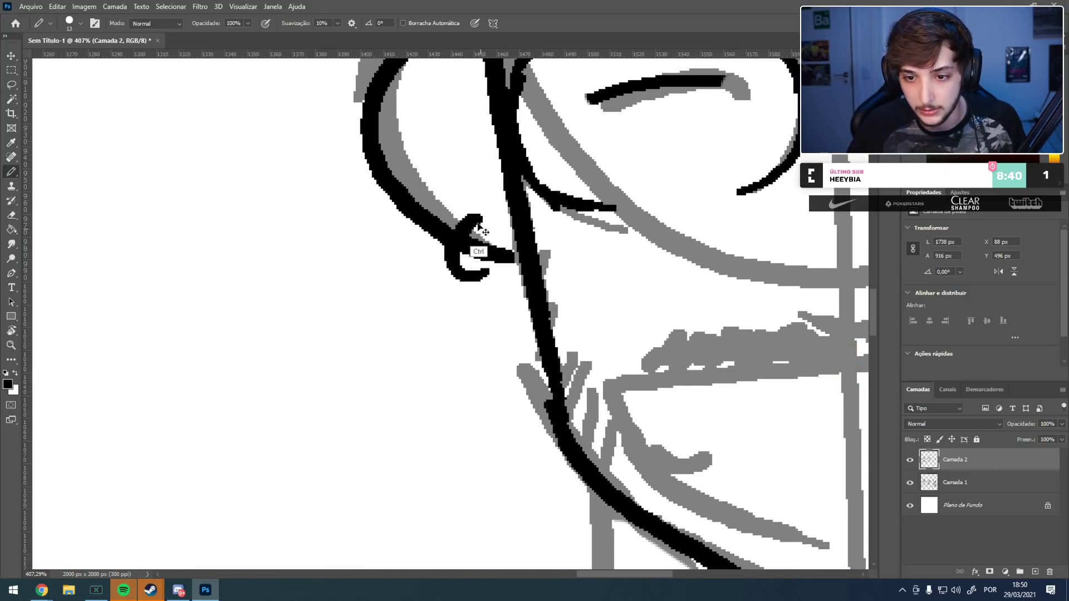
left_click_drag(488, 223, 484, 252)
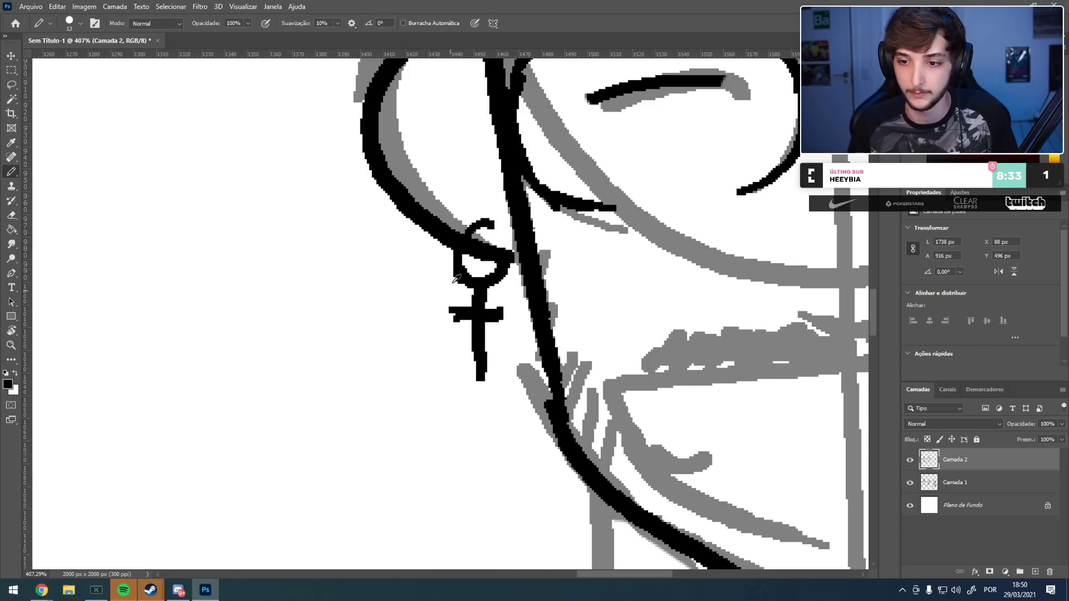
scroll(453, 287, "down", 5)
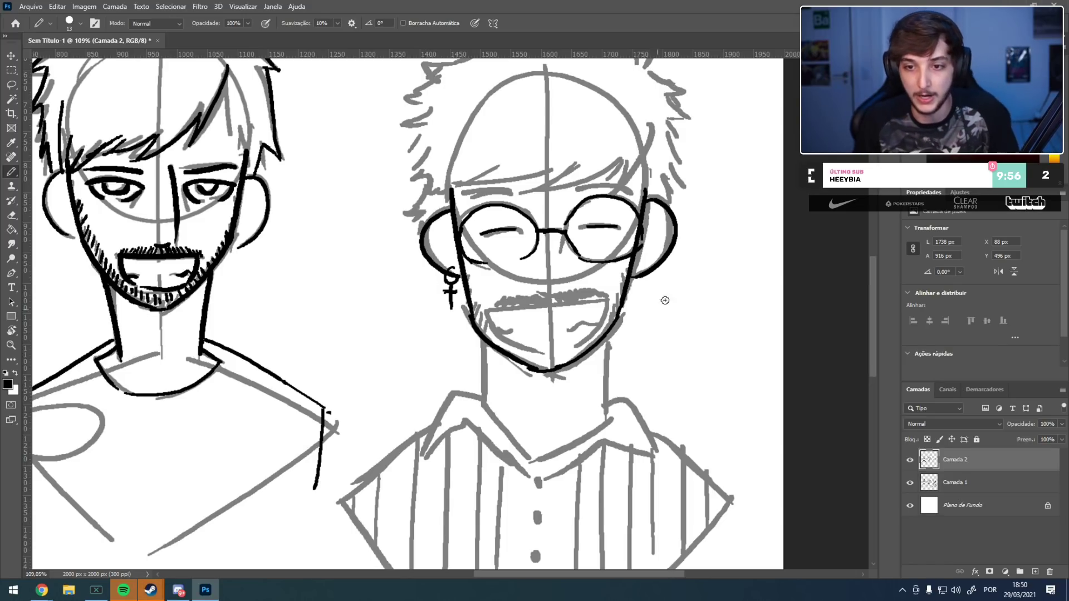
scroll(670, 273, "up", 4)
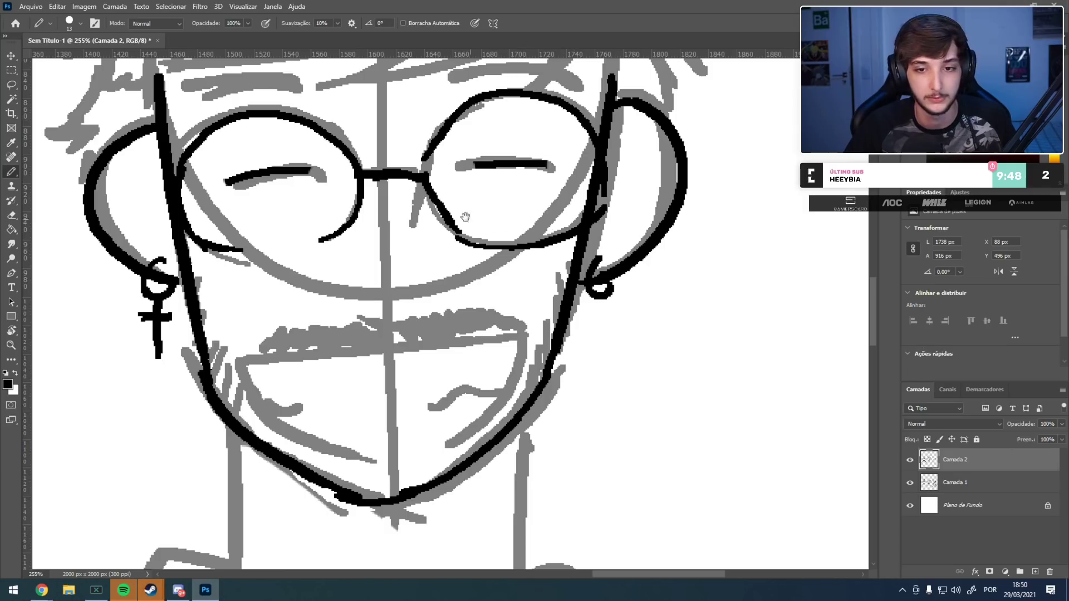
- Ink the third figure's nose, the solid black moustache and the slanted upper edge of the mouth beneath it
left_click_drag(469, 219, 525, 255)
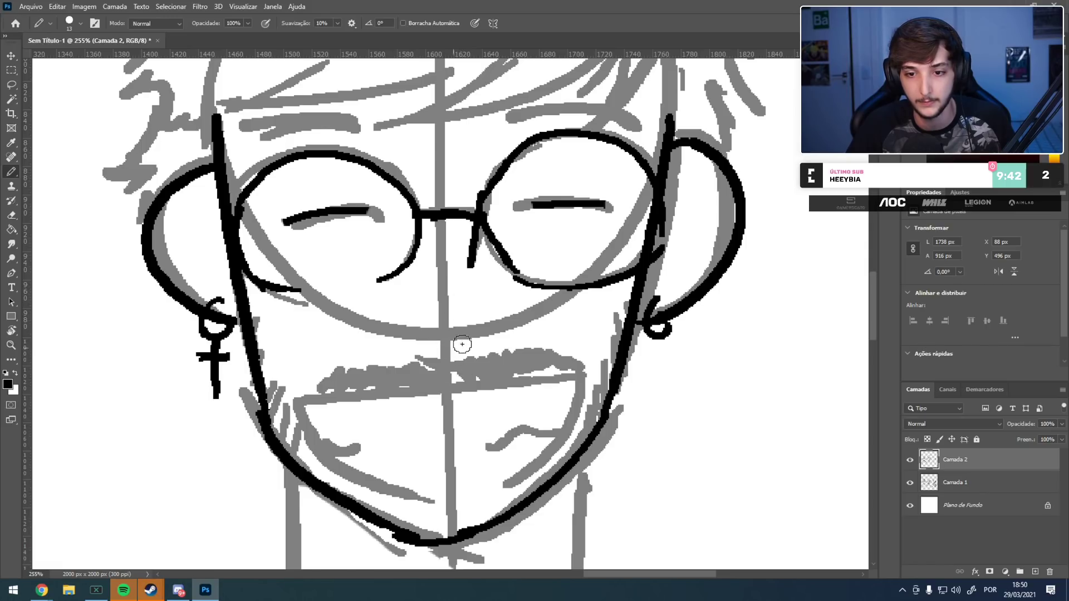
mouse_move(470, 341)
left_mouse_down()
mouse_move(436, 156)
mouse_move(450, 316)
mouse_move(420, 322)
mouse_move(420, 308)
mouse_move(394, 315)
left_mouse_up()
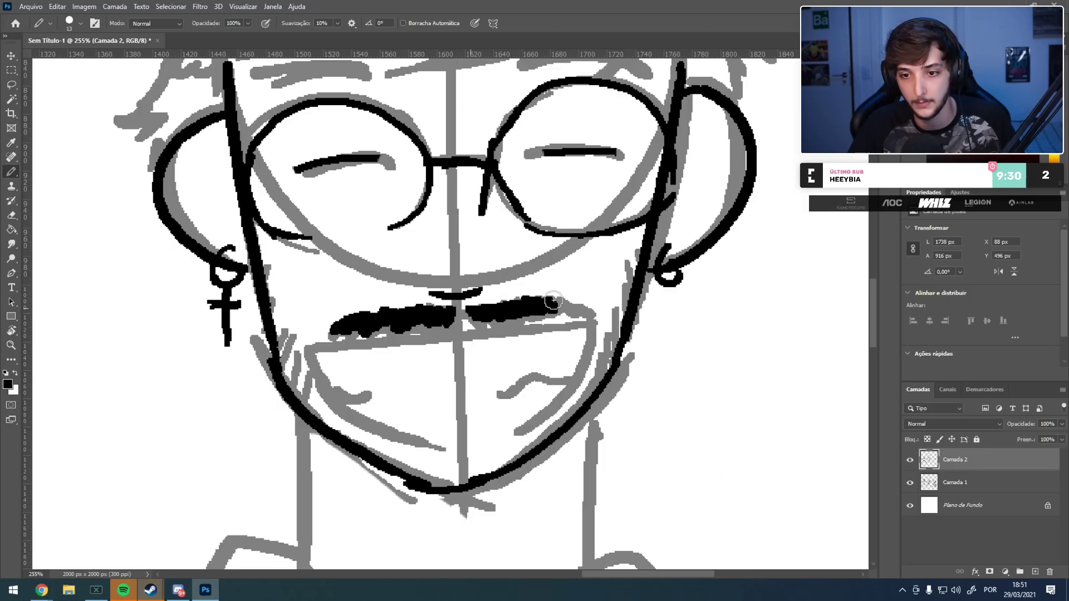
left_click_drag(585, 315, 449, 326)
key("ctrl+z")
key("ctrl+z")
mouse_move(555, 317)
left_mouse_down()
mouse_move(334, 339)
mouse_move(332, 349)
left_mouse_up()
key("ctrl+z")
left_click_drag(587, 316, 330, 344)
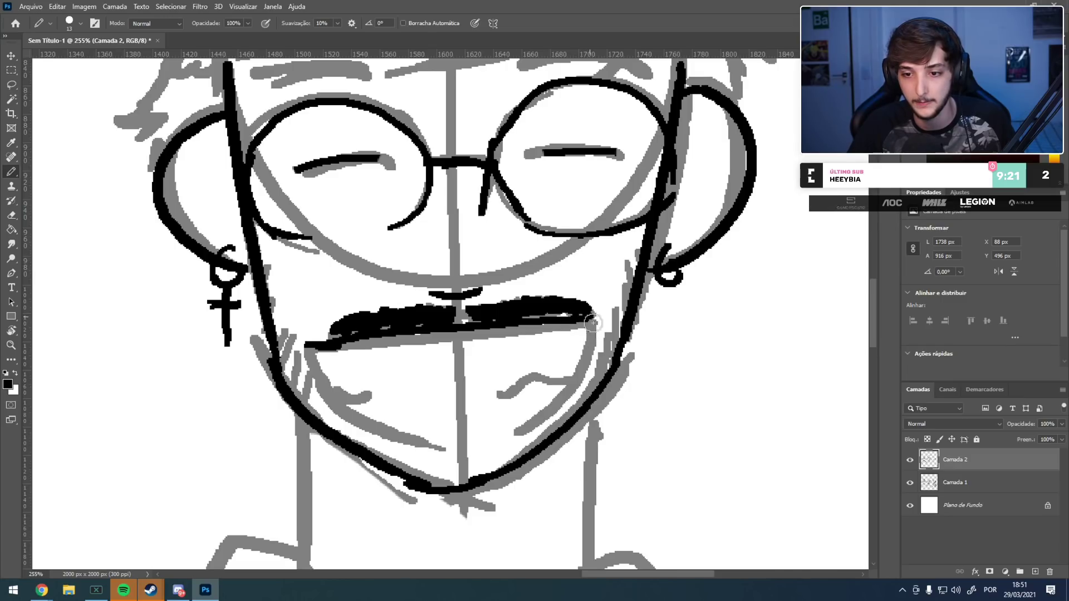
- Ink the open mouth's curved sides and inner details, and add short beard stubble strokes along the third figure's jaw
left_click_drag(590, 317, 555, 413)
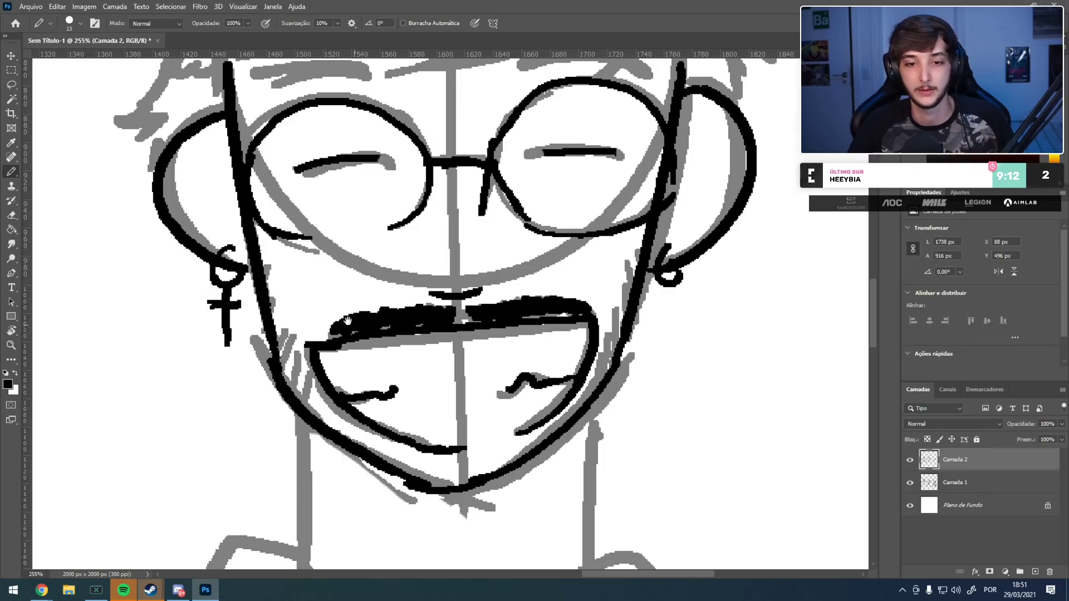
left_click_drag(354, 324, 402, 263)
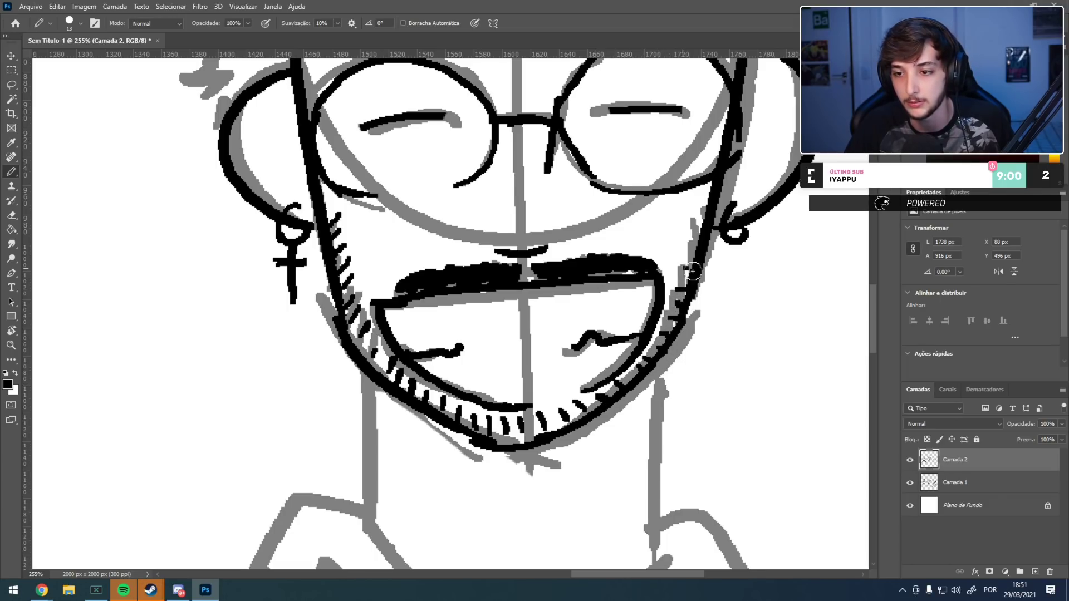
scroll(719, 252, "down", 8)
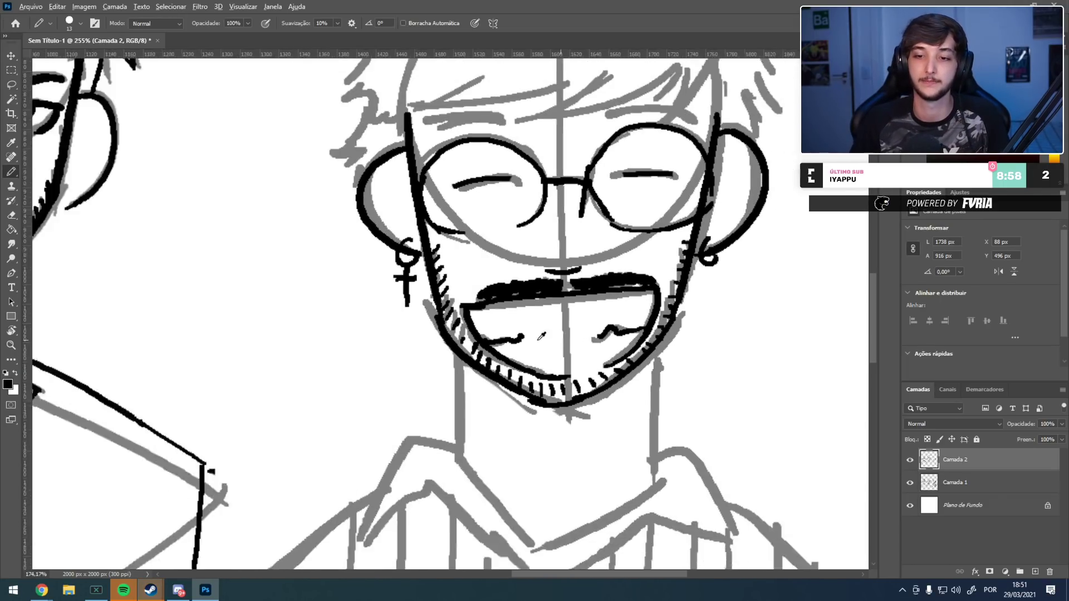
- Ink the third figure's jagged fringe across the forehead, with pointed strands reaching down to both temples
scroll(491, 310, "up", 5)
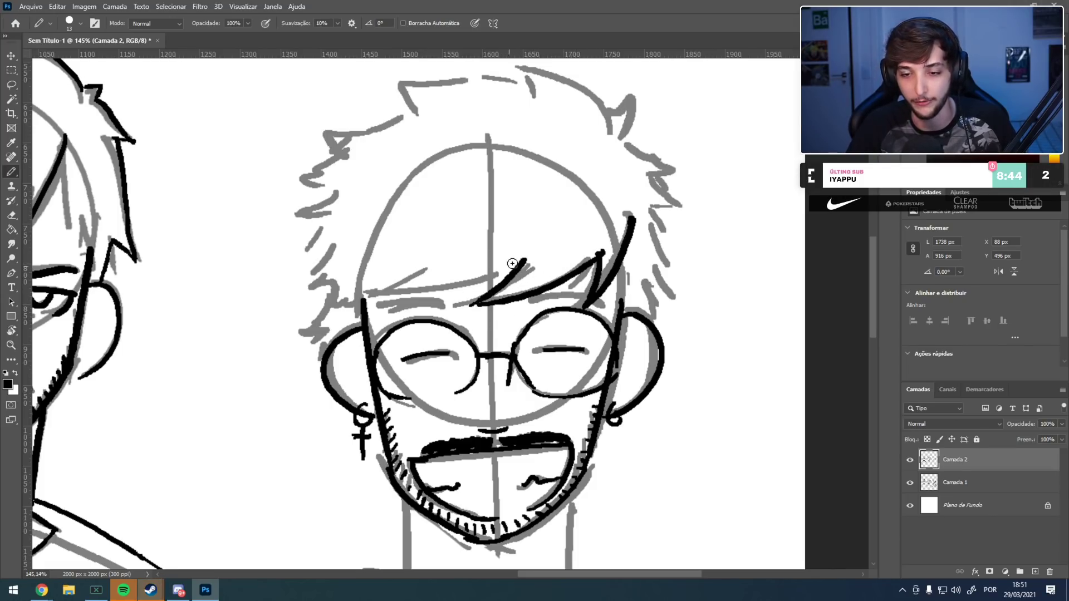
key("ctrl+z")
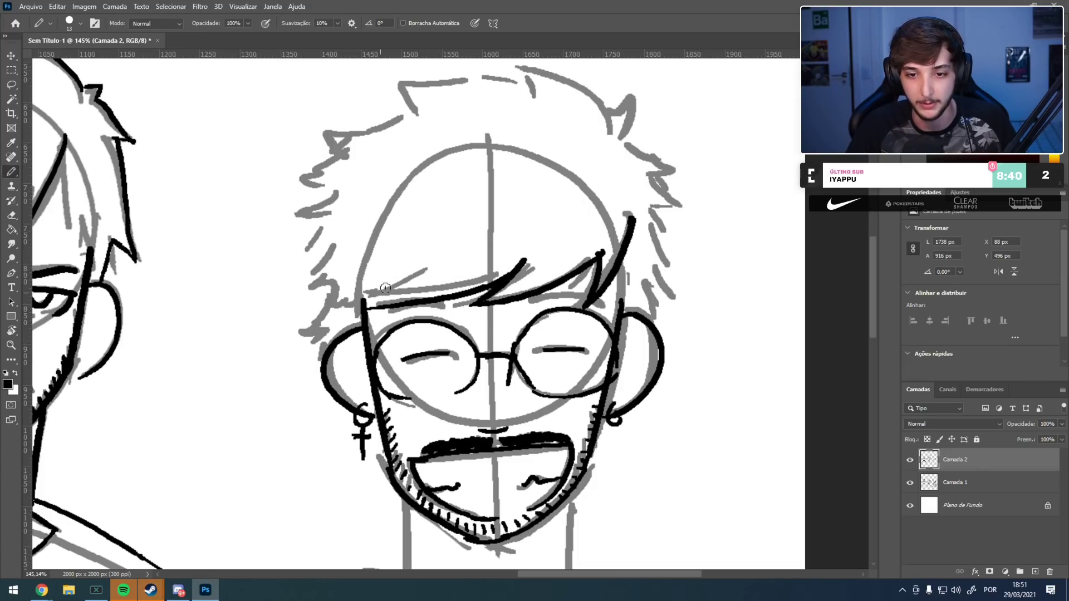
key("ctrl+z")
key("ctrl+z")
key("ctrl+z")
key("ctrl+z")
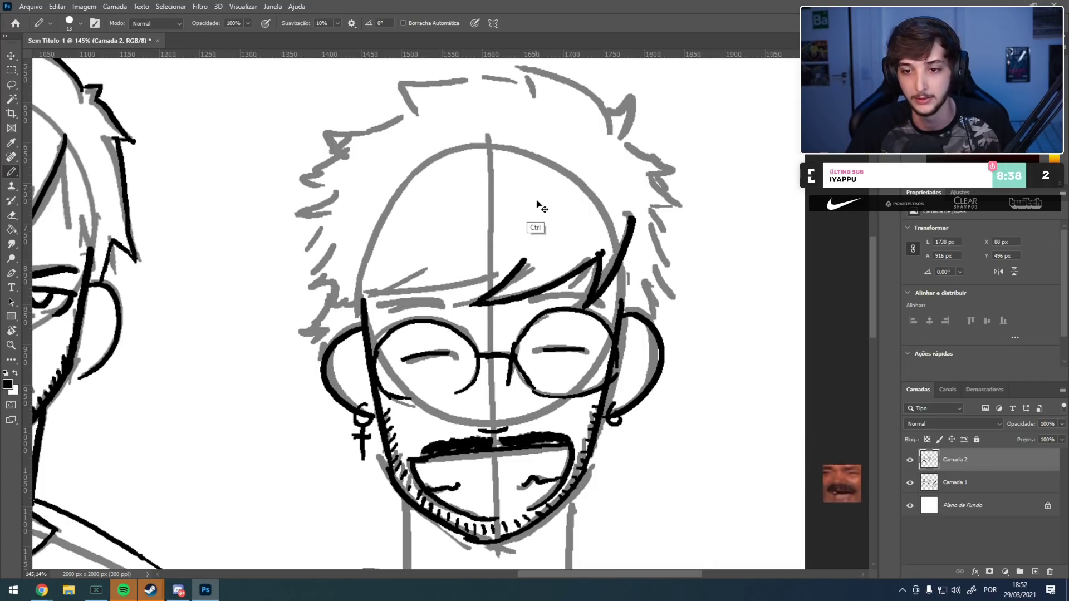
mouse_move(598, 255)
left_mouse_down()
mouse_move(561, 280)
mouse_move(490, 298)
mouse_move(463, 278)
mouse_move(363, 300)
left_mouse_up()
key("ctrl+z")
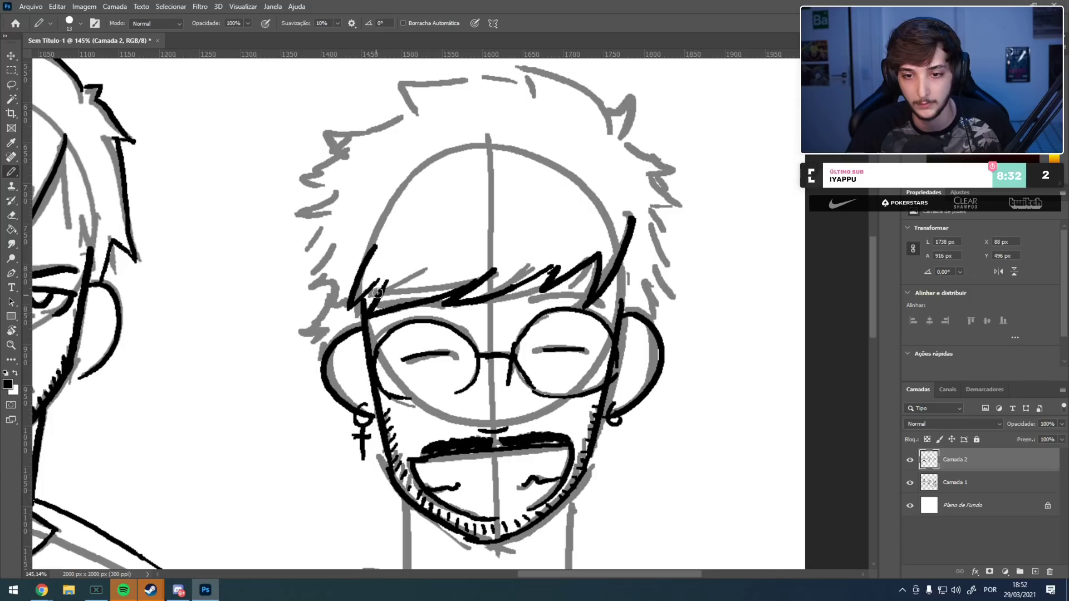
mouse_move(399, 221)
left_mouse_down()
mouse_move(403, 193)
mouse_move(383, 266)
left_mouse_up()
mouse_move(446, 172)
left_mouse_down()
mouse_move(444, 202)
mouse_move(456, 208)
left_mouse_up()
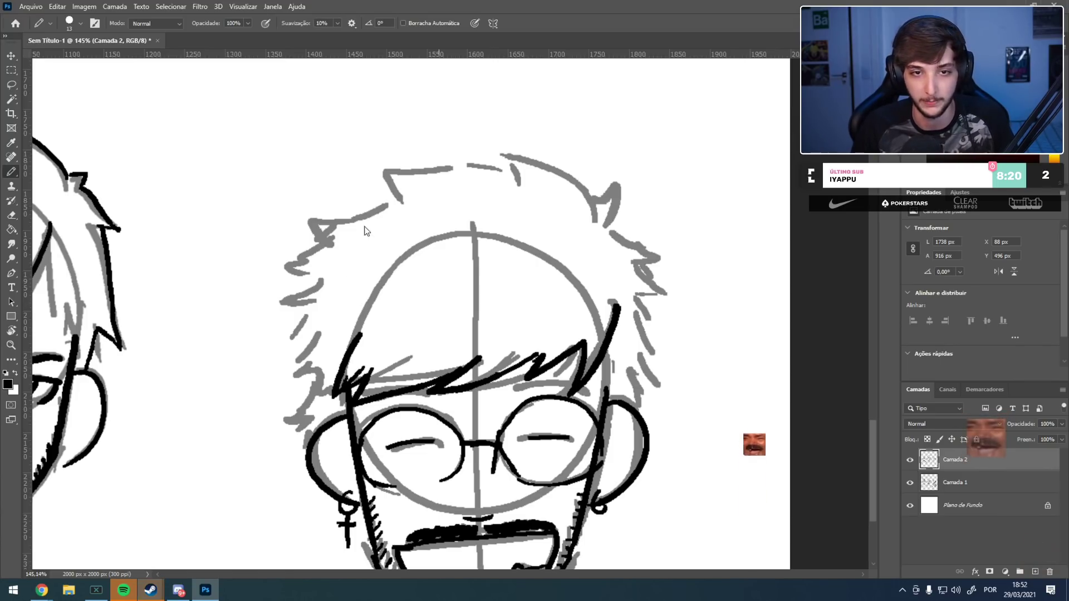
- Save the document as TRIO UBNERLANDE.psd
left_click(31, 6)
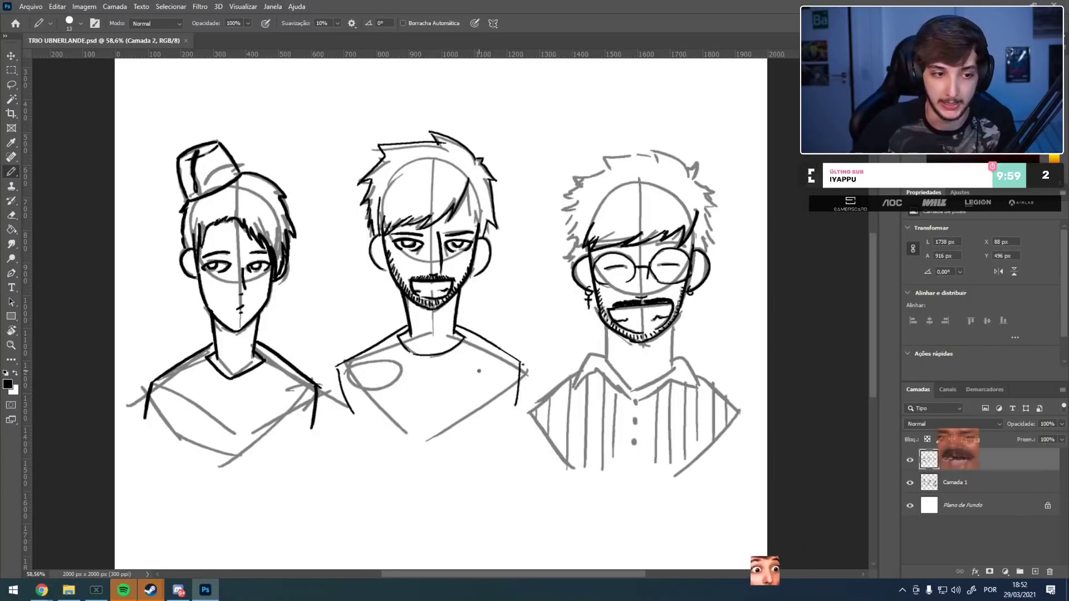
- Ink the spiky outer outline of the third figure's hair from one ear over the crown to the other
left_click_drag(556, 198, 394, 210)
scroll(585, 184, "up", 6)
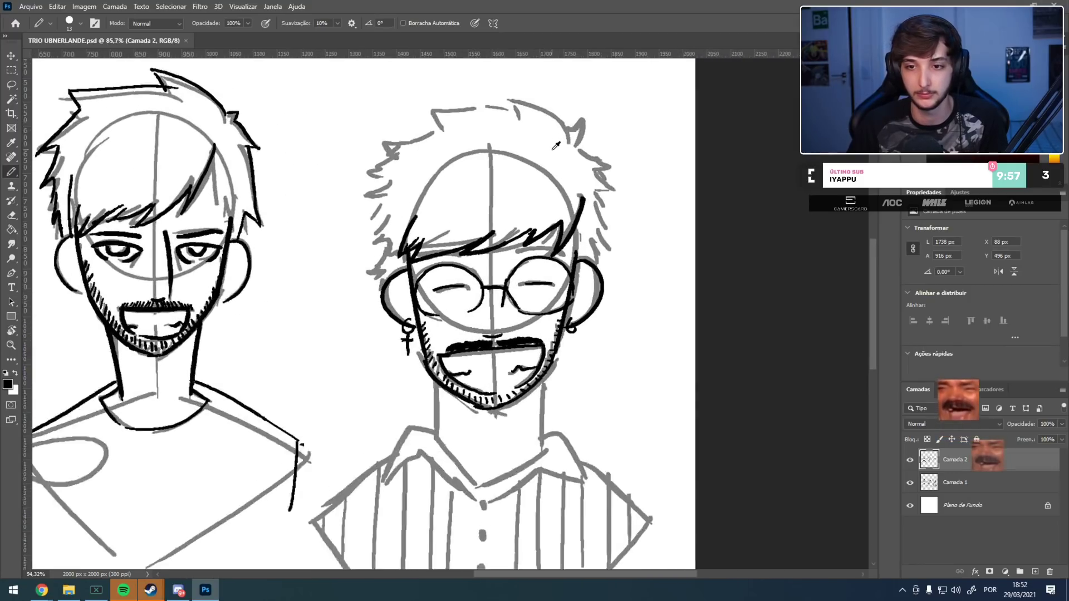
left_click_drag(554, 59, 590, 119)
mouse_move(626, 208)
left_mouse_down()
mouse_move(525, 125)
mouse_move(528, 155)
mouse_move(519, 138)
mouse_move(517, 153)
mouse_move(449, 142)
mouse_move(415, 156)
mouse_move(379, 200)
mouse_move(354, 201)
mouse_move(370, 225)
mouse_move(357, 249)
left_mouse_up()
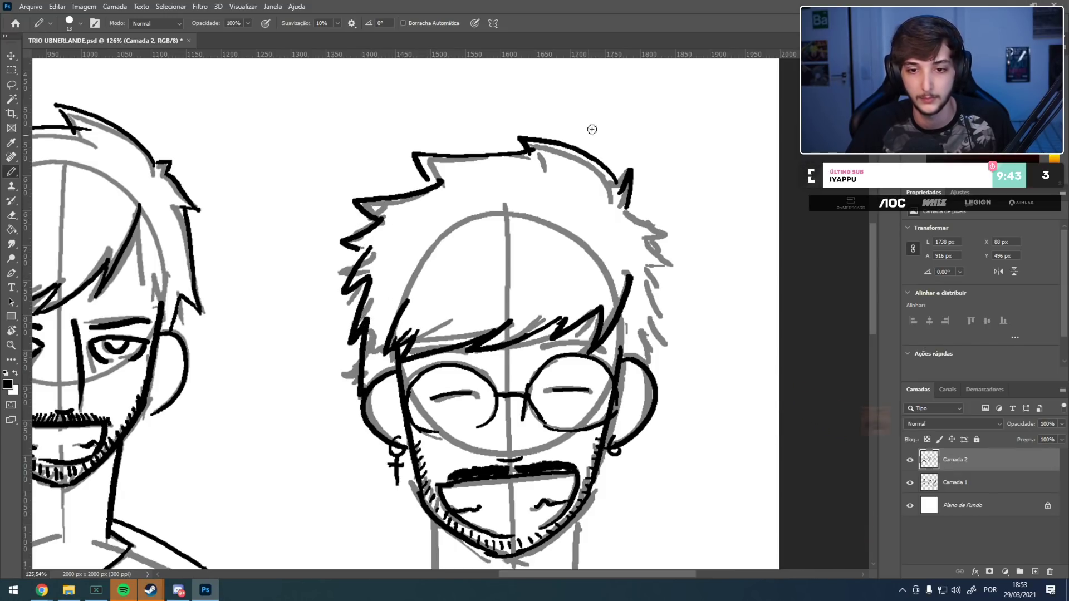
mouse_move(625, 209)
left_mouse_down()
mouse_move(666, 221)
mouse_move(646, 232)
mouse_move(670, 287)
mouse_move(647, 273)
mouse_move(659, 322)
mouse_move(647, 328)
mouse_move(652, 373)
left_mouse_up()
left_click_drag(612, 330, 616, 364)
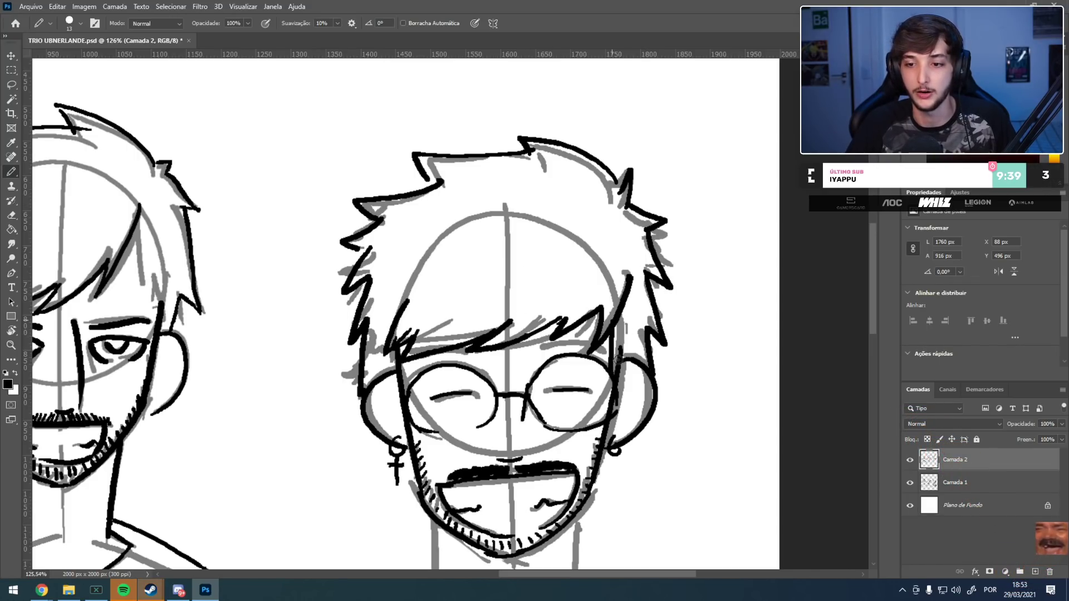
- Ink the two vertical sides of the third figure's neck from the jaw down to the collar
left_click_drag(450, 360, 478, 248)
left_click_drag(570, 272, 583, 161)
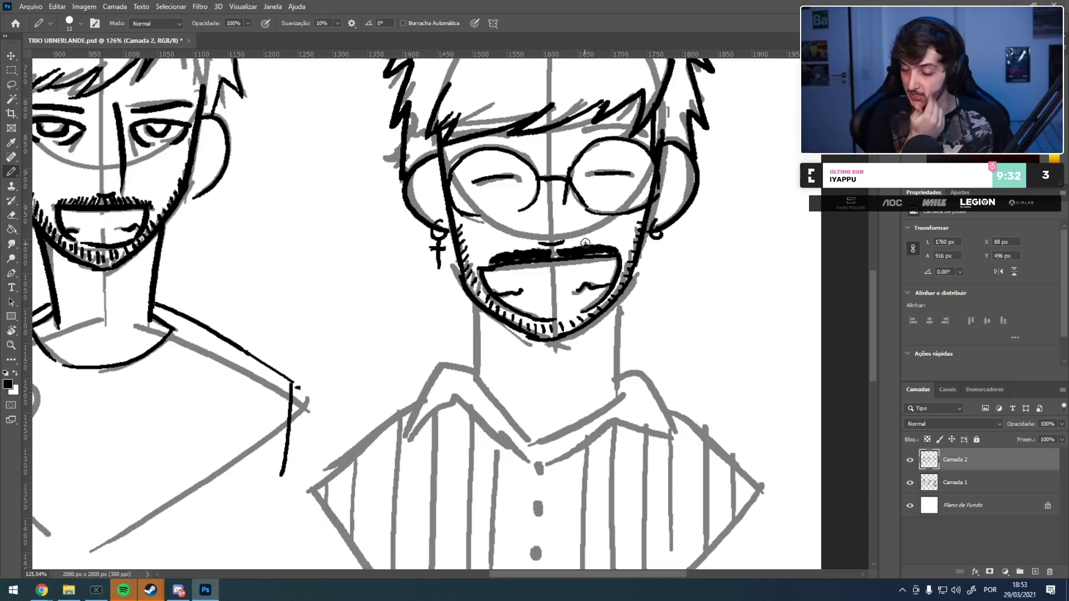
left_click_drag(461, 325, 462, 288)
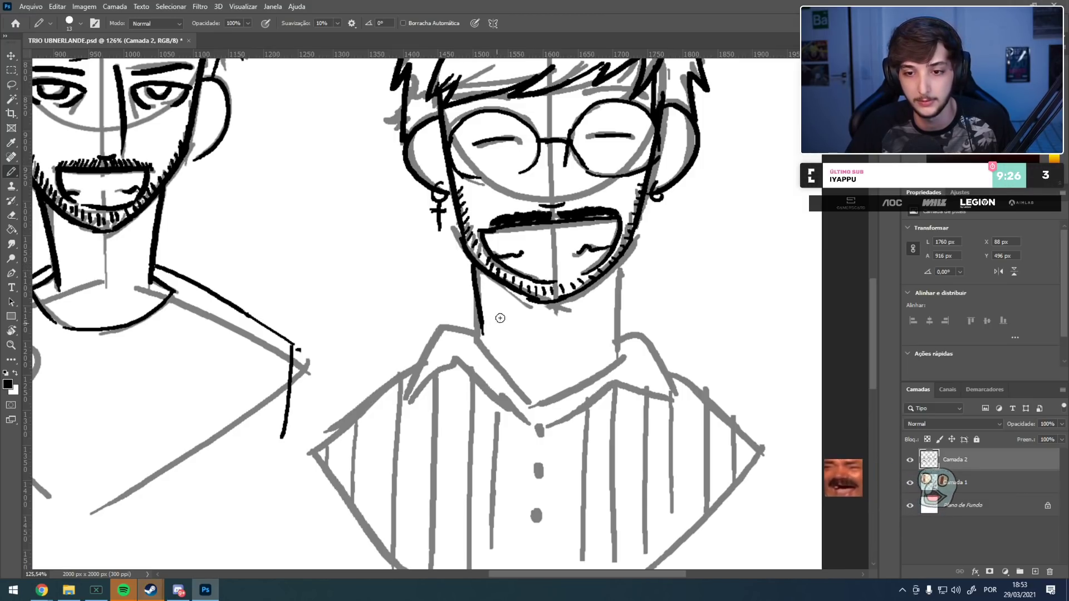
left_click_drag(477, 270, 477, 350)
left_click_drag(619, 255, 617, 353)
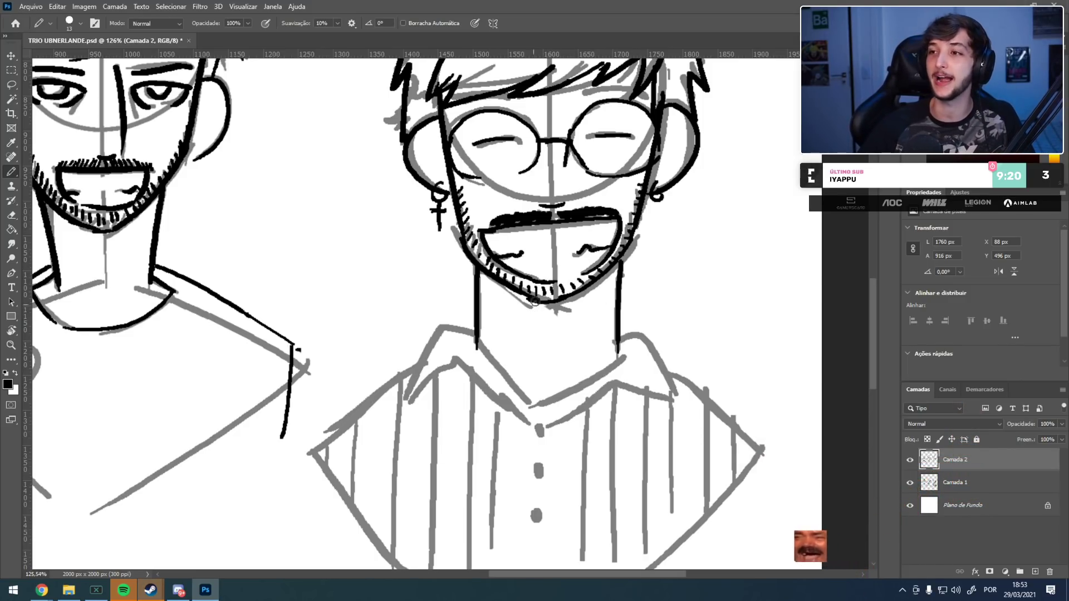
- Ink the V-shaped neckline of the third figure's shirt collar between the two neck lines
mouse_move(389, 300)
left_mouse_down()
mouse_move(360, 251)
mouse_move(301, 198)
mouse_move(305, 221)
left_mouse_up()
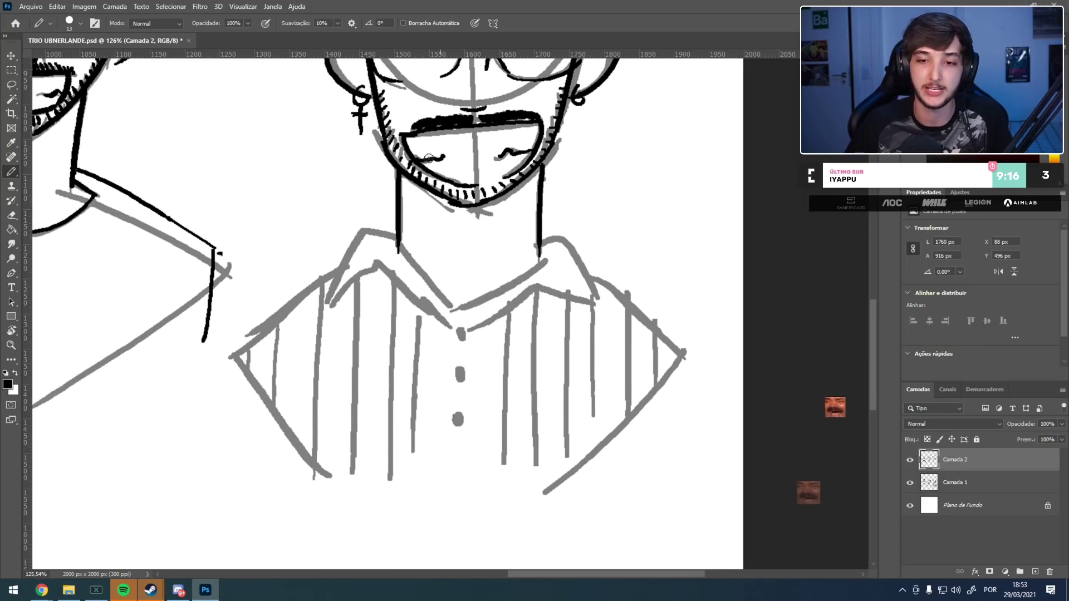
scroll(421, 313, "up", 5)
left_click_drag(492, 274, 425, 344)
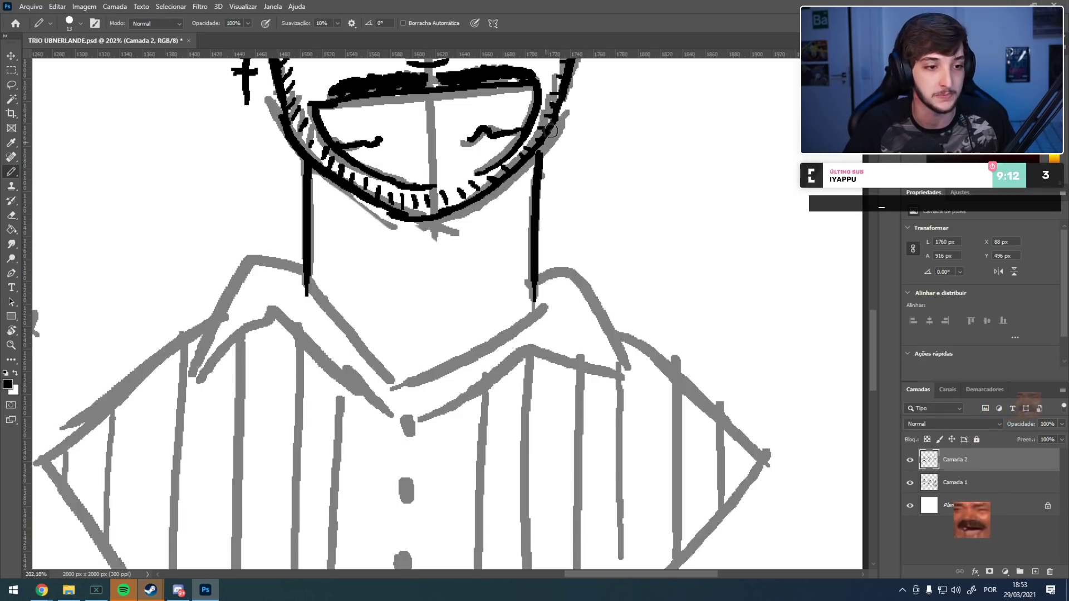
left_click_drag(305, 276, 359, 351)
key("ctrl+z")
left_click_drag(306, 286, 404, 379)
mouse_move(531, 301)
left_mouse_down()
mouse_move(456, 369)
mouse_move(476, 344)
mouse_move(405, 380)
left_mouse_up()
key("ctrl+z")
mouse_move(332, 283)
left_mouse_down()
mouse_move(403, 284)
mouse_move(476, 247)
mouse_move(375, 243)
mouse_move(353, 282)
mouse_move(444, 231)
mouse_move(400, 222)
mouse_move(348, 340)
mouse_move(472, 315)
mouse_move(436, 287)
mouse_move(521, 353)
left_mouse_up()
key("ctrl+z")
- Ink the shirt collar's two pointed flaps and fill in the three buttons below the neckline
mouse_move(681, 246)
left_mouse_down()
mouse_move(735, 243)
mouse_move(770, 331)
mouse_move(695, 306)
mouse_move(562, 396)
left_mouse_up()
mouse_move(529, 447)
left_mouse_down()
mouse_move(530, 352)
mouse_move(561, 361)
left_mouse_up()
left_click_drag(554, 417, 557, 430)
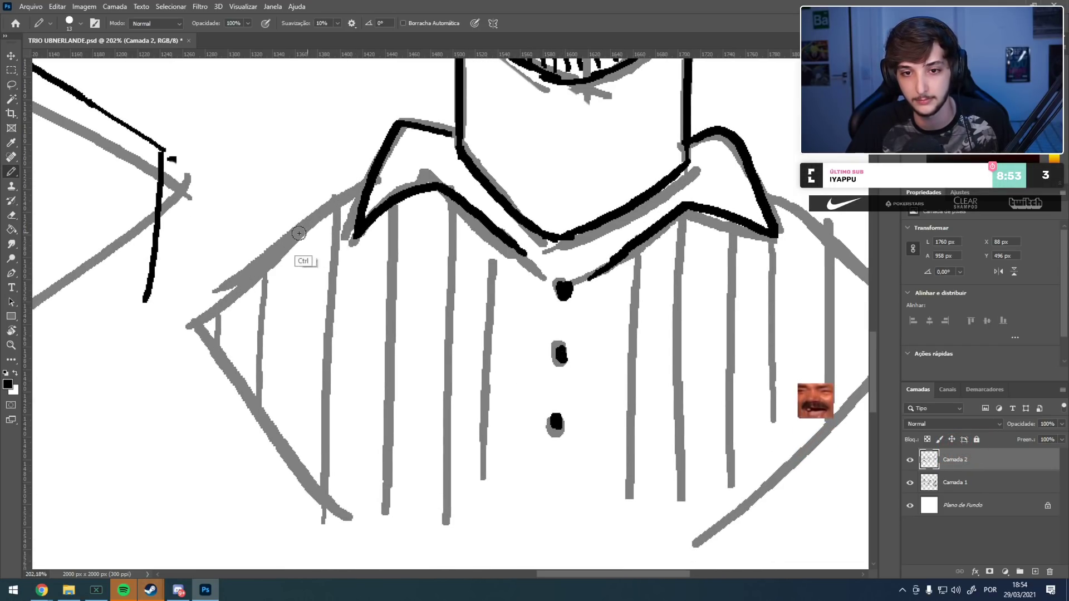
- Ink the third figure's sloping shoulders and short upper-arm edges on the Camada 2 layer
left_click_drag(355, 183, 192, 323)
left_click_drag(711, 313, 464, 280)
mouse_move(522, 163)
left_mouse_down()
mouse_move(666, 287)
mouse_move(673, 323)
left_mouse_up()
key("ctrl+z")
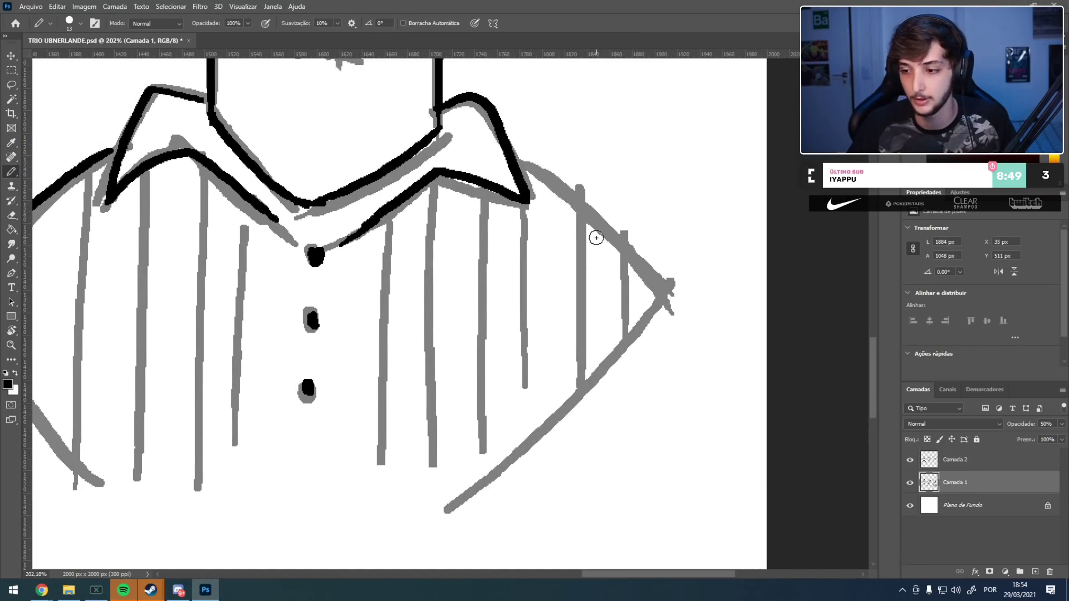
left_click(1005, 468)
left_click_drag(600, 229, 650, 278)
key("ctrl+z")
left_click_drag(522, 163, 658, 283)
left_click_drag(376, 216, 463, 205)
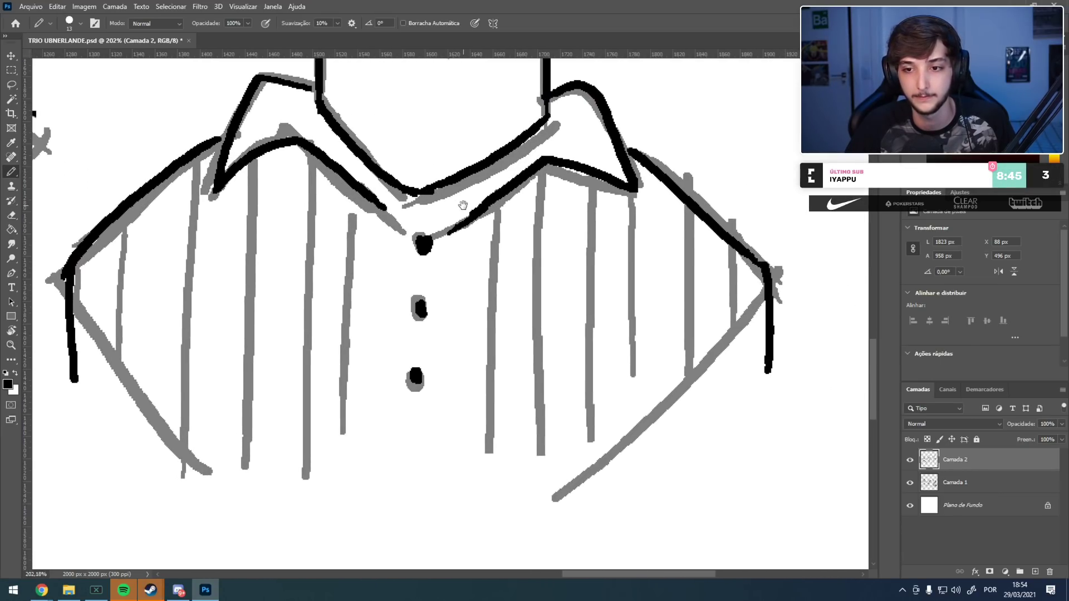
- Ink the vertical stripes on the right-hand half of the third figure's shirt, from the arm to the buttons
left_click_drag(643, 190, 655, 410)
key("ctrl+z")
left_click_drag(592, 166, 606, 411)
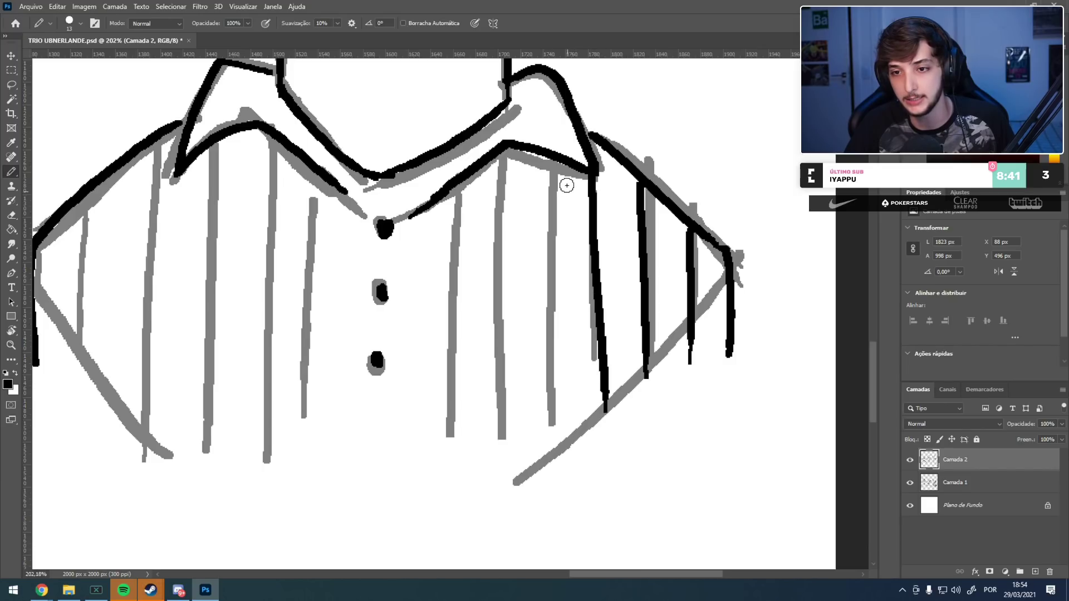
left_click_drag(499, 322, 506, 423)
left_click_drag(457, 188, 457, 445)
- Ink the vertical stripes on the left-hand half of the third figure's shirt, from the buttons out to the arm
mouse_move(314, 170)
left_mouse_down()
mouse_move(327, 236)
mouse_move(322, 349)
left_mouse_up()
left_click_drag(269, 144, 289, 432)
key("ctrl+z")
left_click_drag(279, 143, 278, 411)
key("ctrl+z")
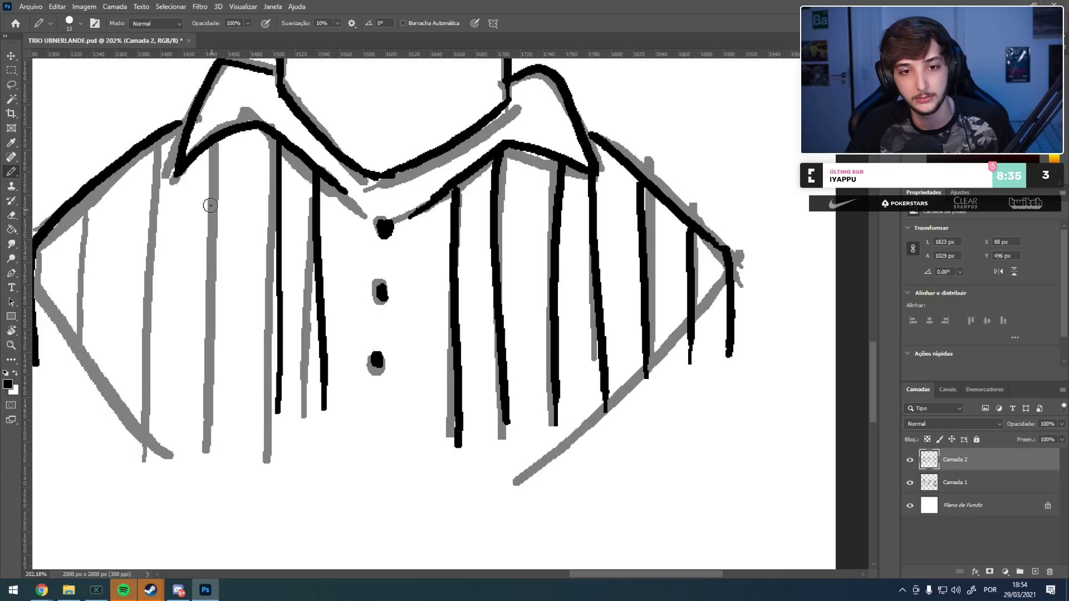
left_click_drag(216, 140, 208, 443)
left_click_drag(152, 149, 157, 412)
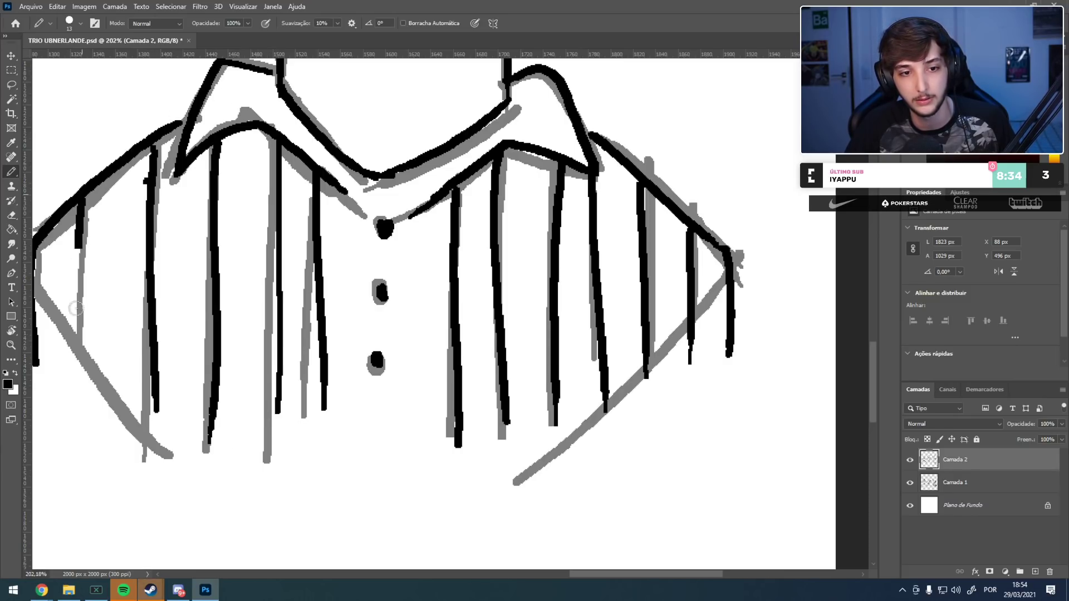
mouse_move(129, 354)
left_mouse_down()
mouse_move(239, 328)
mouse_move(171, 383)
left_mouse_up()
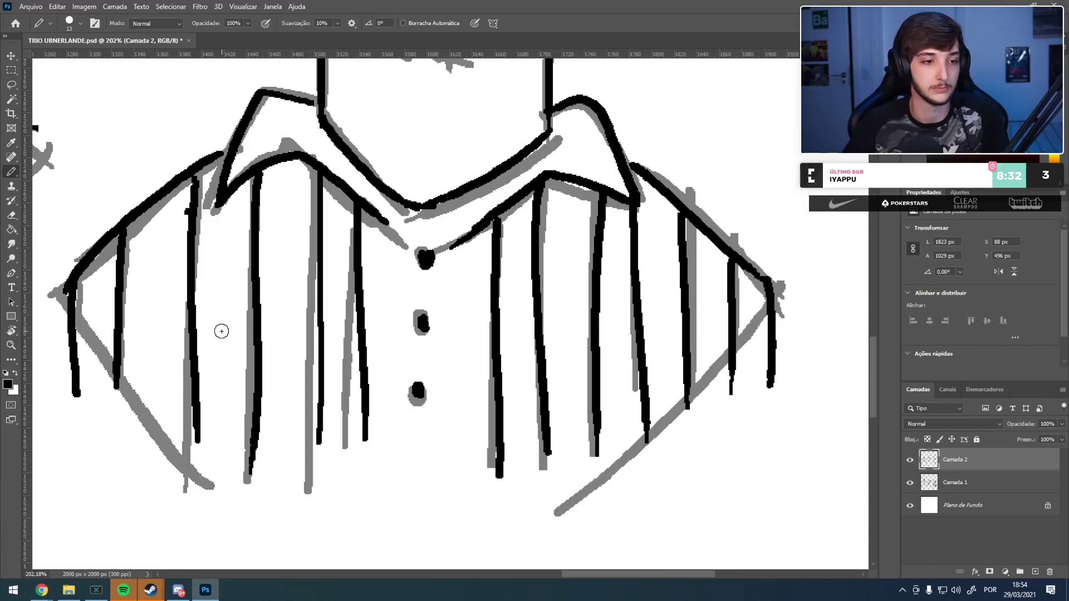
- Hide the Camada 1 sketch layer and check the clean line art of the three figures
scroll(214, 332, "down", 8)
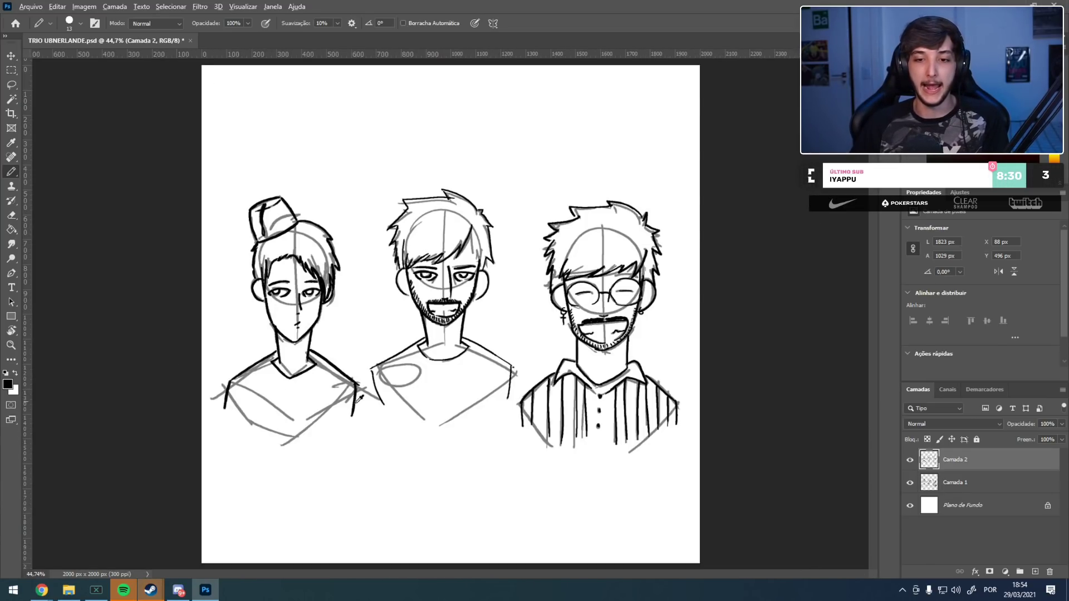
scroll(411, 425, "up", 3)
scroll(398, 397, "down", 3)
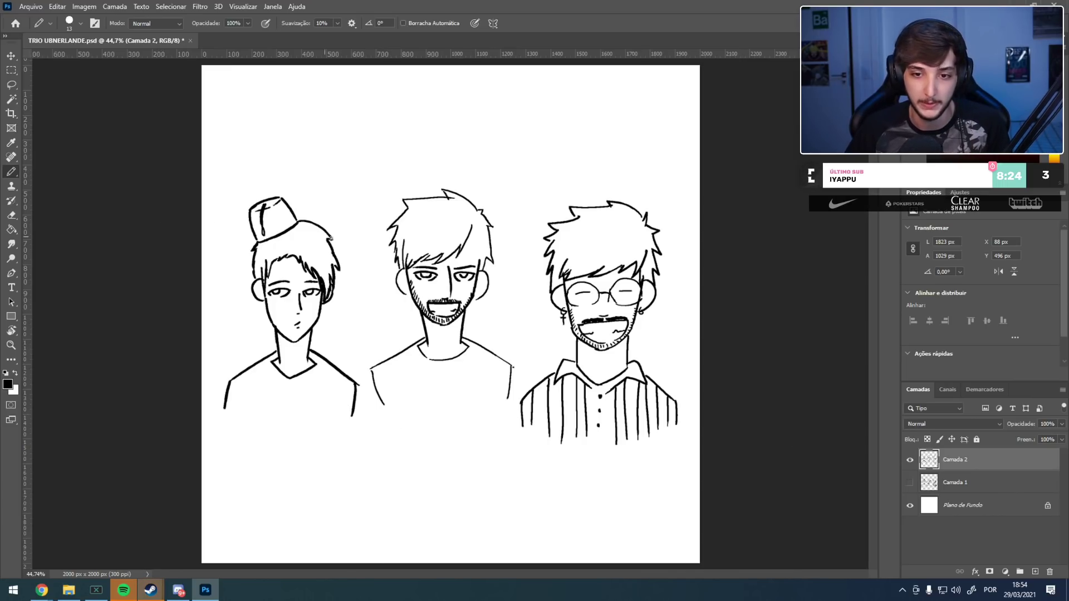
scroll(327, 237, "up", 6)
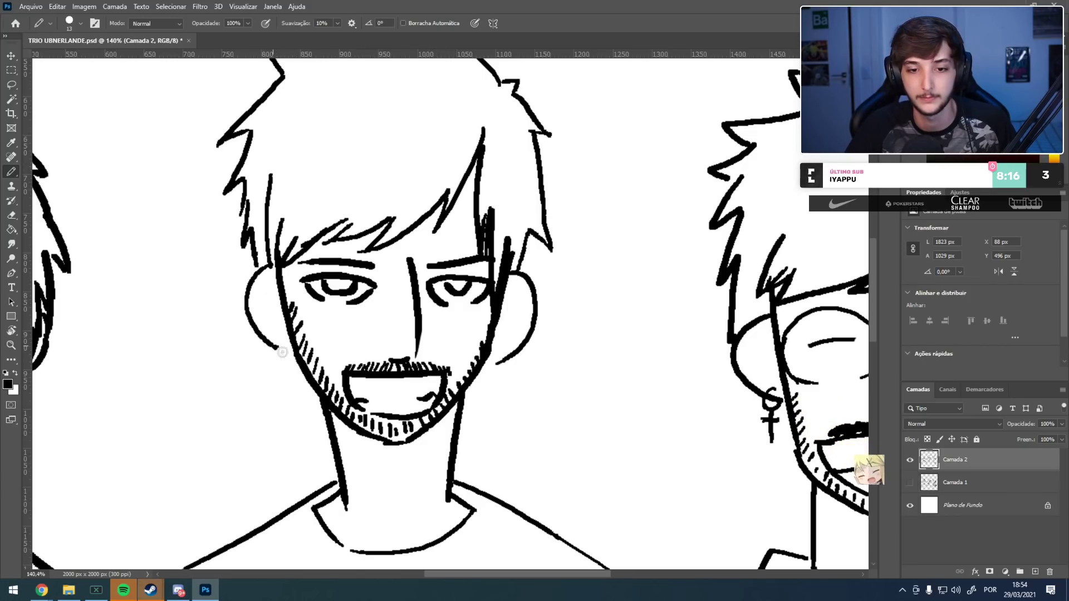
- Crop the empty area below the three figures, bringing the canvas to 2000 × 1525 px
scroll(301, 286, "down", 5)
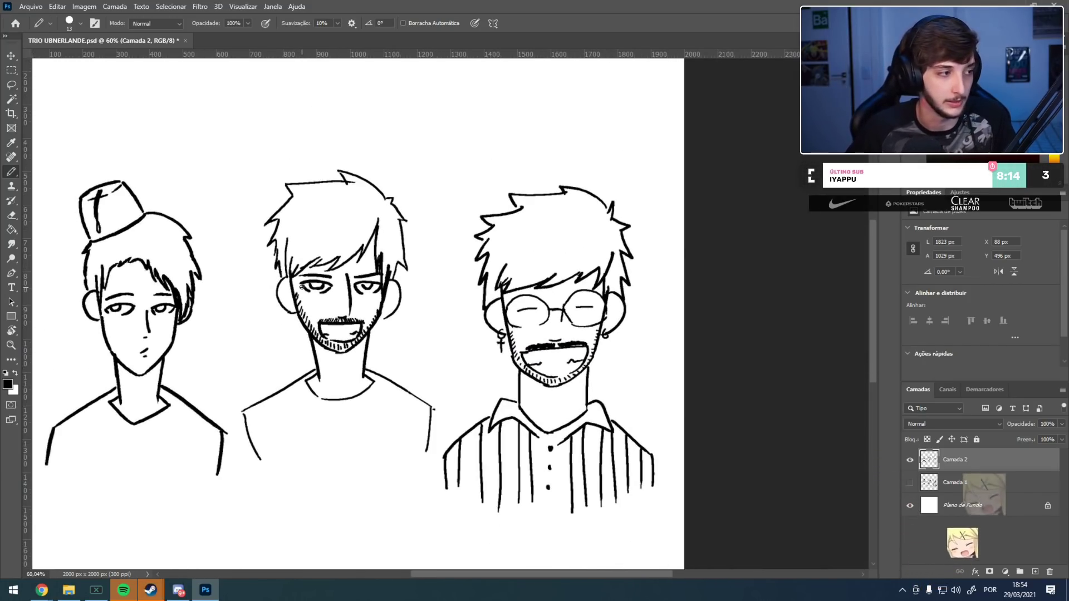
mouse_move(205, 309)
left_mouse_down()
mouse_move(301, 288)
mouse_move(327, 128)
mouse_move(342, 406)
mouse_move(332, 223)
left_mouse_up()
left_click(94, 7)
mouse_move(90, 35)
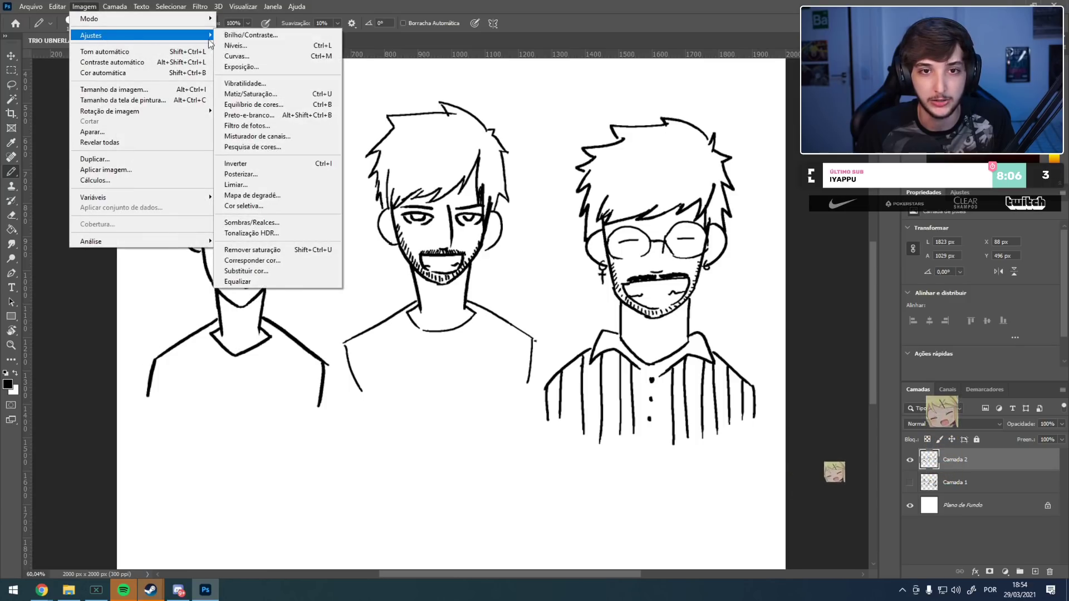
left_click(11, 115)
left_click(11, 127)
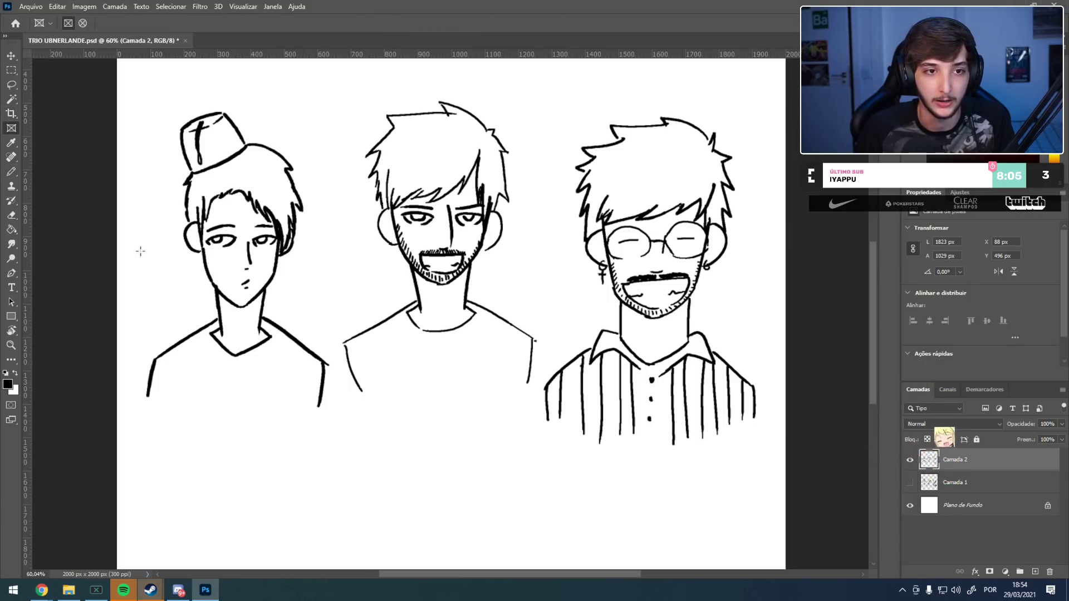
left_click(13, 114)
scroll(448, 334, "down", 5)
left_click_drag(448, 523, 437, 471)
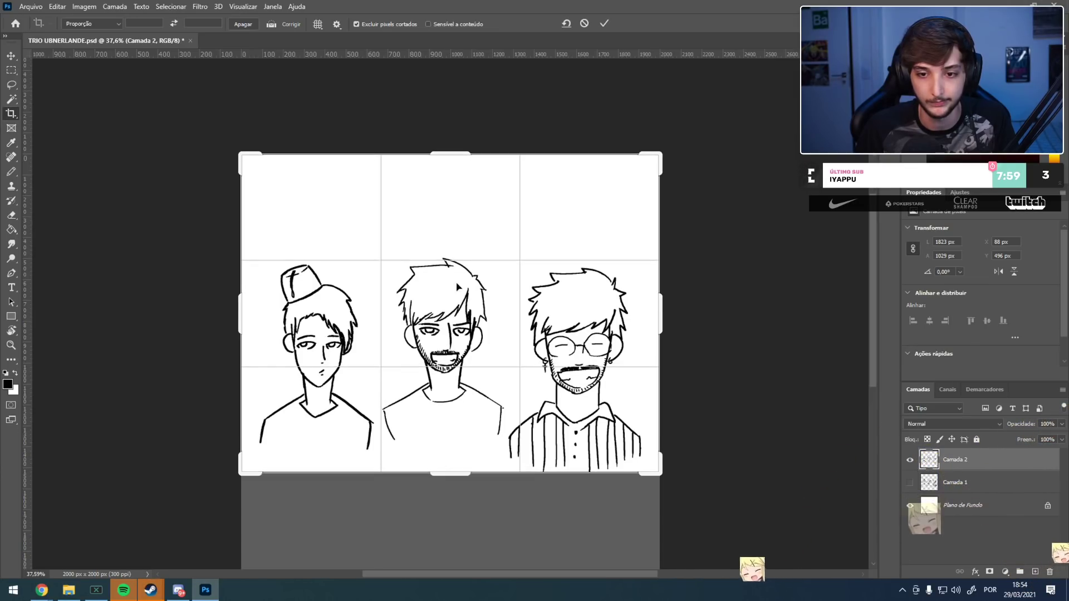
left_click(605, 24)
- Lasso the third figure on Camada 2, scale it down slightly to match the other two, and deselect it
left_click(11, 85)
mouse_move(524, 254)
left_mouse_down()
mouse_move(510, 433)
mouse_move(500, 449)
mouse_move(539, 477)
mouse_move(636, 469)
mouse_move(653, 418)
mouse_move(636, 281)
mouse_move(526, 254)
left_mouse_up()
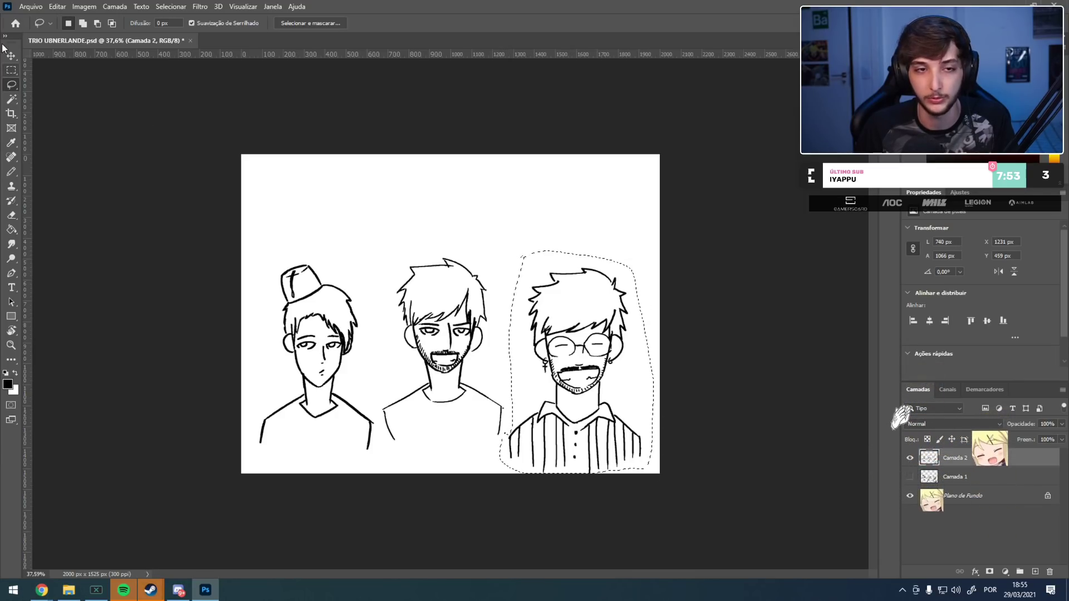
key("v")
left_click_drag(616, 357, 622, 348)
left_click_drag(646, 257, 631, 275)
left_click_drag(598, 331, 598, 318)
left_click(576, 23)
left_click(89, 120)
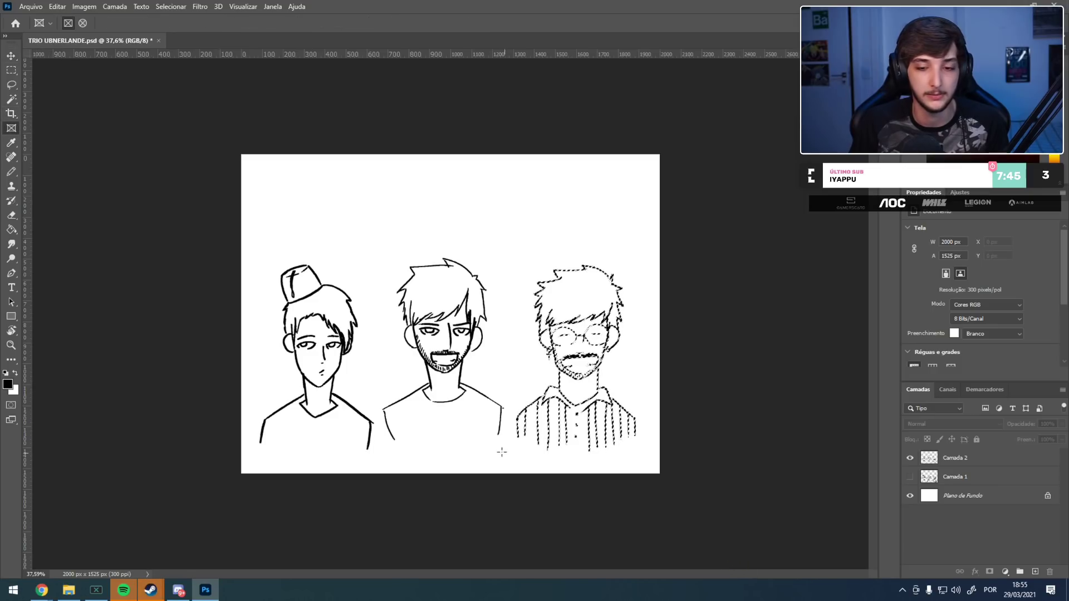
left_click(11, 113)
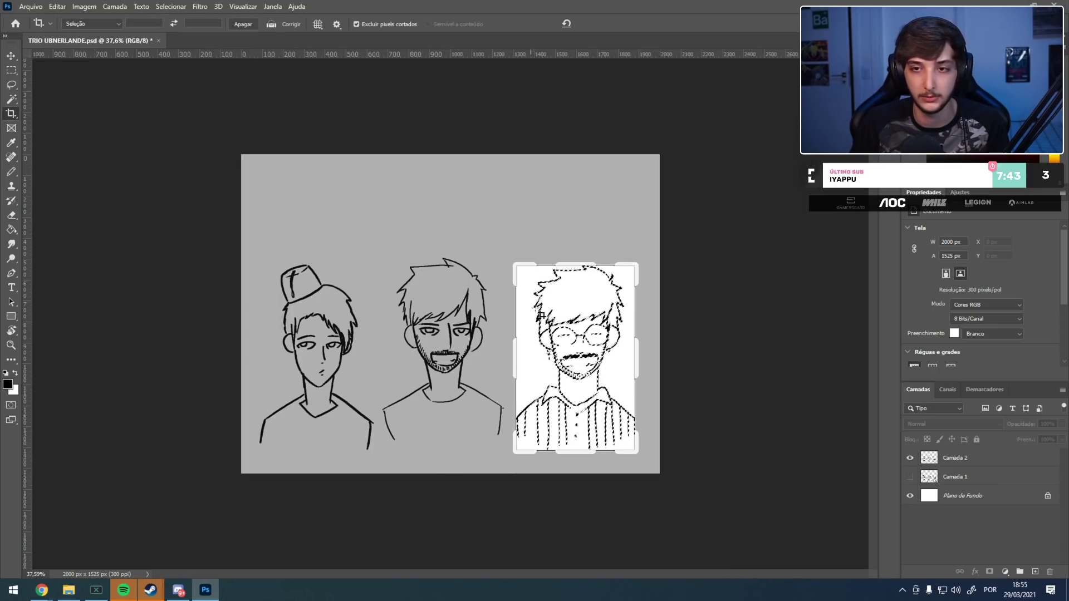
left_click(12, 58)
left_click(11, 69)
right_click(334, 203)
left_click(362, 204)
- Crop the canvas's lower edge up to the figures' arms at 2000 × 1376 px, and add an empty layer above Camada 2
left_click(11, 113)
left_click_drag(452, 472, 452, 461)
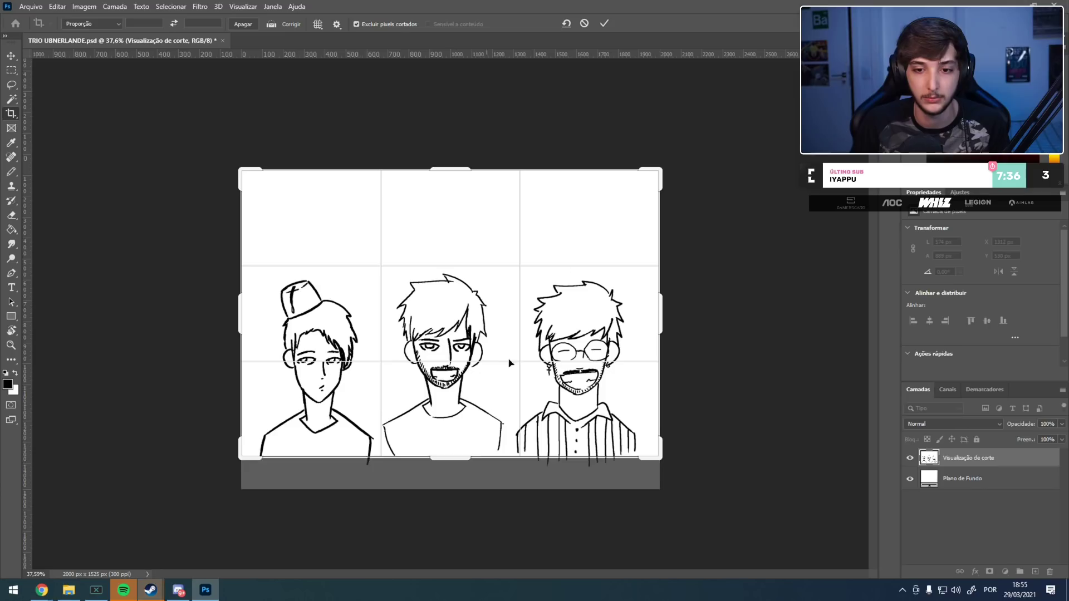
left_click(608, 26)
key("ctrl+0")
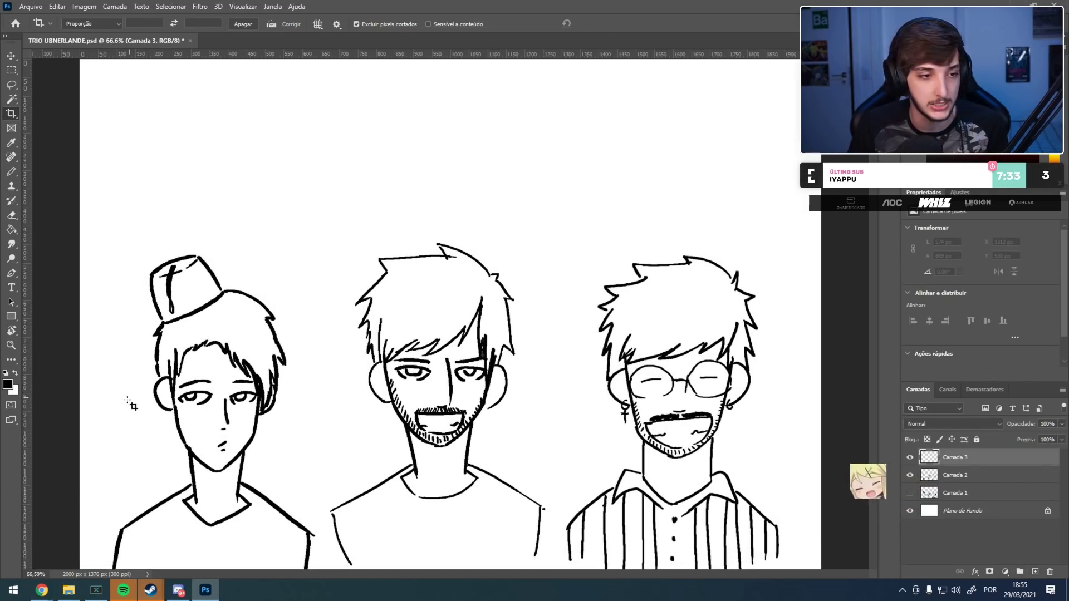
- Start filling the first figure's hair in dark grey with a 37 px pencil on Camada 3, and move that layer beneath Camada 2
left_click(11, 172)
scroll(184, 424, "up", 6)
left_click_drag(267, 345, 433, 212)
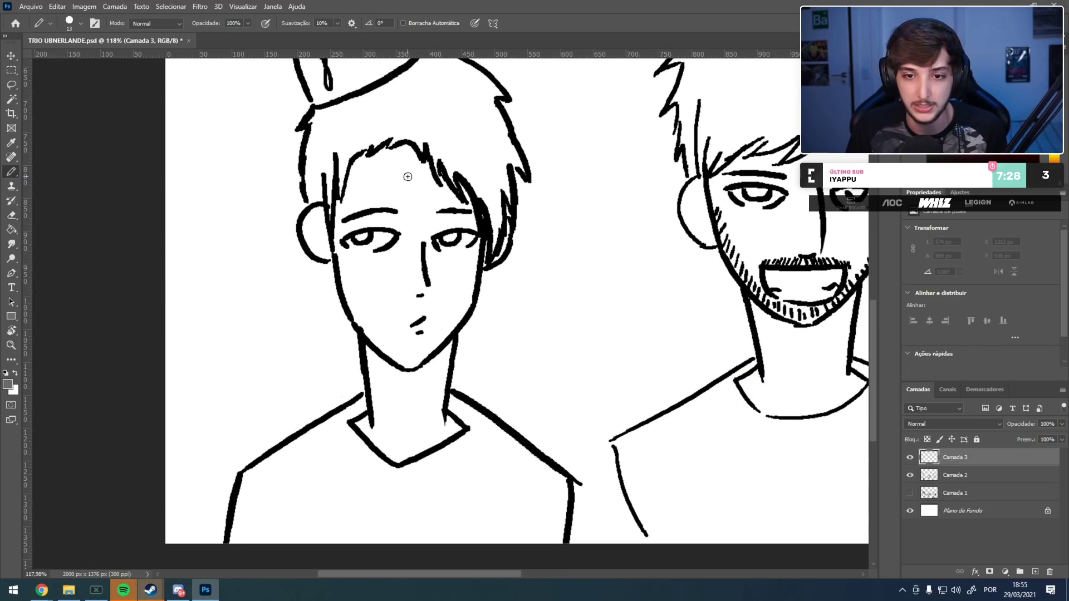
left_click_drag(472, 152, 482, 189)
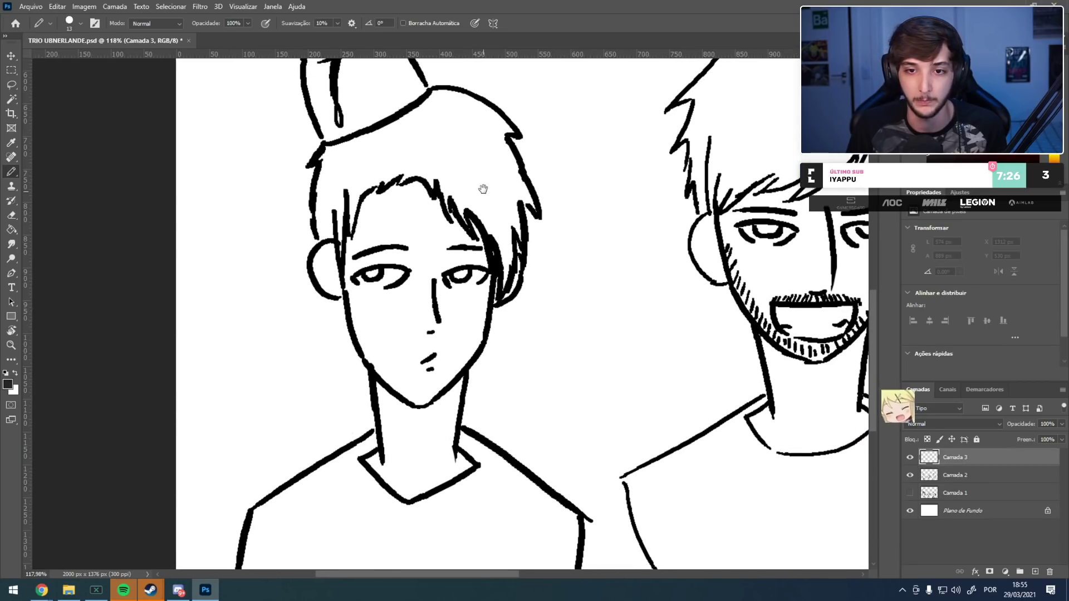
right_click(444, 145, "alt")
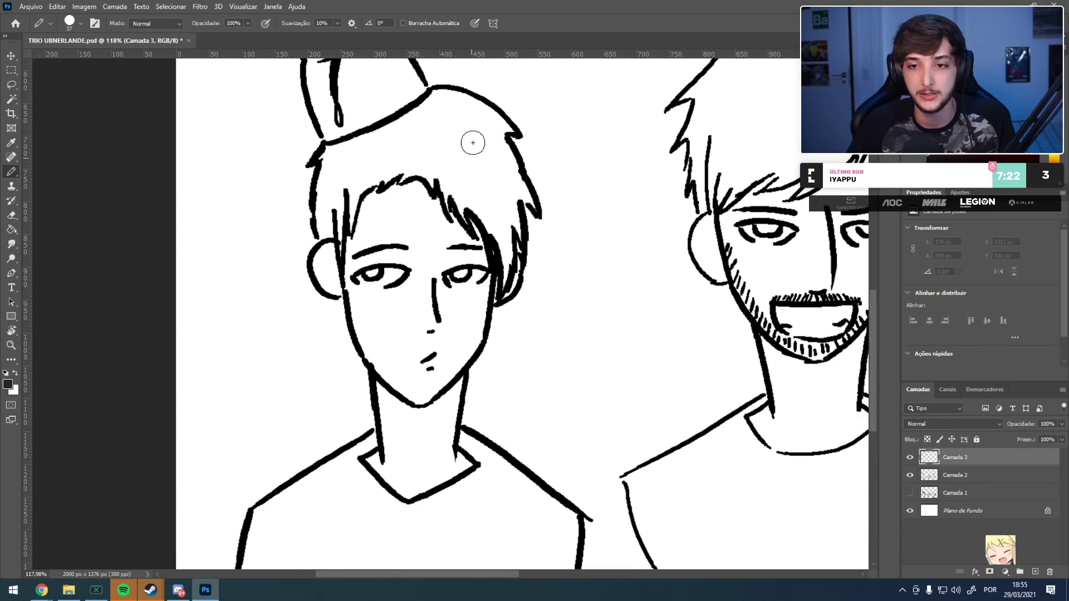
left_click_drag(468, 101, 501, 220)
mouse_move(474, 135)
left_mouse_down()
mouse_move(507, 272)
mouse_move(509, 198)
left_mouse_up()
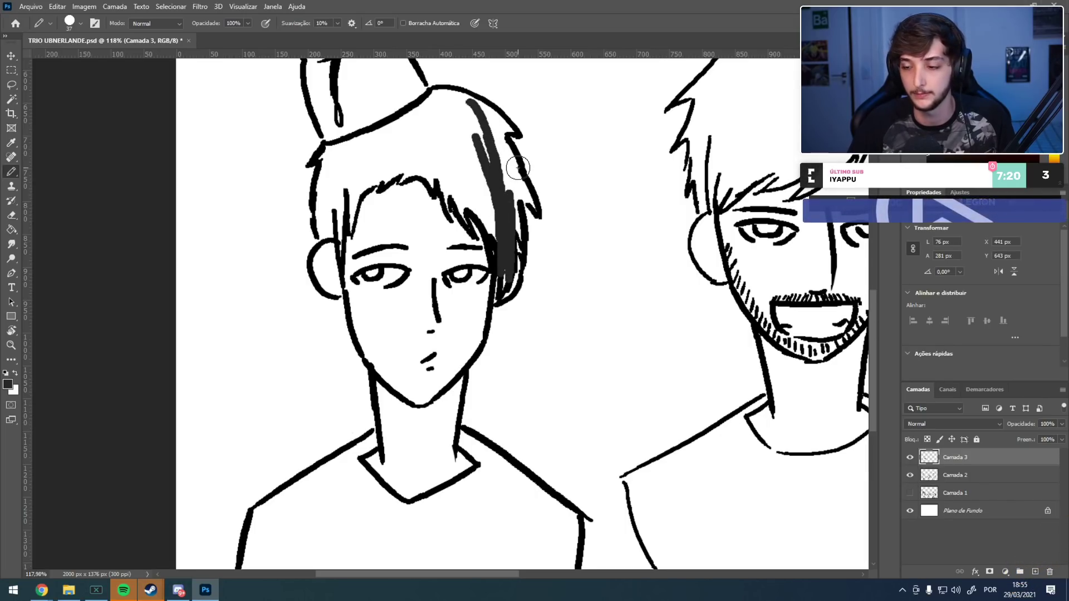
left_click_drag(974, 461, 973, 483)
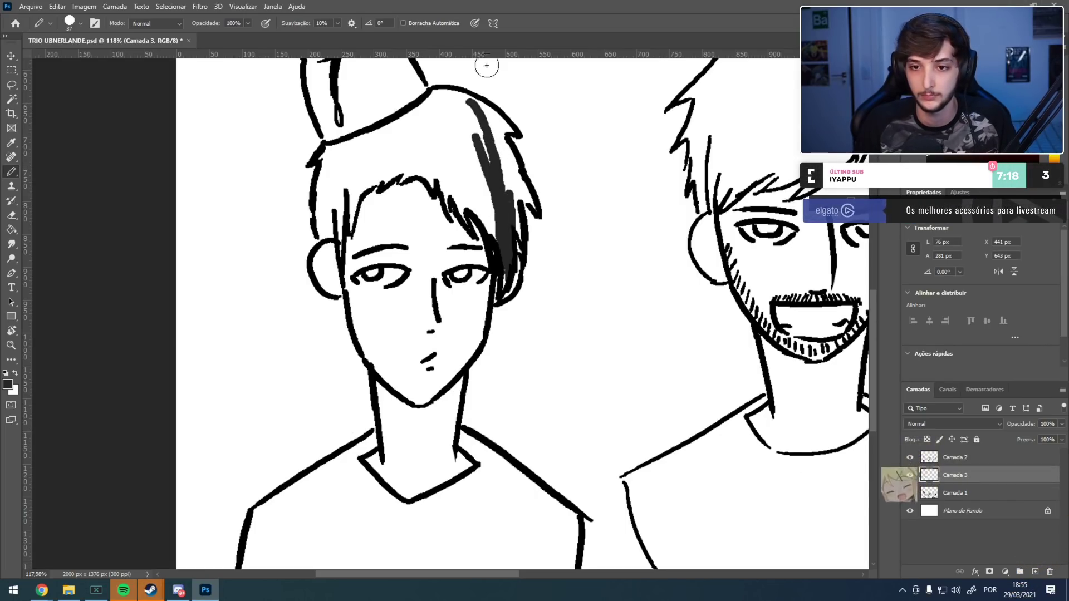
- Finish filling the first figure's hair in dark grey and erase the paint spilling onto the hat
mouse_move(518, 217)
left_mouse_down()
mouse_move(494, 145)
mouse_move(530, 206)
mouse_move(509, 142)
mouse_move(479, 109)
mouse_move(492, 114)
mouse_move(433, 89)
mouse_move(458, 97)
mouse_move(458, 174)
mouse_move(473, 202)
mouse_move(461, 210)
mouse_move(446, 171)
mouse_move(458, 211)
left_mouse_up()
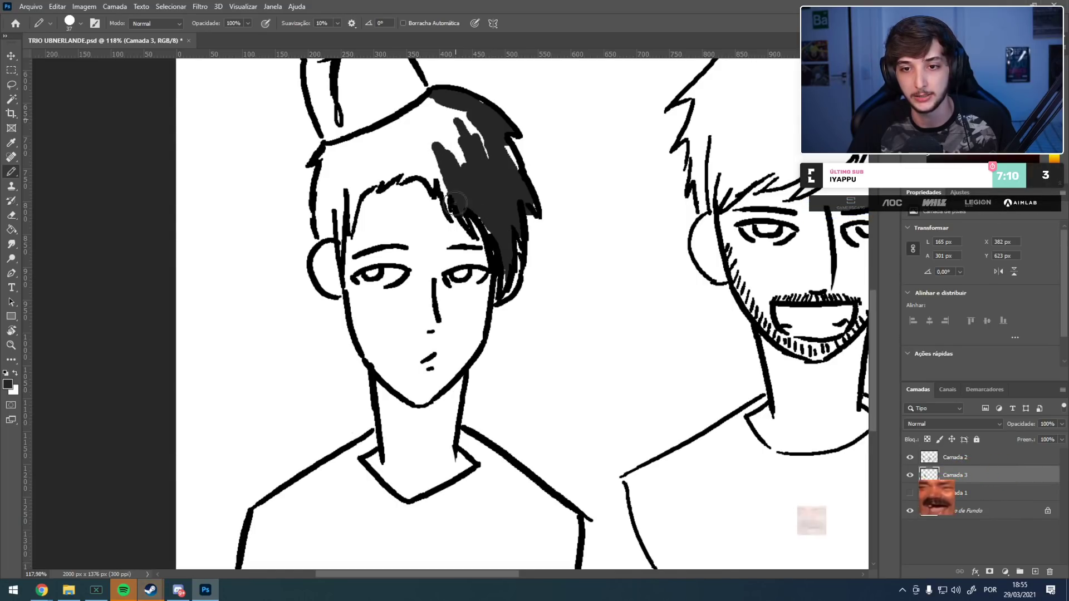
mouse_move(401, 136)
left_mouse_down()
mouse_move(454, 167)
mouse_move(468, 111)
mouse_move(423, 107)
mouse_move(329, 156)
mouse_move(320, 239)
mouse_move(356, 145)
mouse_move(351, 222)
mouse_move(390, 170)
left_mouse_up()
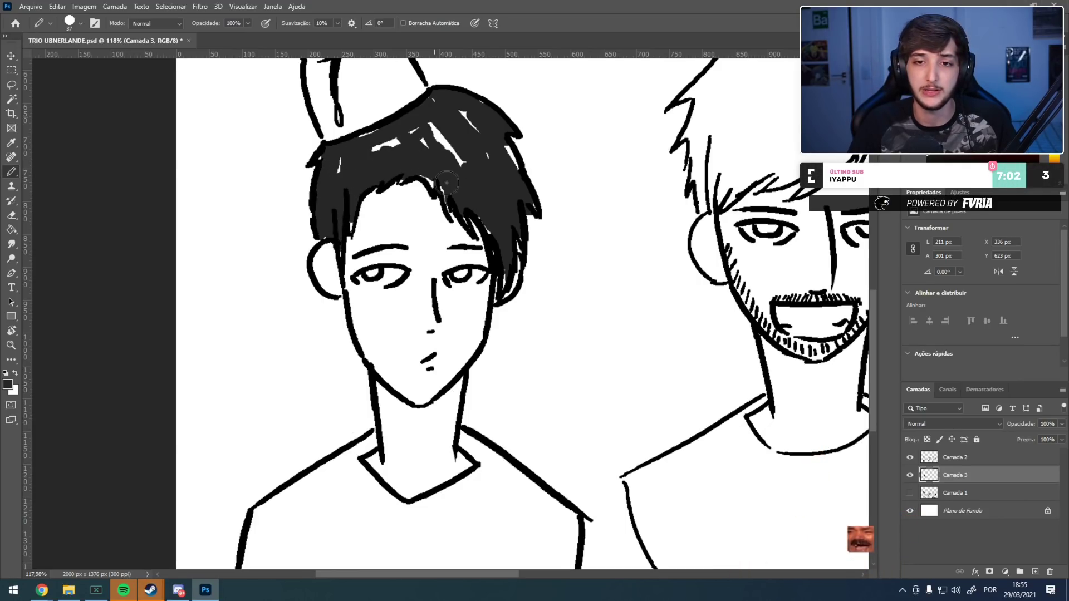
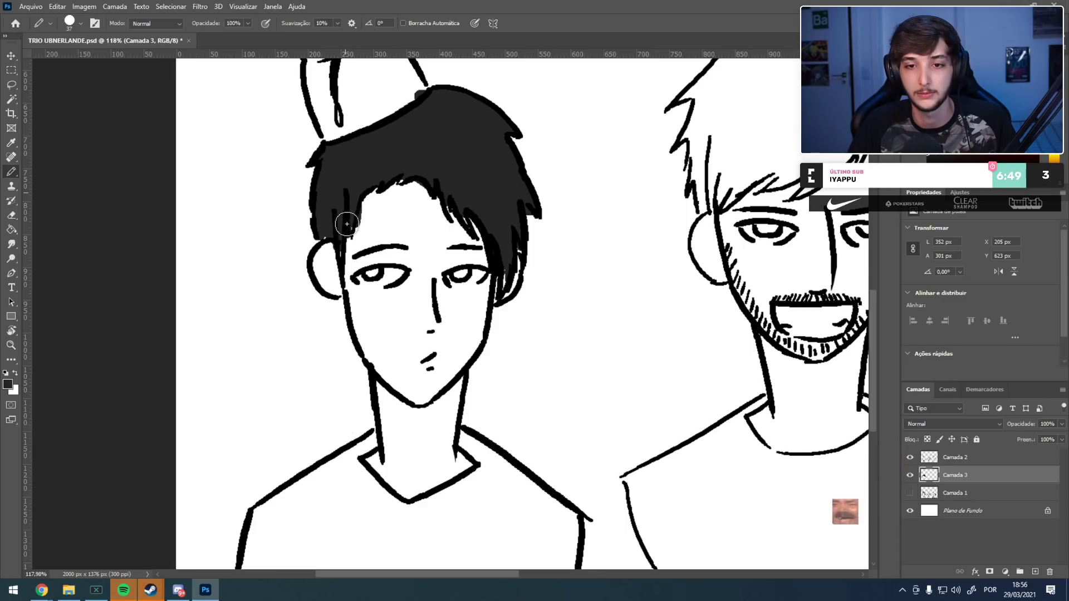
key("e")
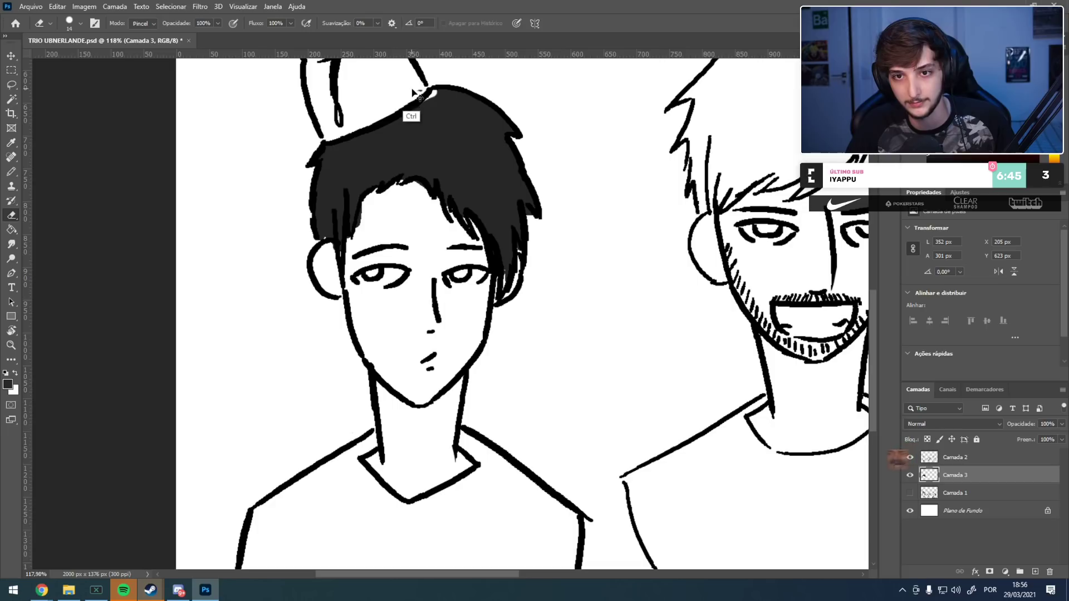
key("b")
mouse_move(462, 253)
left_mouse_down()
mouse_move(488, 130)
mouse_move(452, 166)
mouse_move(497, 259)
left_mouse_up()
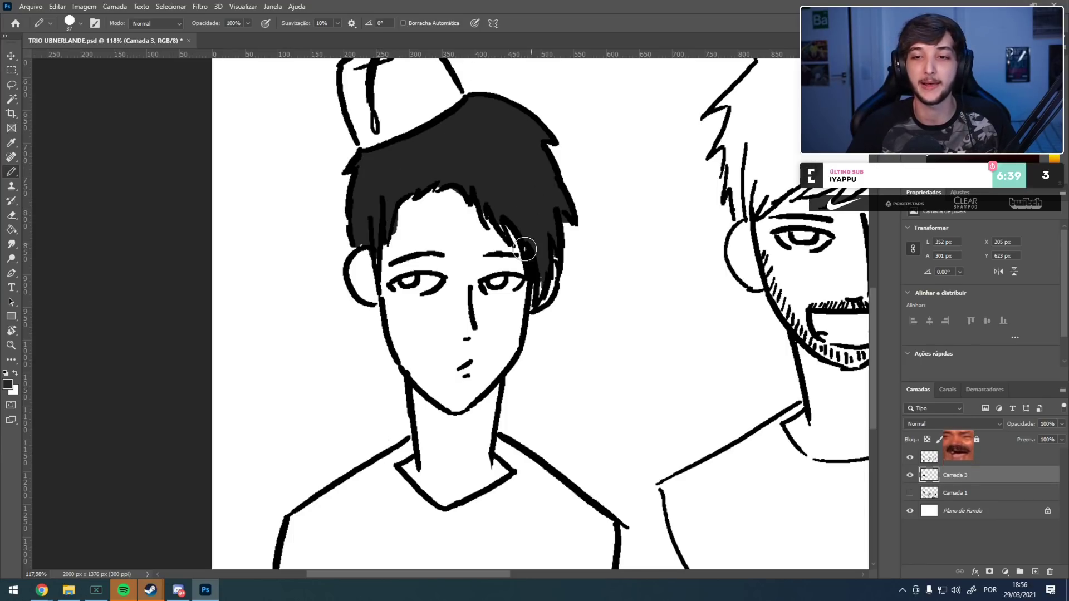
left_click_drag(466, 97, 431, 119)
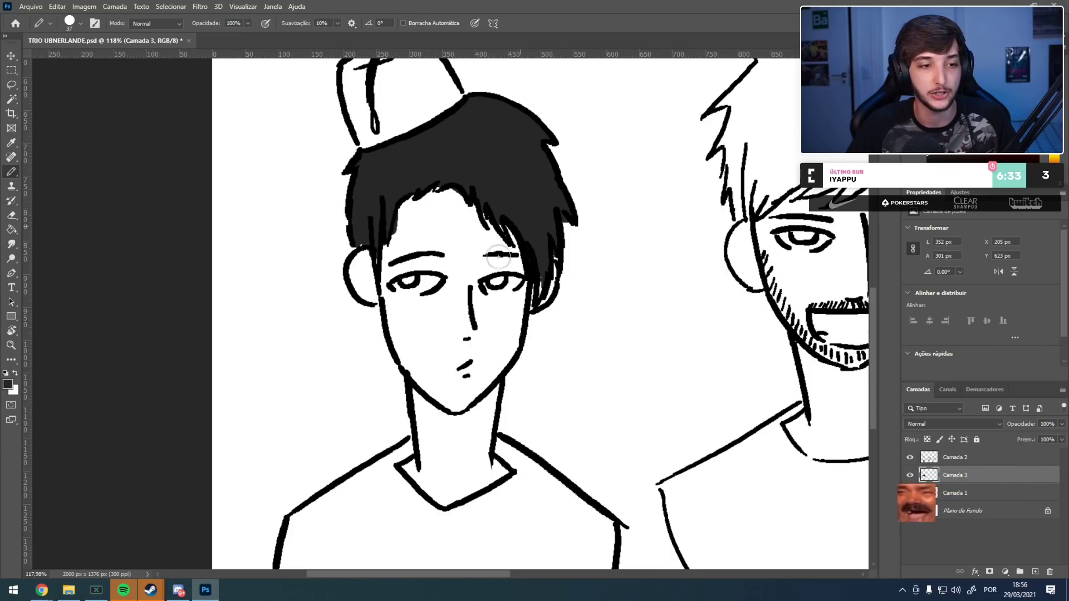
- Fill the first figure's V-neck shirt in dark grey on Camada 3, from shoulder to shoulder down to the canvas edge
left_click_drag(420, 245, 451, 102)
left_click_drag(617, 185, 470, 203)
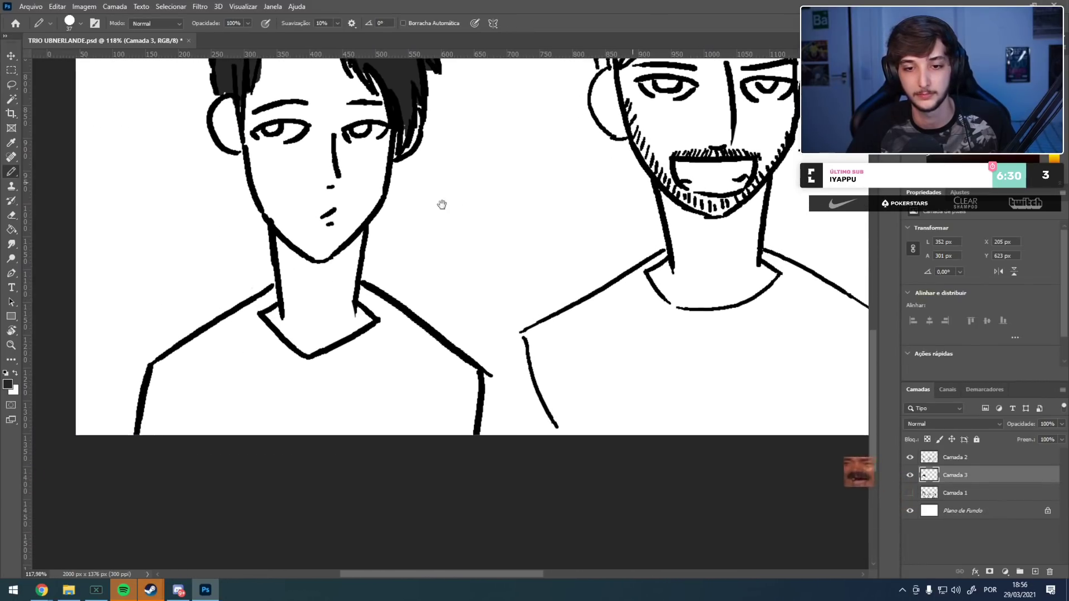
mouse_move(546, 299)
left_mouse_down()
mouse_move(573, 333)
mouse_move(554, 426)
mouse_move(529, 424)
mouse_move(491, 305)
mouse_move(507, 306)
mouse_move(435, 375)
mouse_move(486, 299)
left_mouse_up()
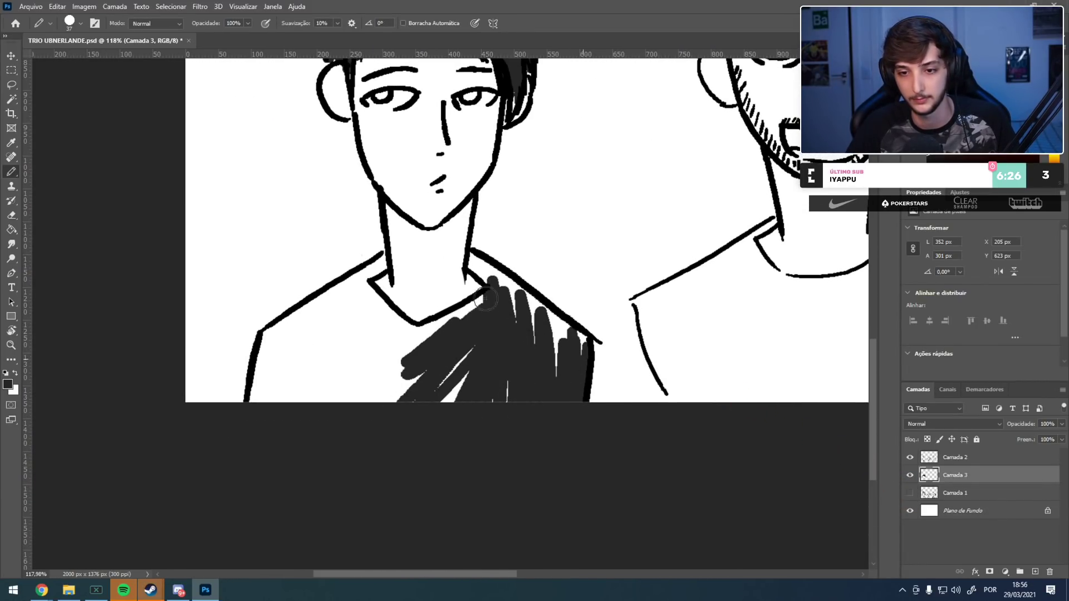
mouse_move(406, 418)
left_mouse_down()
mouse_move(400, 340)
mouse_move(354, 290)
left_mouse_up()
mouse_move(307, 323)
left_mouse_down()
mouse_move(365, 278)
mouse_move(287, 351)
left_mouse_up()
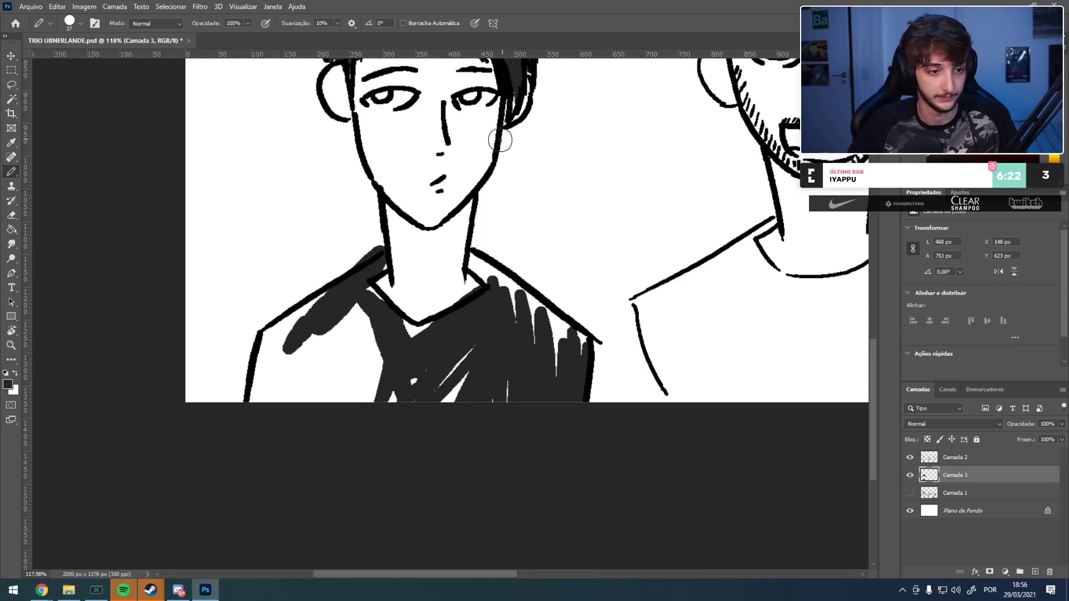
left_click_drag(420, 142, 420, 192)
mouse_move(381, 411)
left_mouse_down()
mouse_move(382, 475)
mouse_move(336, 442)
left_mouse_up()
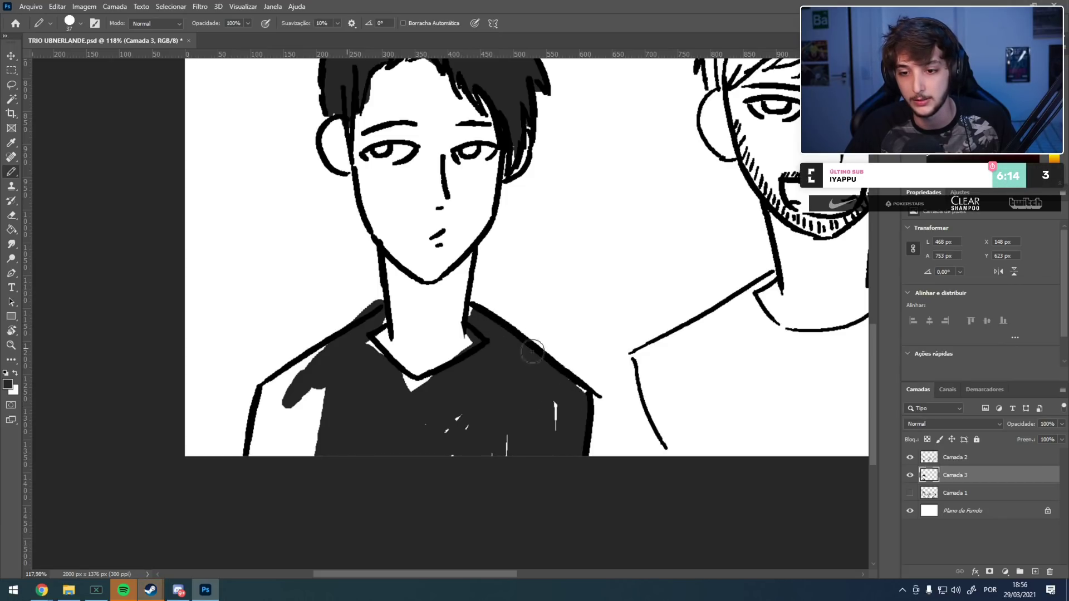
mouse_move(462, 387)
left_mouse_down()
mouse_move(442, 408)
mouse_move(356, 389)
mouse_move(435, 404)
mouse_move(418, 410)
mouse_move(353, 342)
mouse_move(396, 381)
left_mouse_up()
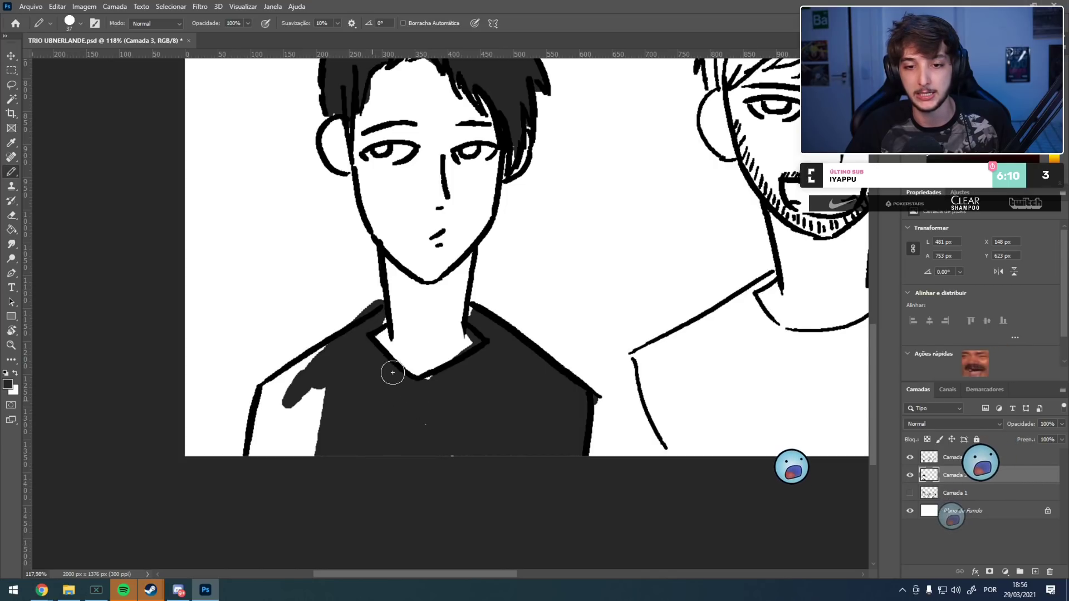
mouse_move(369, 327)
left_mouse_down()
mouse_move(280, 383)
mouse_move(261, 426)
mouse_move(260, 387)
left_mouse_up()
mouse_move(322, 451)
left_mouse_down()
mouse_move(331, 389)
mouse_move(306, 385)
mouse_move(271, 465)
mouse_move(288, 398)
mouse_move(312, 405)
mouse_move(287, 476)
mouse_move(292, 452)
mouse_move(263, 459)
left_mouse_up()
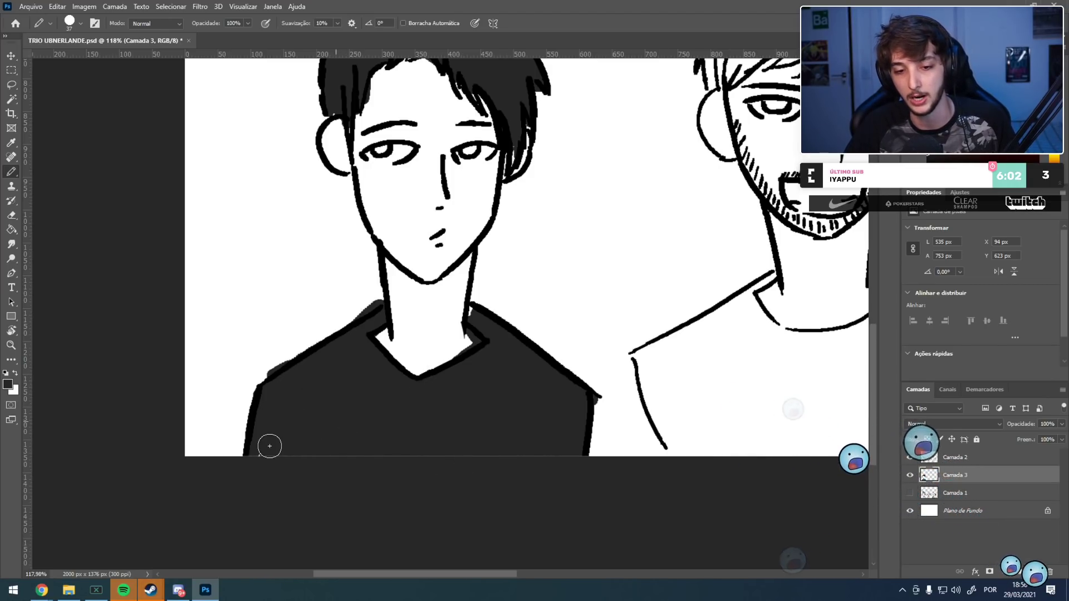
- Erase the grey spilling past the first figure's collar and shoulder outlines, and touch up the gaps left along them
key("e")
left_click_drag(445, 364, 429, 372)
left_click_drag(377, 295, 251, 379)
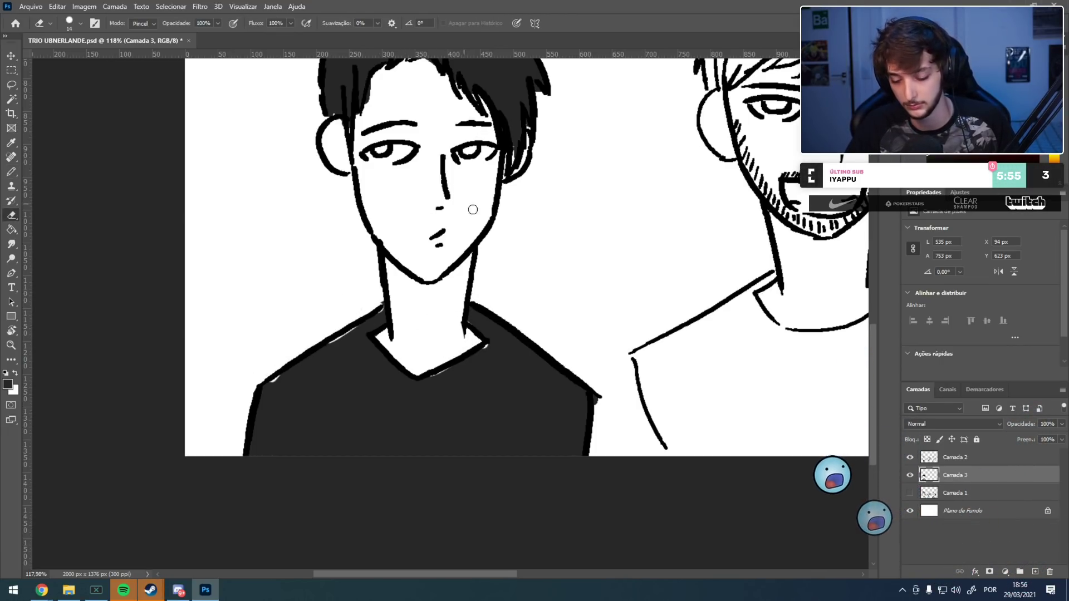
key("b")
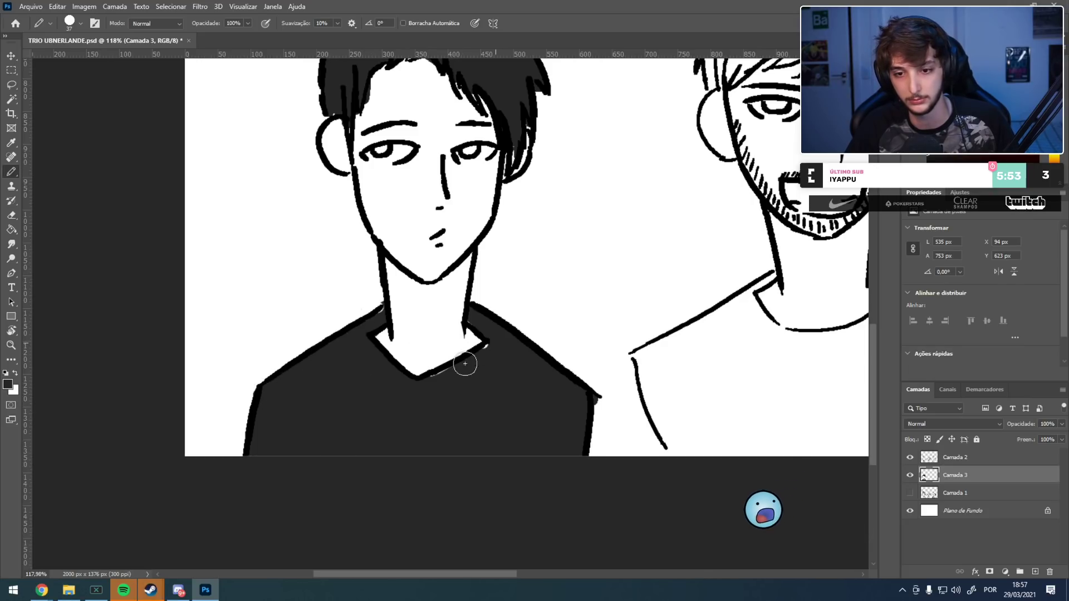
left_click_drag(587, 292, 394, 306)
left_click_drag(542, 289, 412, 275)
- Fill both of the first figure's irises in dark grey with a 12 px pencil, leaving small white highlights
mouse_move(187, 161)
left_mouse_down()
mouse_move(239, 333)
mouse_move(471, 339)
mouse_move(470, 236)
mouse_move(445, 250)
left_mouse_up()
scroll(399, 271, "up", 11)
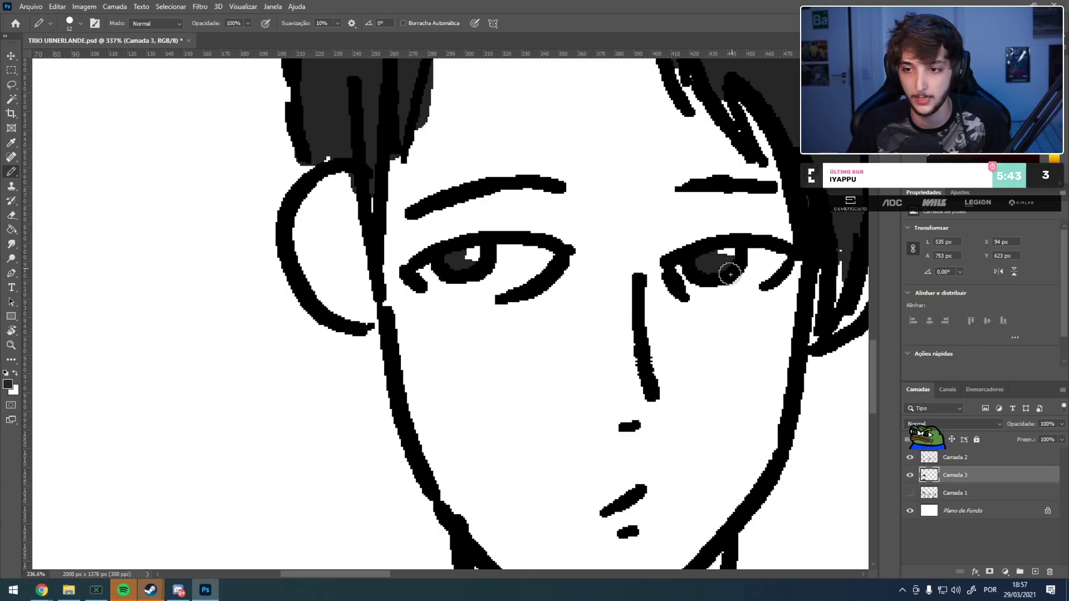
key("e")
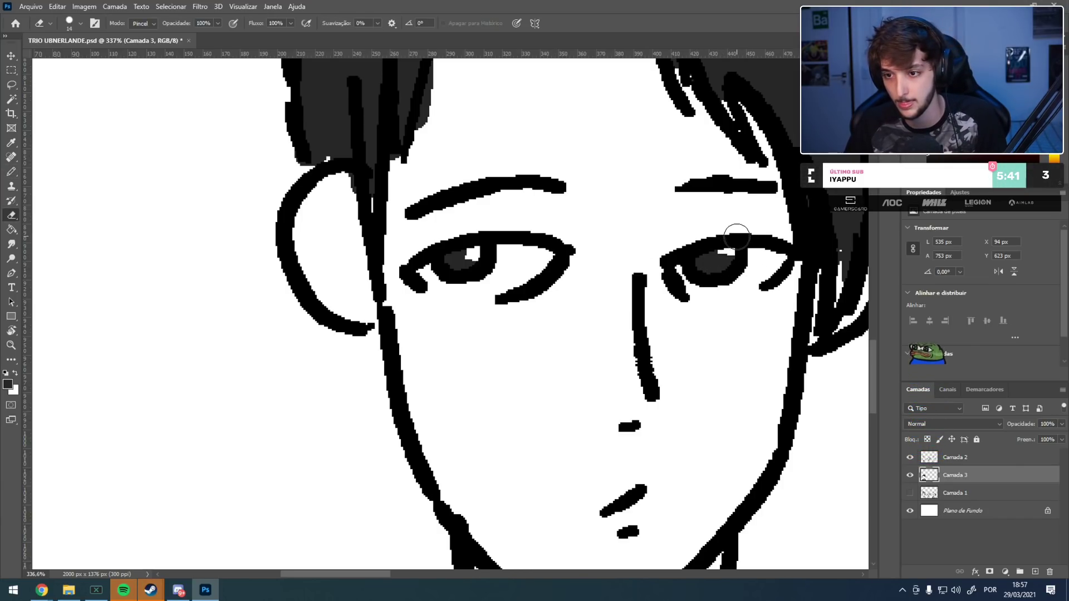
scroll(726, 254, "down", 9)
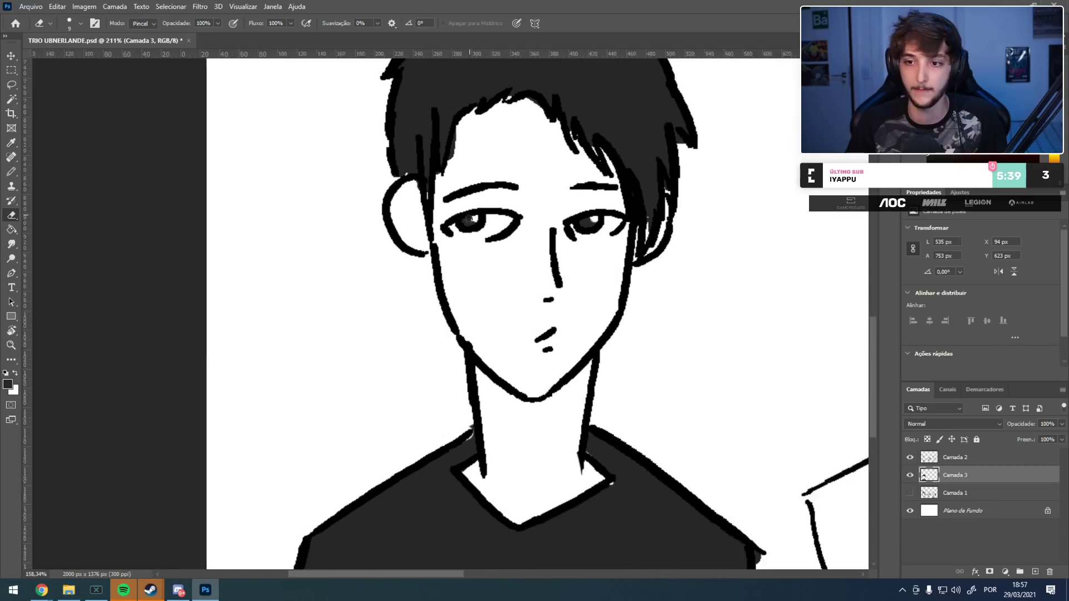
key("b")
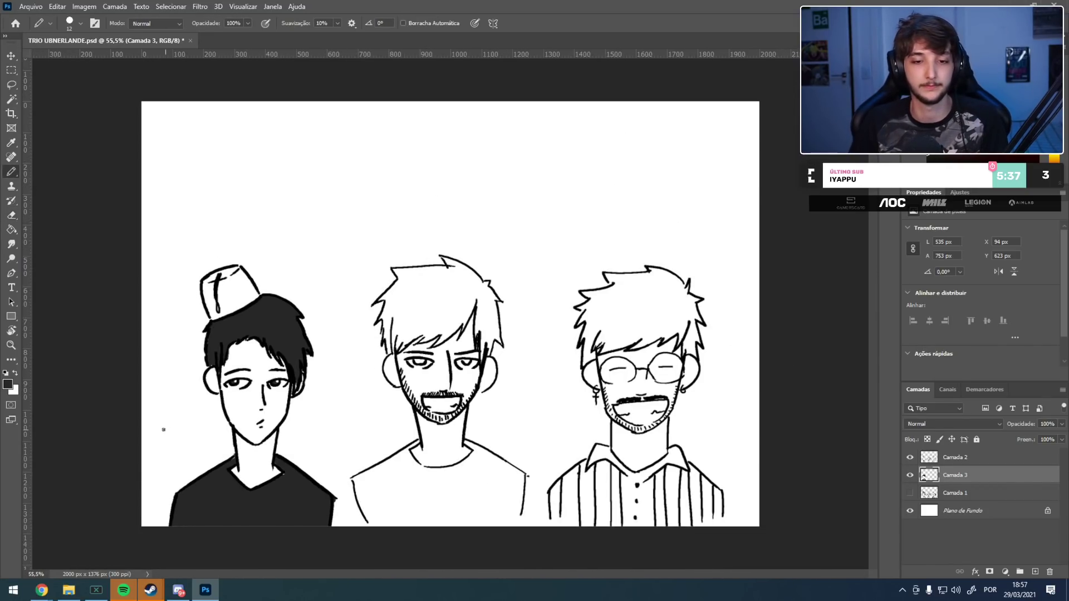
- Fill both of the second figure's irises in dark grey on Camada 3, leaving a small white highlight in each
scroll(165, 430, "up", 5)
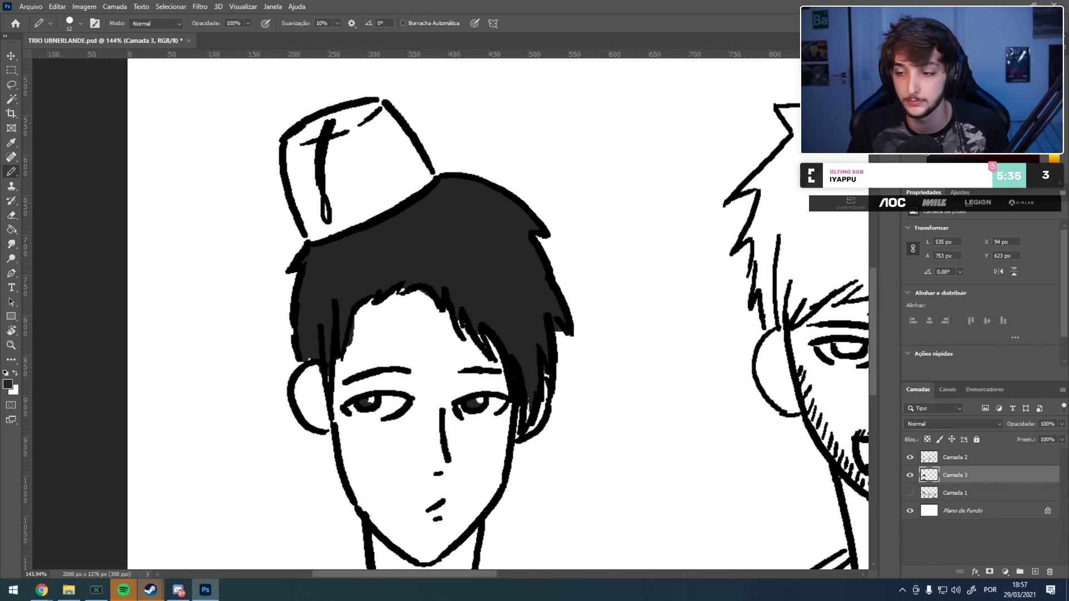
left_click_drag(649, 359, 287, 290)
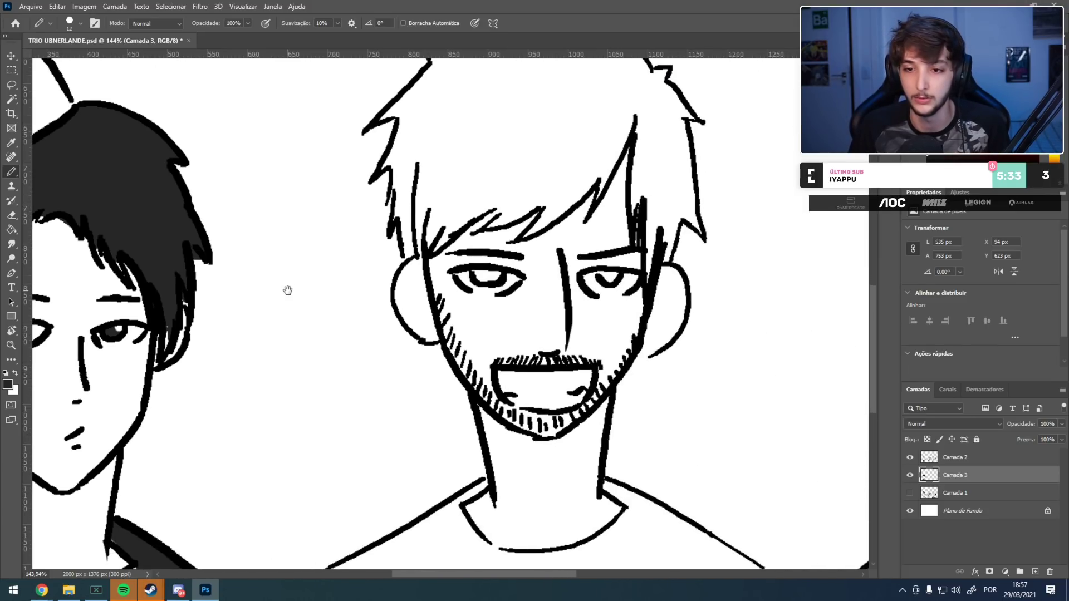
scroll(486, 276, "up", 4)
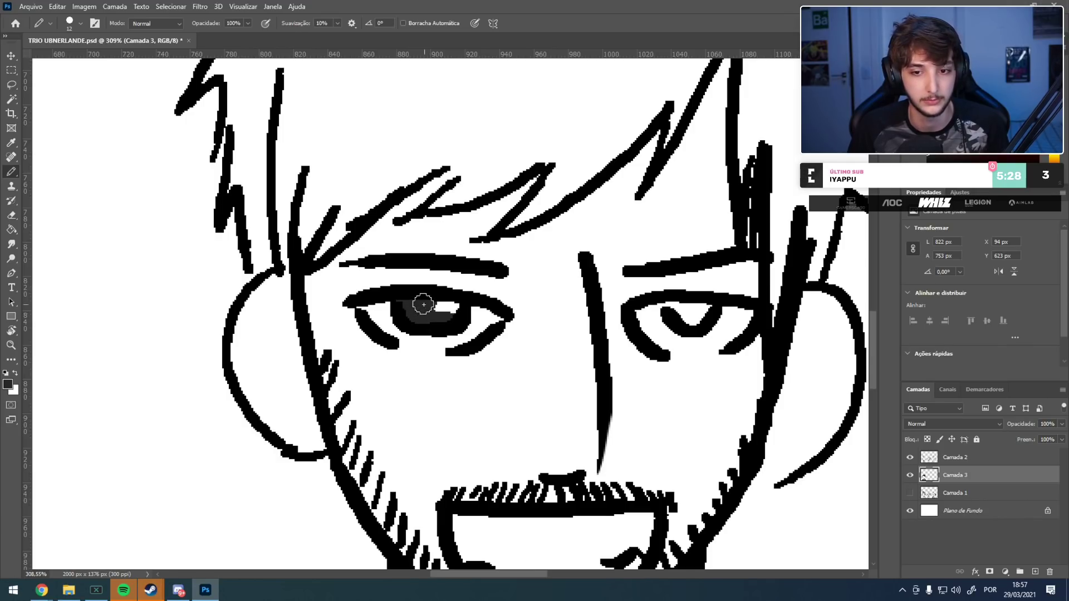
left_click_drag(524, 301, 331, 223)
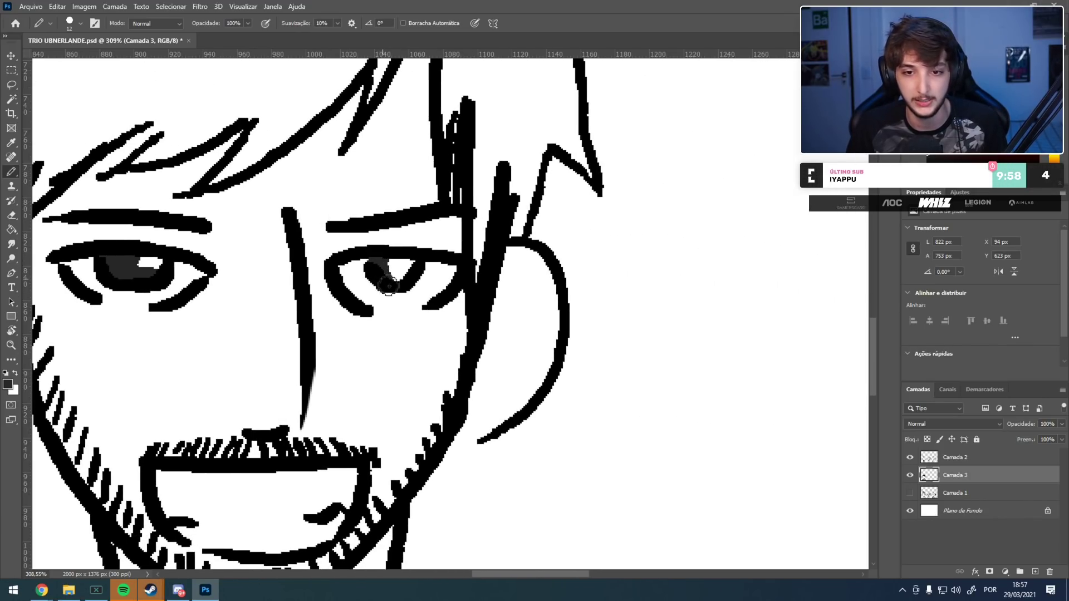
key("ctrl+z")
mouse_move(384, 257)
left_mouse_down()
mouse_move(403, 280)
mouse_move(382, 269)
left_mouse_up()
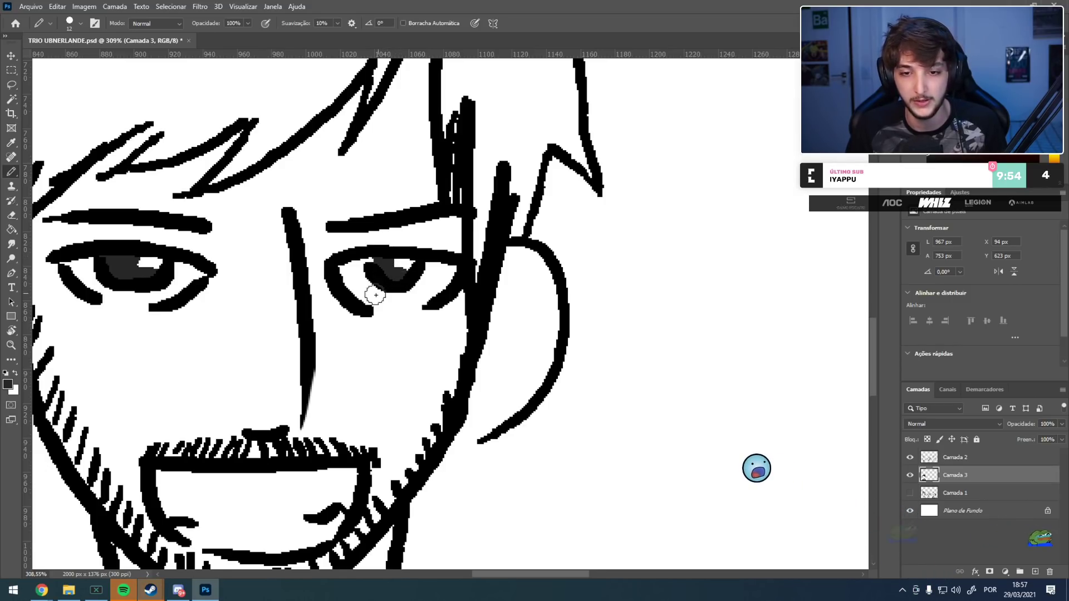
scroll(246, 273, "down", 8)
scroll(206, 246, "down", 2)
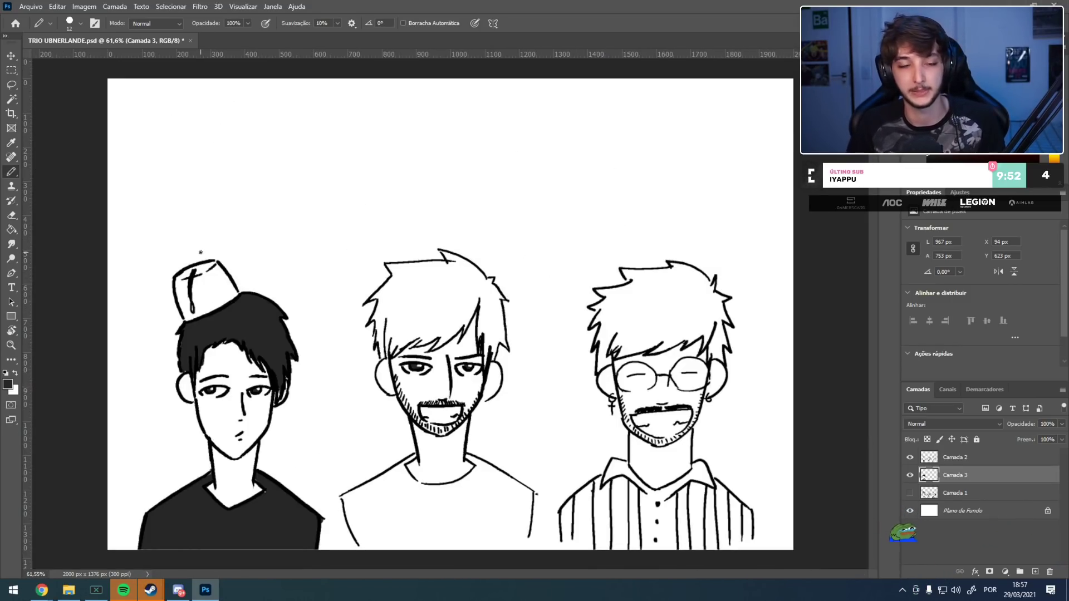
- Switch to light grey and shade the first figure's left-hand ear, cheek edge down to the chin, and side of the neck
scroll(201, 252, "down", 1)
scroll(131, 328, "up", 5)
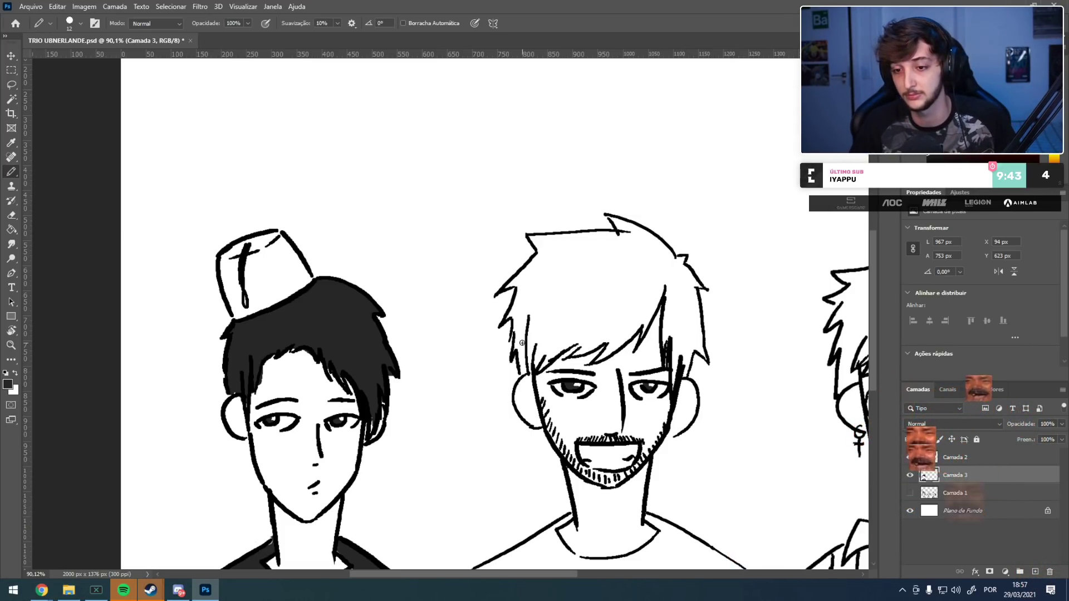
left_click_drag(346, 424, 359, 300)
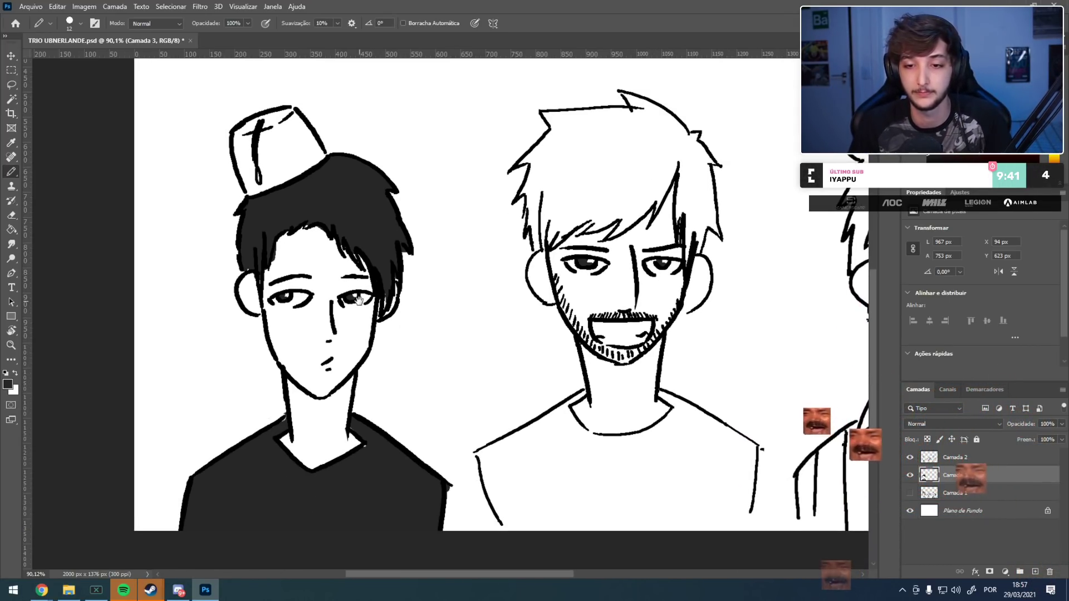
scroll(70, 413, "up", 3)
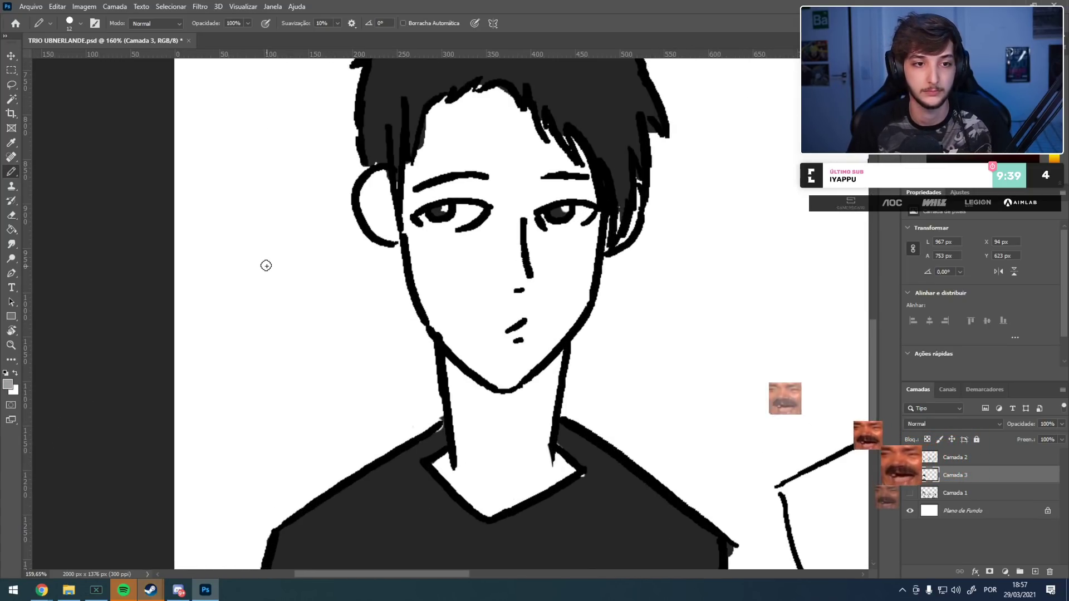
mouse_move(370, 182)
left_mouse_down()
mouse_move(367, 215)
mouse_move(397, 246)
left_mouse_up()
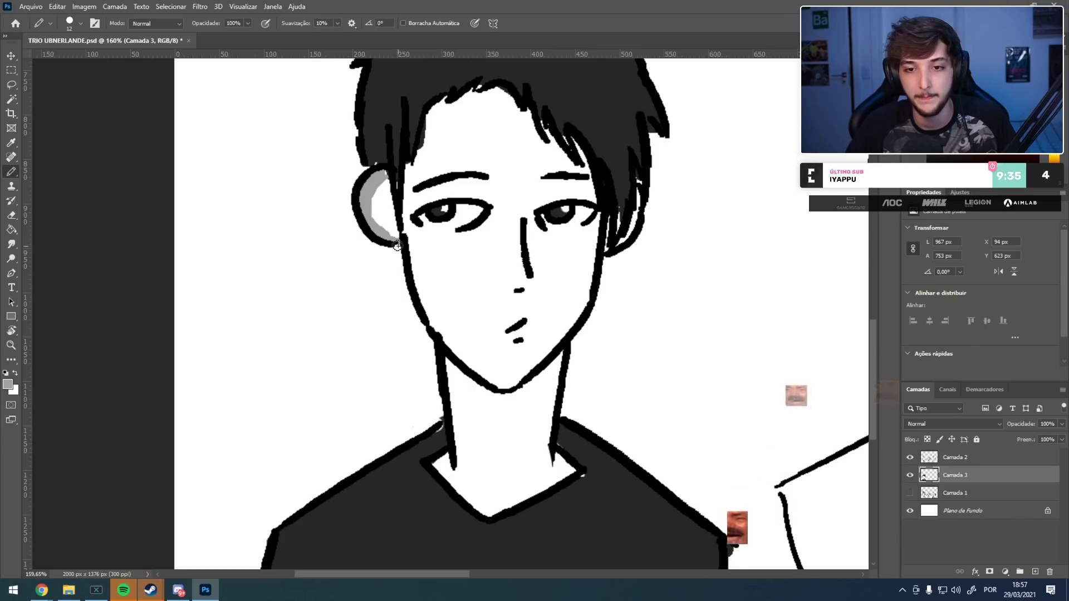
left_click_drag(404, 188, 434, 307)
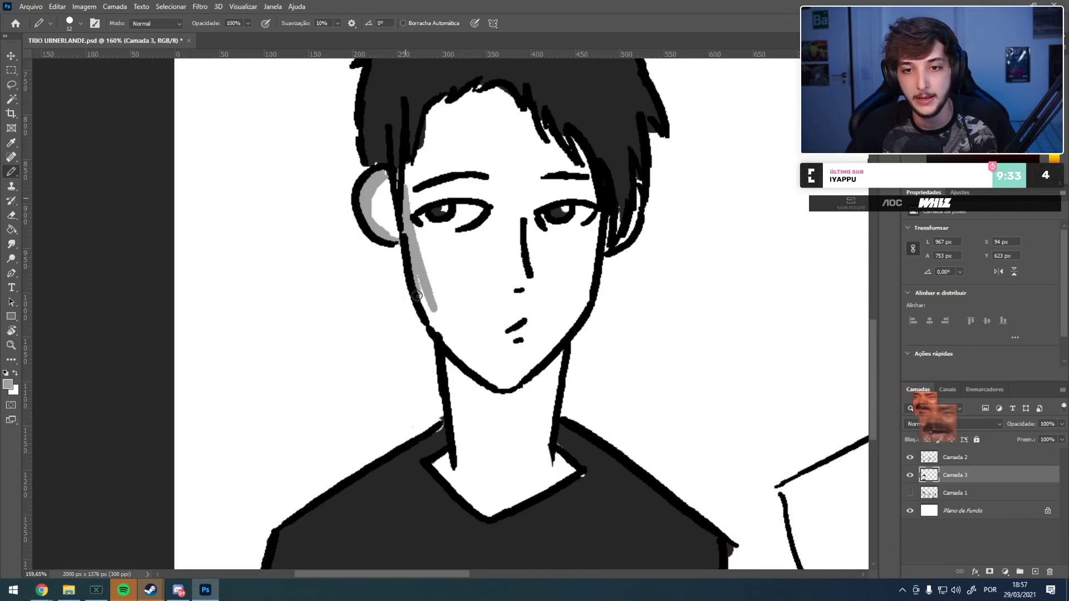
key("ctrl+z")
mouse_move(404, 193)
left_mouse_down()
mouse_move(425, 294)
mouse_move(458, 361)
mouse_move(491, 393)
left_mouse_up()
left_click_drag(445, 359, 467, 479)
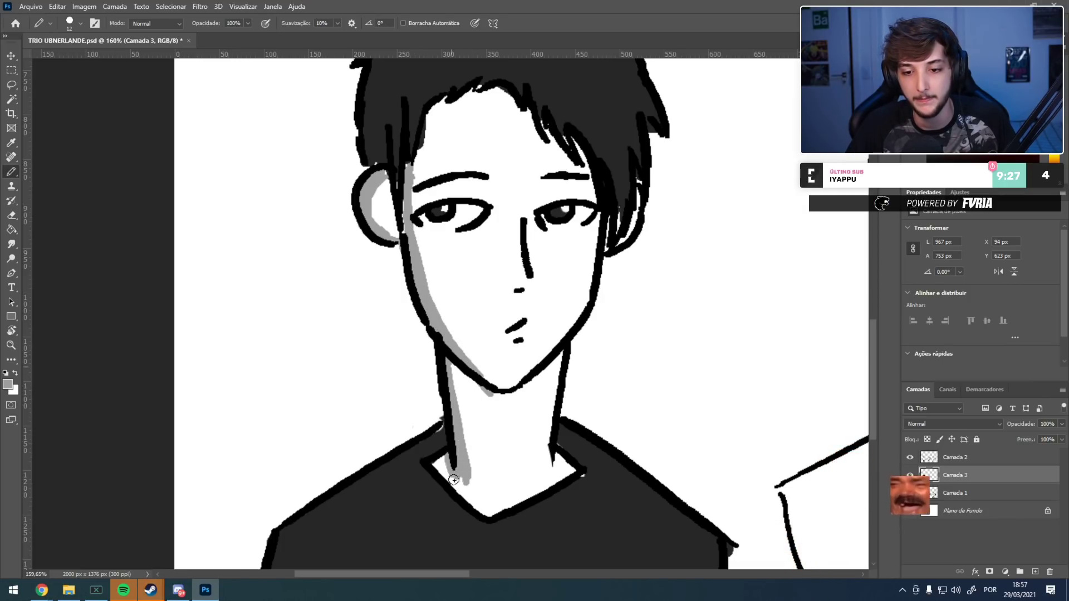
- Shade the first figure's neck beneath the chin, the inner eye socket beside the nose, and the forehead along the hairline in light grey
mouse_move(453, 372)
left_mouse_down()
mouse_move(487, 400)
mouse_move(557, 370)
left_mouse_up()
mouse_move(504, 411)
left_mouse_down()
mouse_move(454, 391)
mouse_move(501, 405)
mouse_move(559, 356)
left_mouse_up()
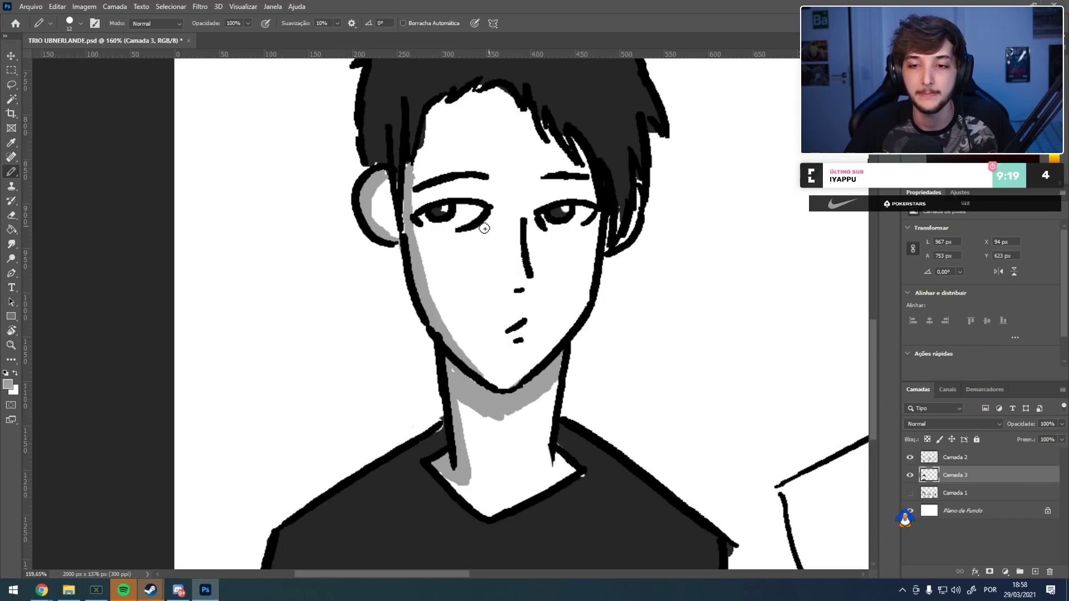
left_click_drag(502, 213, 481, 244)
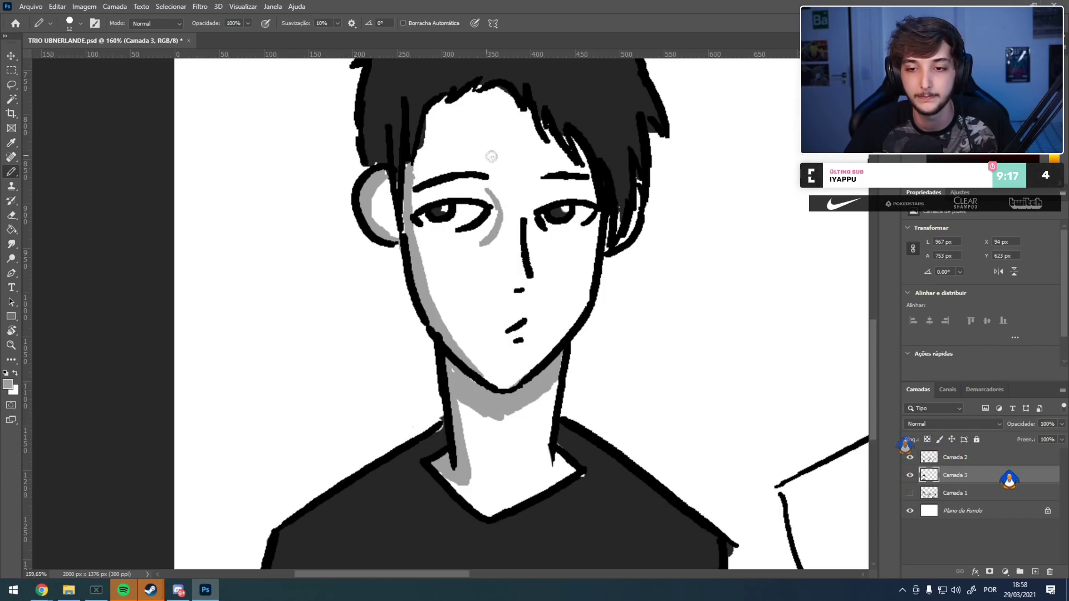
left_click_drag(440, 107, 414, 142)
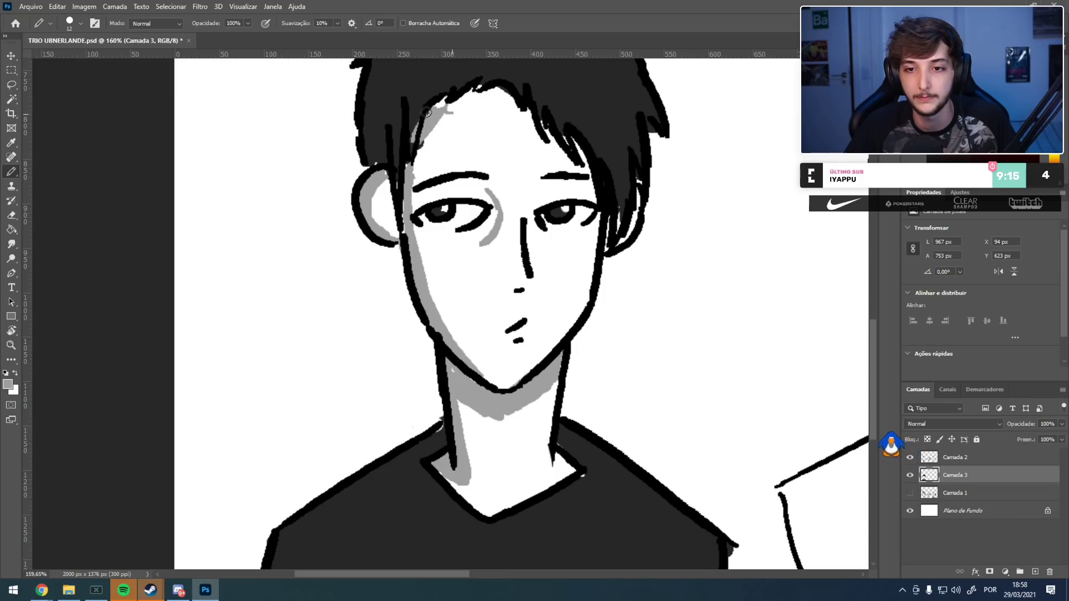
- Shade the second figure's left-hand ear, bearded jaw edge, side of the neck, collar corner and area beneath the chin in light grey
mouse_move(386, 263)
left_mouse_down()
mouse_move(392, 177)
mouse_move(512, 152)
left_mouse_up()
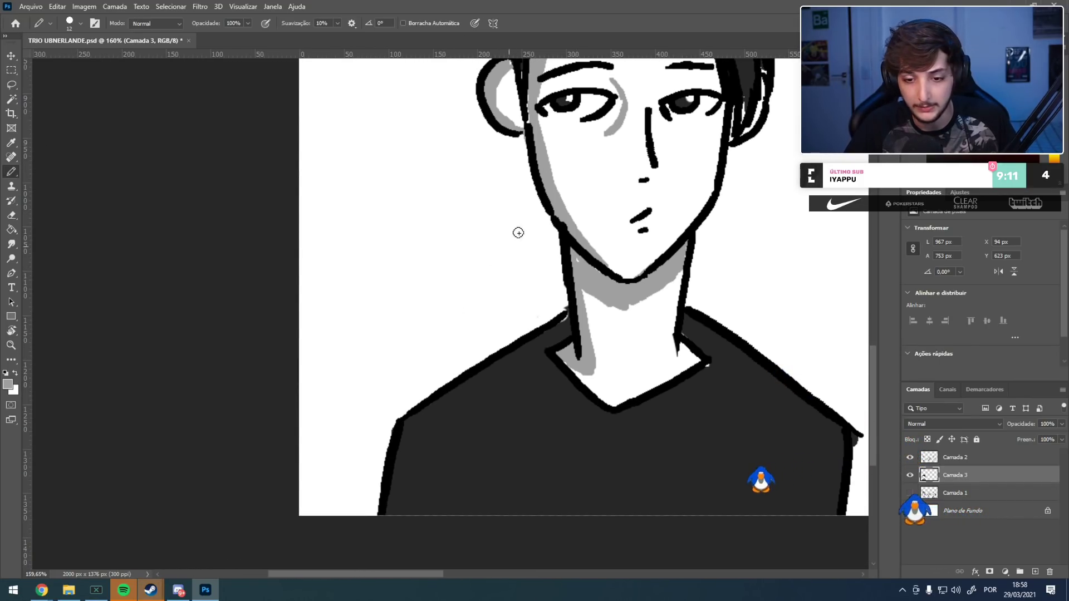
mouse_move(569, 295)
left_mouse_down()
mouse_move(352, 294)
mouse_move(52, 366)
left_mouse_up()
mouse_move(477, 297)
left_mouse_down()
mouse_move(325, 399)
mouse_move(376, 506)
mouse_move(381, 456)
left_mouse_up()
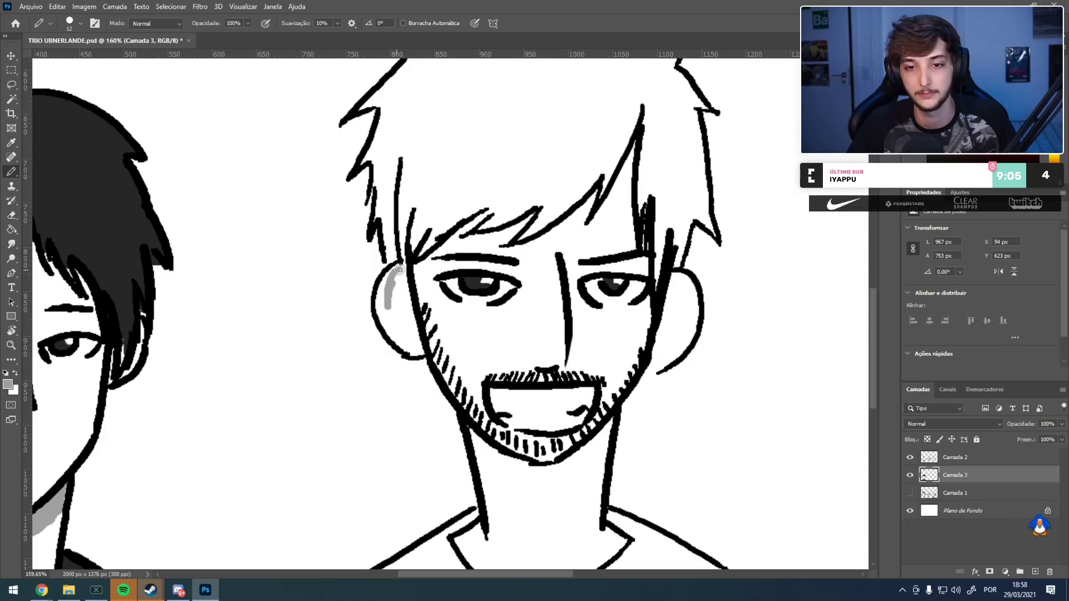
left_click_drag(396, 264, 389, 344)
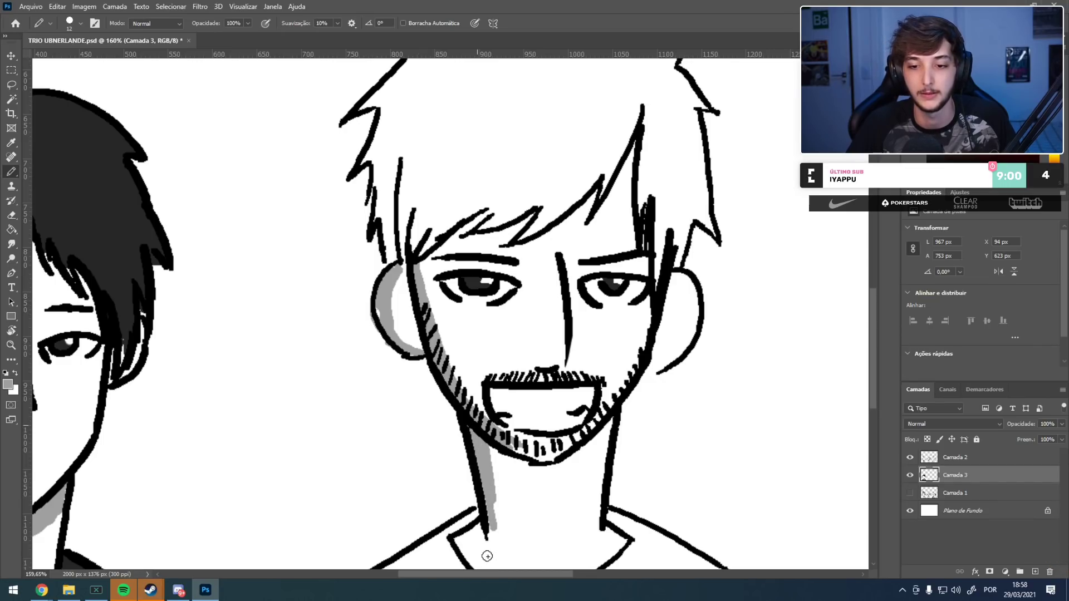
mouse_move(489, 516)
left_mouse_down()
mouse_move(486, 388)
mouse_move(452, 417)
left_mouse_up()
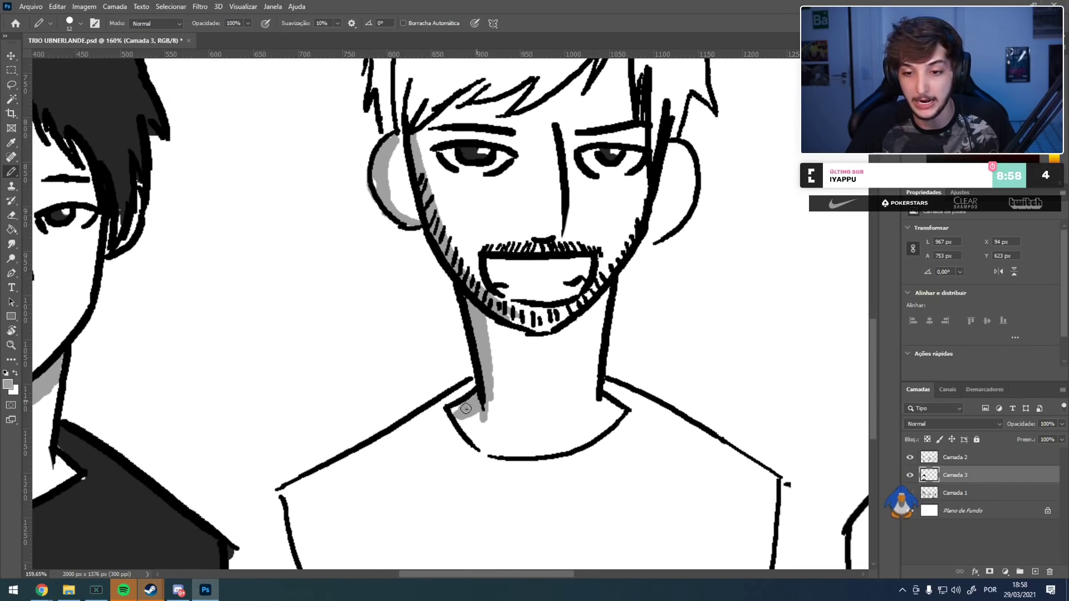
mouse_move(488, 307)
left_mouse_down()
mouse_move(539, 347)
mouse_move(576, 319)
mouse_move(574, 334)
mouse_move(608, 290)
left_mouse_up()
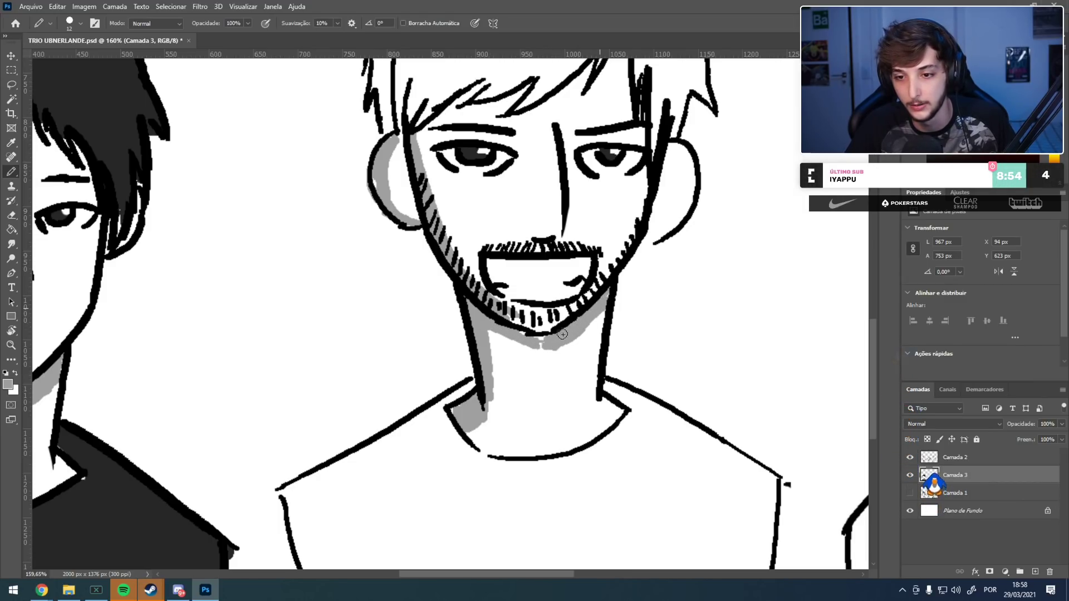
left_click_drag(579, 345, 547, 361)
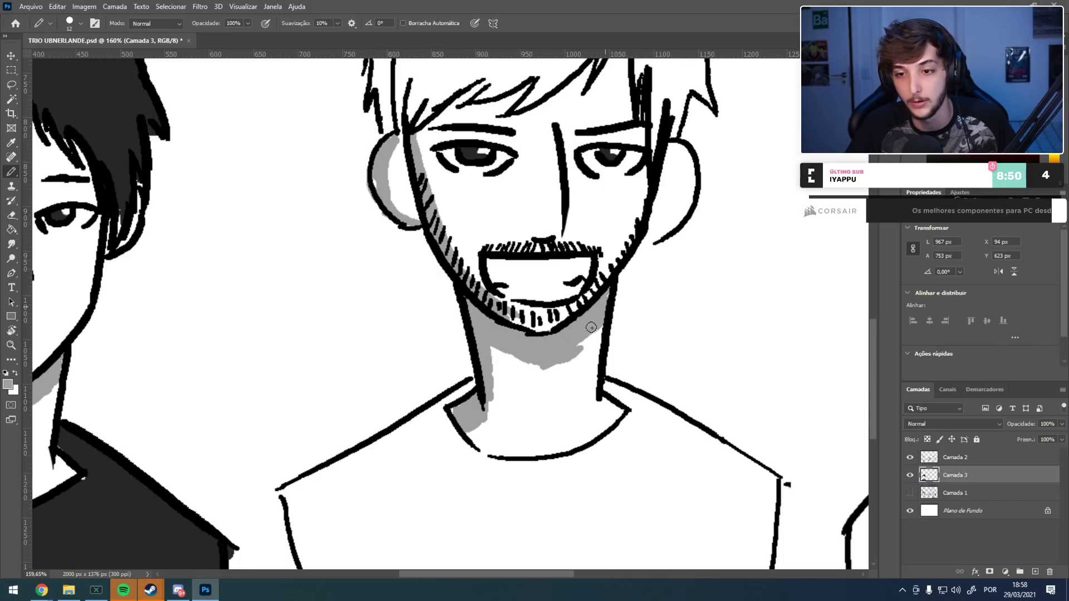
- Add light grey shadows around the second figure's eye sockets and beside the bridge of the nose
mouse_move(510, 188)
left_mouse_down()
mouse_move(497, 305)
mouse_move(511, 298)
mouse_move(496, 307)
mouse_move(512, 275)
mouse_move(515, 287)
mouse_move(506, 253)
mouse_move(561, 277)
mouse_move(562, 302)
left_mouse_up()
left_click_drag(627, 260, 582, 254)
left_click_drag(560, 296, 566, 317)
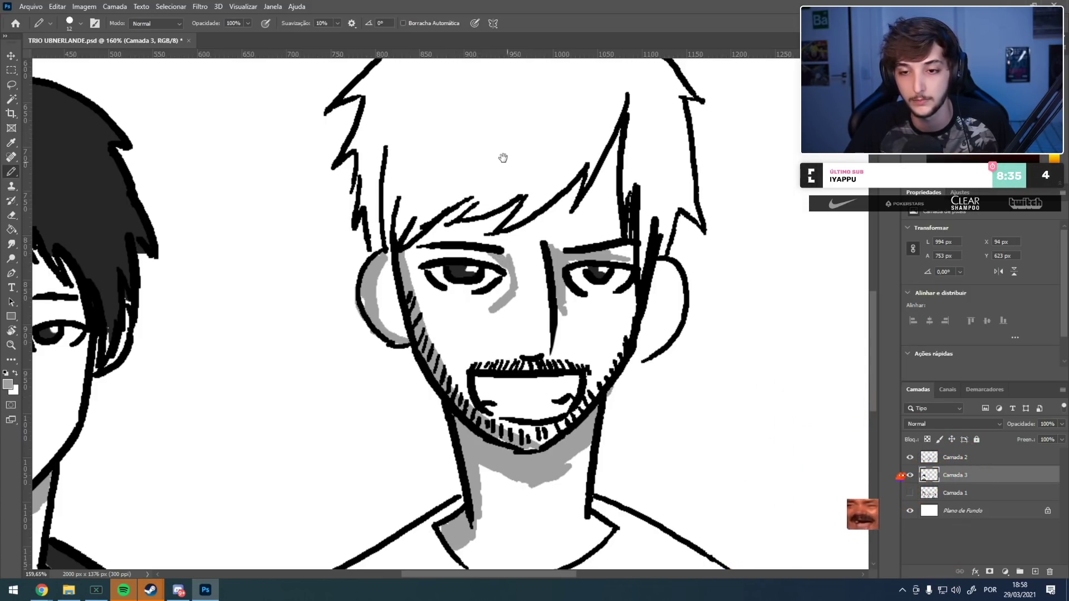
- Shade the left-hand section of the second figure's hair in light grey, from the top tuft diagonally down to the temple
left_click_drag(505, 162, 496, 274)
mouse_move(556, 120)
left_mouse_down()
mouse_move(536, 97)
mouse_move(560, 135)
mouse_move(534, 114)
mouse_move(481, 139)
mouse_move(552, 134)
mouse_move(520, 128)
mouse_move(551, 126)
mouse_move(492, 167)
mouse_move(397, 363)
left_mouse_up()
mouse_move(451, 222)
left_mouse_down()
mouse_move(401, 354)
mouse_move(404, 345)
left_mouse_up()
left_click_drag(428, 239, 390, 370)
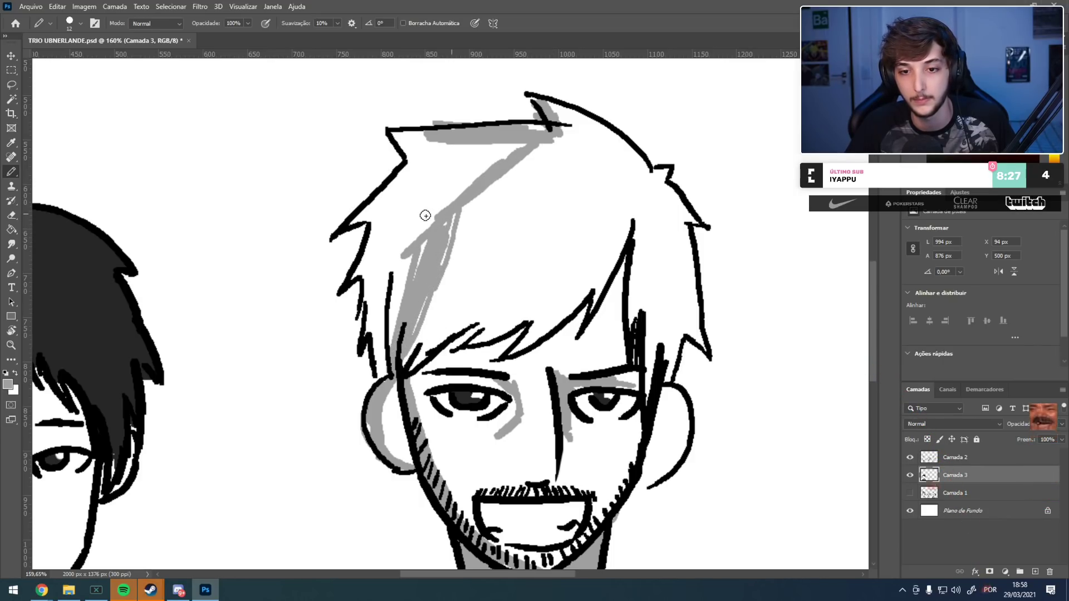
left_click_drag(426, 210, 401, 226)
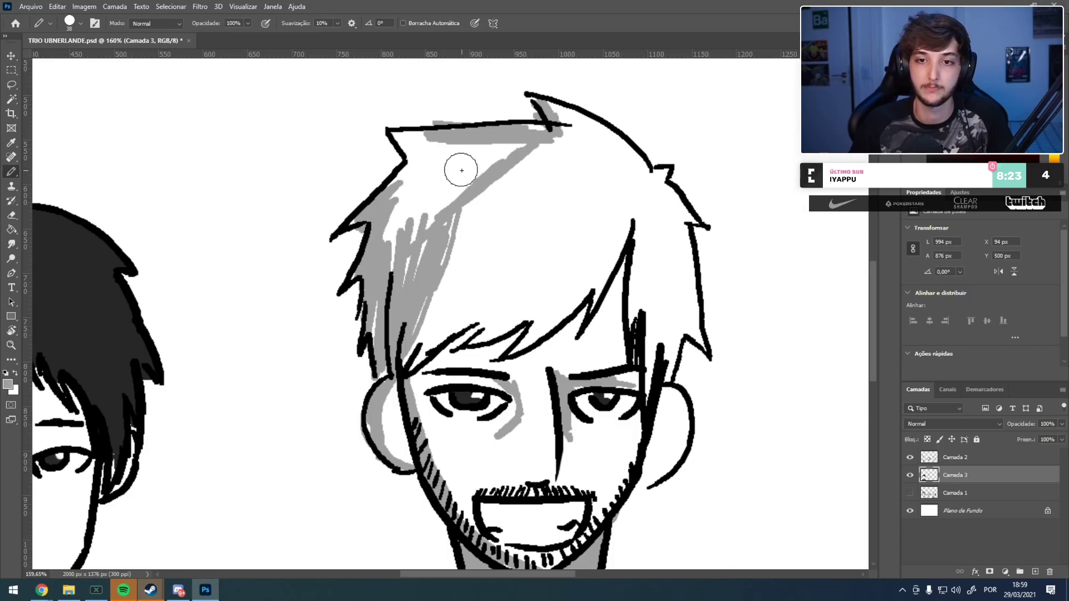
mouse_move(507, 144)
left_mouse_down()
mouse_move(401, 201)
mouse_move(398, 269)
left_mouse_up()
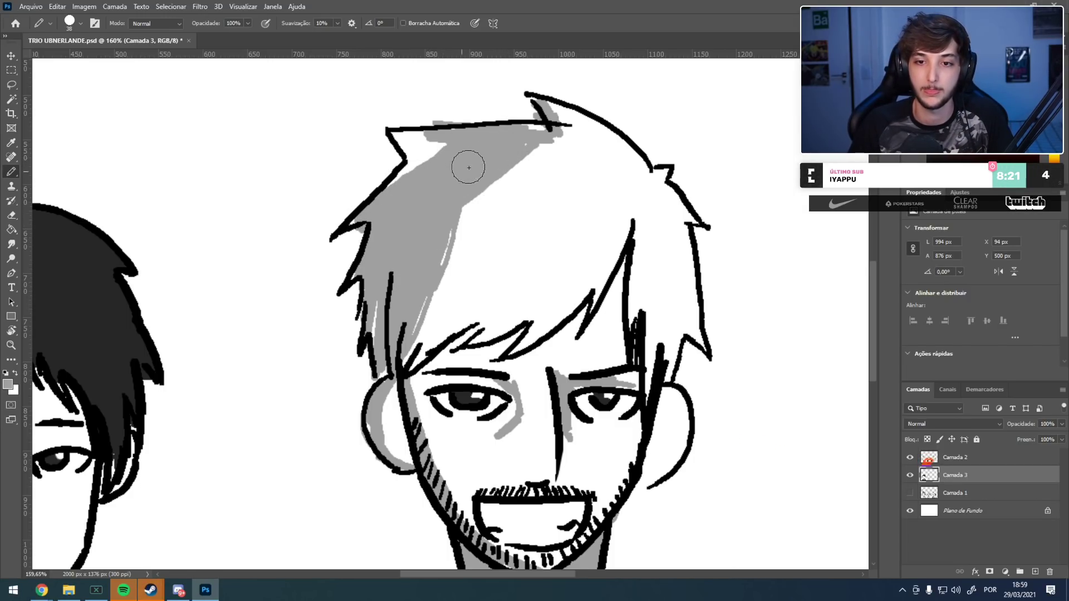
right_click(394, 225, "alt")
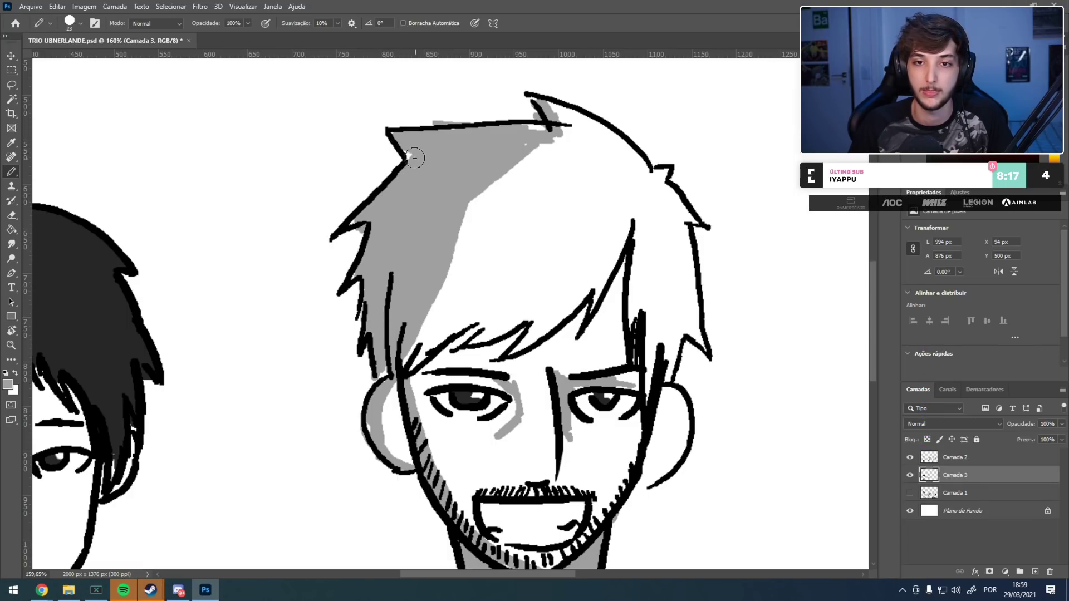
scroll(382, 210, "down", 5)
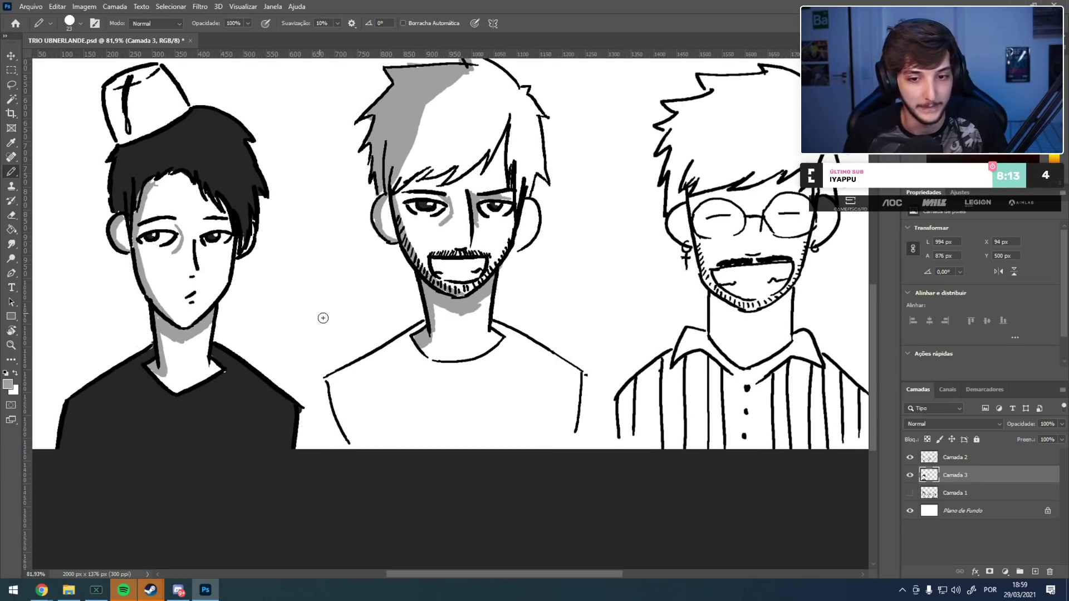
- Trace light grey along the inside of the second figure's shirt sides, lower canvas edge and right-hand shoulder with a 30 px pencil
scroll(397, 406, "up", 3)
key("bracketright")
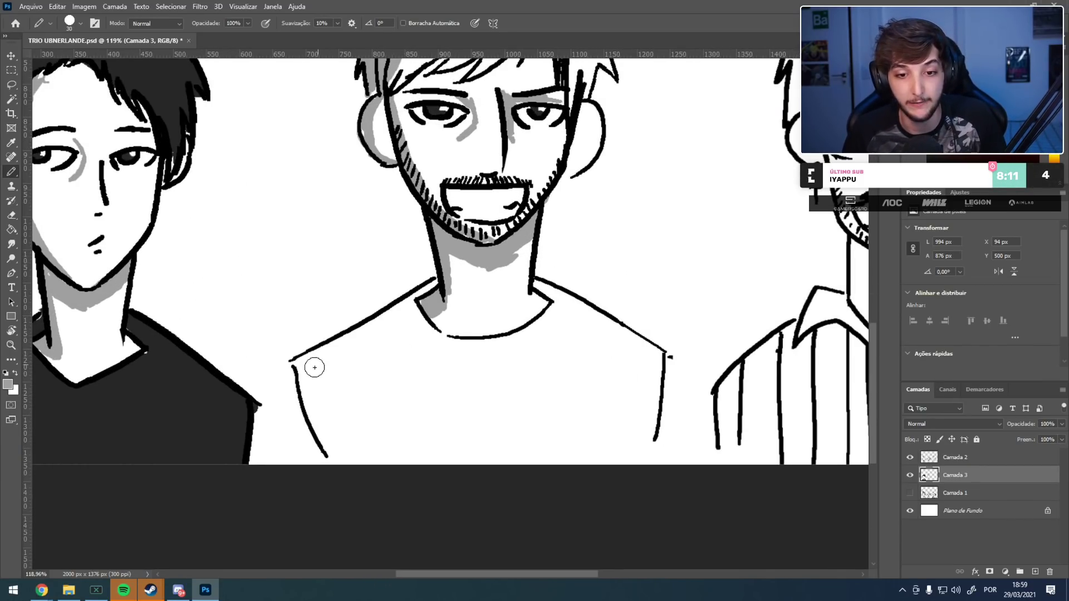
mouse_move(301, 370)
left_mouse_down()
mouse_move(349, 463)
mouse_move(302, 362)
mouse_move(333, 466)
mouse_move(334, 457)
mouse_move(581, 464)
mouse_move(648, 434)
mouse_move(653, 351)
mouse_move(644, 479)
left_mouse_up()
left_click_drag(649, 355, 550, 296)
- Fill the rest of the second figure's shirt in solid light grey, up to the shoulders and round collar
key("bracketleft")
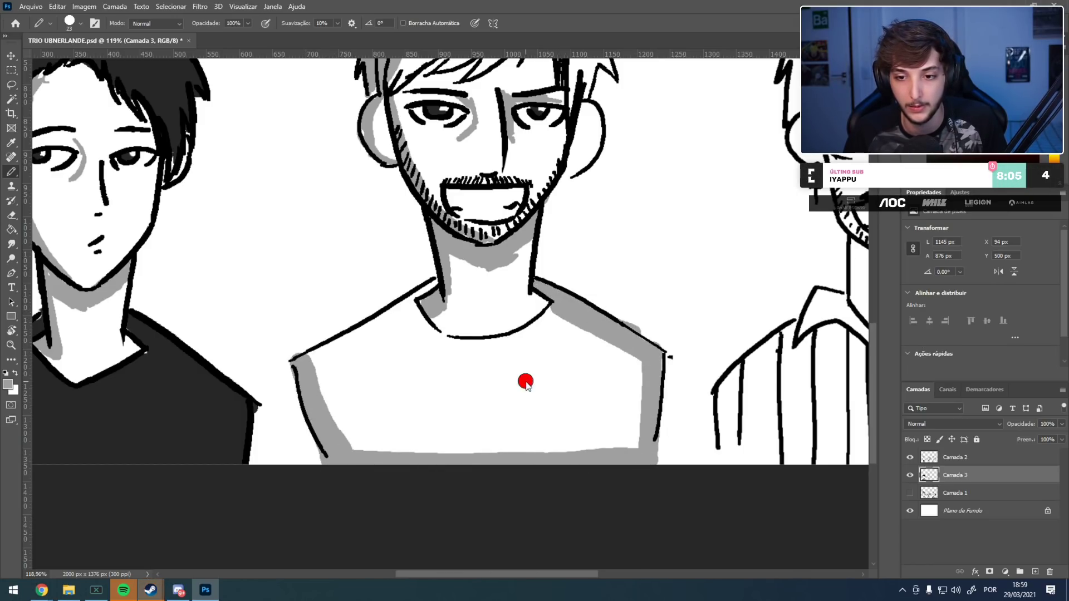
mouse_move(369, 415)
left_mouse_down()
mouse_move(625, 437)
mouse_move(614, 376)
mouse_move(358, 393)
left_mouse_up()
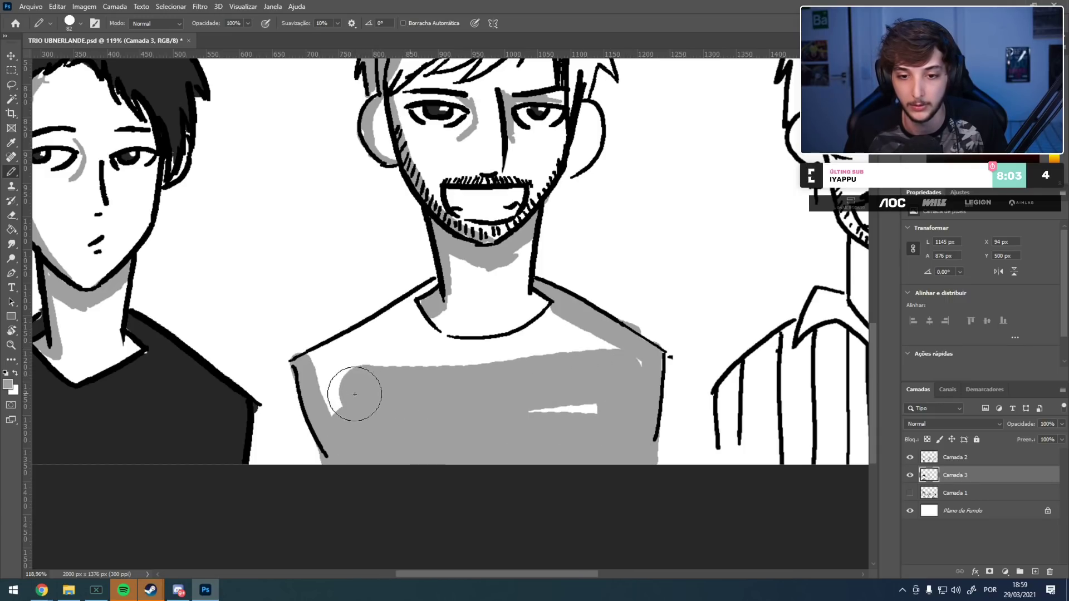
left_click_drag(602, 364, 342, 387)
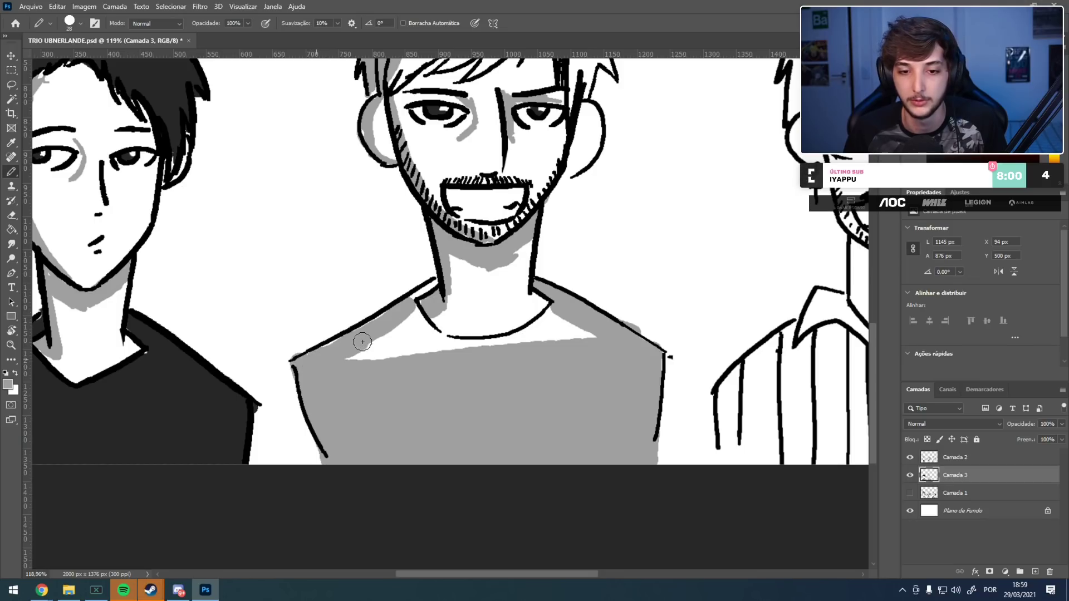
left_click_drag(363, 342, 438, 350)
mouse_move(563, 313)
left_mouse_down()
mouse_move(493, 350)
mouse_move(447, 351)
mouse_move(563, 331)
left_mouse_up()
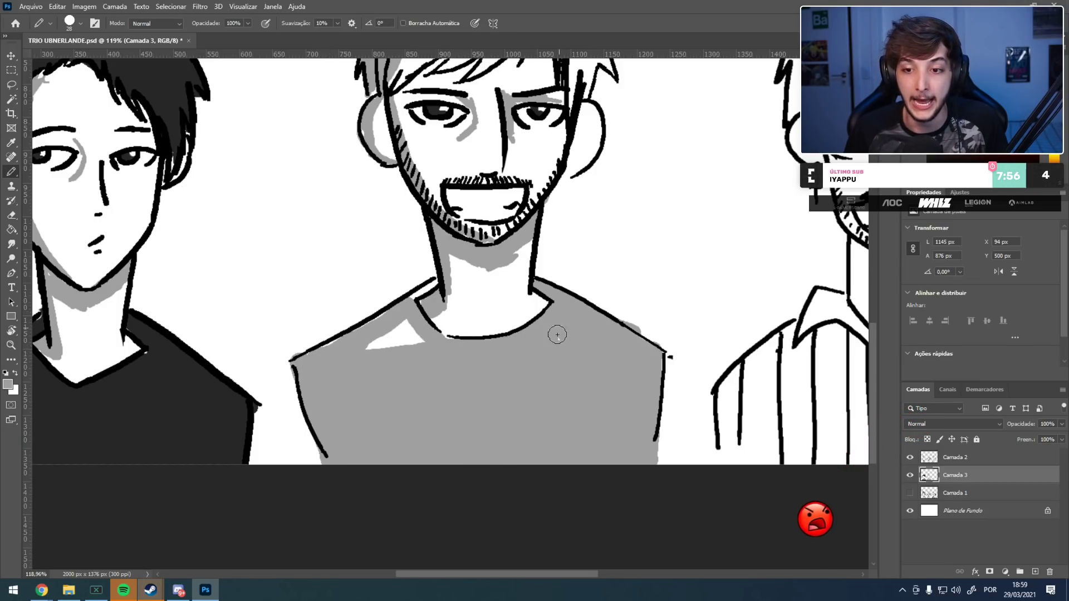
mouse_move(415, 333)
left_mouse_down()
mouse_move(419, 346)
mouse_move(386, 326)
left_mouse_up()
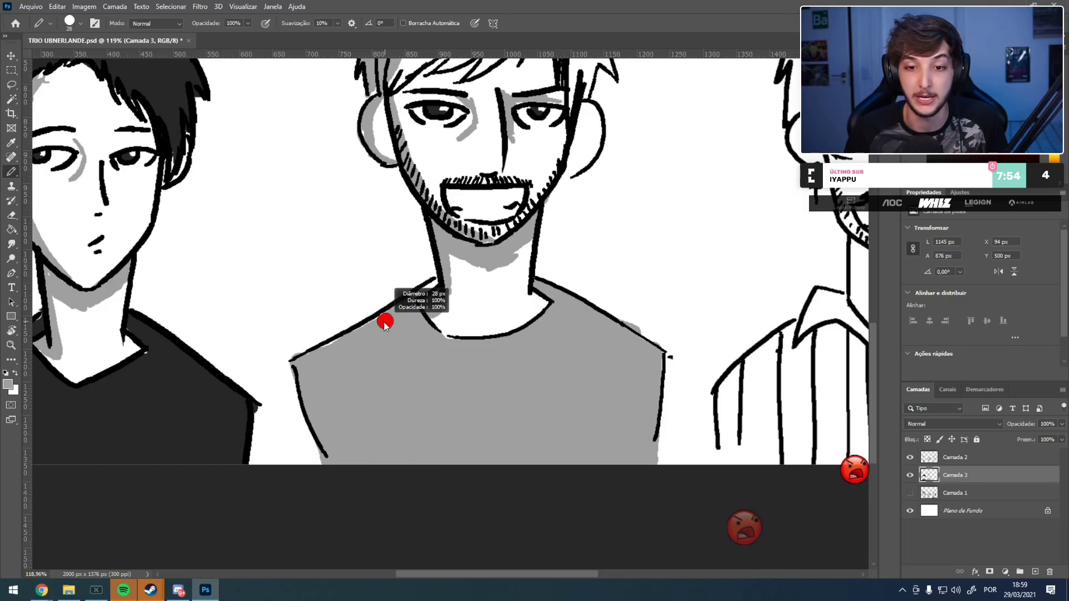
scroll(419, 299, "down", 2)
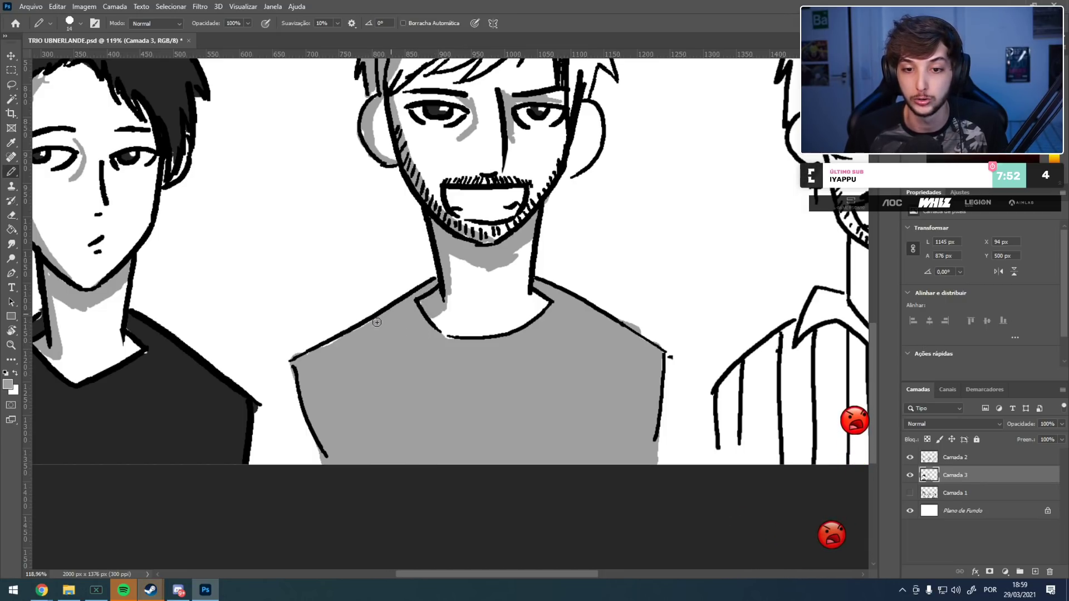
scroll(398, 337, "down", 1)
scroll(558, 248, "up", 4)
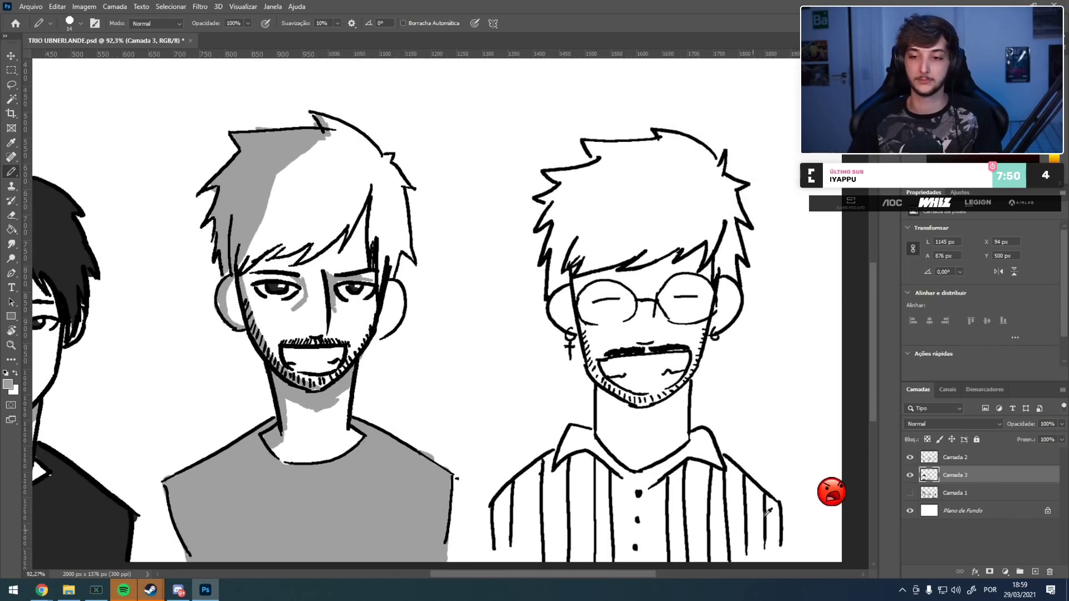
- Shade the third figure's ear, cheek edge, eye areas and neck in light grey with a 23 px pencil on layer Camada 3
left_click_drag(452, 313, 410, 324)
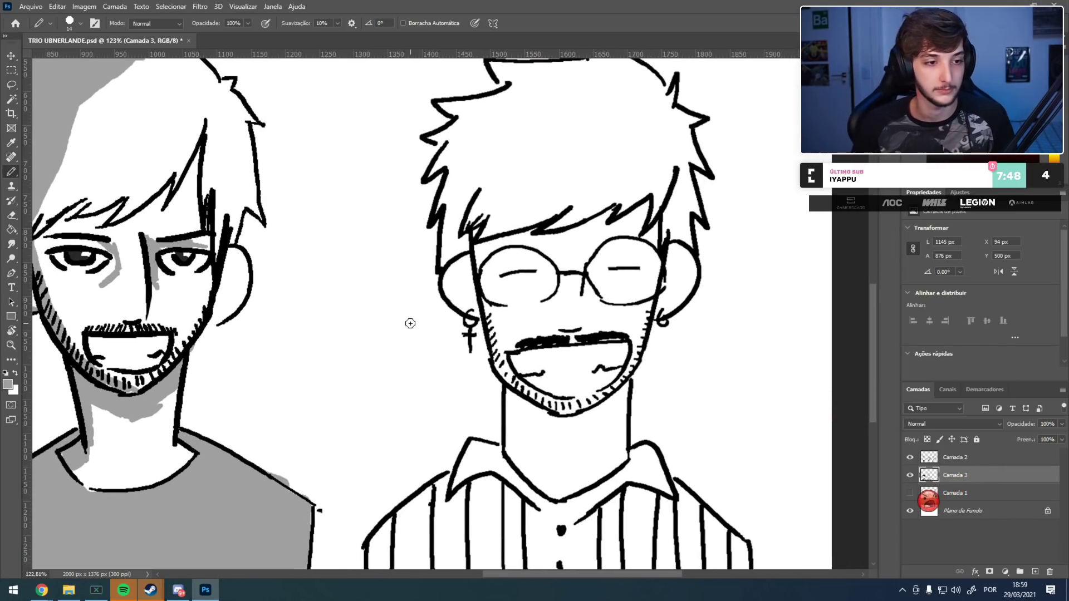
scroll(461, 260, "up", 1)
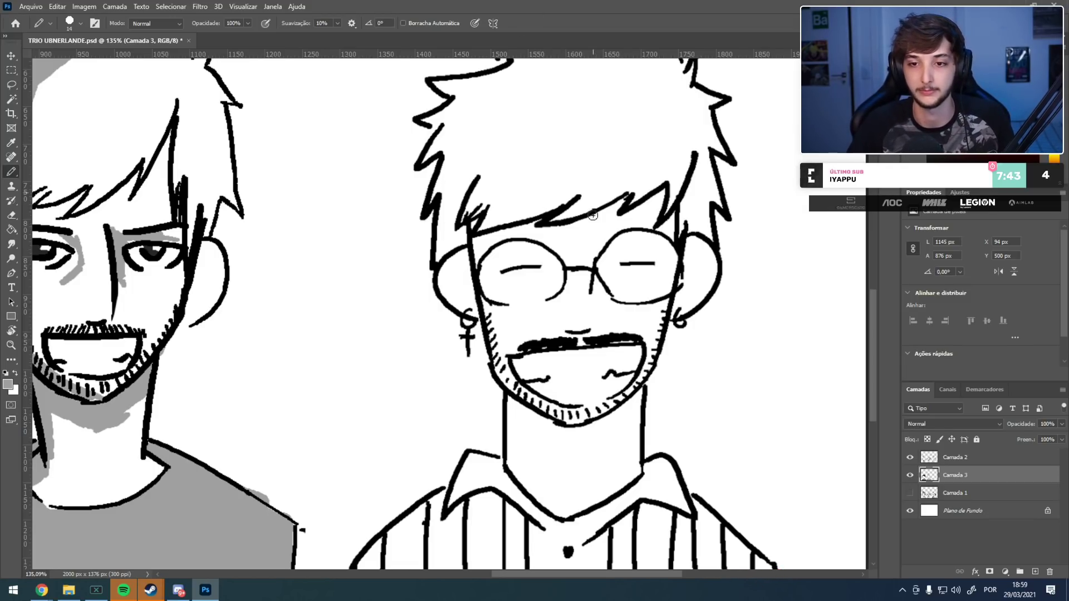
left_click_drag(525, 238, 532, 238)
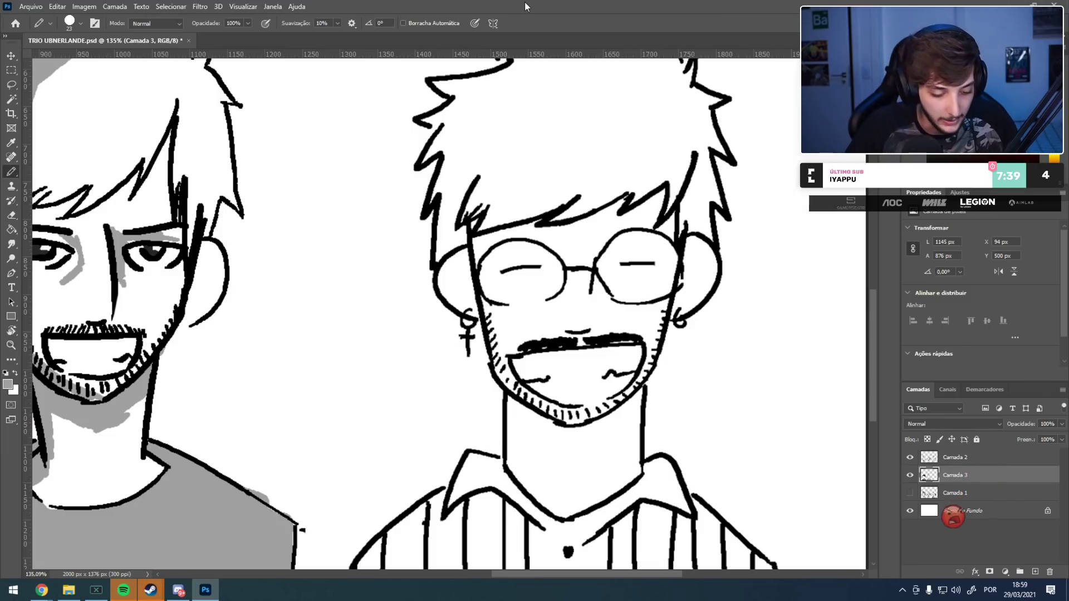
mouse_move(459, 268)
left_mouse_down()
mouse_move(442, 281)
mouse_move(460, 303)
left_mouse_up()
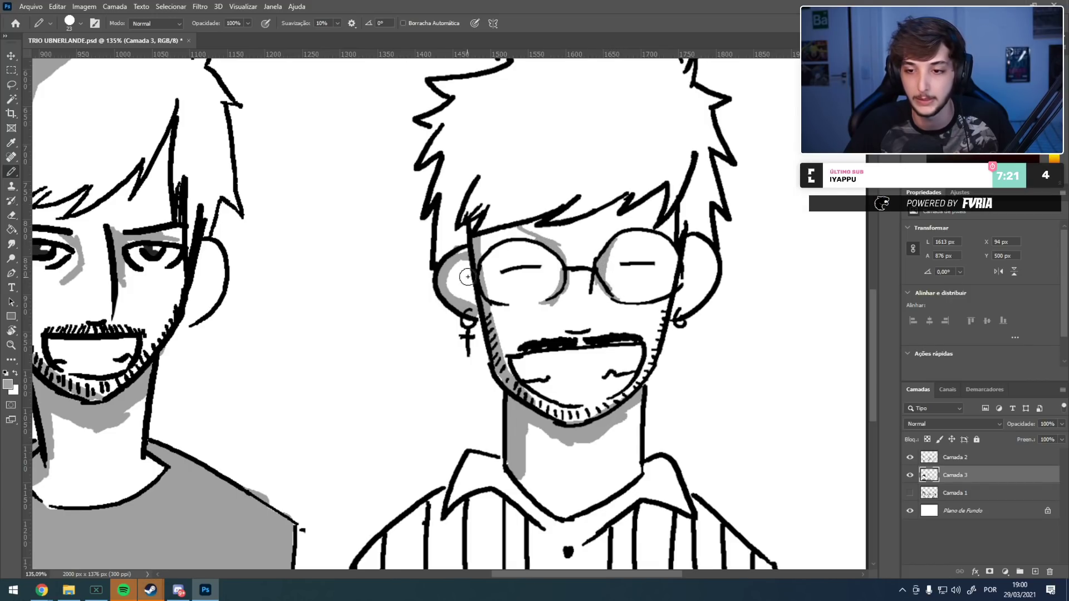
- Draw thick black eyebrows above the third figure's glasses on layer Camada 2, and return to Camada 3 with the light grey sampled
left_click(1000, 458)
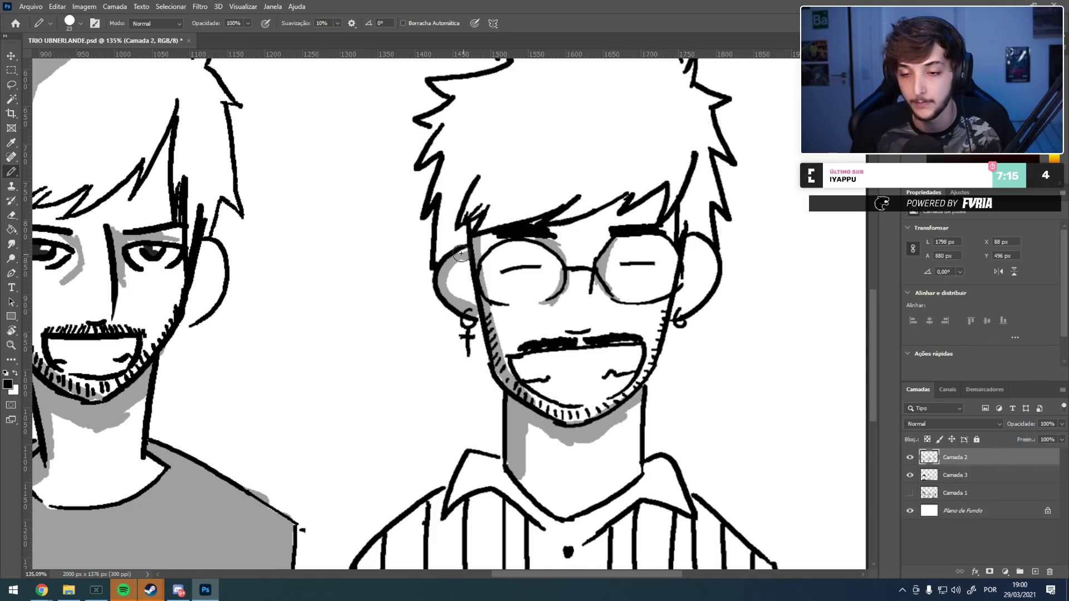
left_click(955, 474)
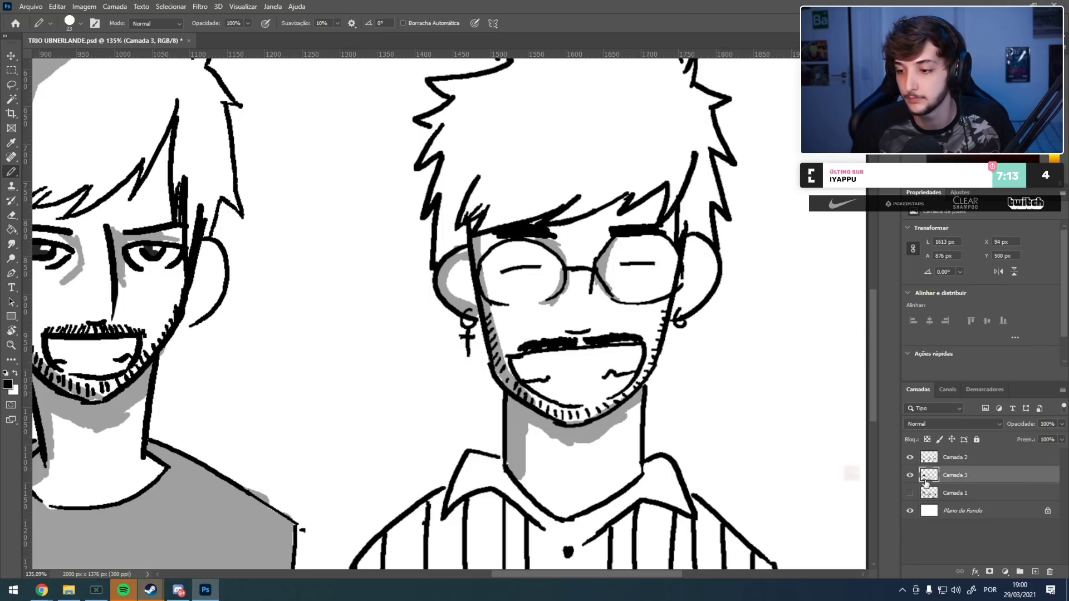
key("ctrl+z")
left_click(454, 279, "alt")
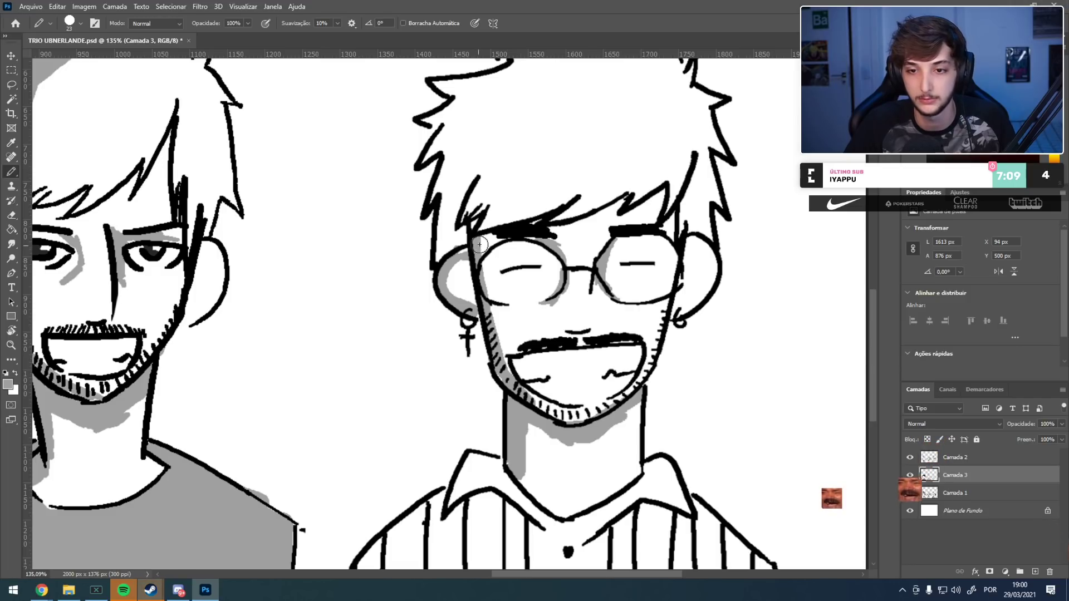
- Shade the left-hand side of the third figure's collar and fill alternate shirt stripes in light grey
mouse_move(495, 417)
left_mouse_down()
mouse_move(486, 343)
mouse_move(520, 250)
mouse_move(556, 260)
left_mouse_up()
mouse_move(558, 305)
left_mouse_down()
mouse_move(526, 299)
mouse_move(511, 344)
mouse_move(512, 493)
left_mouse_up()
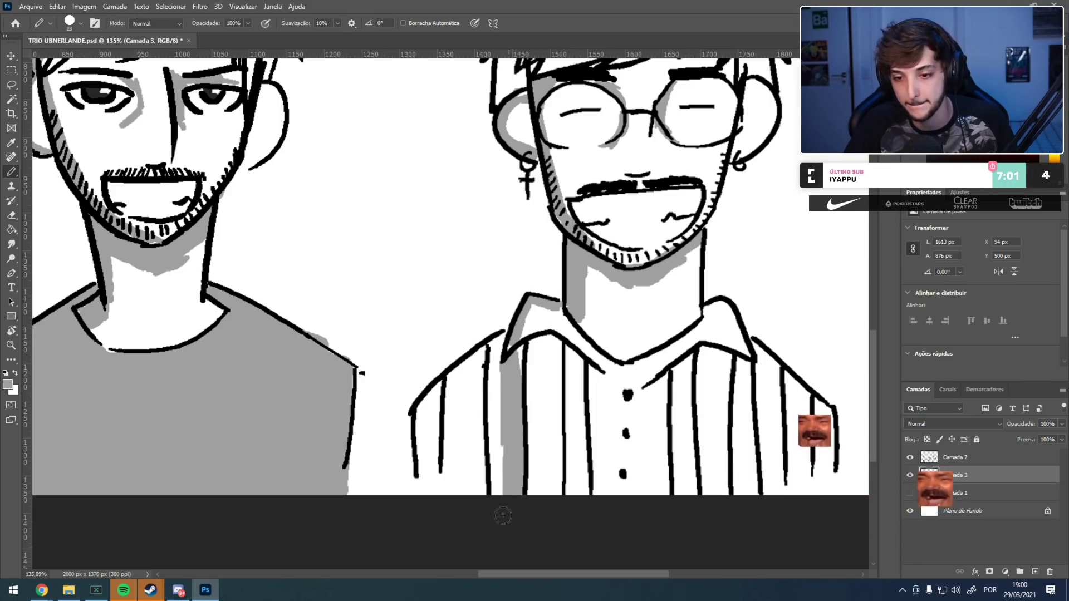
mouse_move(428, 432)
left_mouse_down()
mouse_move(440, 410)
mouse_move(423, 485)
left_mouse_up()
left_click_drag(569, 361, 569, 525)
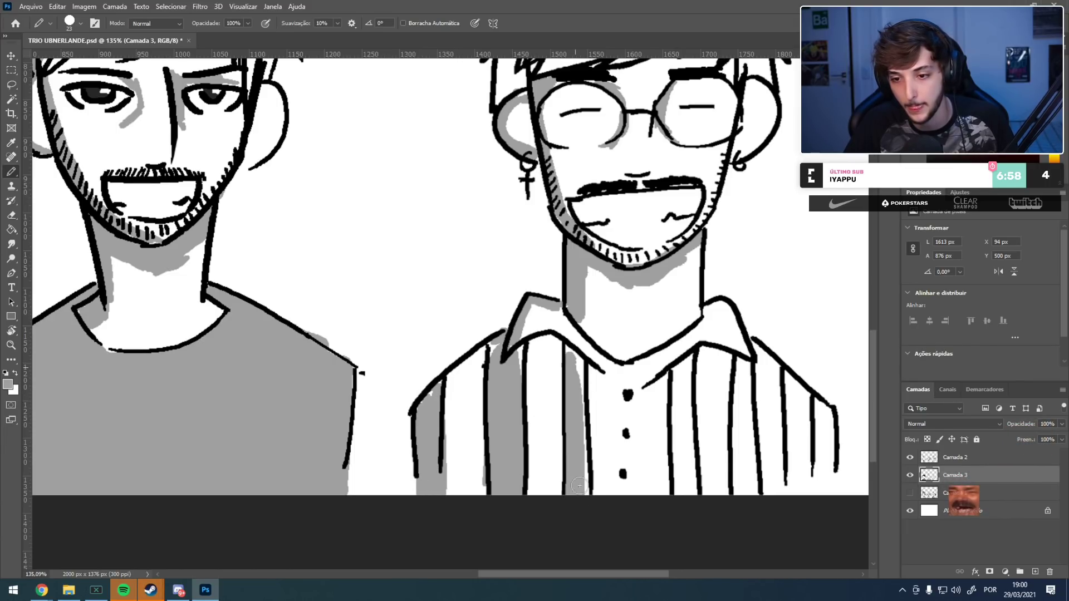
mouse_move(673, 457)
left_mouse_down()
mouse_move(676, 361)
mouse_move(673, 384)
mouse_move(676, 362)
mouse_move(689, 364)
mouse_move(688, 434)
mouse_move(752, 411)
mouse_move(736, 486)
mouse_move(752, 508)
mouse_move(796, 404)
mouse_move(783, 372)
mouse_move(808, 487)
mouse_move(809, 407)
left_mouse_up()
- Fill the left-hand section of the third figure's hair in medium grey, from the top tuft diagonally down to the temple
left_click_drag(550, 231, 465, 453)
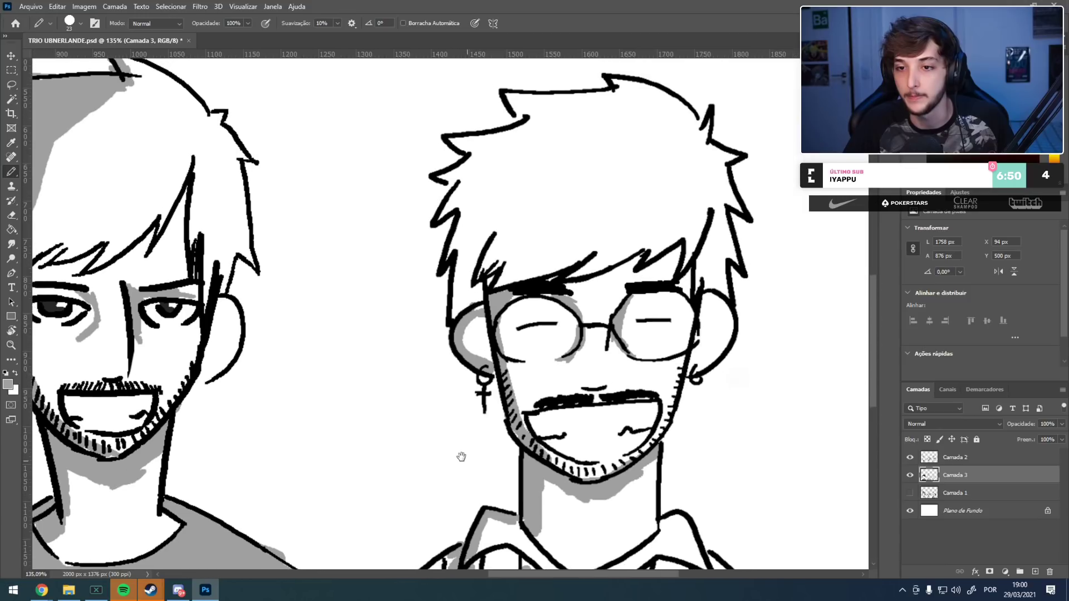
left_click_drag(475, 233, 497, 273)
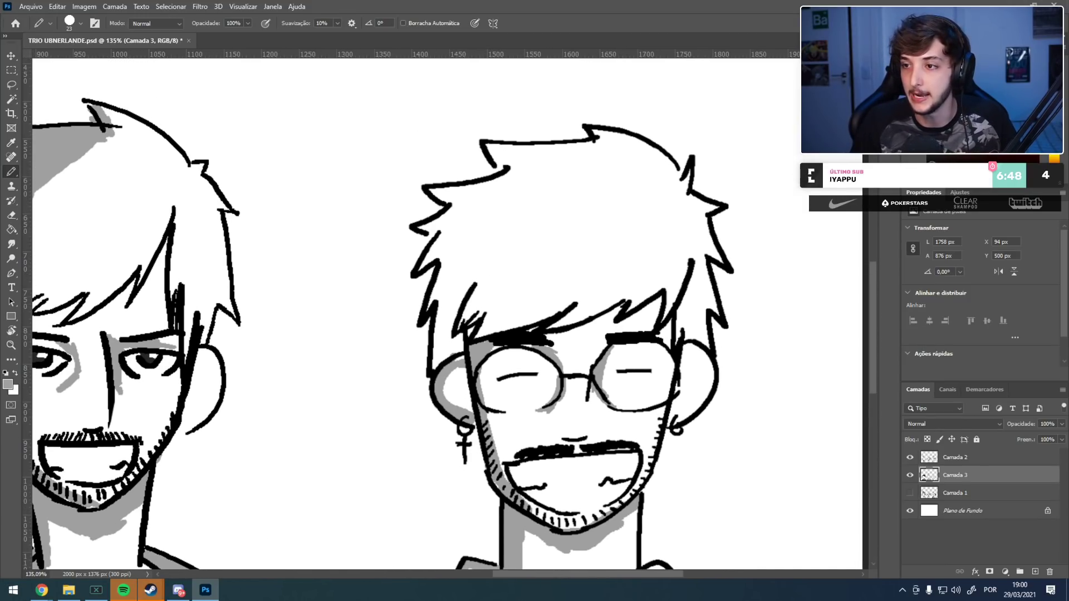
key("ctrl+z")
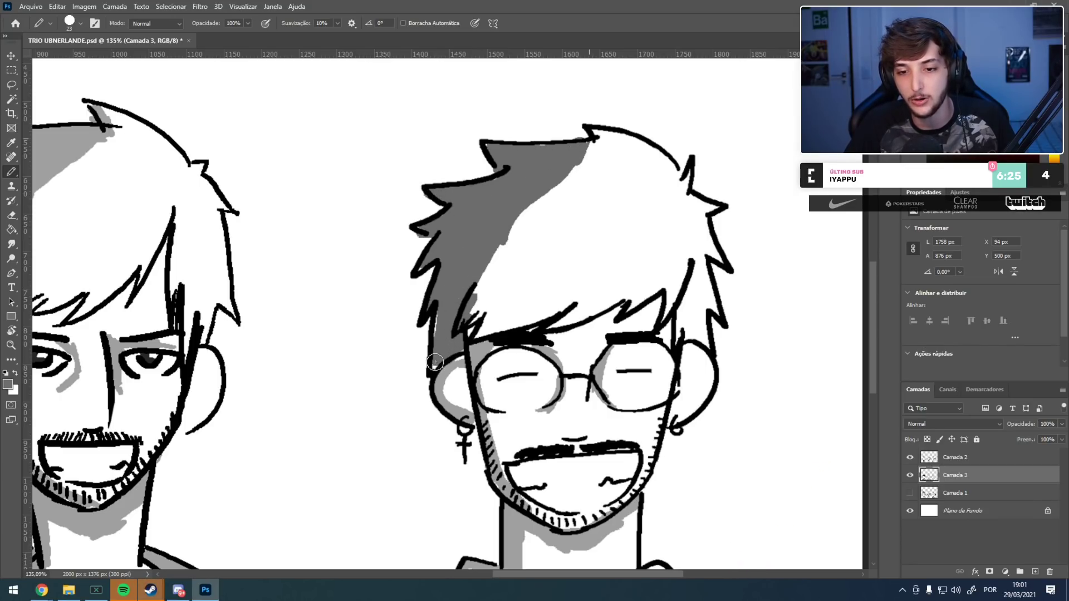
- Fill the remaining stripes on both sides of the third figure's shirt in dark grey, leaving the button placket white
left_click_drag(403, 328, 538, 136)
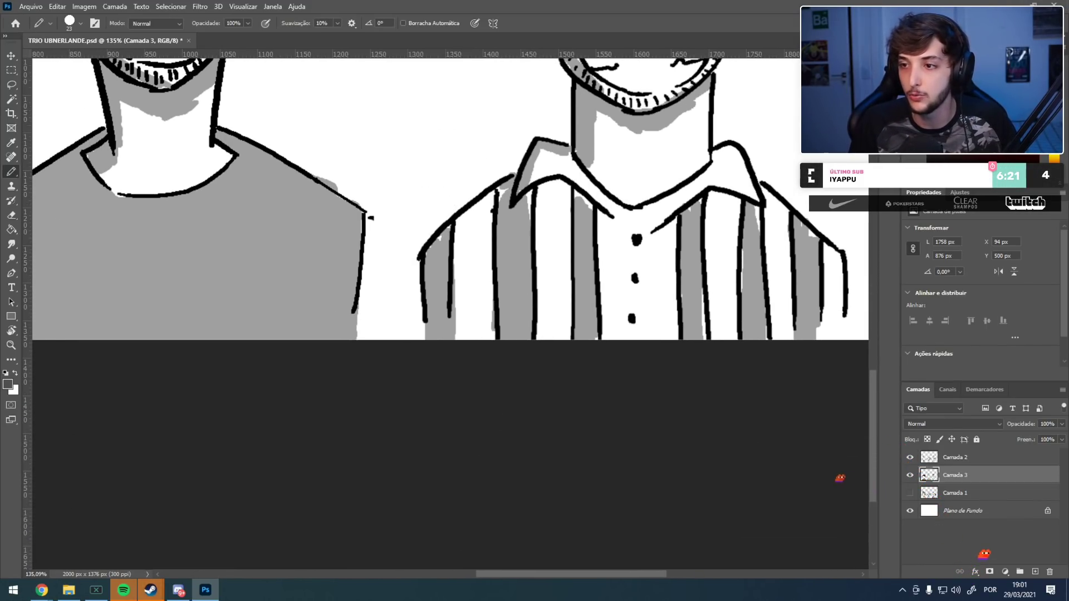
left_click_drag(482, 197, 485, 314)
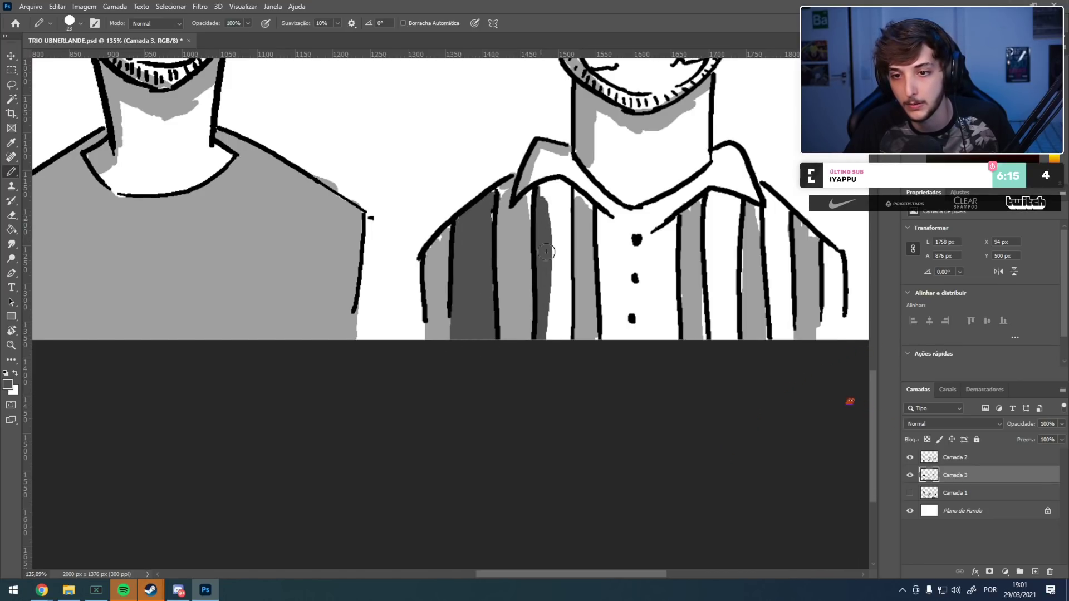
left_click_drag(554, 200, 561, 346)
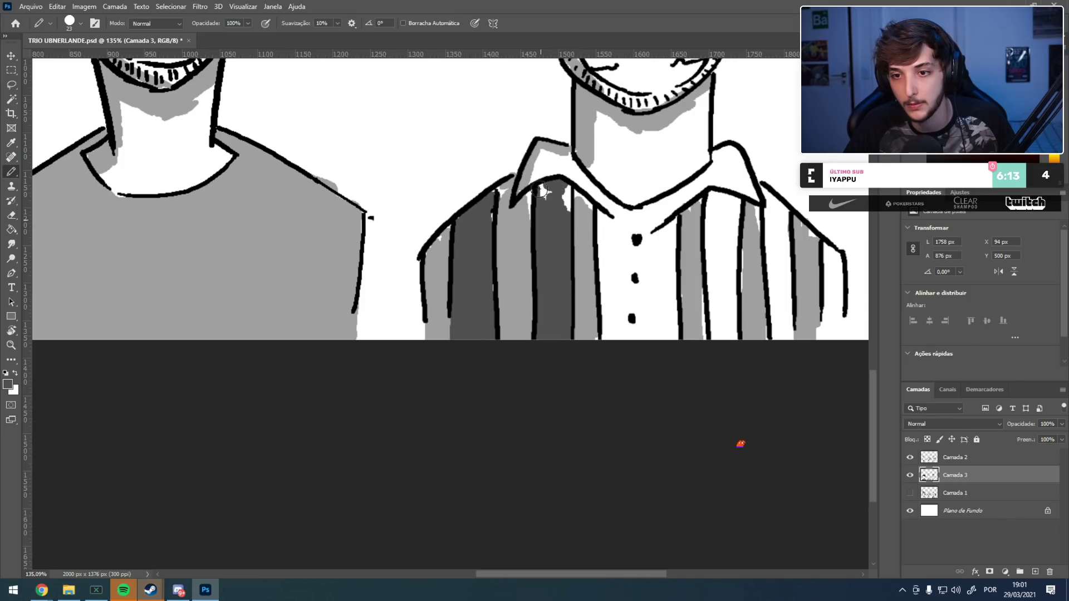
left_click_drag(667, 279, 509, 242)
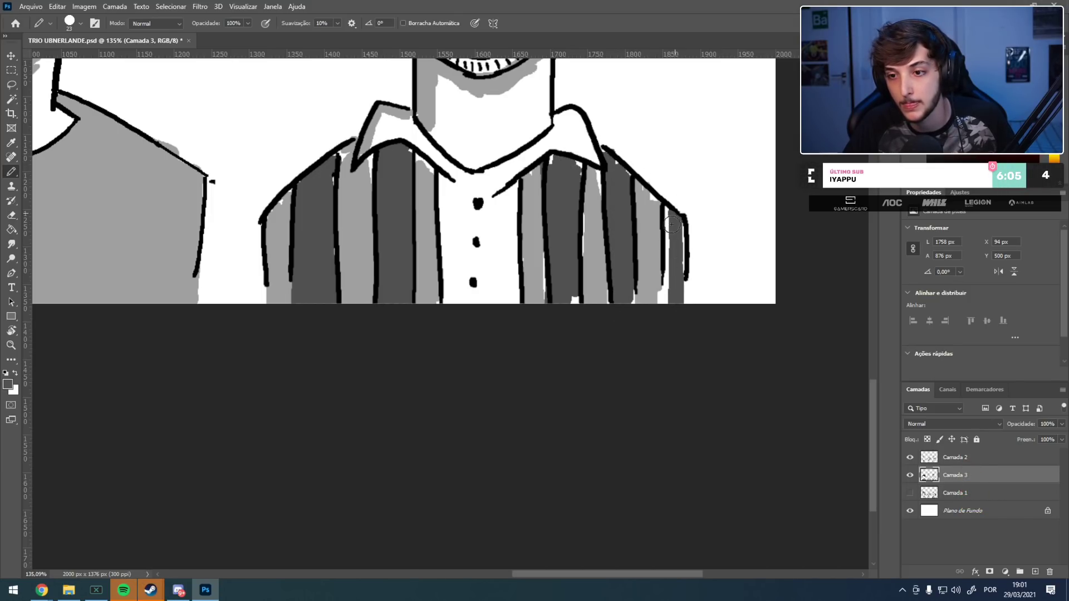
- Create a new layer above the others and handwrite the title TRIO DO MEU SACO in black across the top of the canvas
scroll(381, 290, "down", 12)
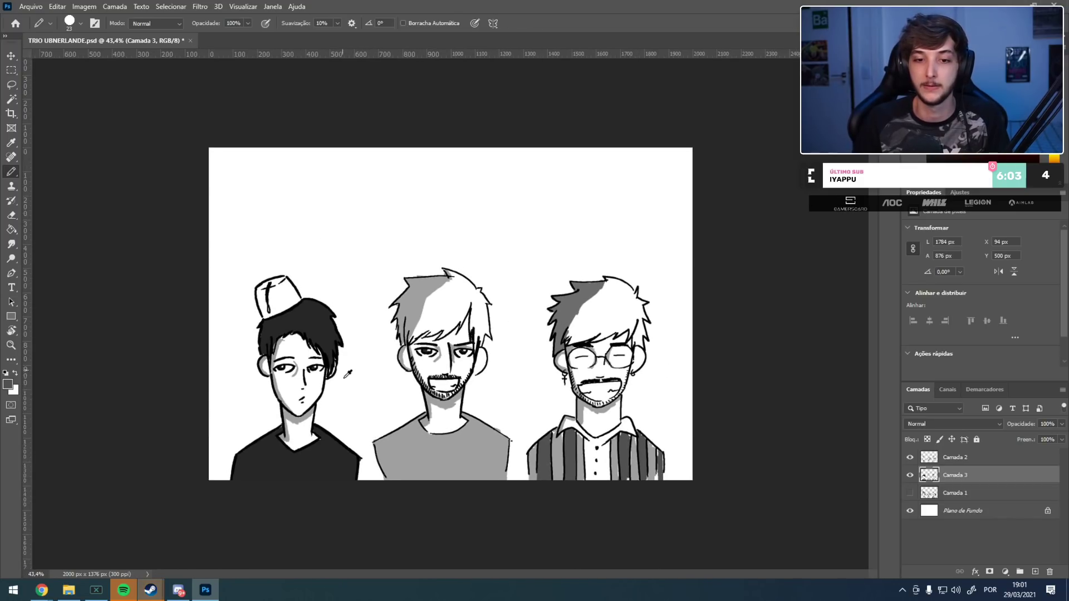
scroll(359, 539, "up", 3)
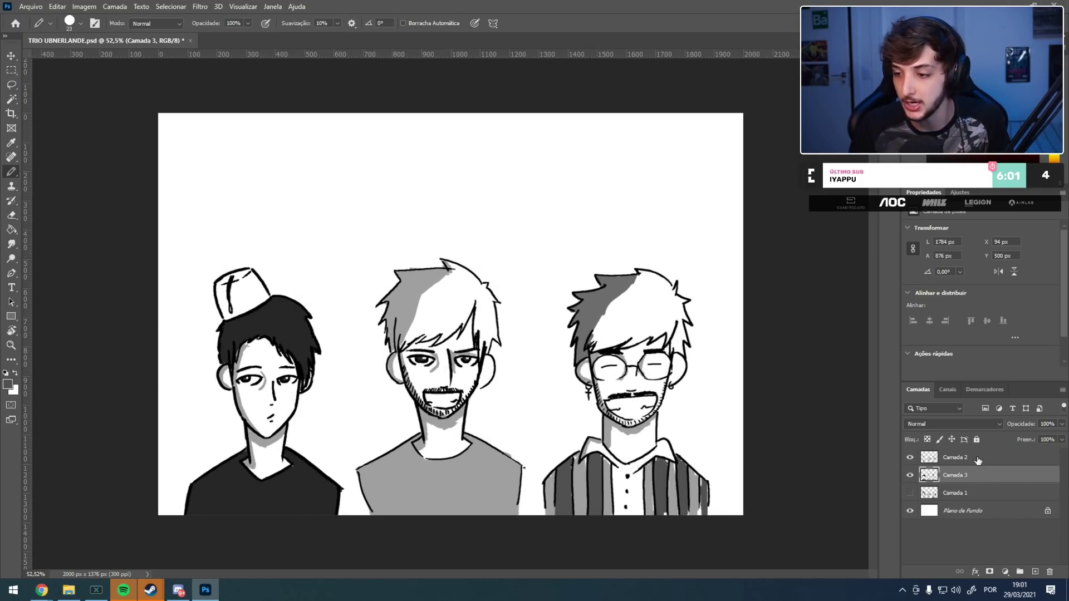
left_click(1035, 571)
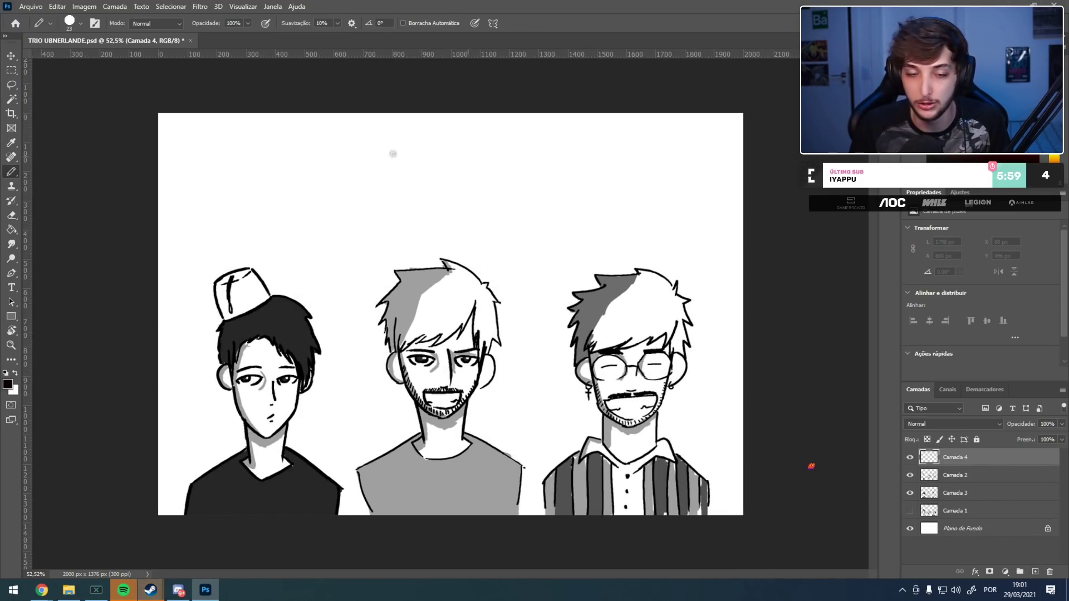
scroll(327, 170, "up", 1)
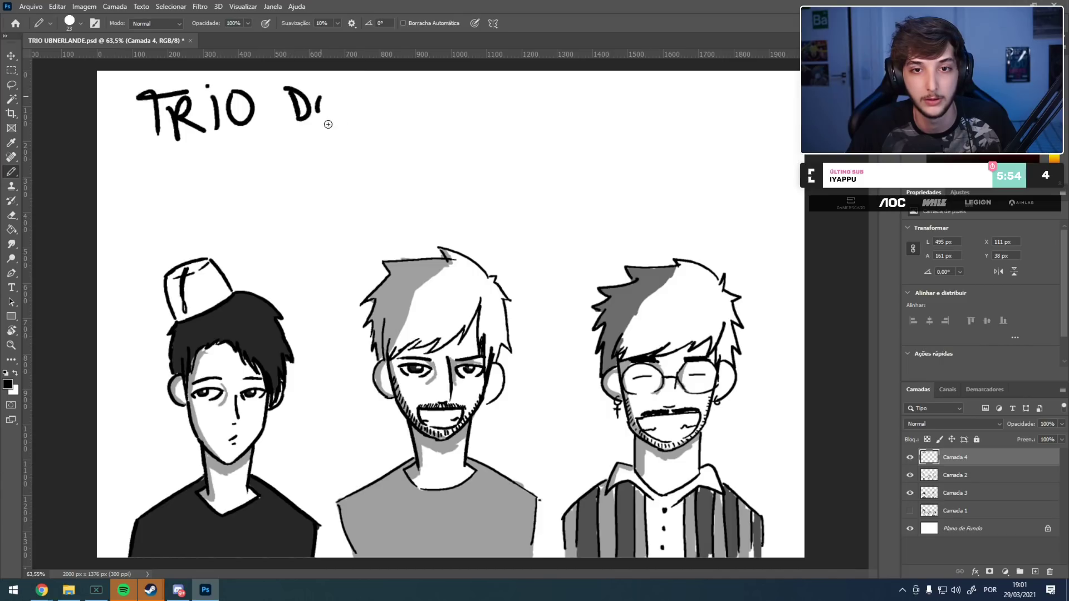
left_click_drag(382, 134, 409, 134)
mouse_move(432, 92)
left_mouse_down()
mouse_move(434, 133)
mouse_move(463, 95)
mouse_move(501, 128)
mouse_move(590, 127)
left_mouse_up()
left_click_drag(604, 90, 606, 92)
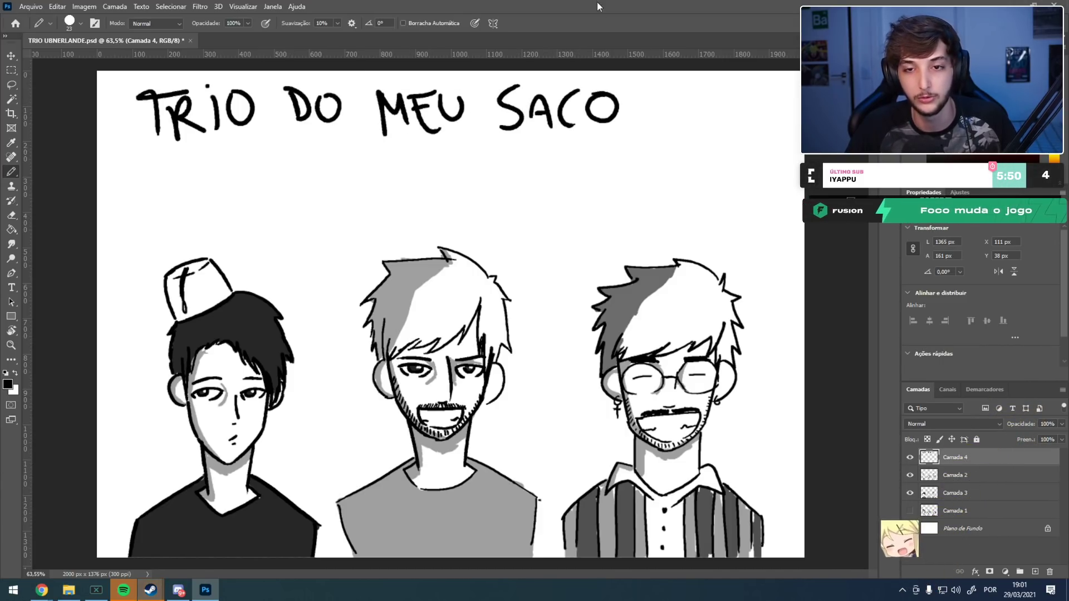
mouse_move(582, 172)
left_mouse_down()
mouse_move(559, 212)
mouse_move(659, 208)
left_mouse_up()
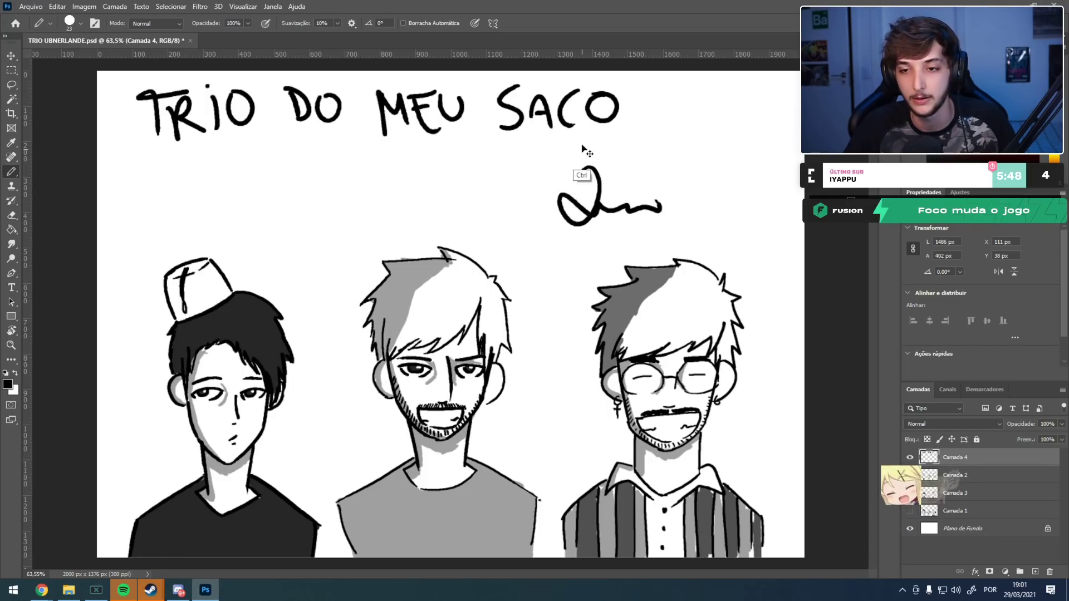
key("ctrl+z")
mouse_move(561, 178)
left_mouse_down()
mouse_move(597, 179)
mouse_move(637, 247)
left_mouse_up()
mouse_move(573, 212)
left_mouse_down()
mouse_move(678, 188)
mouse_move(684, 174)
left_mouse_up()
key("ctrl+z")
key("ctrl+z")
key("ctrl+z")
- Sign the drawing in black with a thin 6 px pencil, in the empty area below the title's right-hand end
scroll(692, 172, "up", 3)
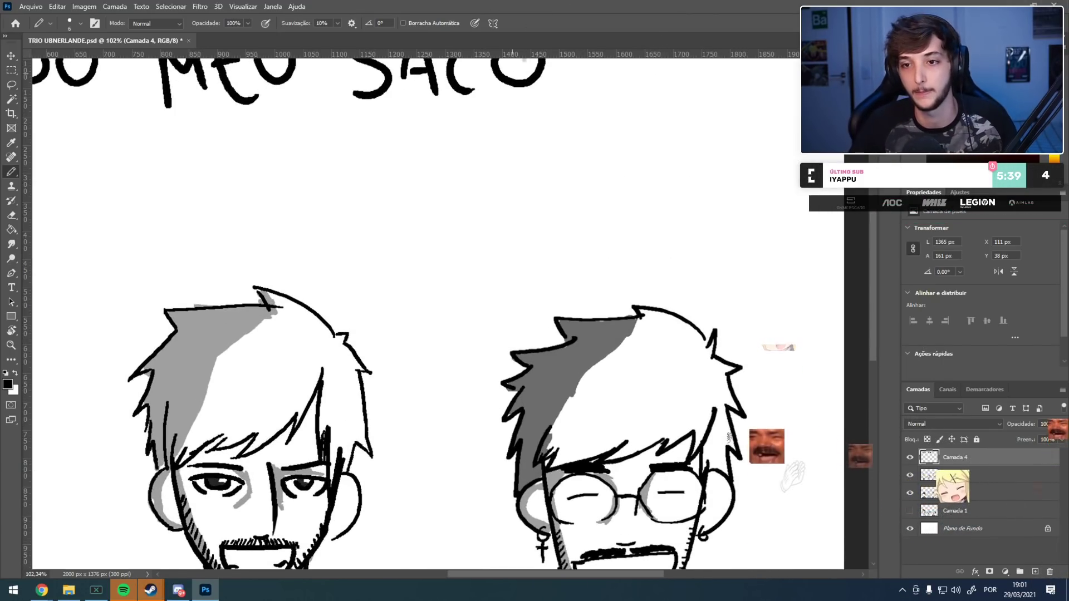
mouse_move(543, 179)
left_mouse_down()
mouse_move(596, 189)
mouse_move(546, 193)
mouse_move(511, 130)
left_mouse_up()
key("ctrl+z")
mouse_move(580, 158)
left_mouse_down()
mouse_move(613, 171)
mouse_move(647, 164)
mouse_move(663, 149)
left_mouse_up()
mouse_move(655, 112)
left_mouse_down()
mouse_move(702, 149)
mouse_move(725, 159)
mouse_move(730, 149)
left_mouse_up()
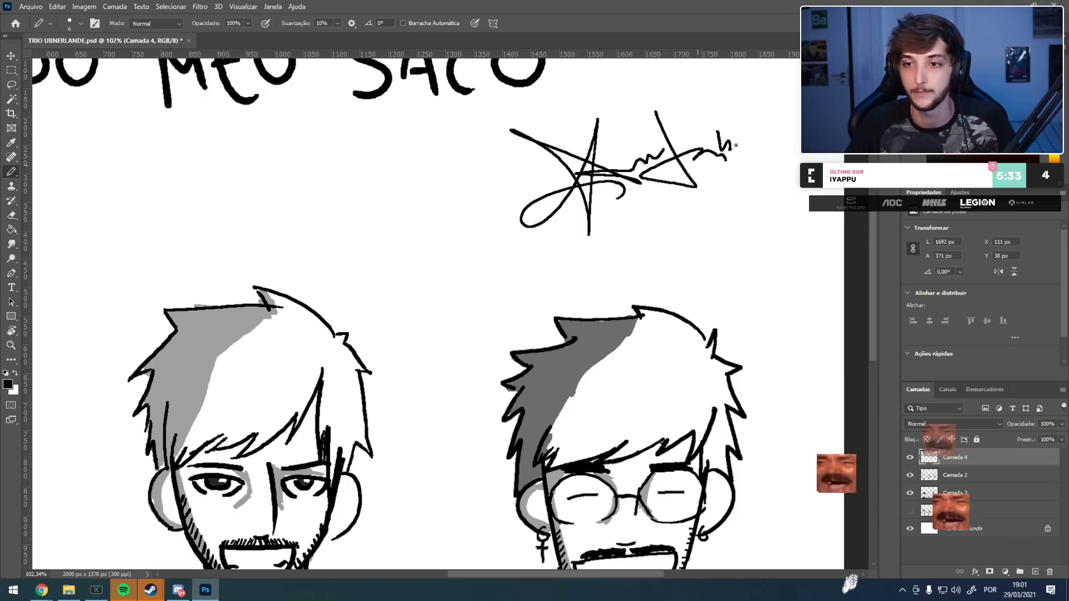
- Handwrite the date 29.03.2021 in black just below the signature
left_click_drag(671, 221, 684, 240)
mouse_move(706, 214)
left_mouse_down()
mouse_move(711, 241)
mouse_move(737, 216)
mouse_move(752, 234)
mouse_move(789, 223)
left_mouse_up()
left_click(727, 239)
left_click(774, 227)
left_click_drag(799, 208, 818, 213)
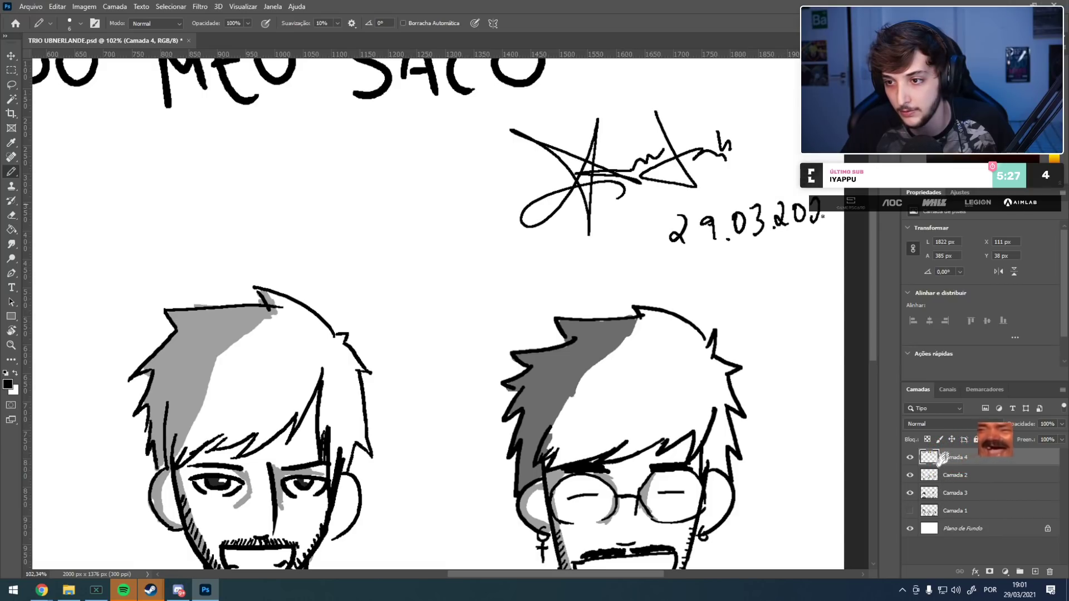
scroll(942, 411, "down", 11)
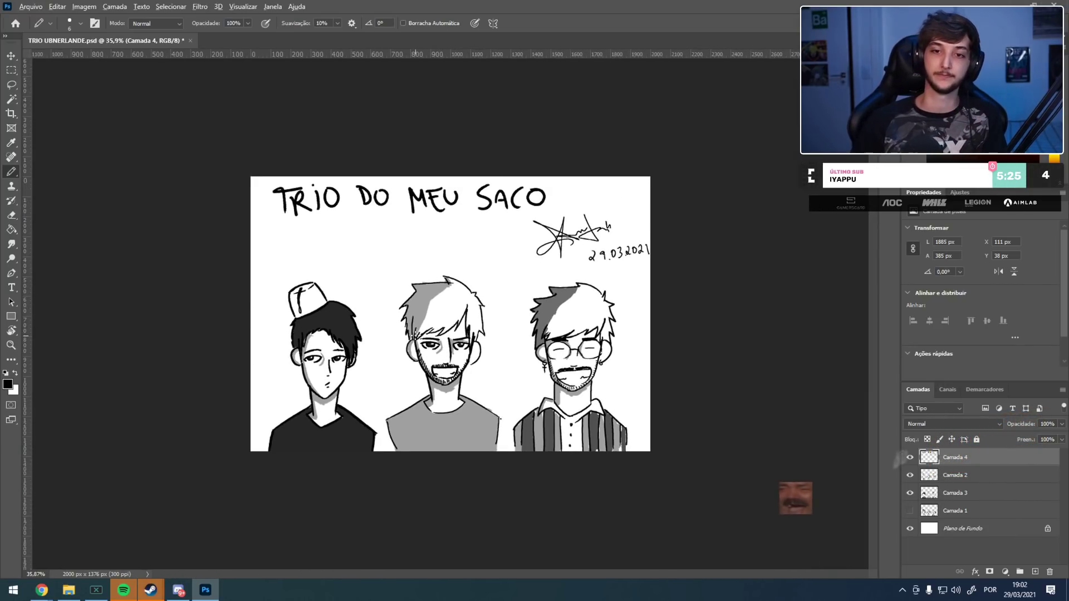
scroll(917, 467, "up", 1)
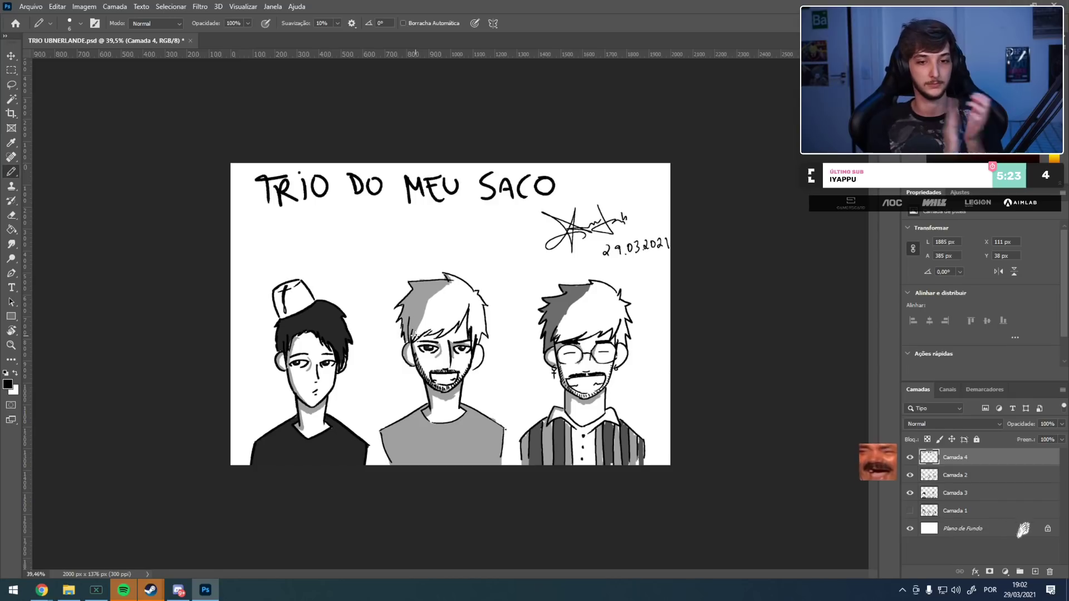